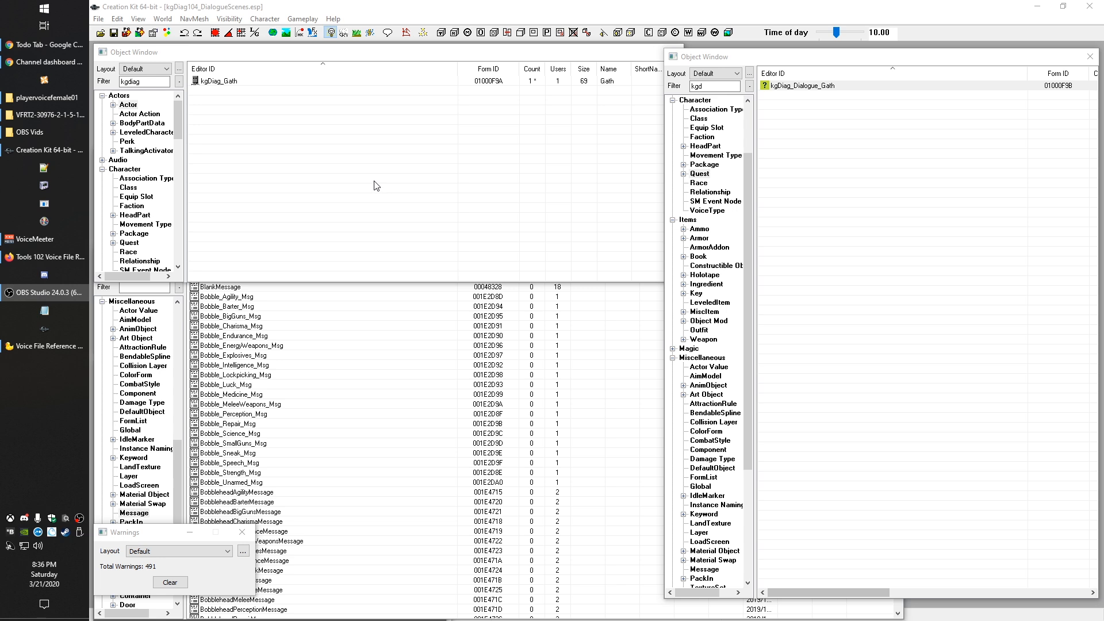
Open the kgDiag_Dialogue_Gath quest for editing and bring up its quest aliases
{"action": "left_click", "coordinate": [287, 168]}
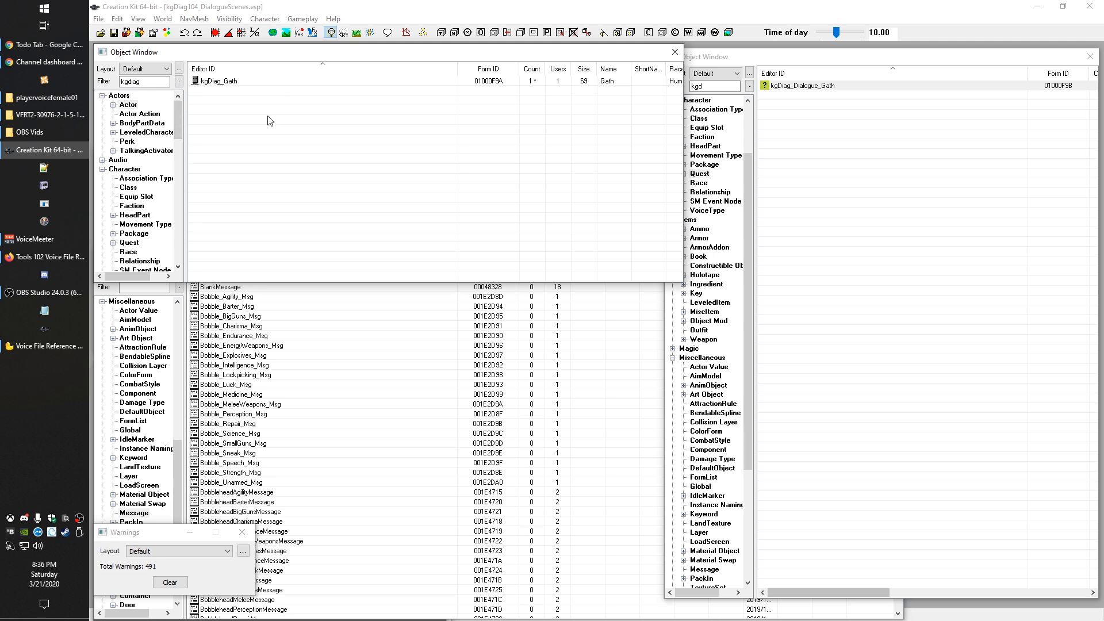
{"action": "left_click", "coordinate": [225, 83]}
{"action": "left_click", "coordinate": [487, 137]}
{"action": "left_click", "coordinate": [848, 140]}
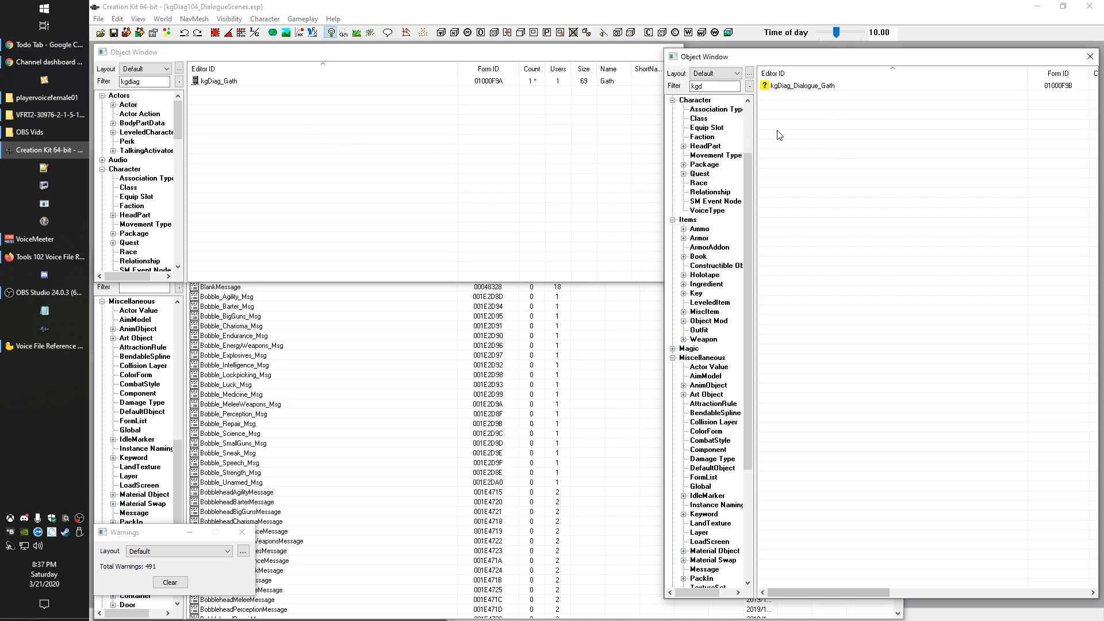
{"action": "double_click", "coordinate": [802, 86]}
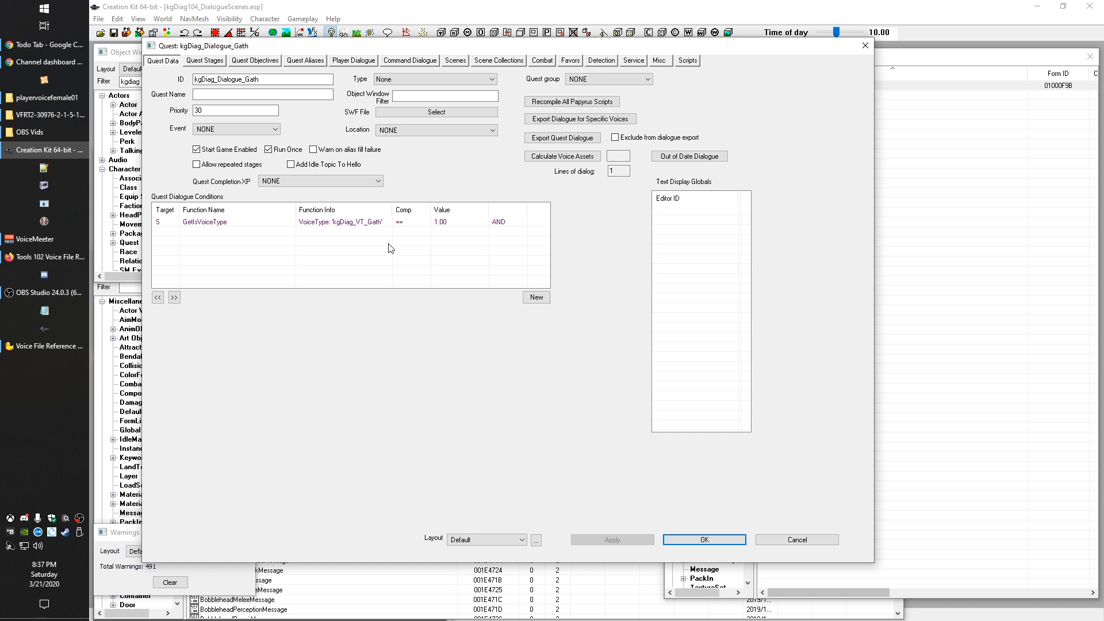
{"action": "left_click", "coordinate": [305, 61]}
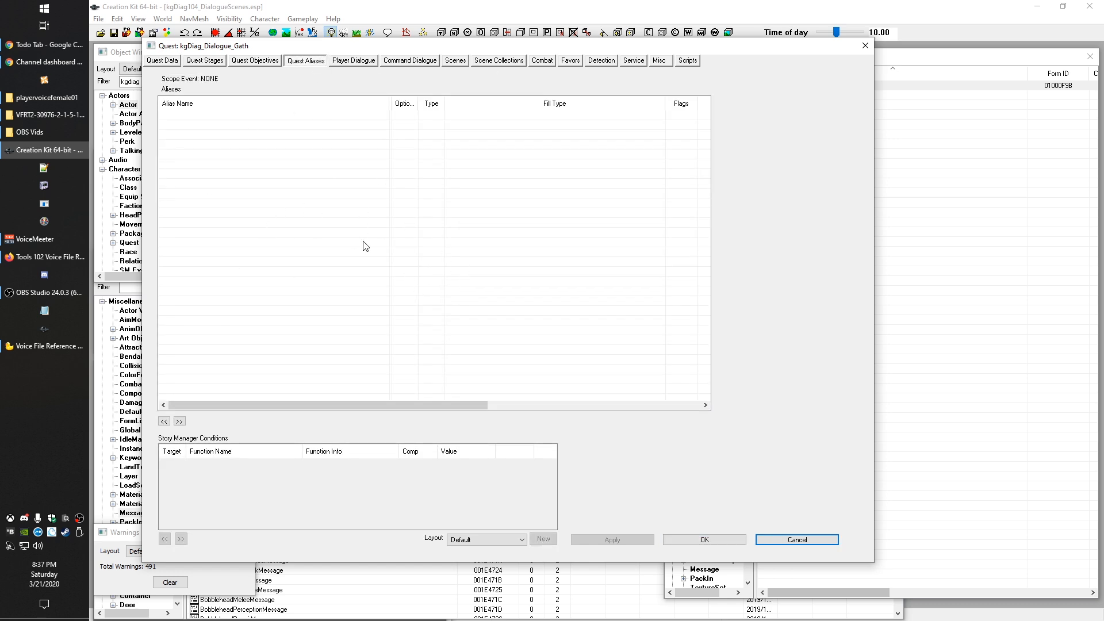
Create a new reference alias named Gath in the quest
{"action": "right_click", "coordinate": [199, 126]}
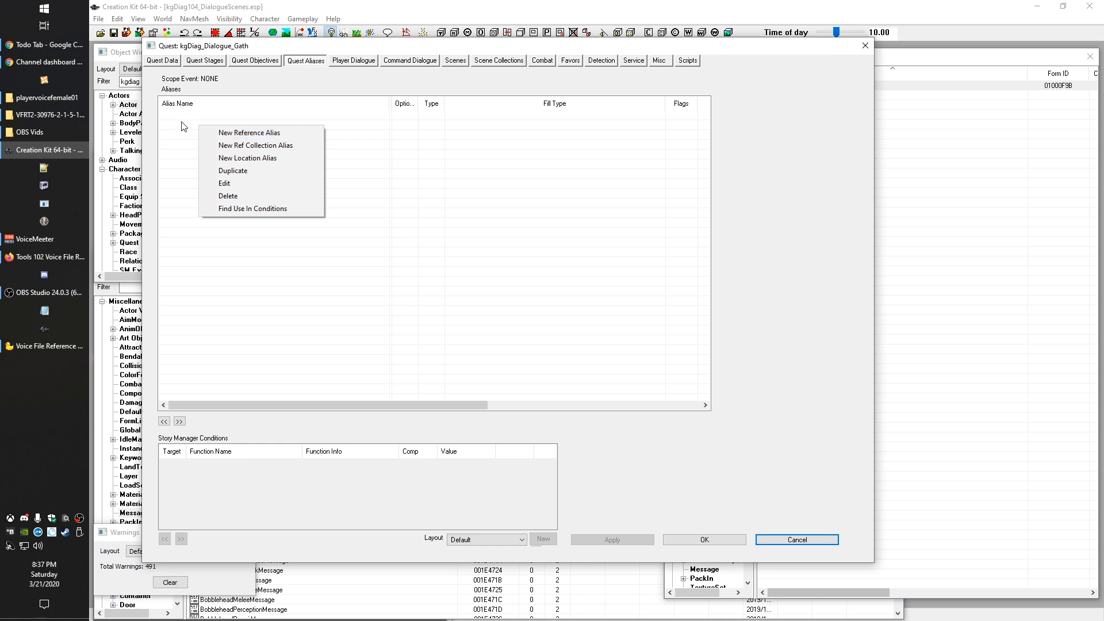
{"action": "left_click", "coordinate": [184, 122]}
{"action": "right_click", "coordinate": [203, 115]}
{"action": "left_click", "coordinate": [238, 122]}
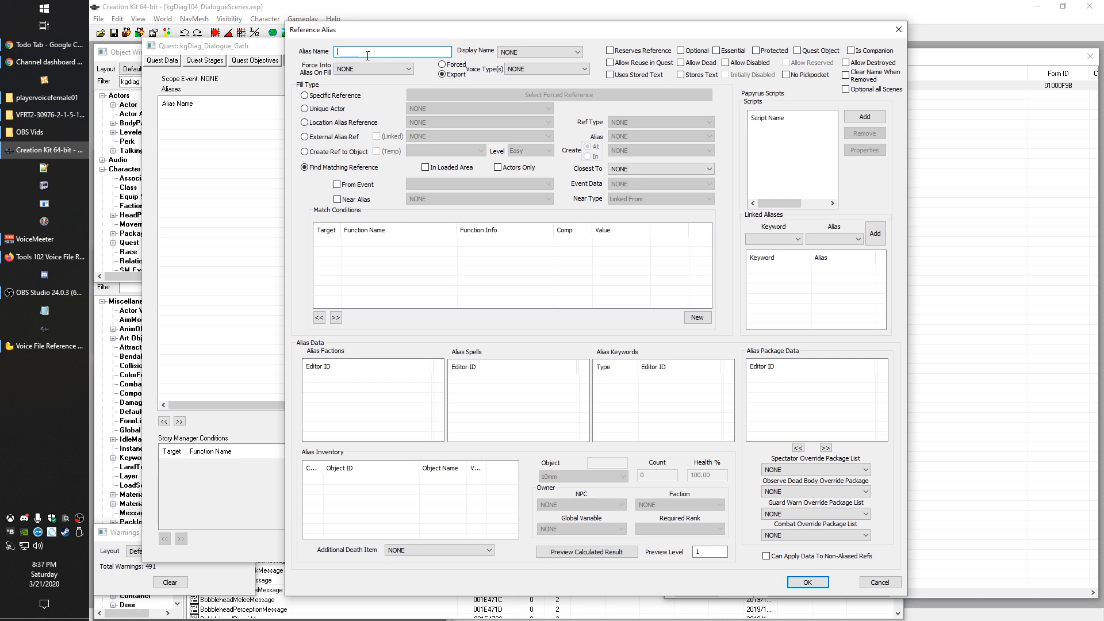
{"action": "type", "text": "ath"}
Examine the kgDiag_Gath actor's record, then return to the reference alias without changing the actor
{"action": "left_click", "coordinate": [114, 61]}
{"action": "double_click", "coordinate": [222, 82]}
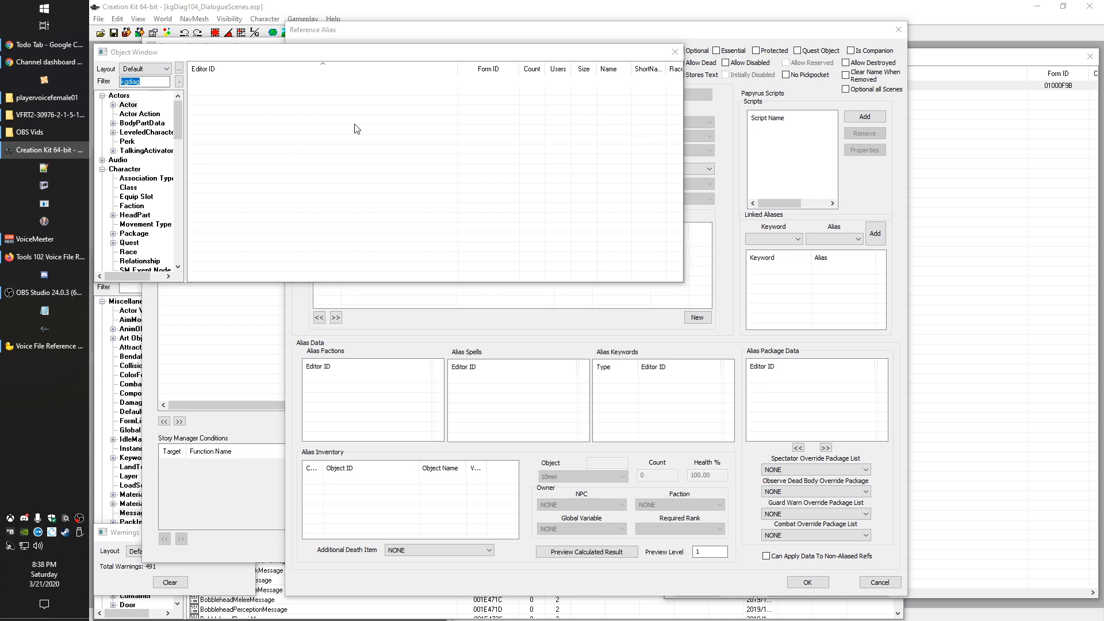
{"action": "double_click", "coordinate": [454, 86]}
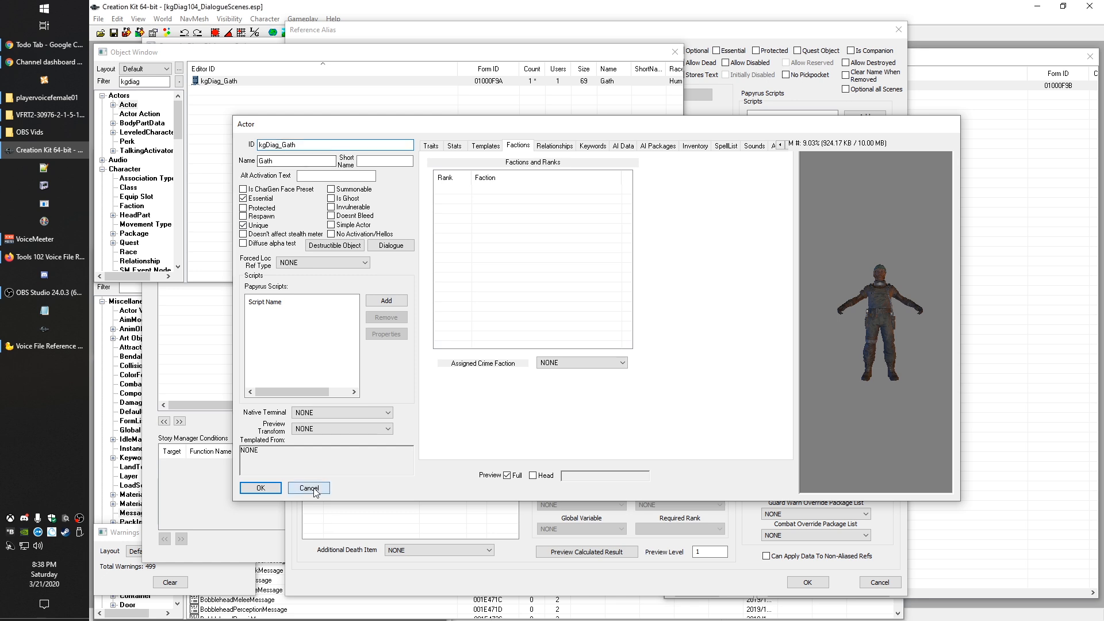
{"action": "left_click", "coordinate": [311, 488]}
{"action": "left_click", "coordinate": [702, 300]}
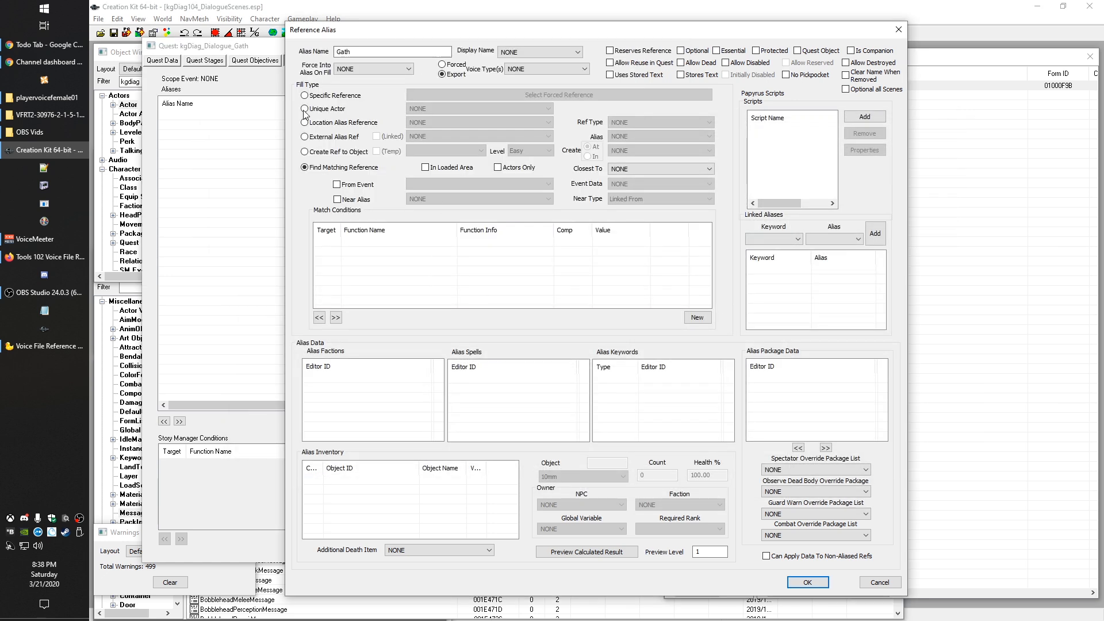
Set the alias's fill type to Unique Actor and check the Unique flag on the kgDiag_Gath actor
{"action": "left_click", "coordinate": [326, 111]}
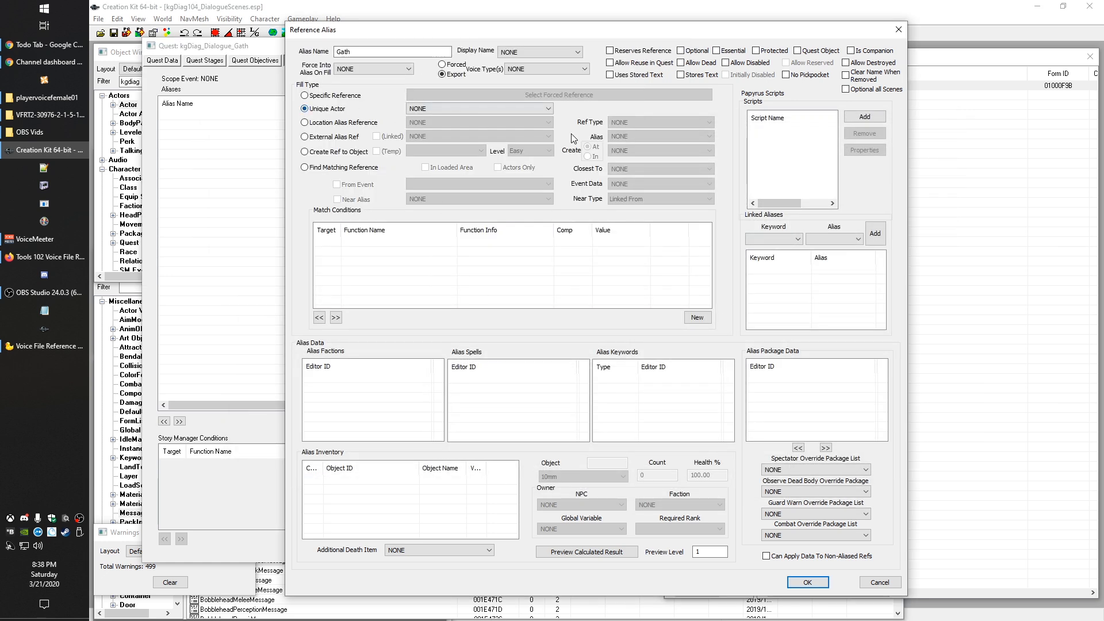
{"action": "left_click", "coordinate": [127, 52]}
{"action": "double_click", "coordinate": [238, 84]}
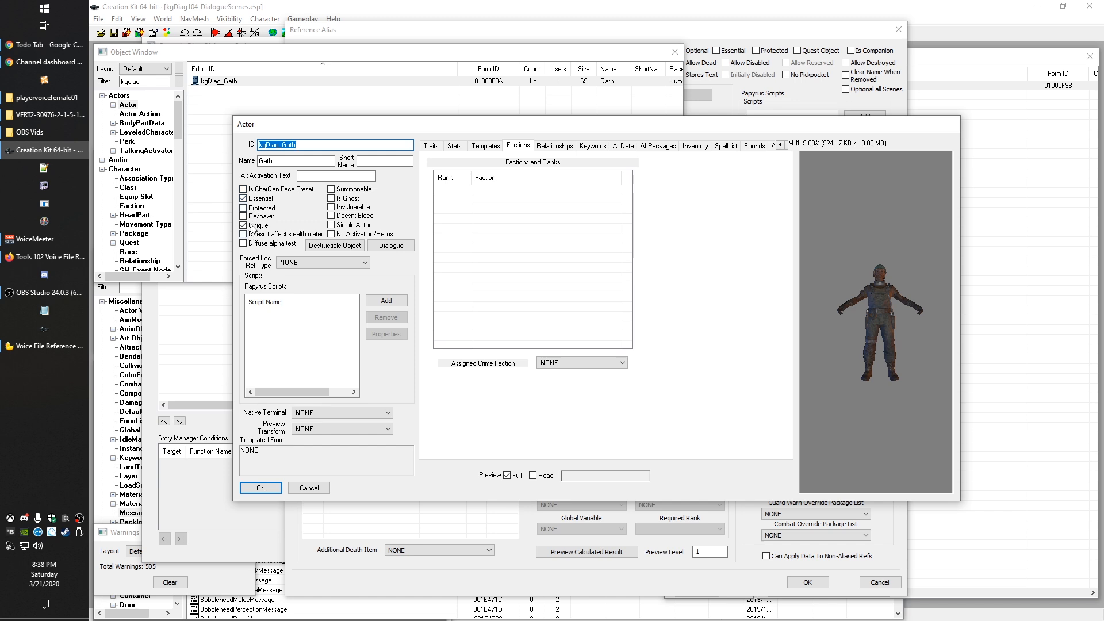
{"action": "left_click", "coordinate": [291, 489]}
{"action": "left_click", "coordinate": [783, 179]}
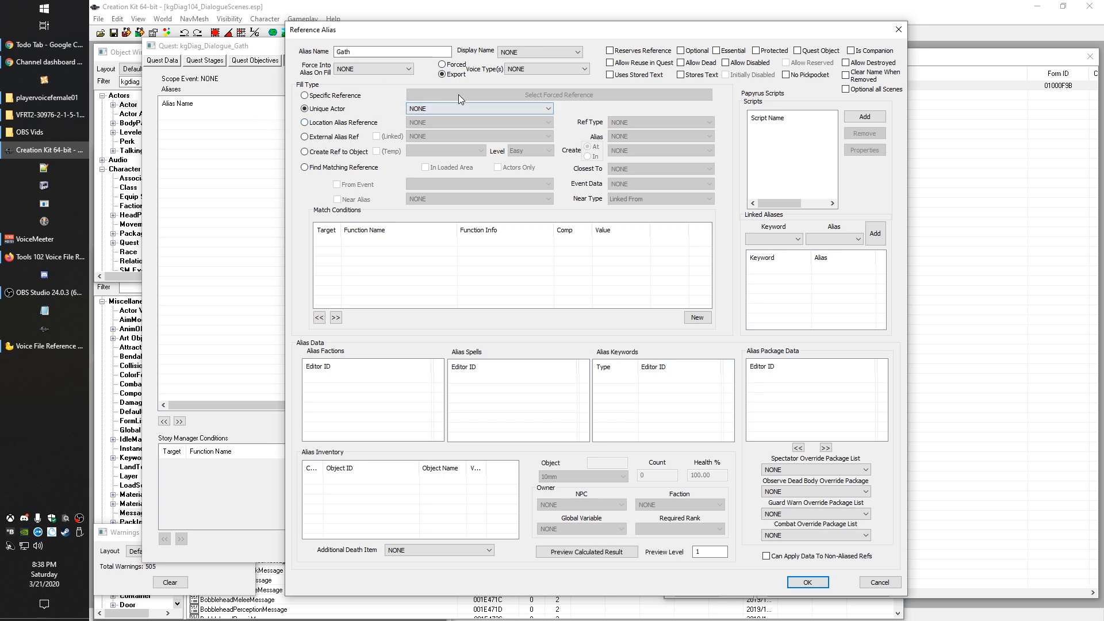
Assign kgDiag_Gath as the alias's unique actor and save the reference alias
{"action": "left_click", "coordinate": [438, 109]}
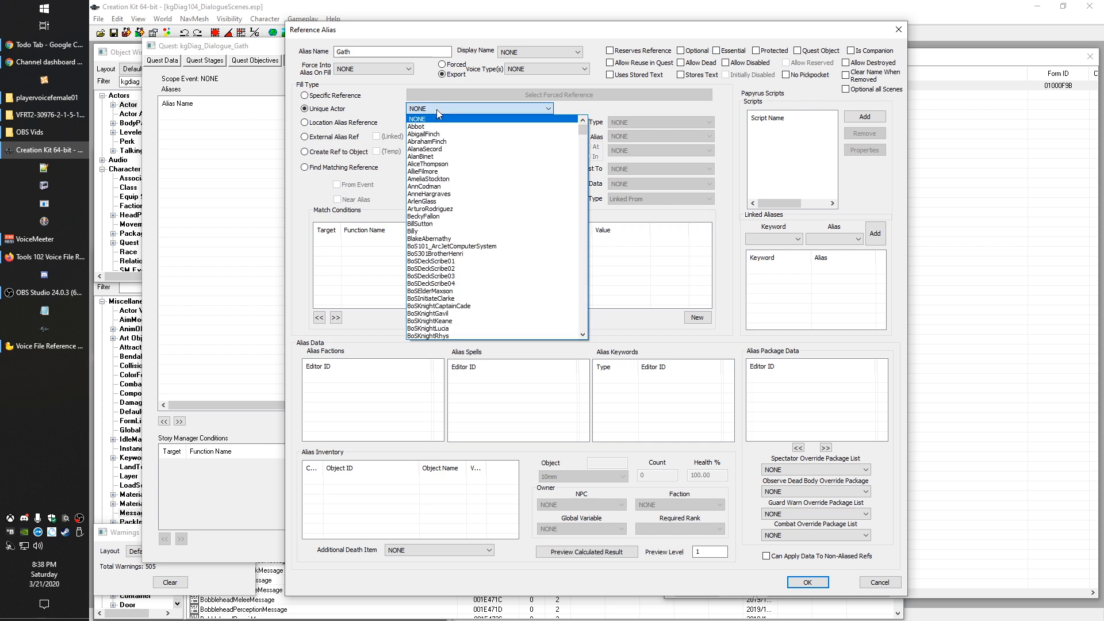
{"action": "type", "text": "kgDiag_Gath"}
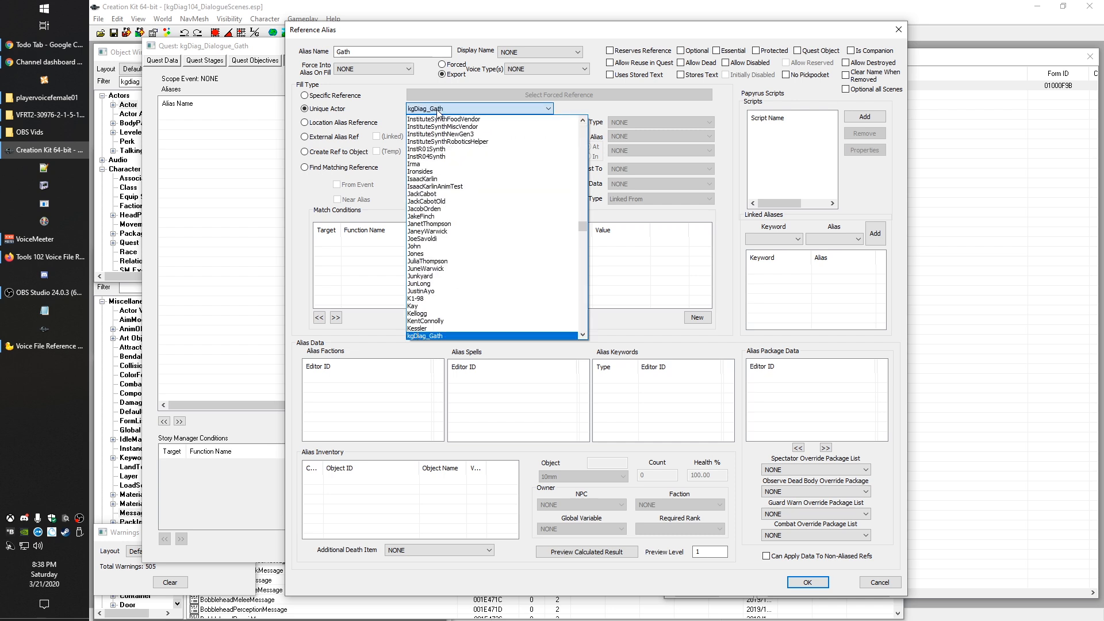
{"action": "left_click", "coordinate": [415, 109]}
{"action": "double_click", "coordinate": [138, 82]}
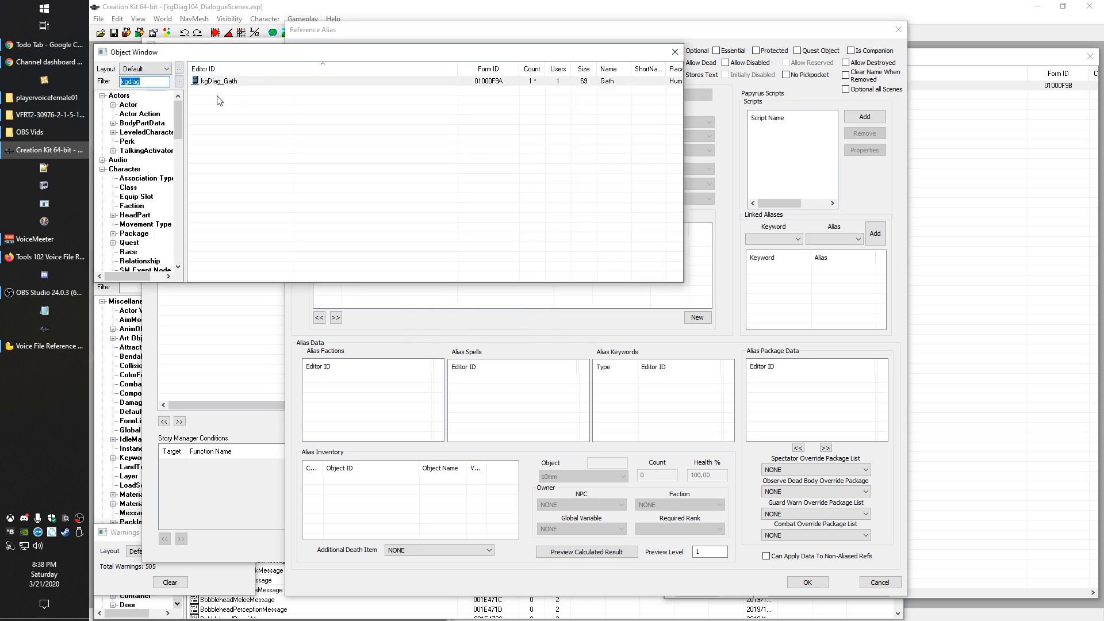
{"action": "left_click", "coordinate": [717, 35]}
{"action": "left_click", "coordinate": [444, 109]}
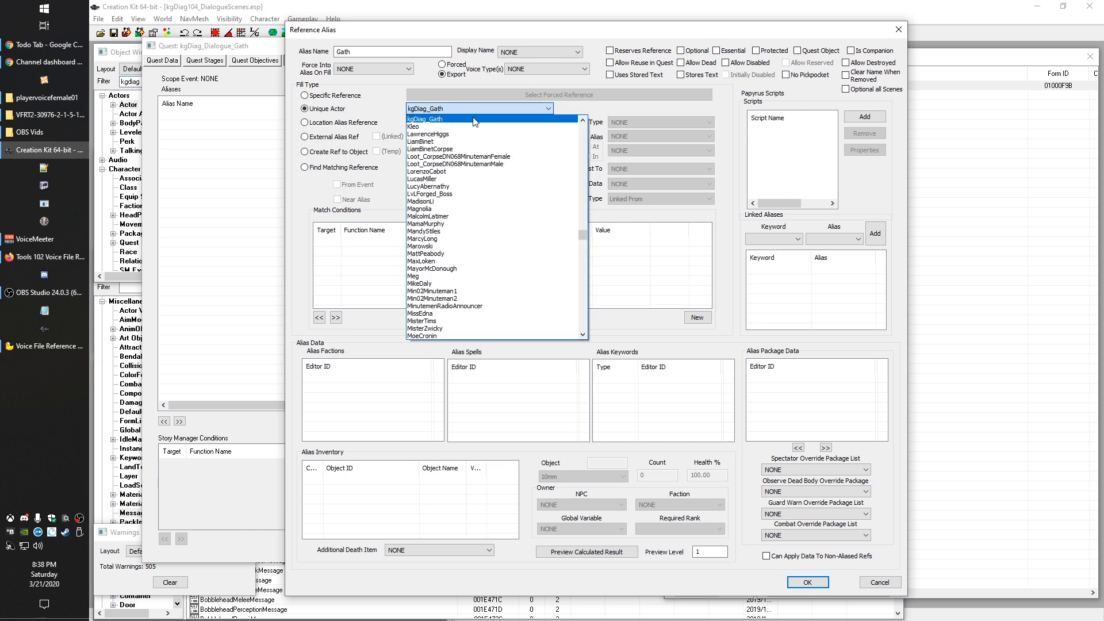
{"action": "left_click", "coordinate": [446, 110]}
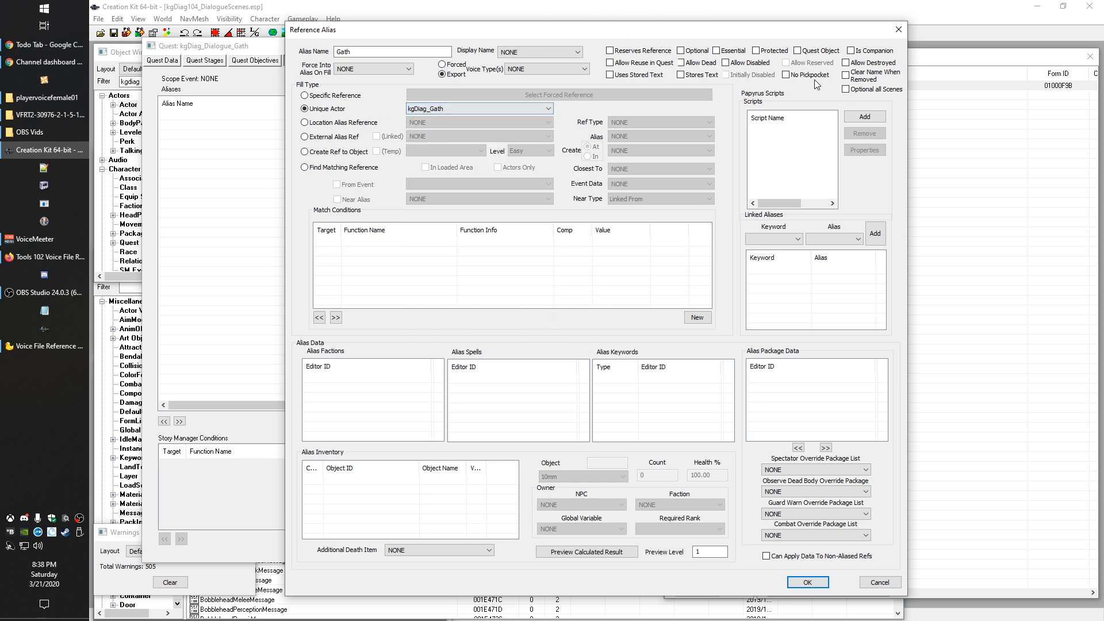
{"action": "left_click", "coordinate": [805, 582]}
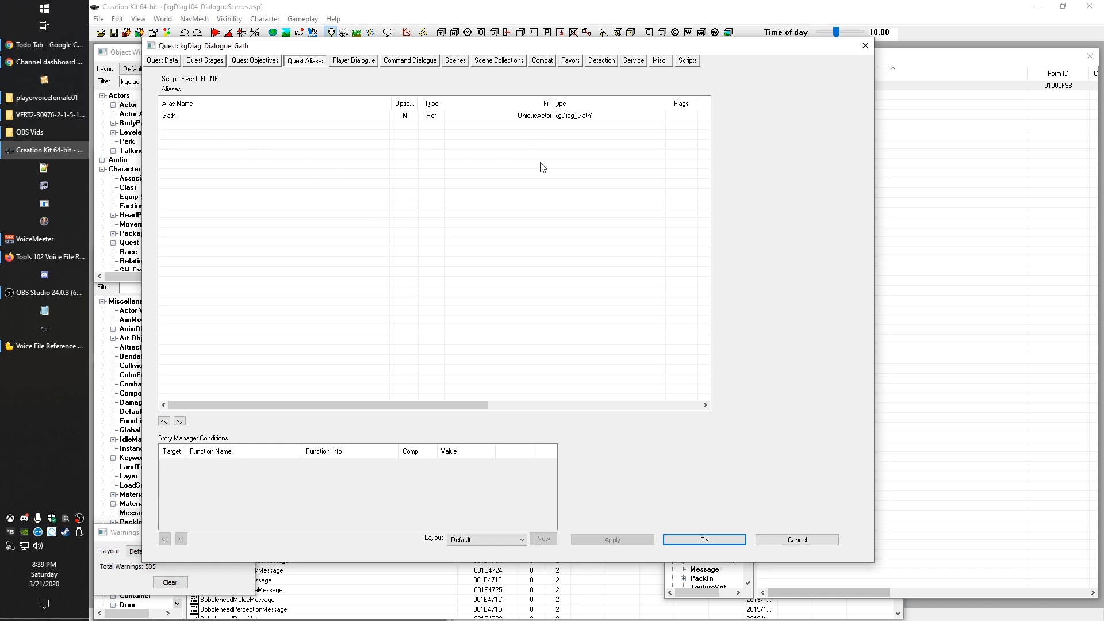
Create a new scene in the quest with the ID kgDiag_Dialogue_Gath_DemoPlayerDialogueScene
{"action": "left_click", "coordinate": [166, 115]}
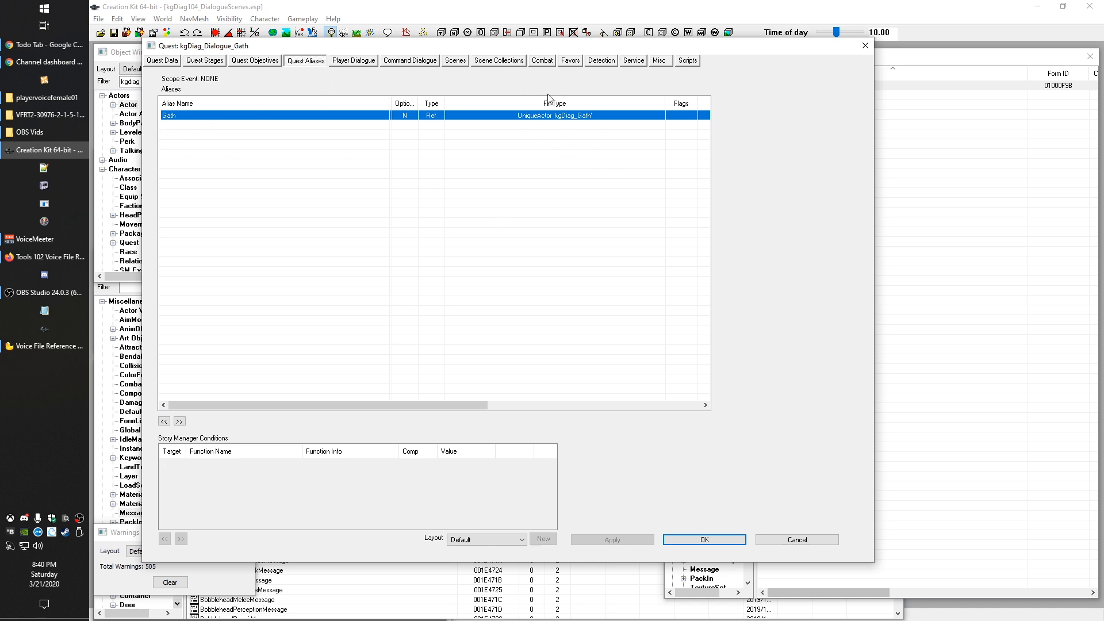
{"action": "left_click", "coordinate": [456, 61]}
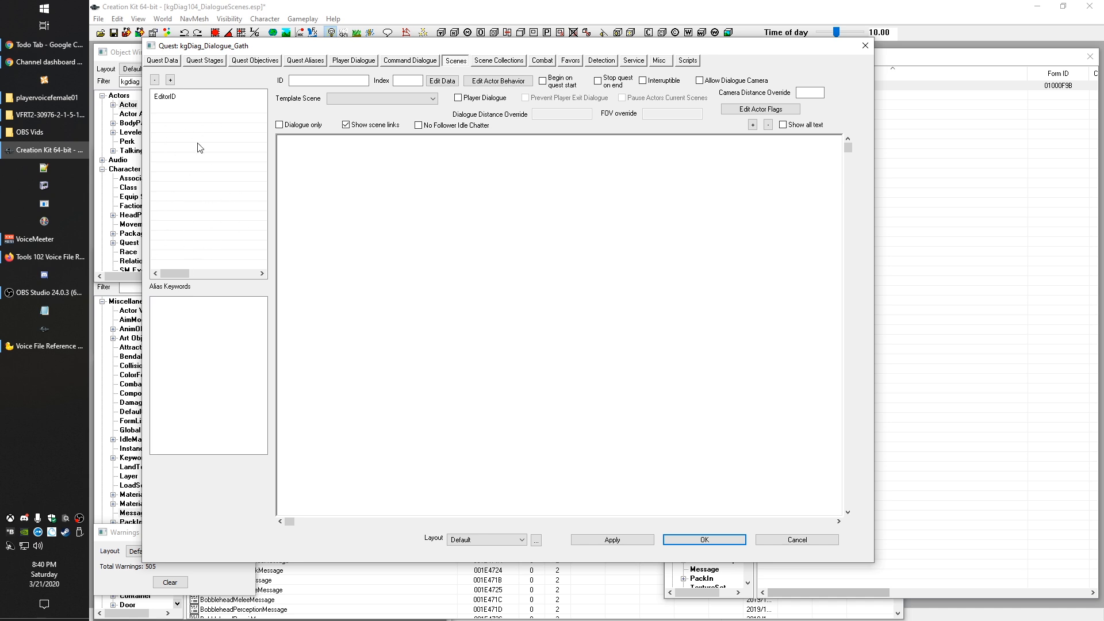
{"action": "right_click", "coordinate": [185, 119]}
{"action": "left_click", "coordinate": [211, 122]}
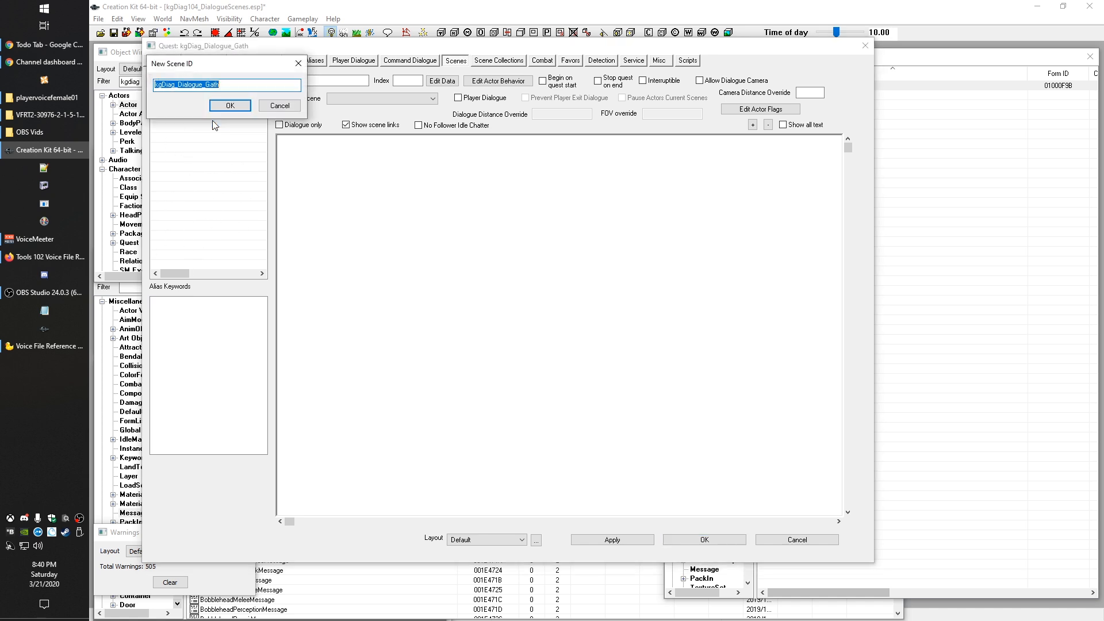
{"action": "mouse_move", "coordinate": [210, 62]}
{"action": "left_mouse_down"}
{"action": "mouse_move", "coordinate": [260, 86]}
{"action": "mouse_move", "coordinate": [207, 83]}
{"action": "left_mouse_up"}
{"action": "left_click", "coordinate": [233, 100]}
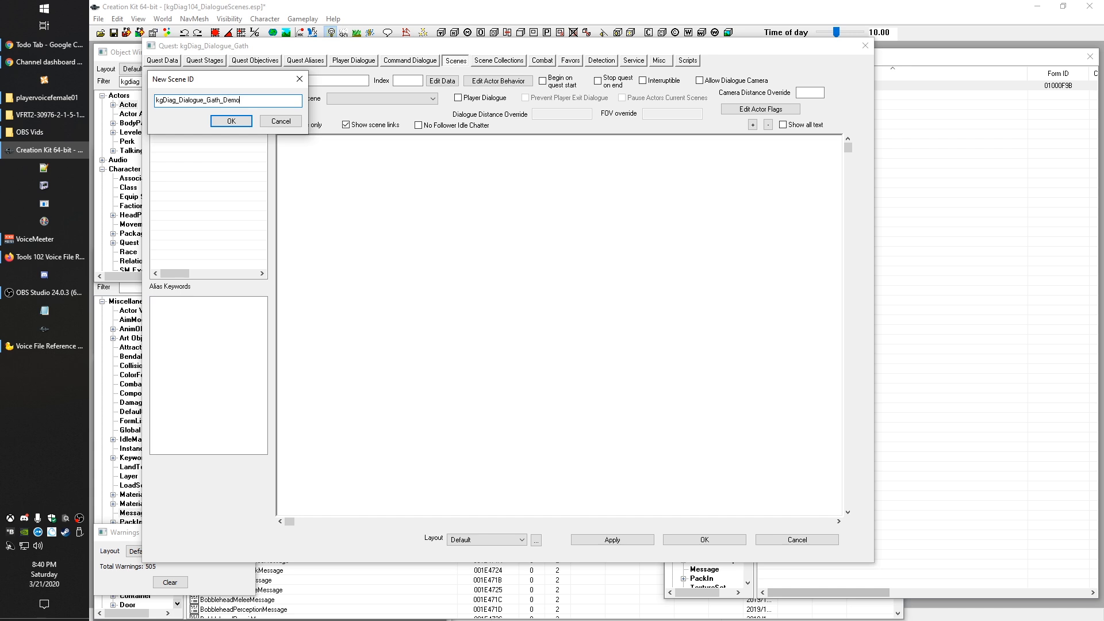
{"action": "type", "text": "PlayerDialogueScene"}
{"action": "left_click", "coordinate": [227, 121]}
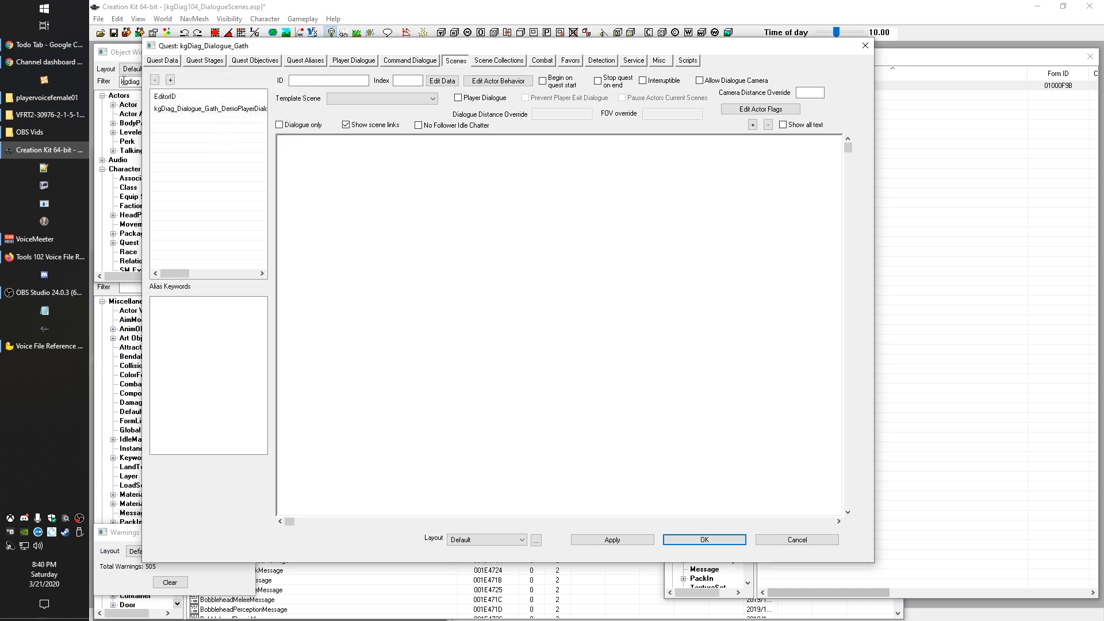
Add the Gath alias as an actor in the new player dialogue scene
{"action": "left_click", "coordinate": [193, 109]}
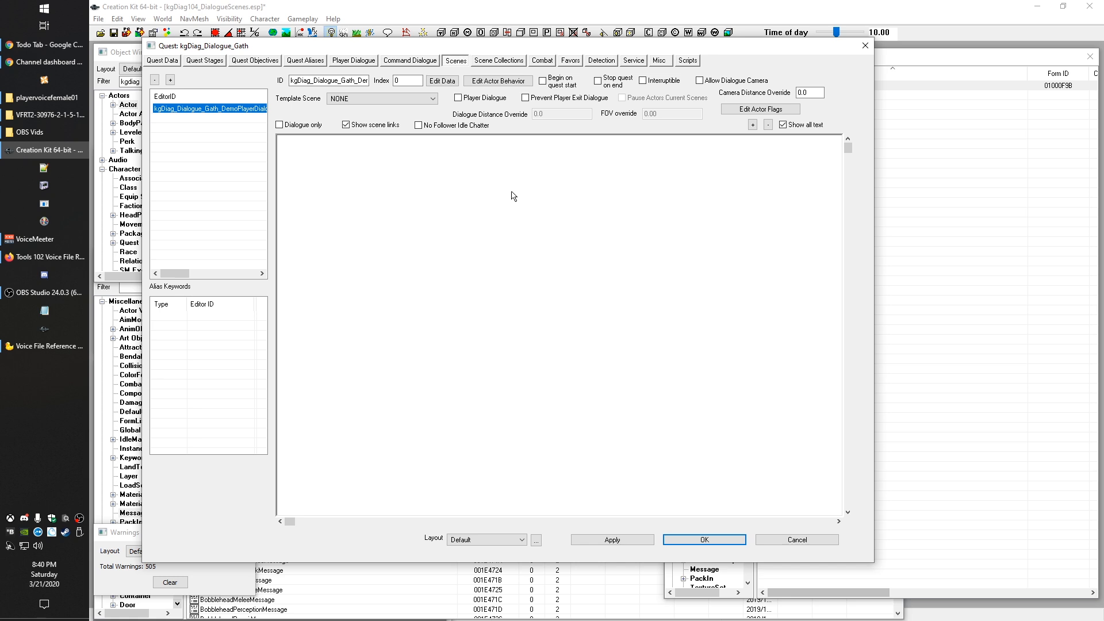
{"action": "left_click", "coordinate": [221, 162]}
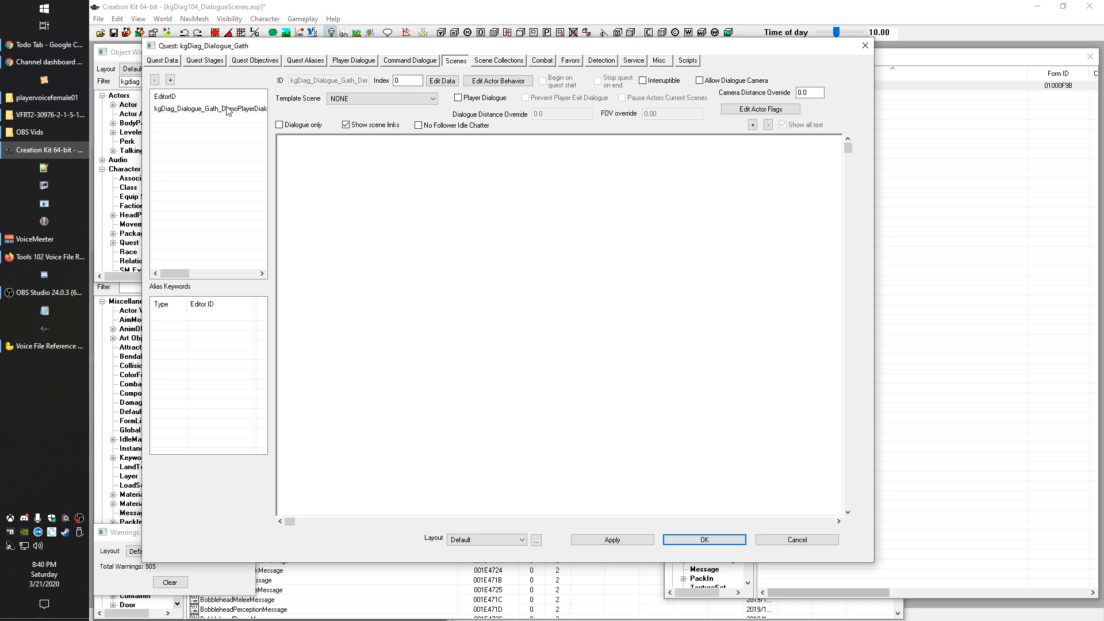
{"action": "left_click", "coordinate": [202, 109]}
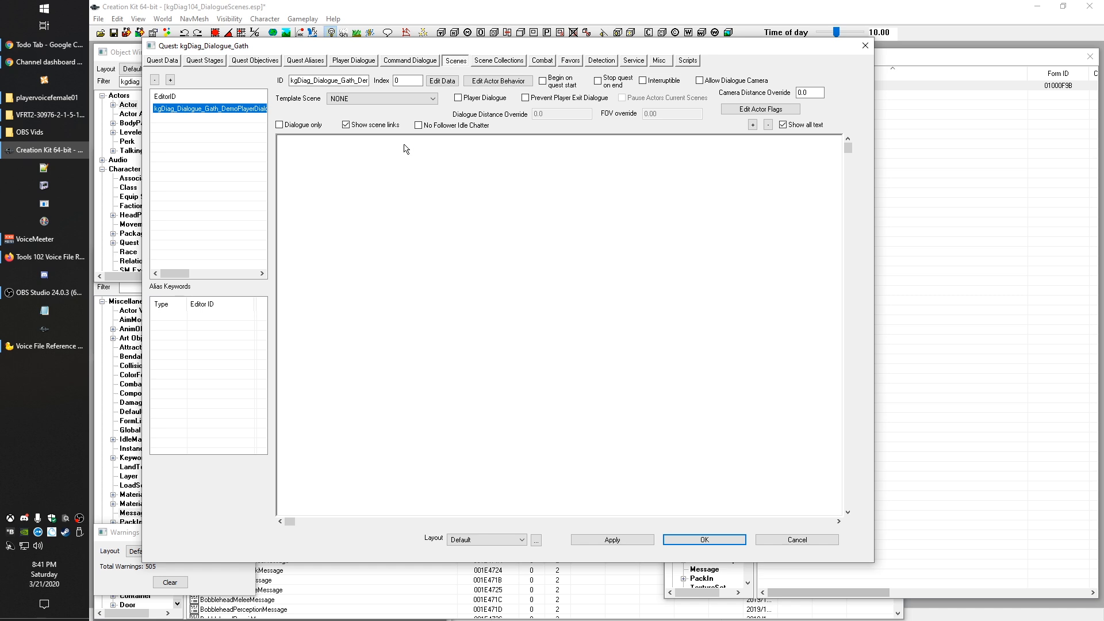
{"action": "right_click", "coordinate": [318, 156]}
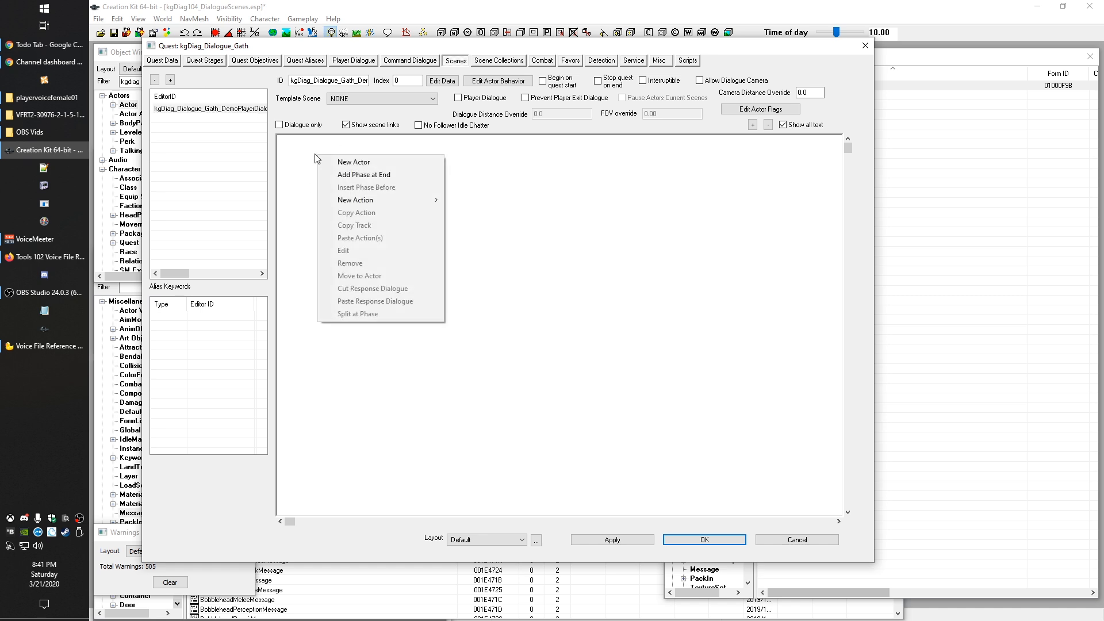
{"action": "left_click", "coordinate": [357, 162]}
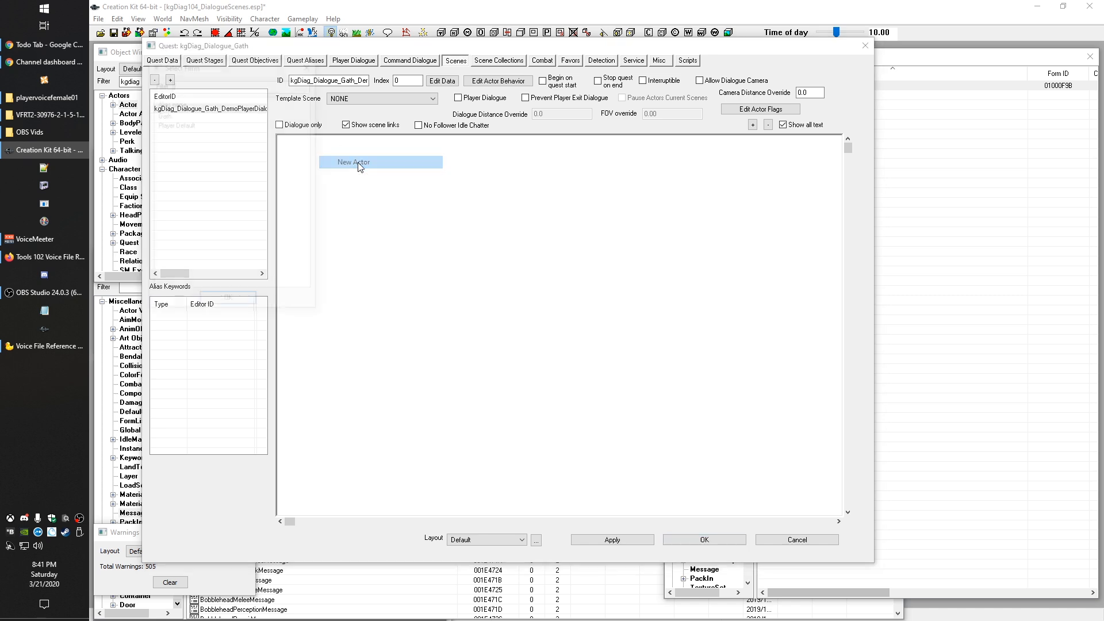
{"action": "left_click", "coordinate": [163, 114]}
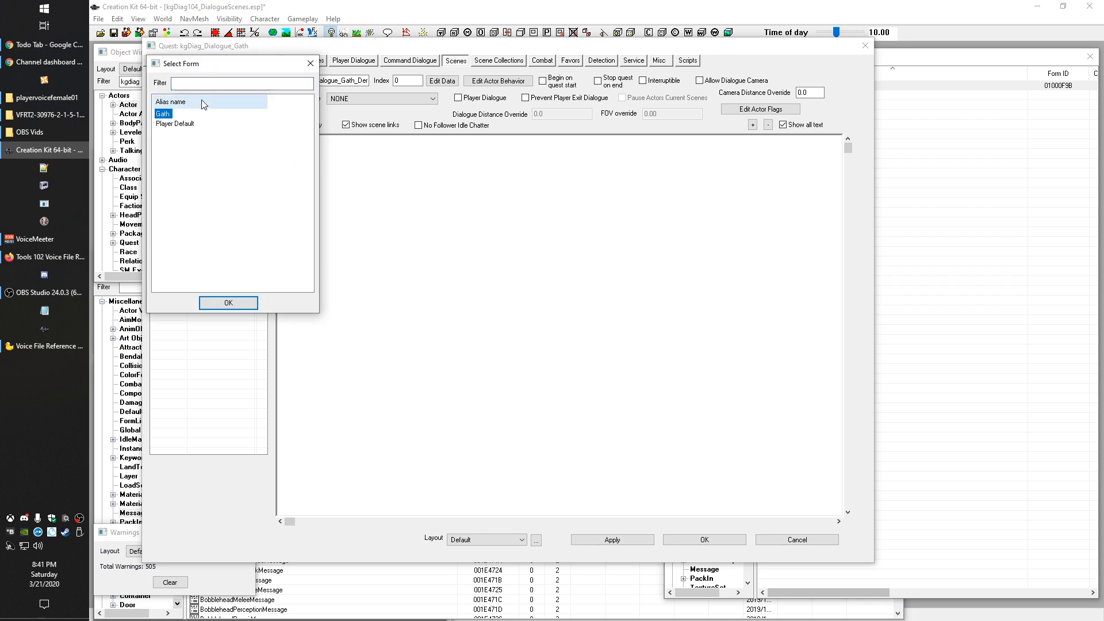
{"action": "left_click", "coordinate": [201, 156]}
{"action": "left_click", "coordinate": [161, 117]}
{"action": "left_click_drag", "start_coordinate": [274, 208], "coordinate": [130, 93]}
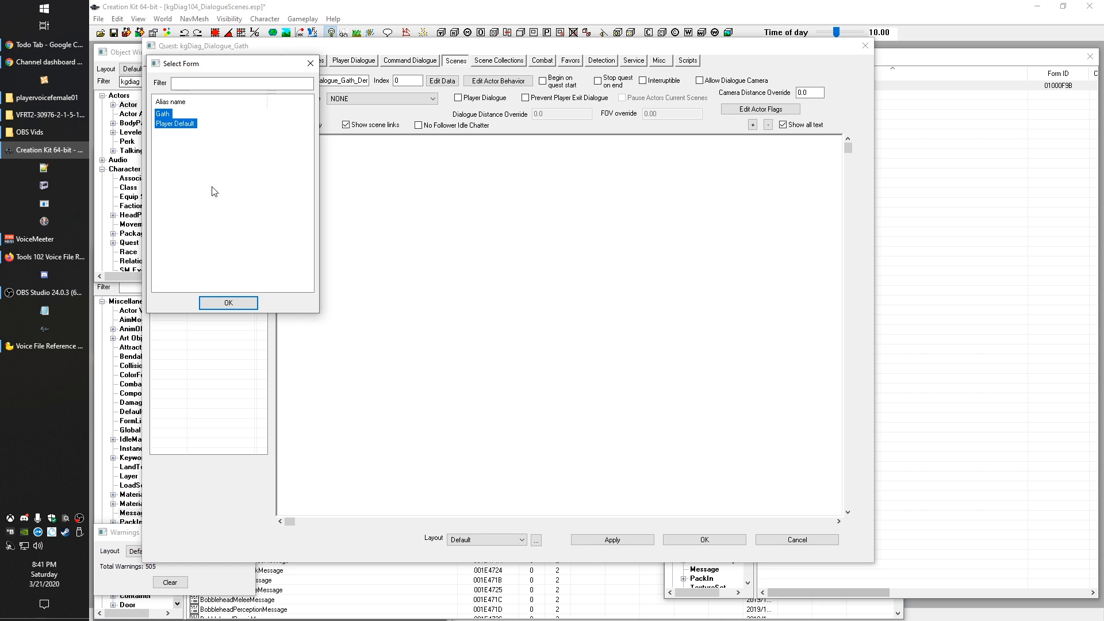
{"action": "left_click", "coordinate": [163, 113]}
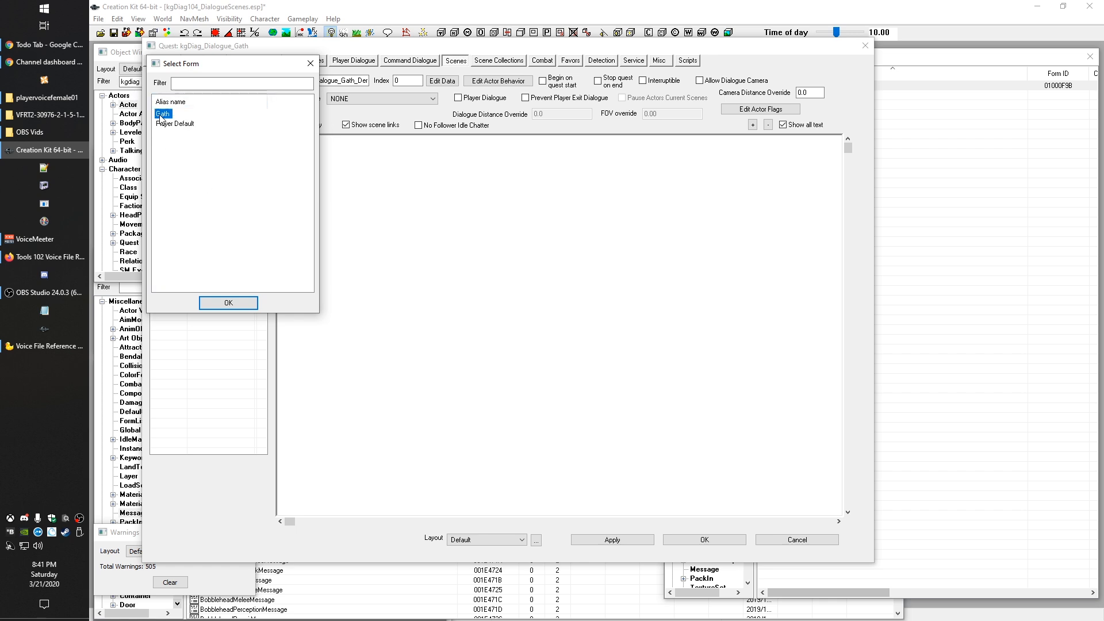
{"action": "left_click", "coordinate": [230, 301]}
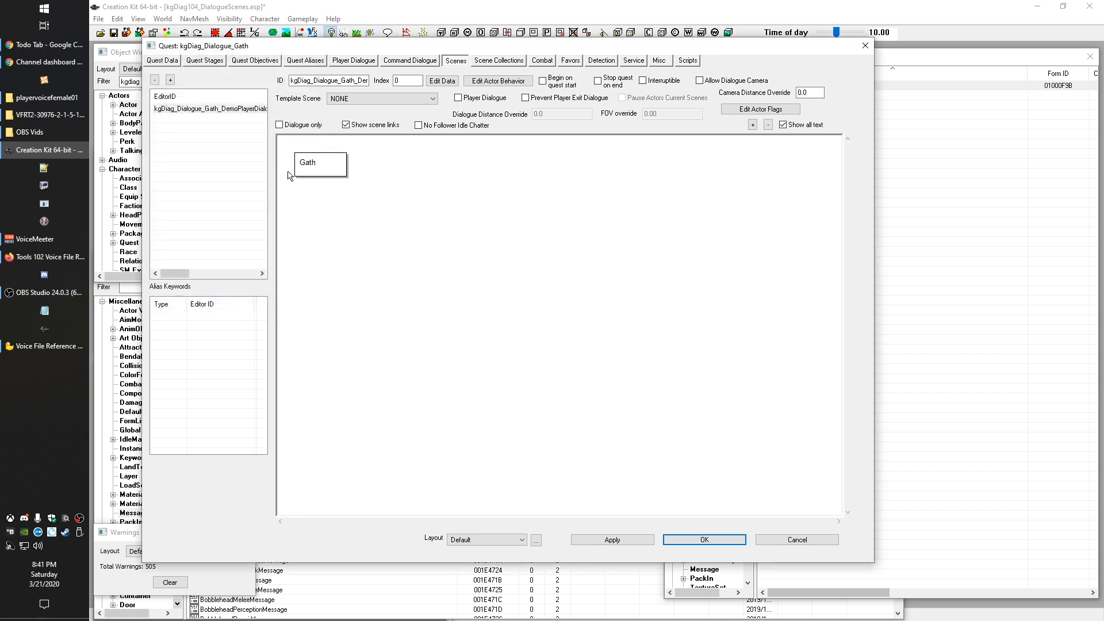
Add Player Default as a second actor in the scene
{"action": "right_click", "coordinate": [324, 209]}
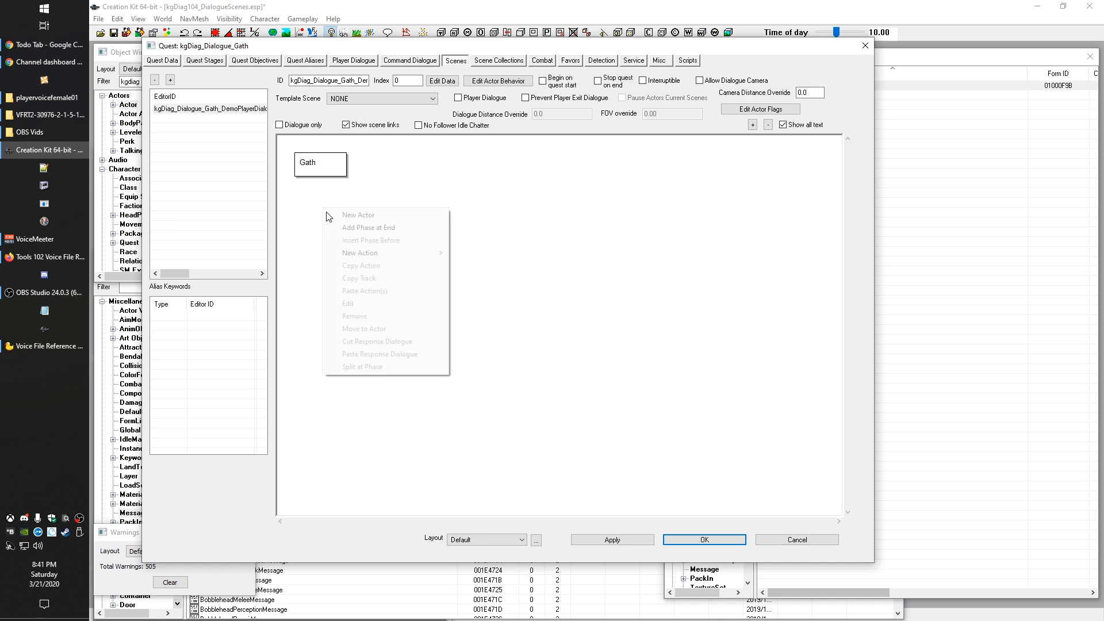
{"action": "left_click", "coordinate": [358, 215]}
{"action": "left_click", "coordinate": [171, 114]}
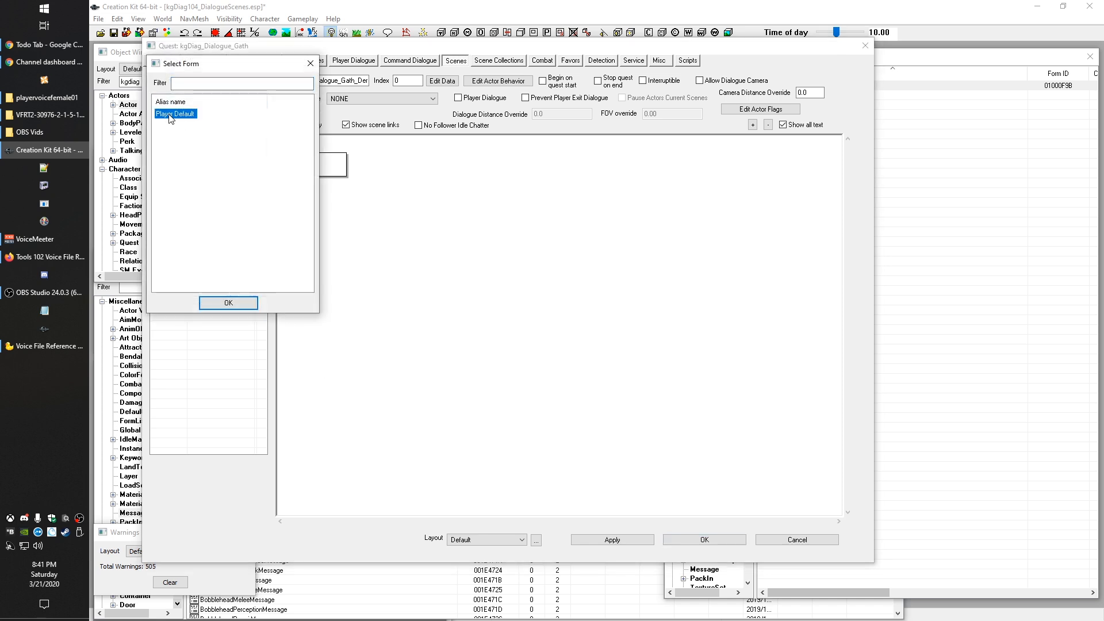
{"action": "double_click", "coordinate": [167, 114]}
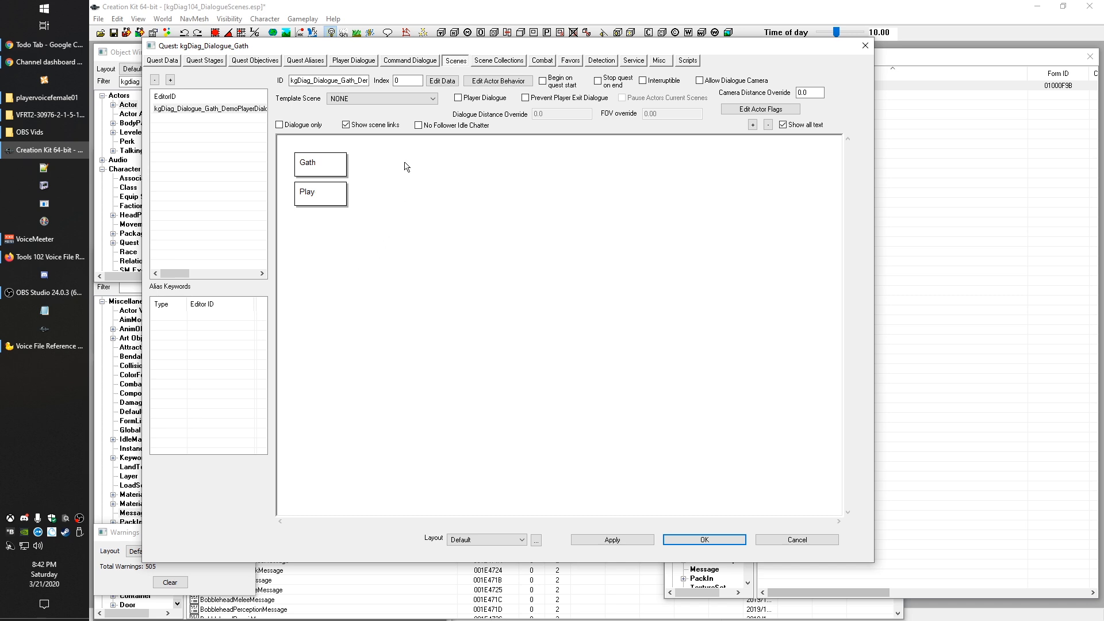
Add a phase to the end of the scene and enable Player Dialogue for the scene
{"action": "right_click", "coordinate": [371, 162]}
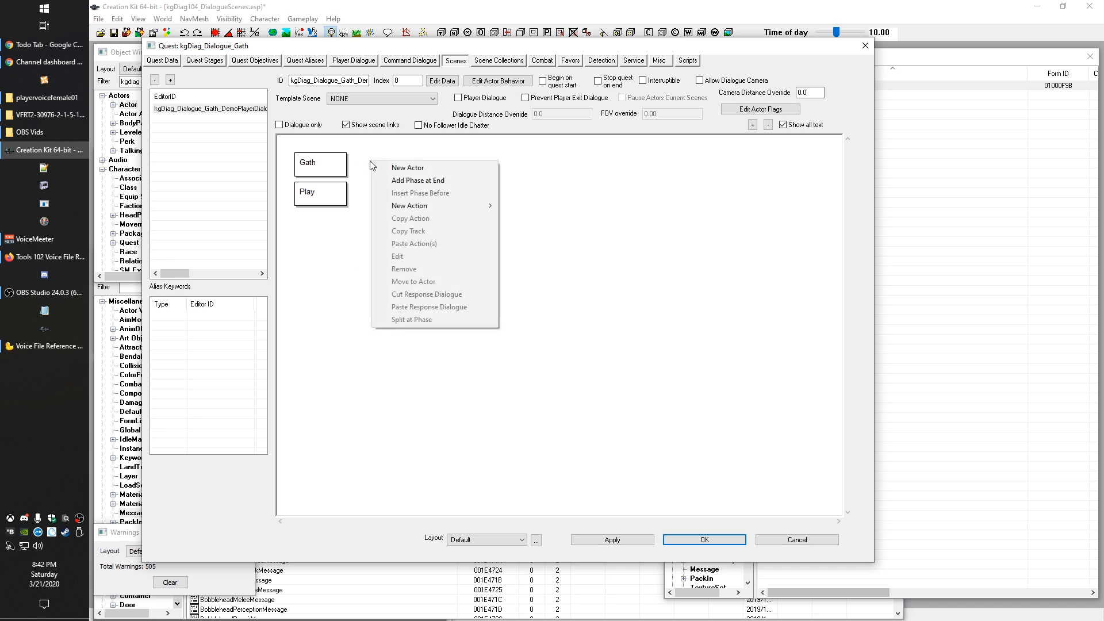
{"action": "left_click", "coordinate": [420, 180]}
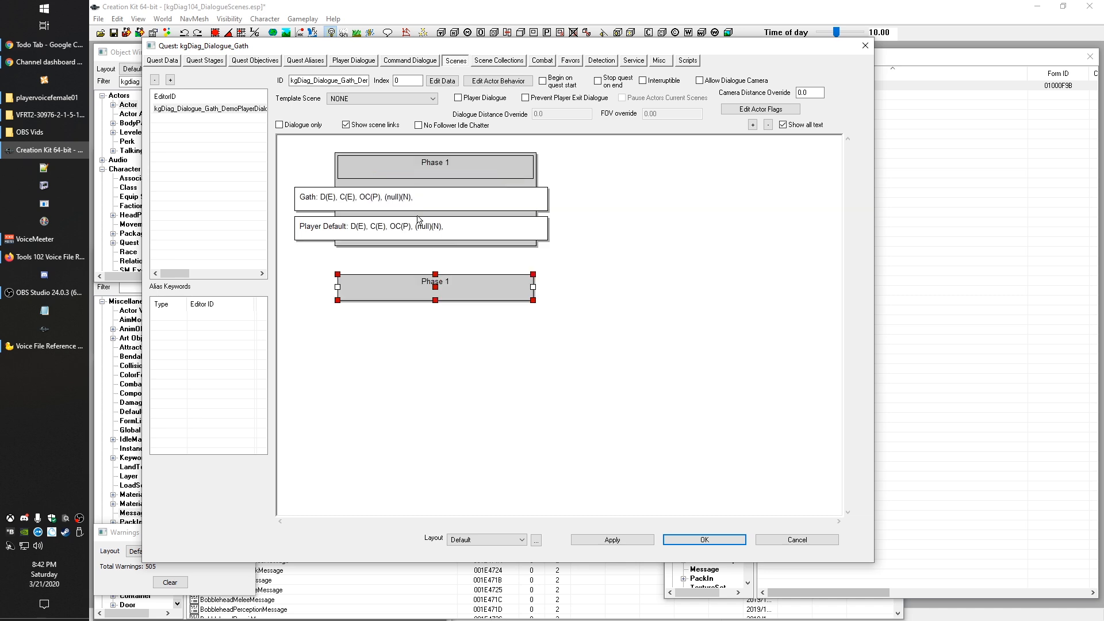
{"action": "left_click", "coordinate": [428, 172]}
{"action": "left_click", "coordinate": [360, 193]}
{"action": "left_click", "coordinate": [387, 159]}
{"action": "left_click", "coordinate": [475, 100]}
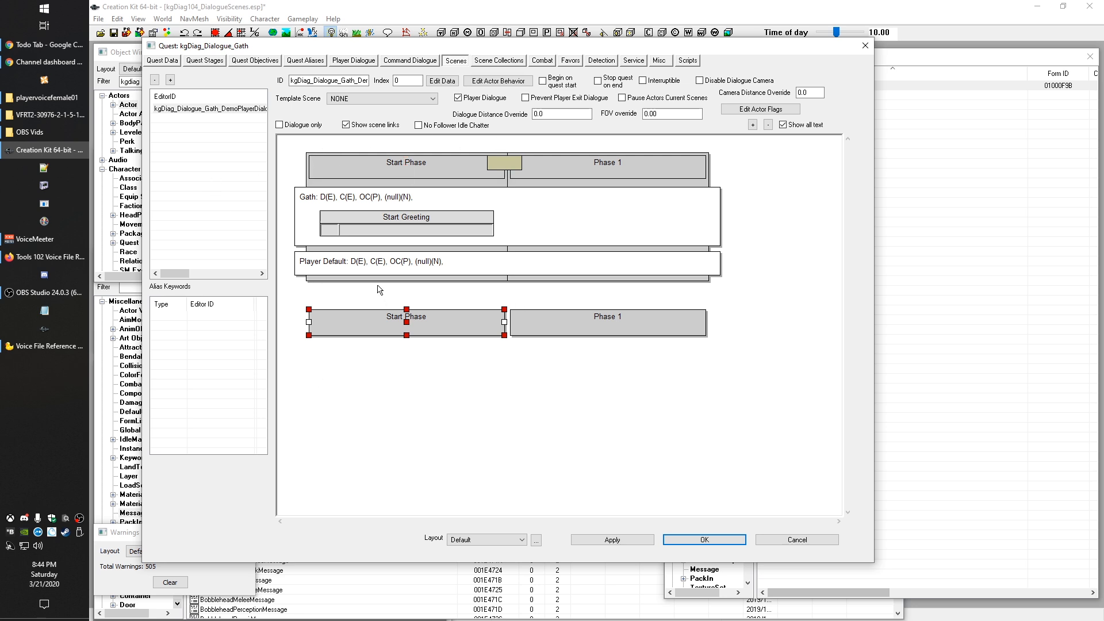
{"action": "left_click", "coordinate": [661, 62]}
{"action": "left_click", "coordinate": [456, 60]}
{"action": "right_click", "coordinate": [544, 262]}
{"action": "left_click", "coordinate": [464, 271]}
{"action": "right_click", "coordinate": [555, 267]}
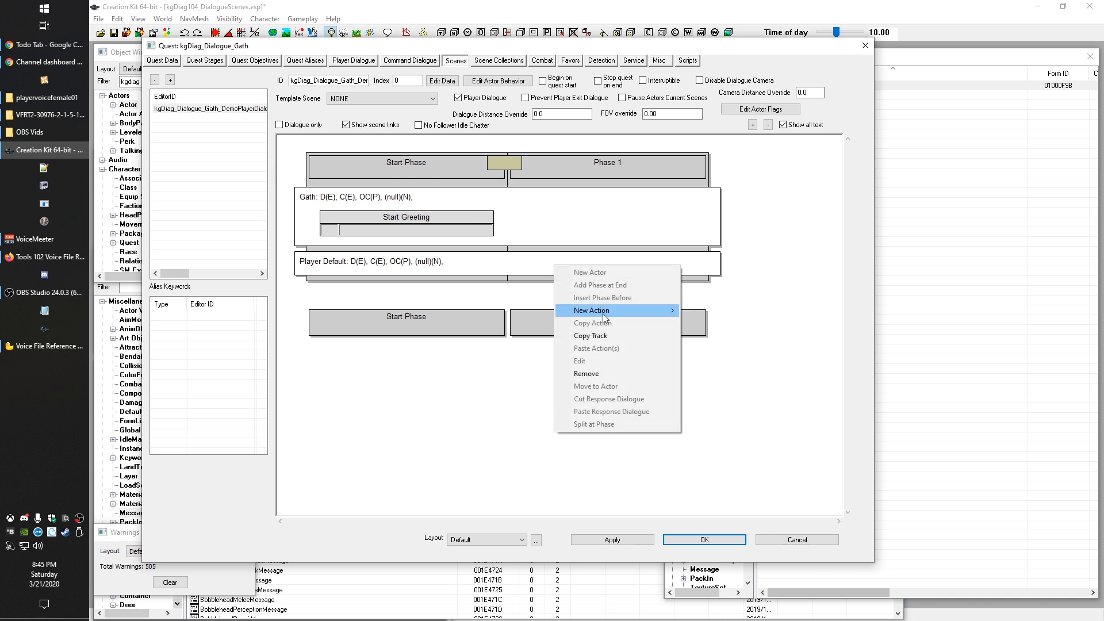
{"action": "left_click", "coordinate": [428, 401]}
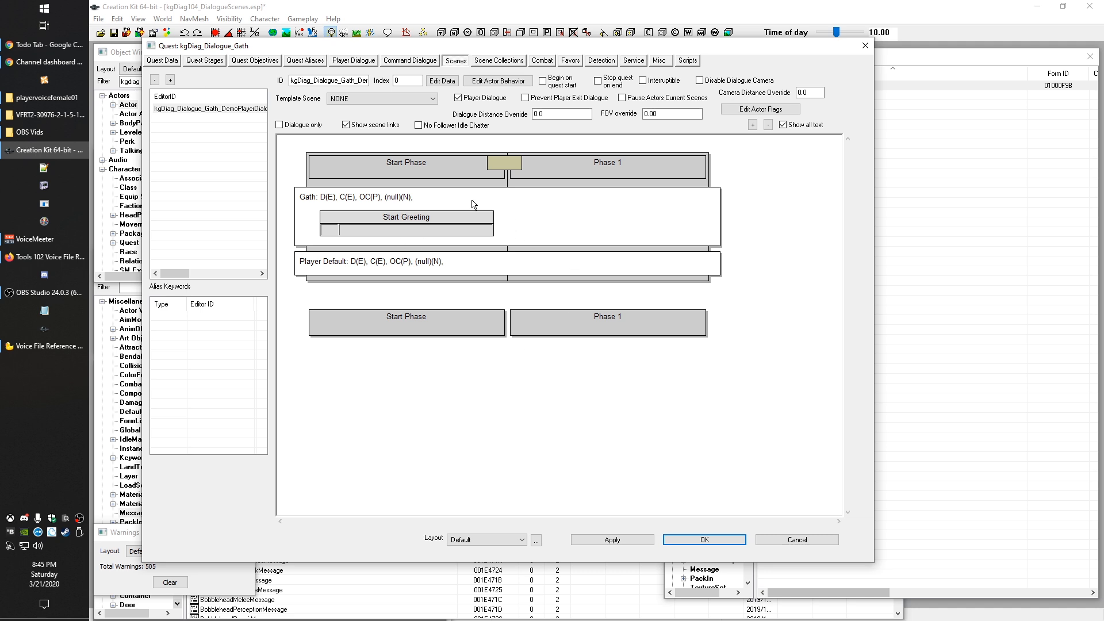
{"action": "right_click", "coordinate": [562, 256]}
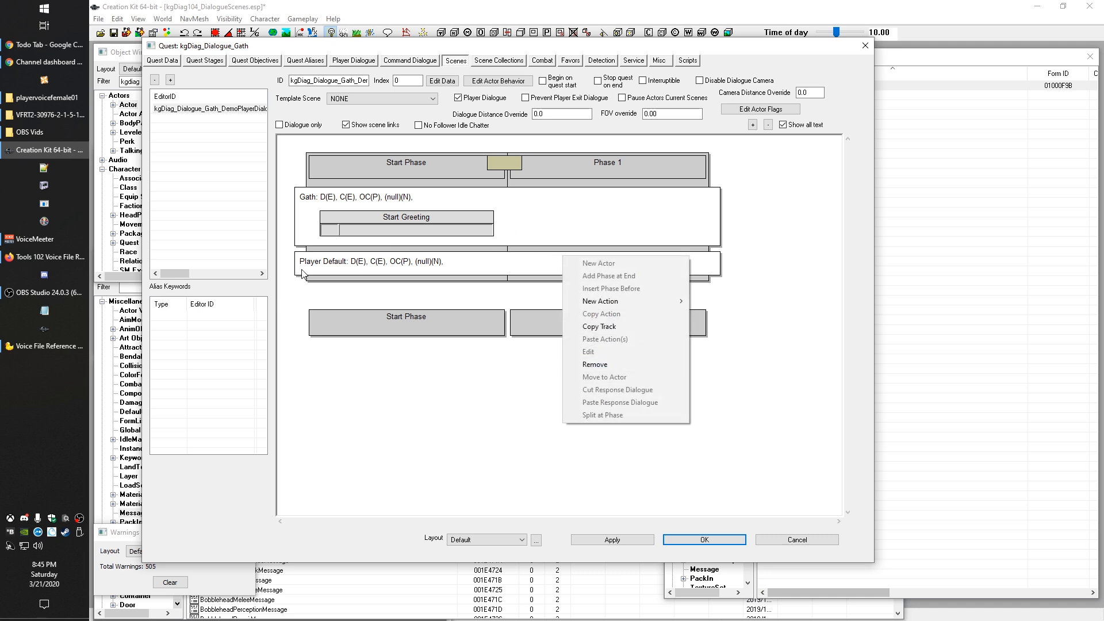
{"action": "left_click", "coordinate": [302, 270]}
Remove the Player Default actor from the scene
{"action": "right_click", "coordinate": [566, 259]}
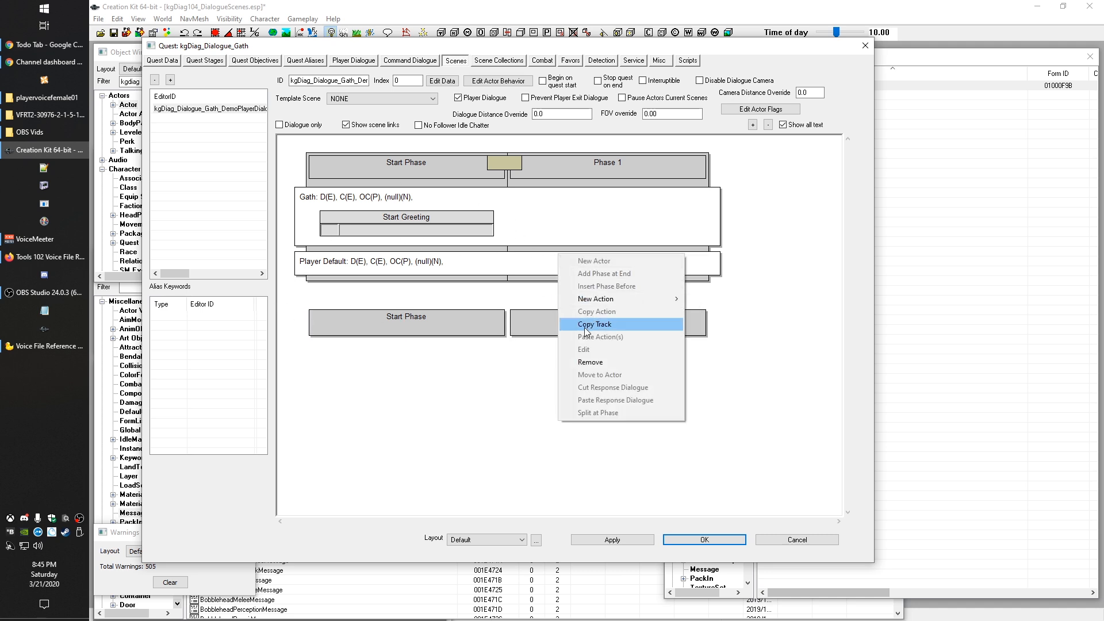
{"action": "left_click", "coordinate": [593, 361]}
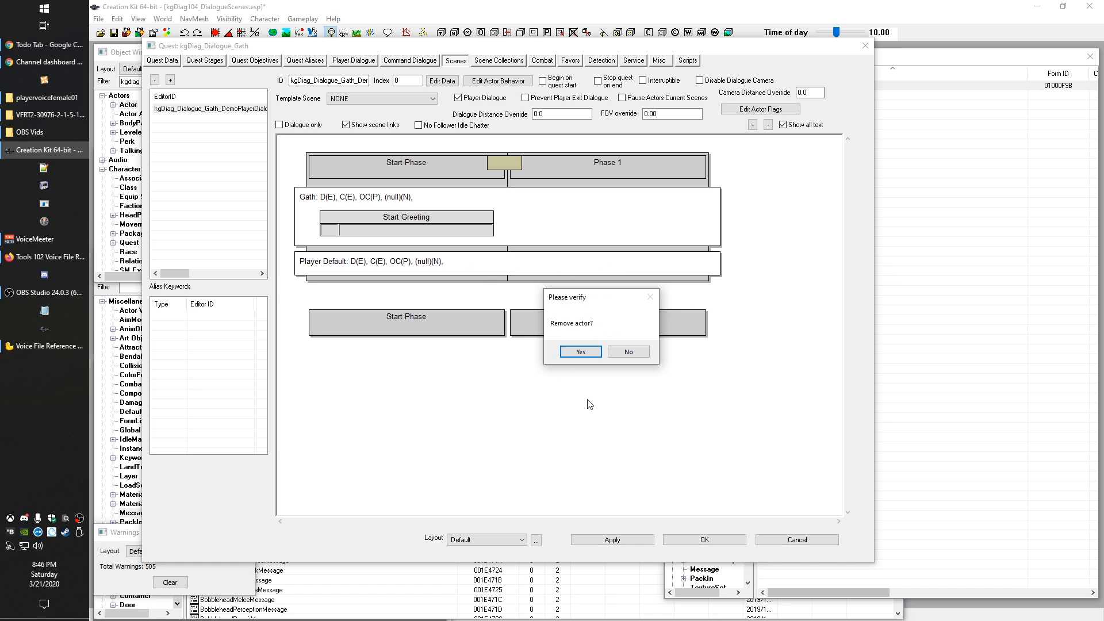
{"action": "left_click", "coordinate": [579, 352]}
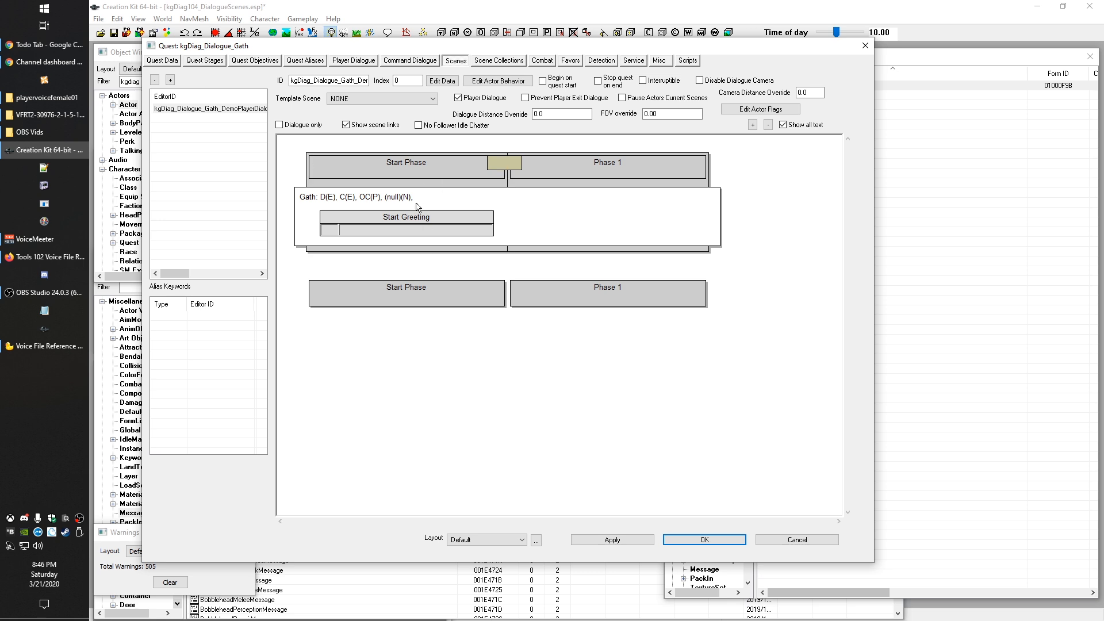
Create a greeting topic for Gath's Start Greeting action with the ID kgDiag_Dialogue_Gath_Greetings
{"action": "double_click", "coordinate": [384, 235]}
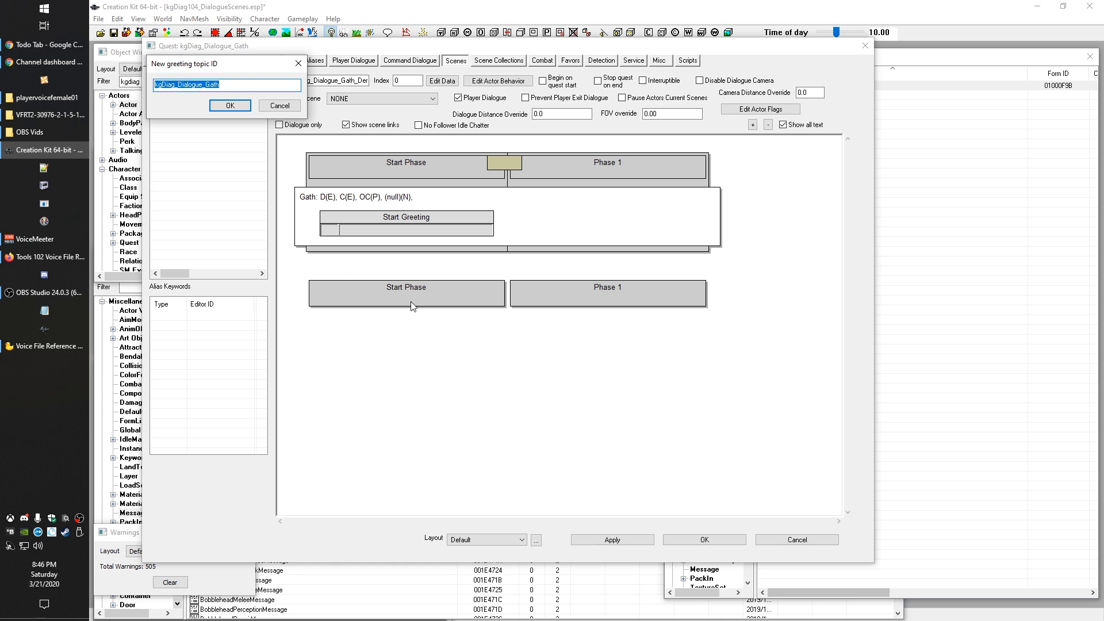
{"action": "left_click_drag", "start_coordinate": [228, 62], "coordinate": [217, 168]}
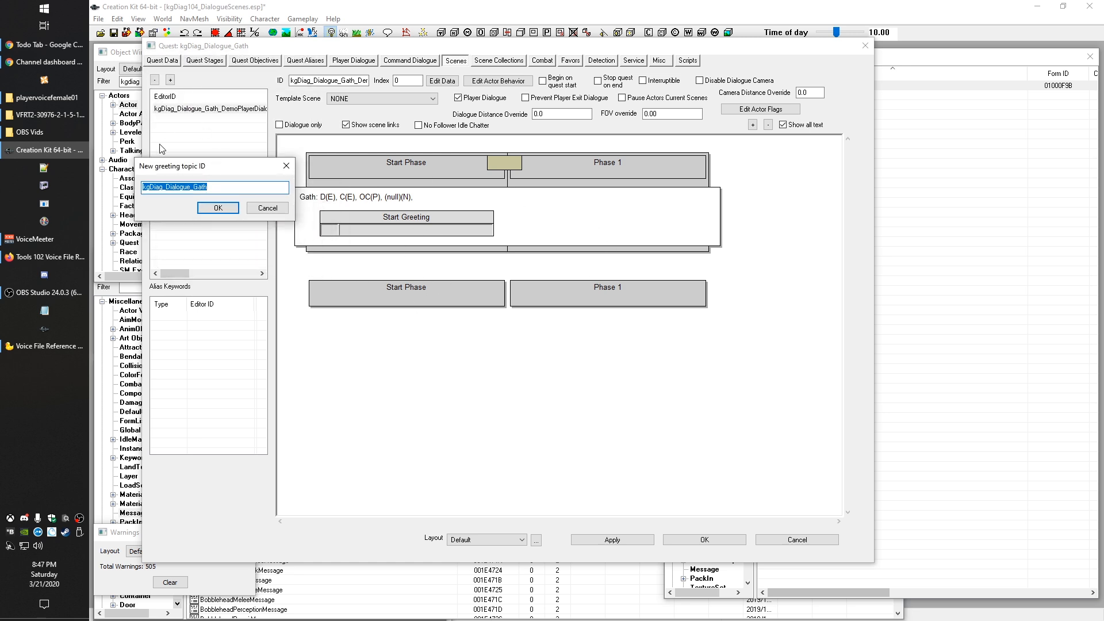
{"action": "left_click", "coordinate": [225, 189]}
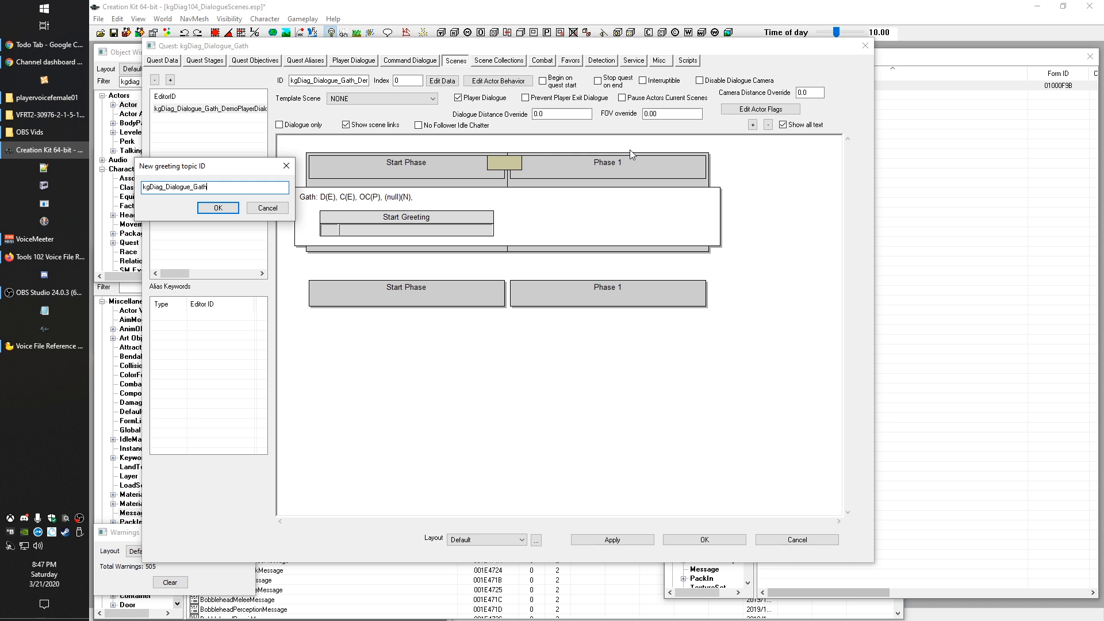
{"action": "left_click_drag", "start_coordinate": [218, 165], "coordinate": [224, 132]}
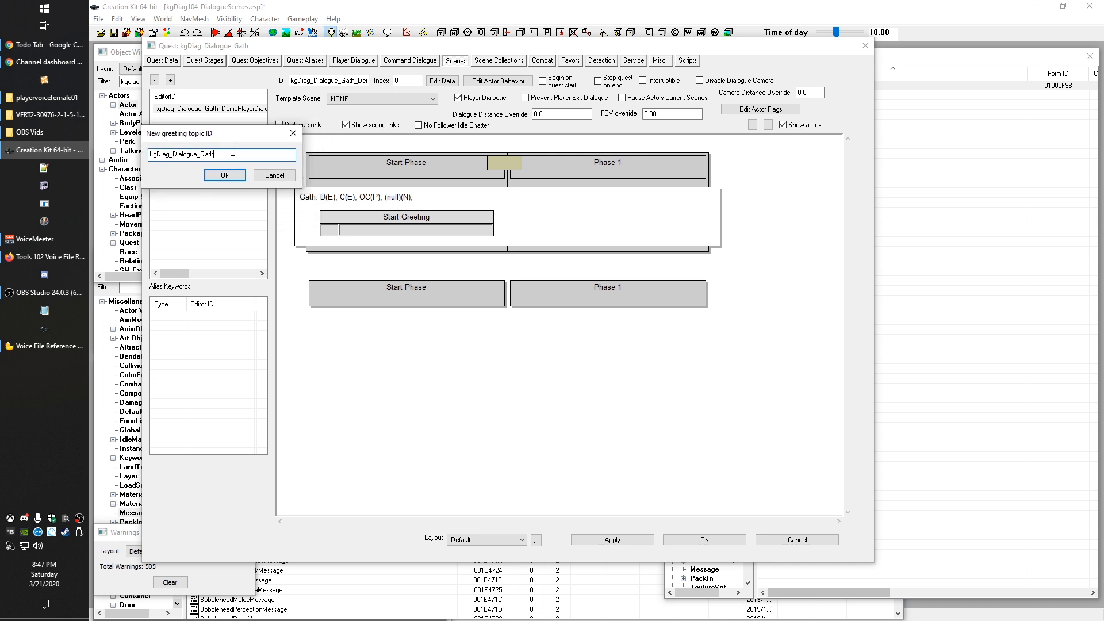
{"action": "type", "text": "_Greetings"}
{"action": "left_click", "coordinate": [224, 175]}
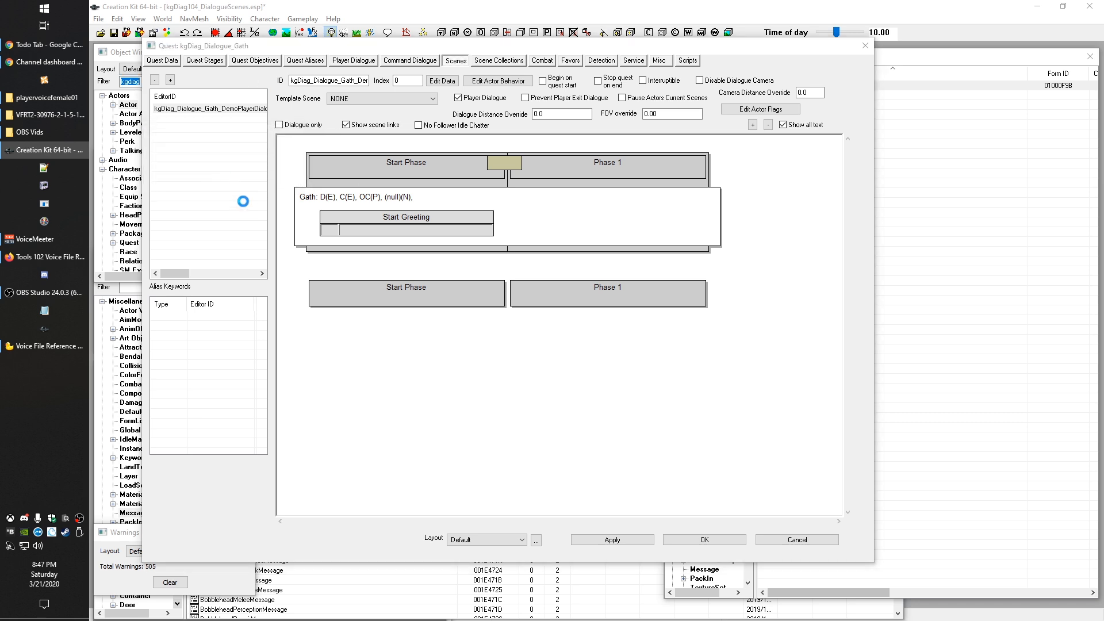
Write the greeting response "Hey, how's it going?" and set its Anim Face Archetype to Friendly
{"action": "left_click_drag", "start_coordinate": [275, 140], "coordinate": [311, 124]}
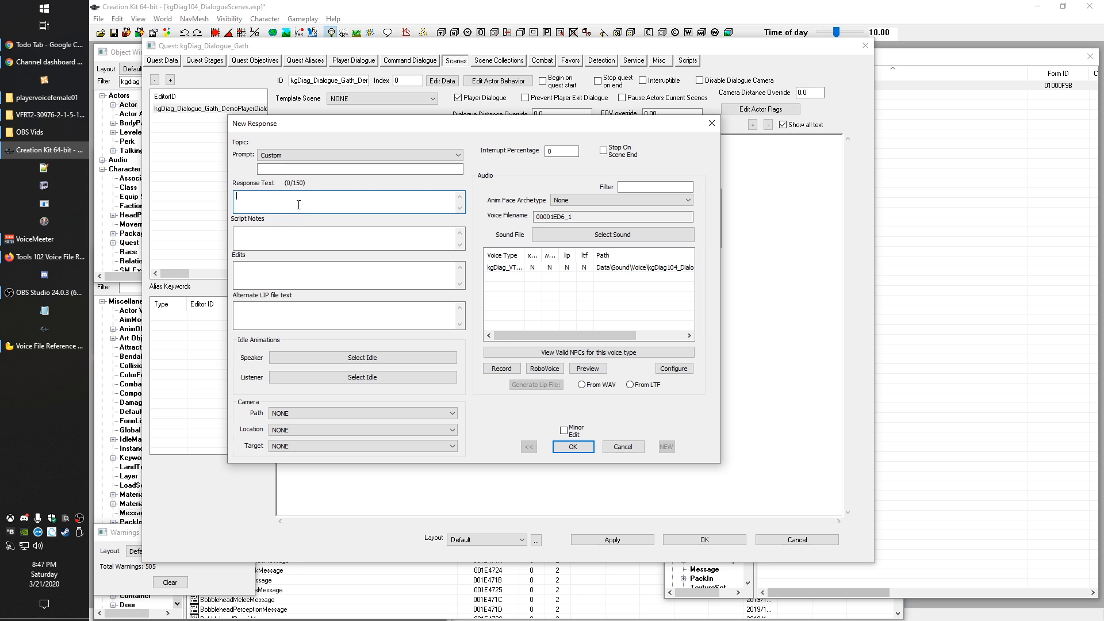
{"action": "type", "text": "Hey,"}
{"action": "left_click_drag", "start_coordinate": [399, 129], "coordinate": [484, 168]}
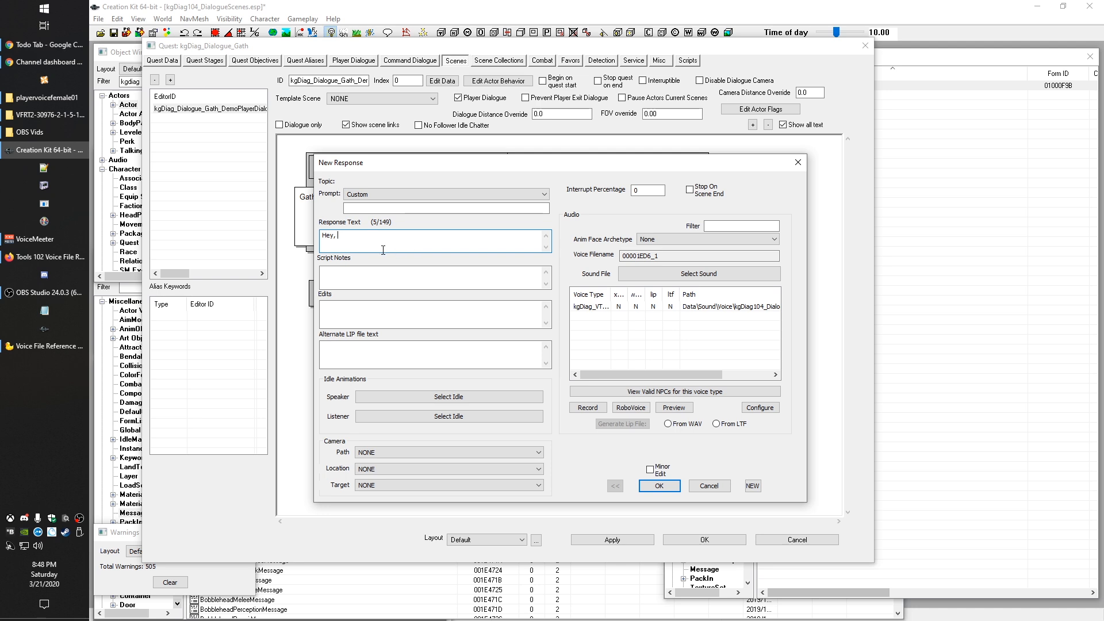
{"action": "type", "text": "how's it going?"}
{"action": "left_click", "coordinate": [692, 239]}
{"action": "left_click", "coordinate": [649, 307]}
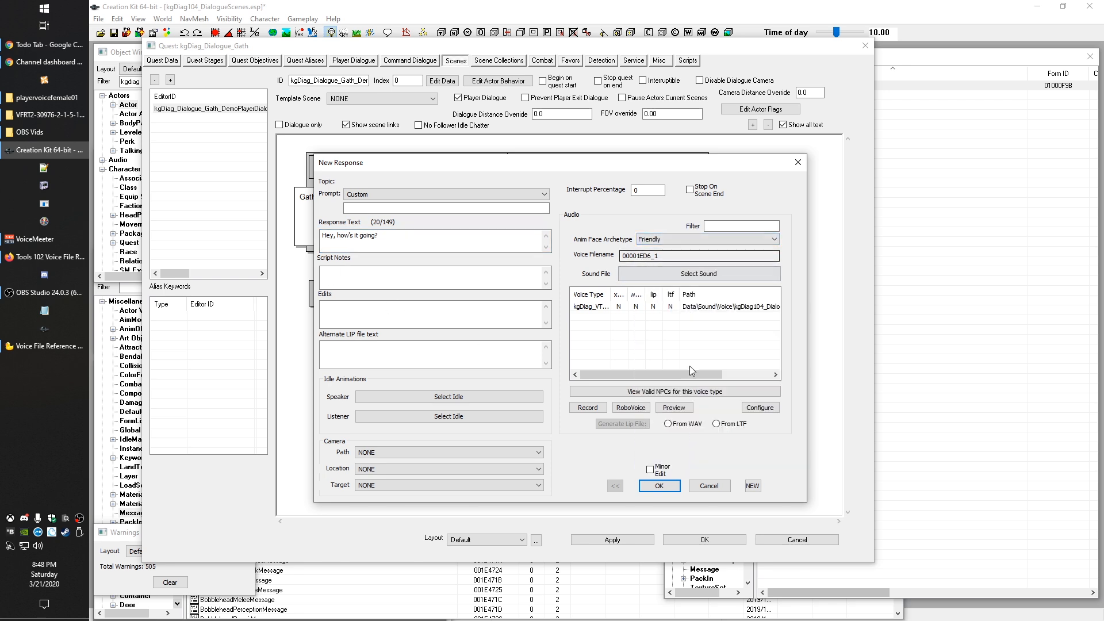
Record, play back and save a voice line for the kgDiag_VT_Gath voice type, and accept the response
{"action": "left_click", "coordinate": [608, 308]}
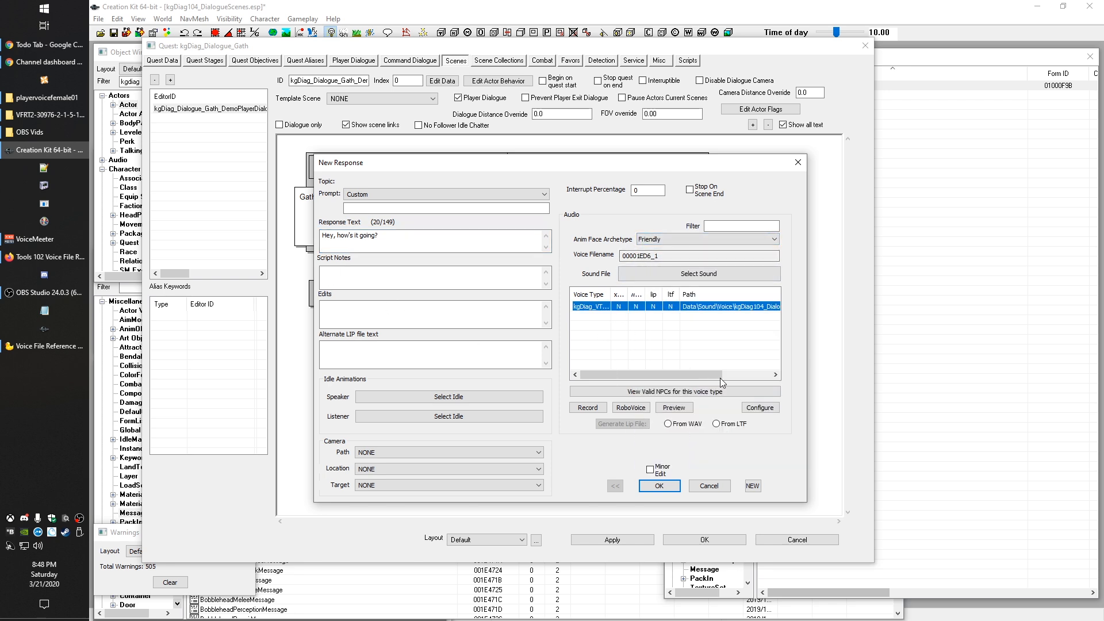
{"action": "left_click", "coordinate": [588, 408]}
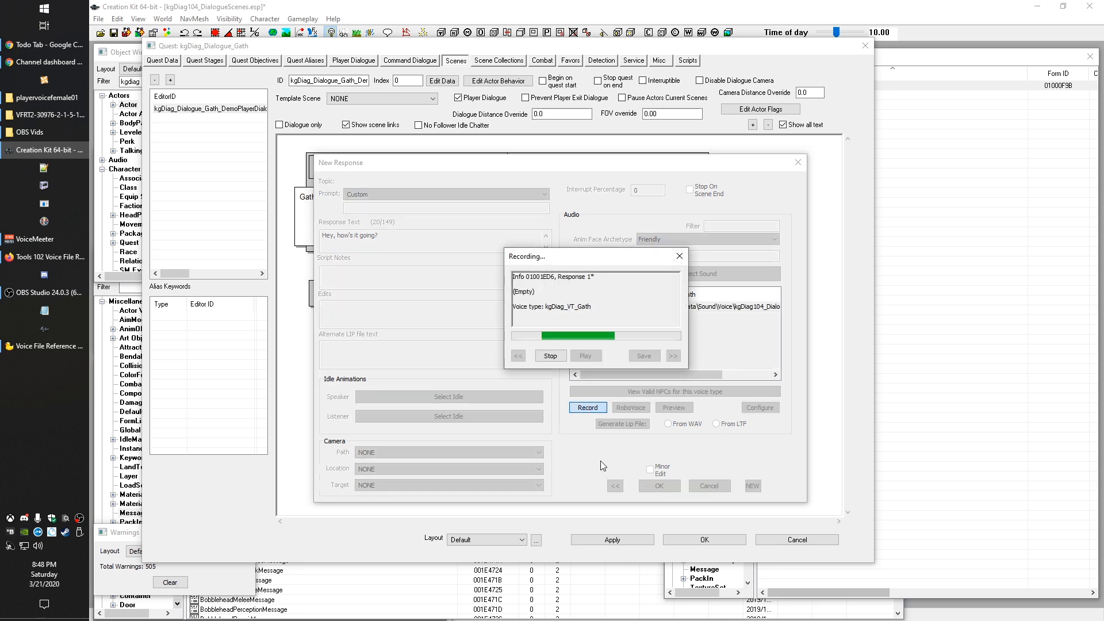
{"action": "left_click", "coordinate": [554, 358]}
{"action": "left_click", "coordinate": [589, 357]}
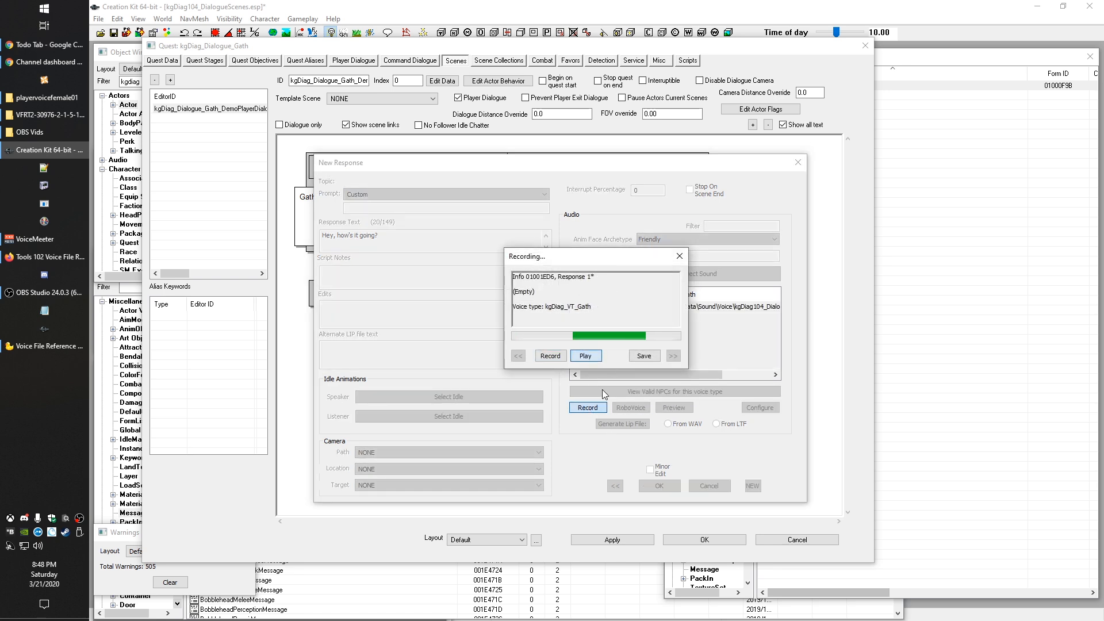
{"action": "left_click", "coordinate": [644, 356]}
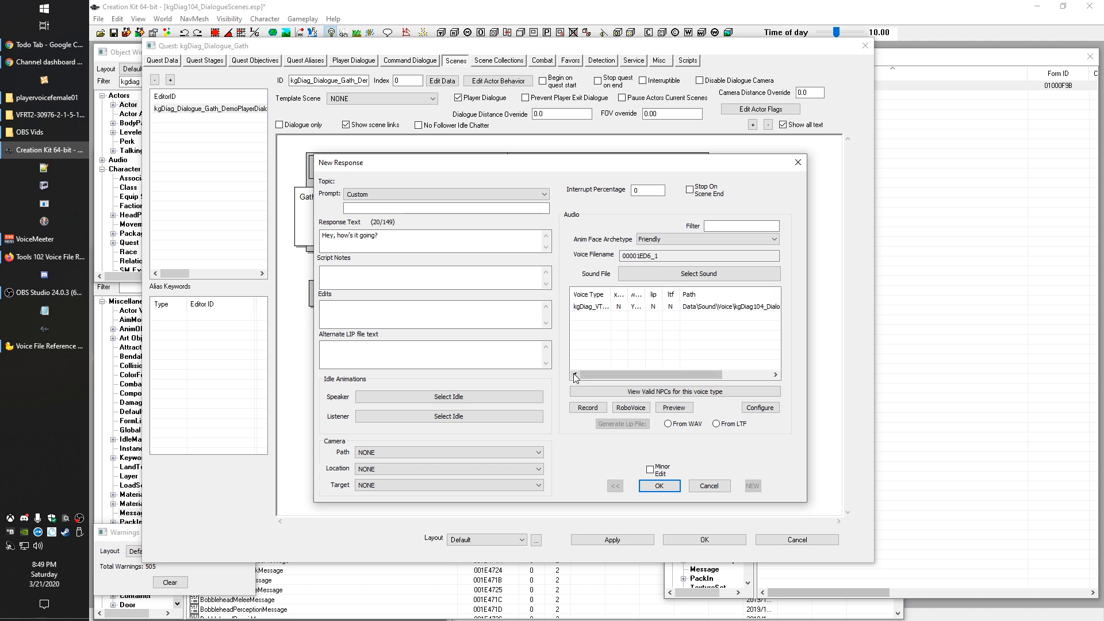
{"action": "left_click", "coordinate": [659, 487]}
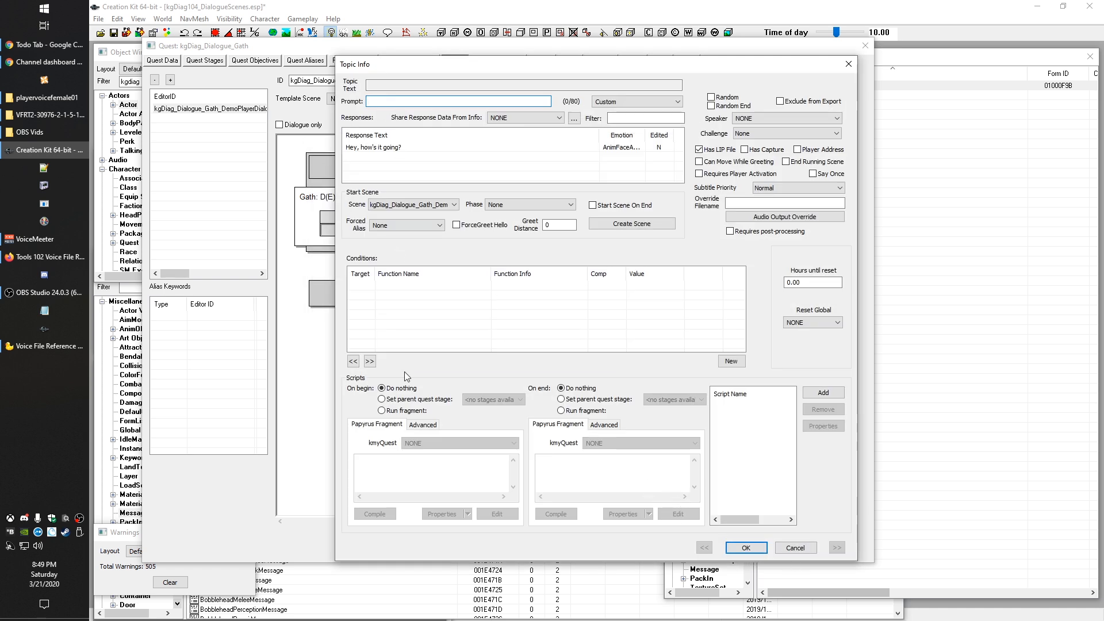
Review the saved "Hey, how's it going?" response in its edit dialog and return to the topic info
{"action": "mouse_move", "coordinate": [424, 65]}
{"action": "left_mouse_down"}
{"action": "mouse_move", "coordinate": [453, 95]}
{"action": "mouse_move", "coordinate": [434, 56]}
{"action": "left_mouse_up"}
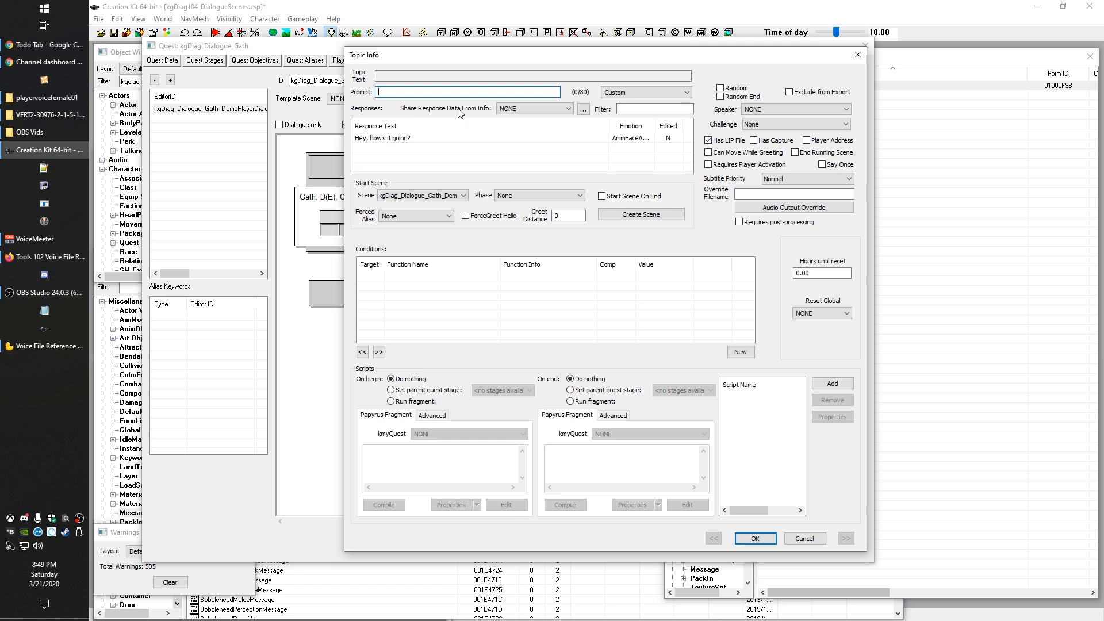
{"action": "left_click_drag", "start_coordinate": [446, 58], "coordinate": [513, 73]}
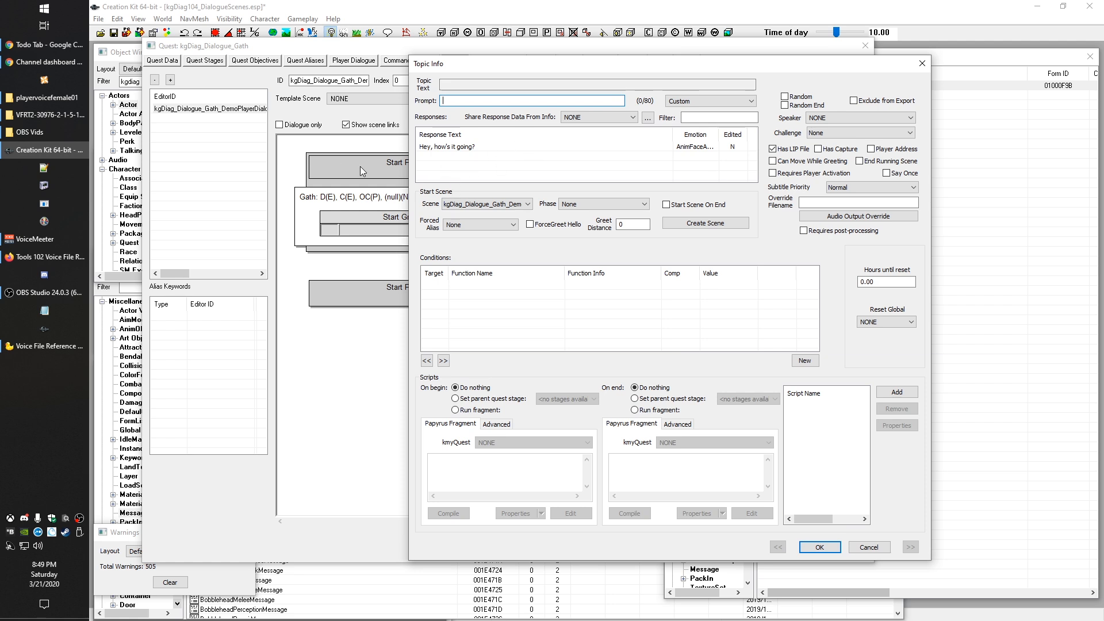
{"action": "left_click", "coordinate": [452, 167]}
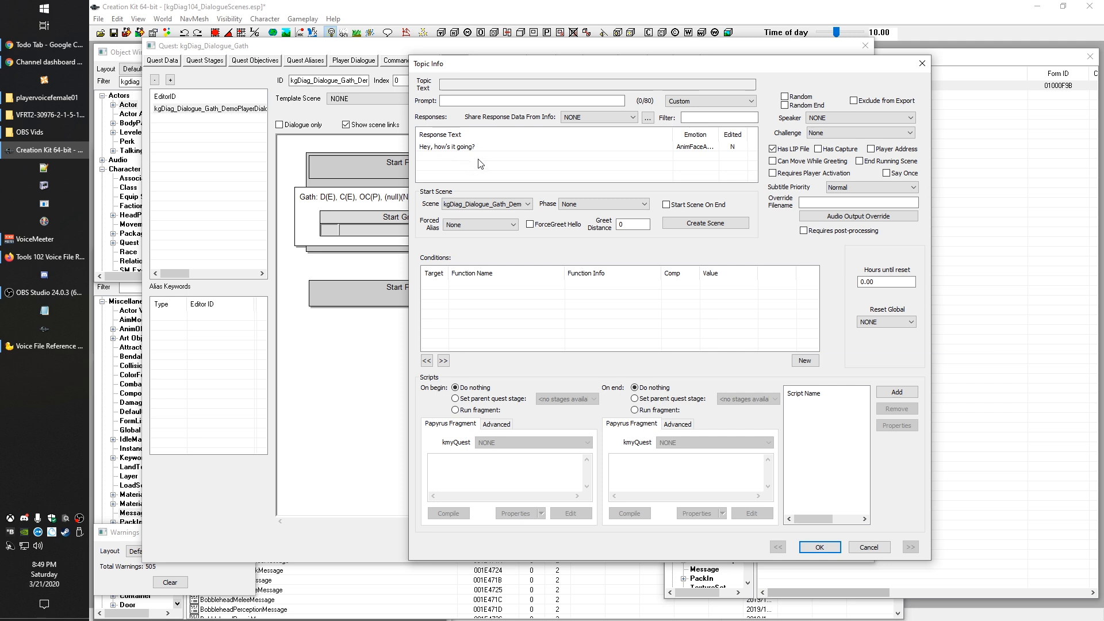
{"action": "double_click", "coordinate": [446, 147]}
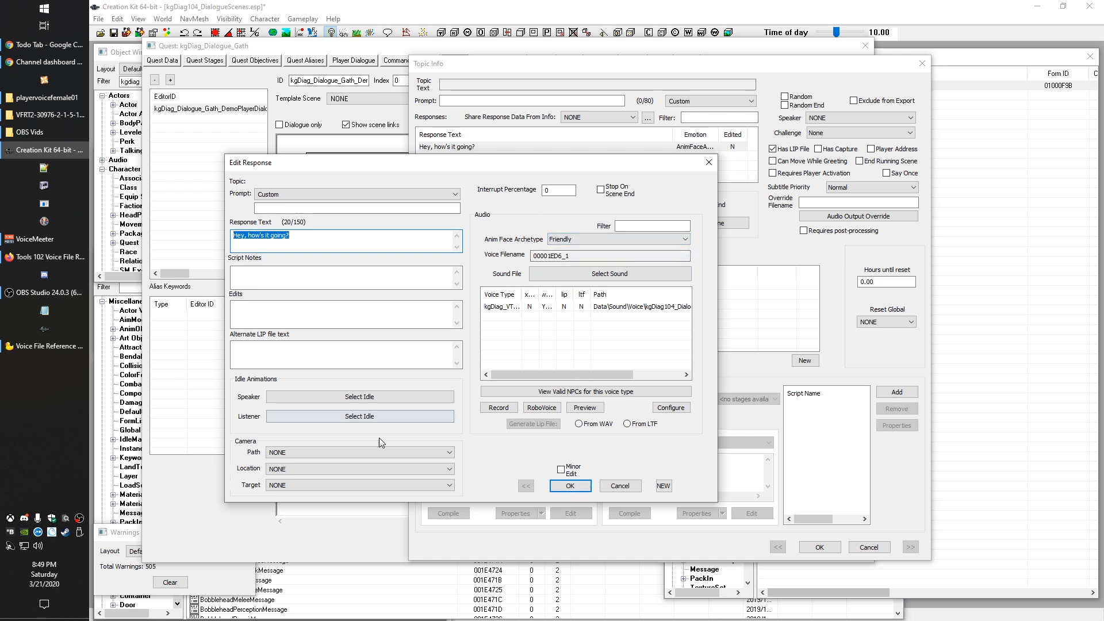
{"action": "left_click", "coordinate": [569, 486]}
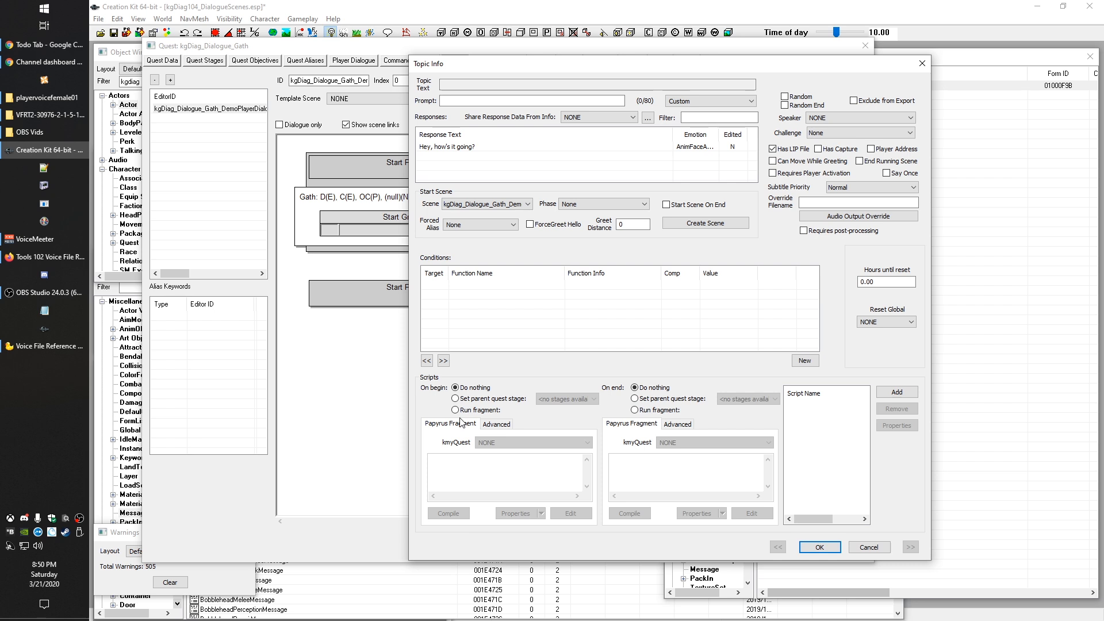
Start a second greeting response reading "Aren't you the guy that stole my wrench?!" with the Angry face archetype
{"action": "right_click", "coordinate": [458, 163]}
{"action": "left_click", "coordinate": [467, 168]}
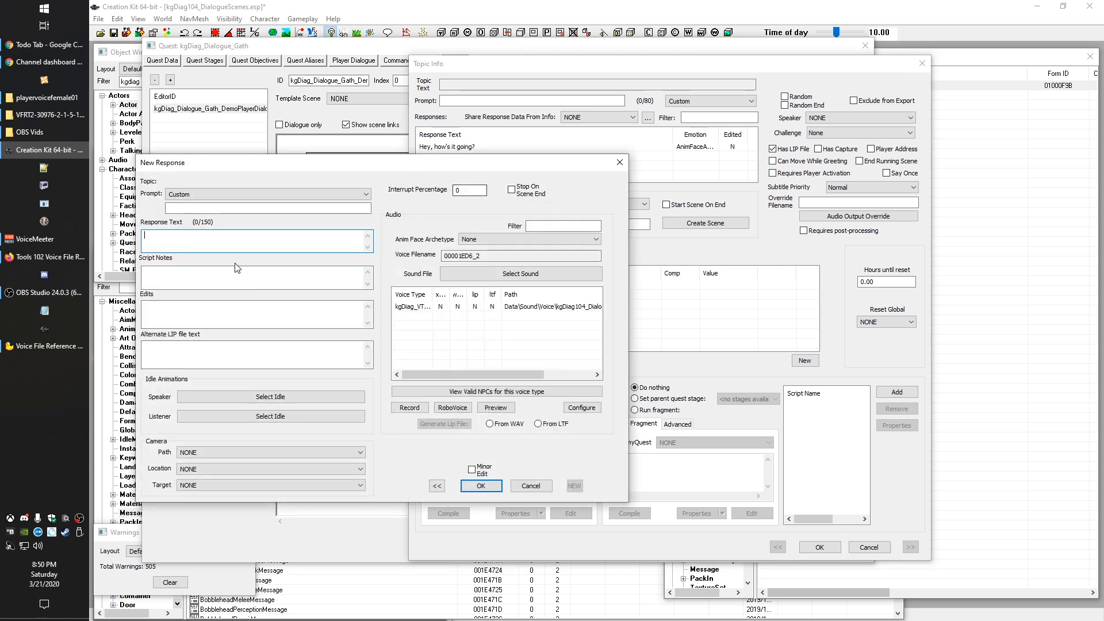
{"action": "type", "text": "Aren't you the guy that"}
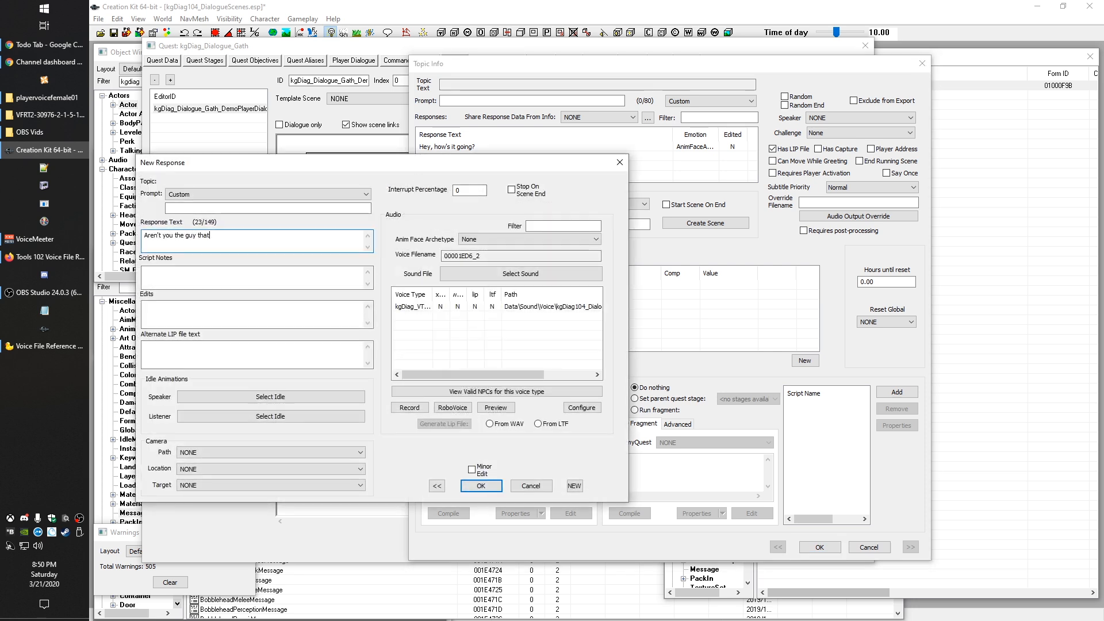
{"action": "type", "text": " stole my wrench?!"}
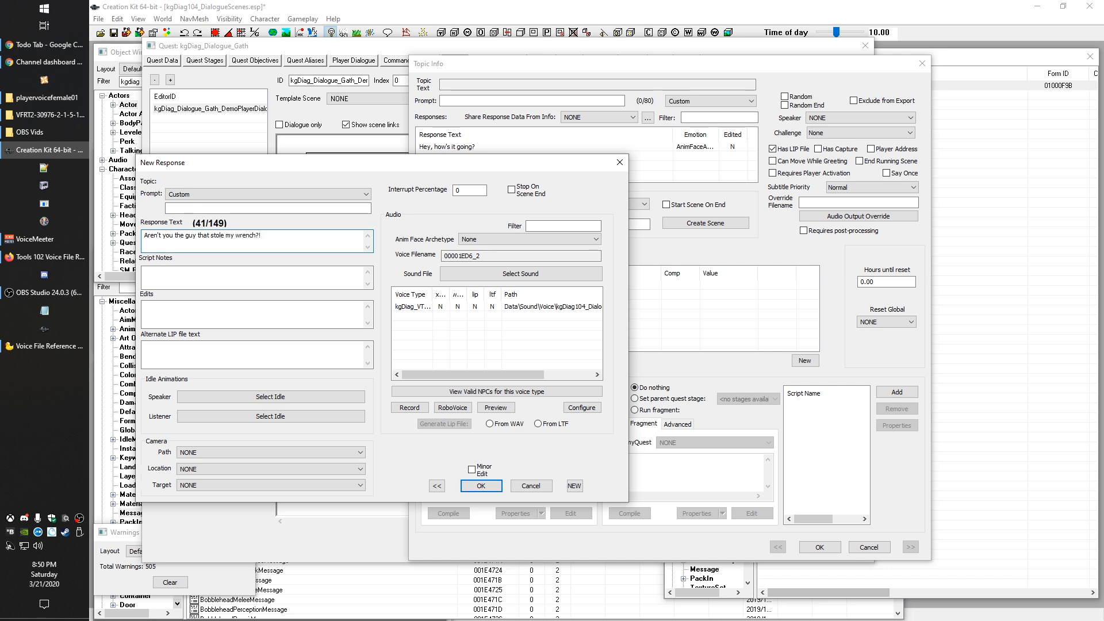
{"action": "left_click", "coordinate": [516, 238]}
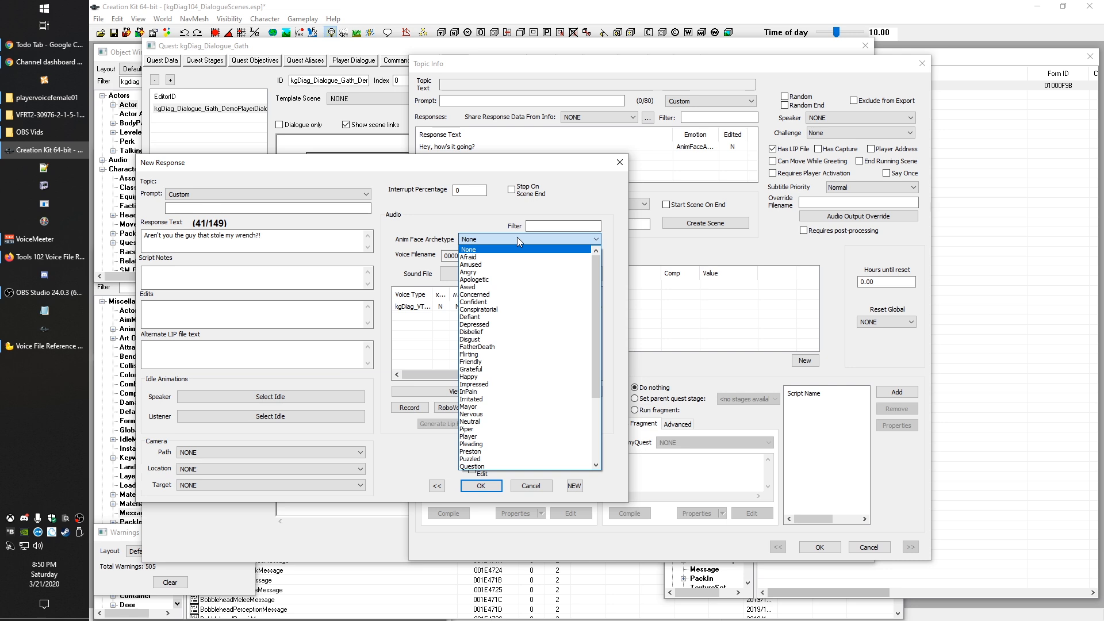
{"action": "left_click", "coordinate": [498, 274]}
{"action": "left_click", "coordinate": [145, 236]}
{"action": "type", "text": "Hey, we"}
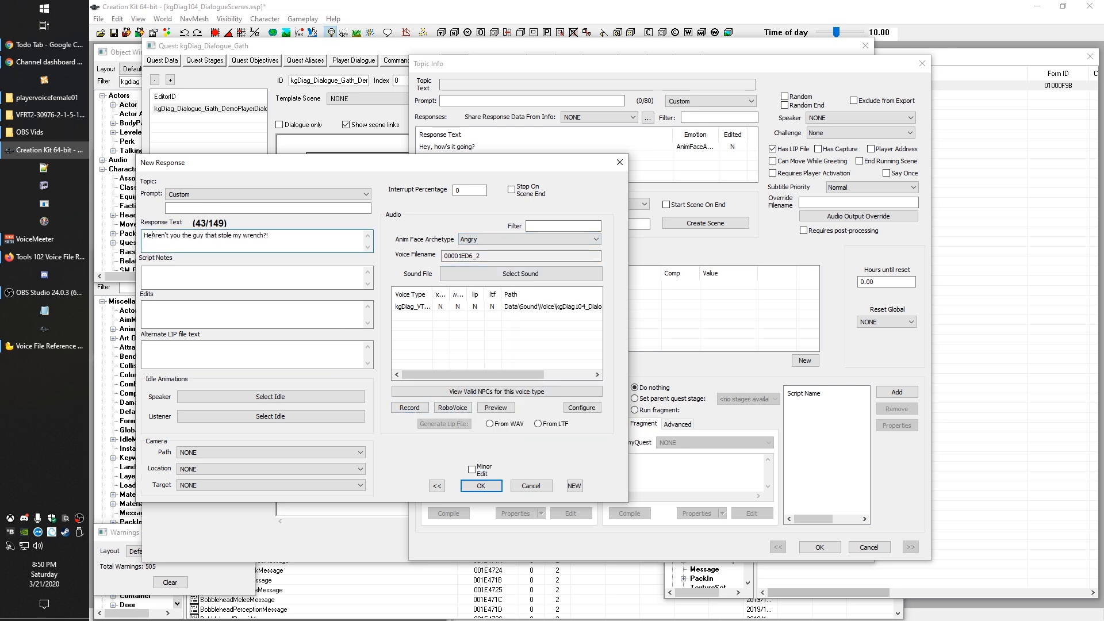
{"action": "key", "text": "BackSpace"}
{"action": "key", "text": "BackSpace"}
{"action": "key", "text": "BackSpace"}
{"action": "key", "text": "BackSpace"}
{"action": "key", "text": "BackSpace"}
{"action": "key", "text": "BackSpace"}
{"action": "key", "text": "BackSpace"}
Reword the second response as "Wait a second - aren't you the one that stole my wrench?!"
{"action": "type", "text": "Wait a second"}
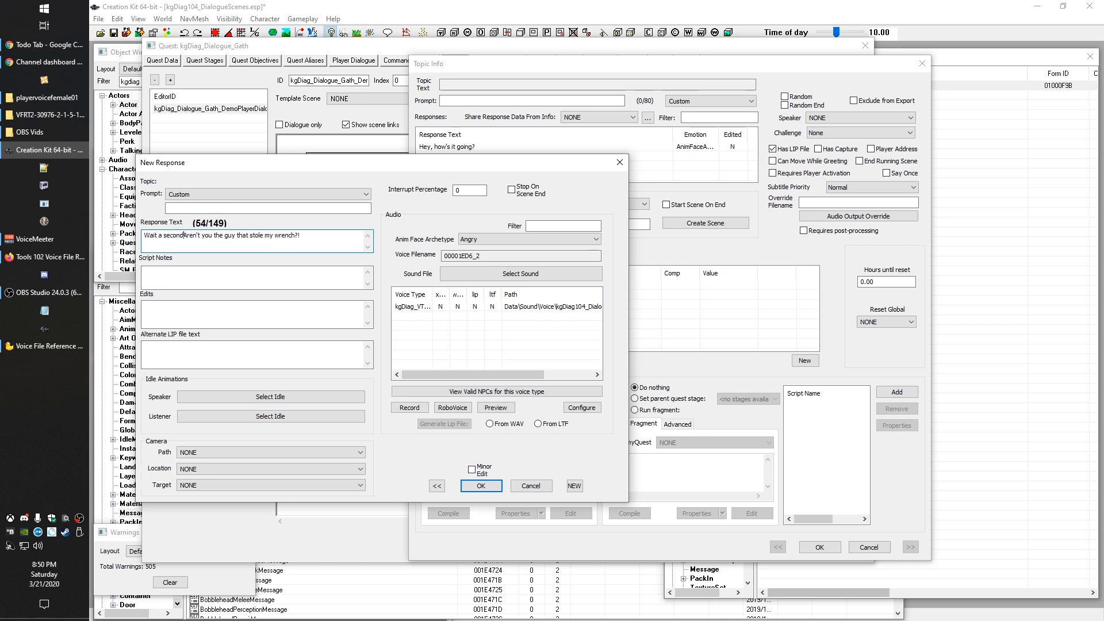
{"action": "type", "text": " -"}
{"action": "key", "text": "Delete"}
{"action": "type", "text": "a"}
{"action": "double_click", "coordinate": [235, 236]}
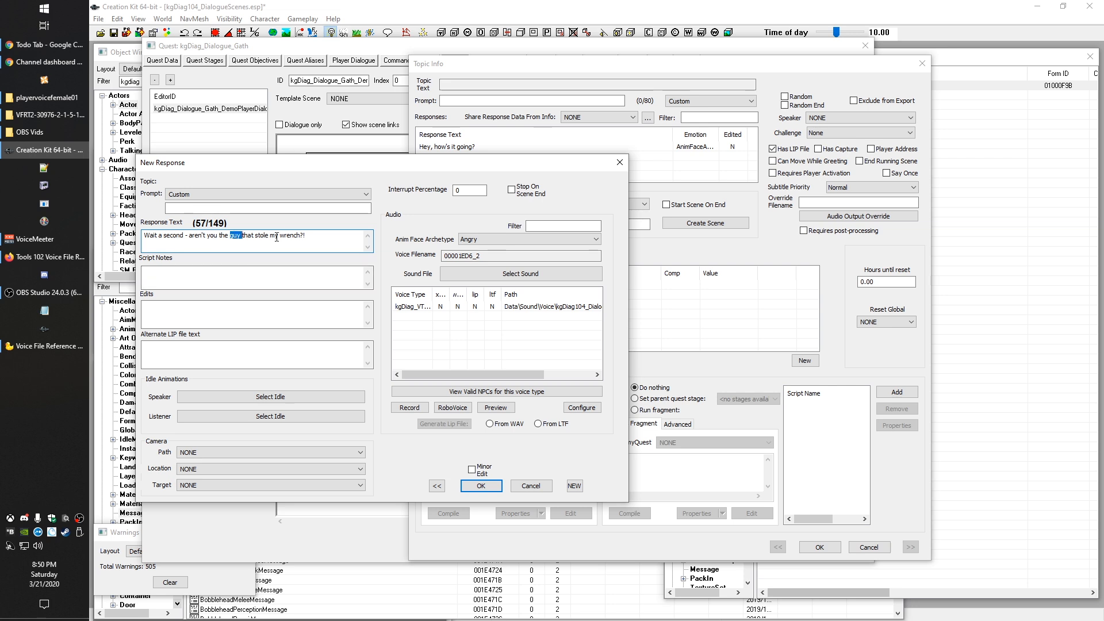
{"action": "type", "text": "one"}
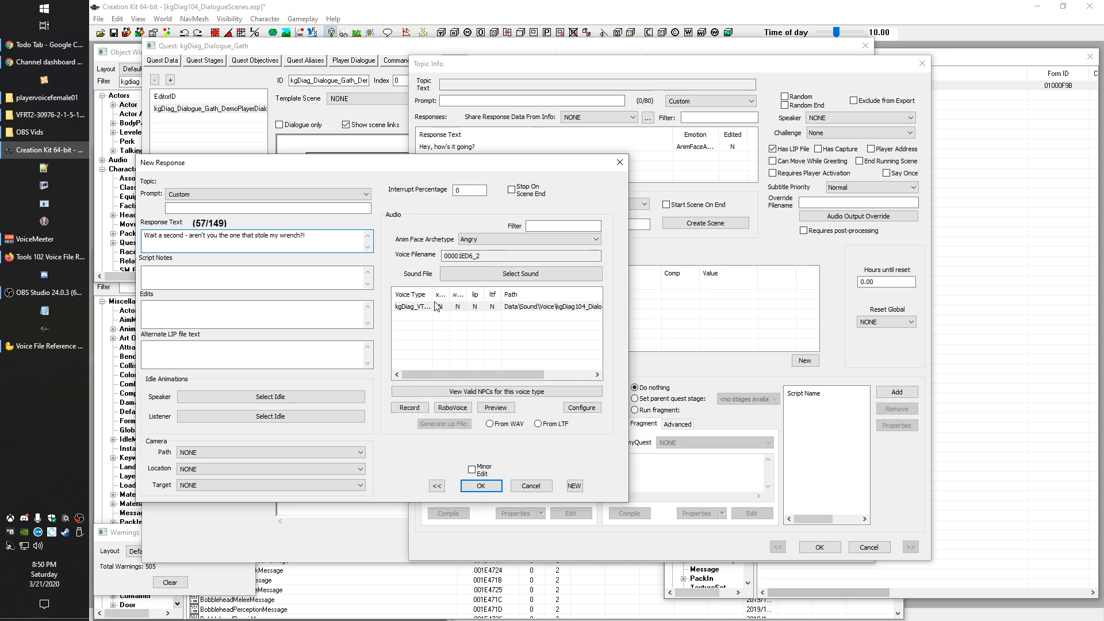
Record and save the voice line of the second, angry response for the kgDiag_VT_Gath voice type, and accept the response
{"action": "left_click", "coordinate": [409, 409]}
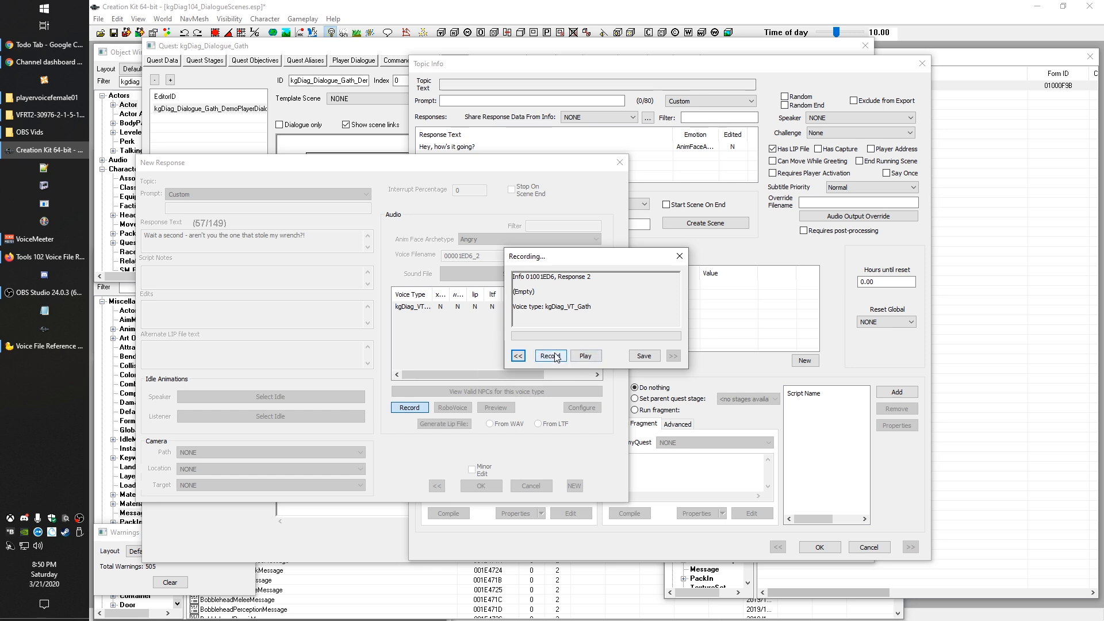
{"action": "mouse_move", "coordinate": [556, 258]}
{"action": "left_mouse_down"}
{"action": "mouse_move", "coordinate": [571, 337]}
{"action": "mouse_move", "coordinate": [545, 263]}
{"action": "left_mouse_up"}
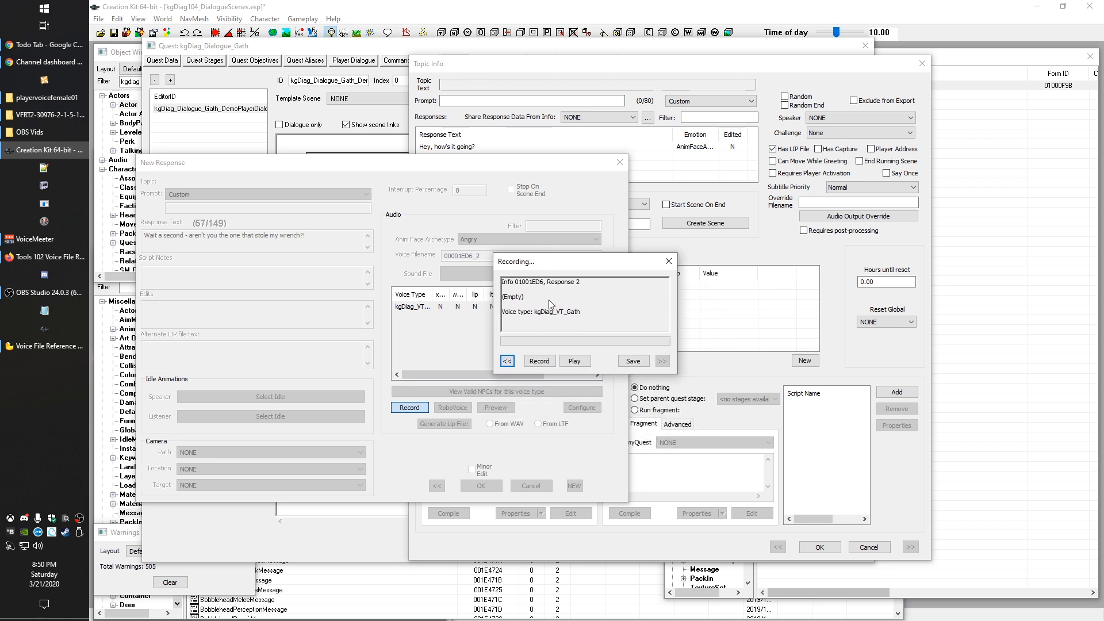
{"action": "left_click", "coordinate": [540, 363]}
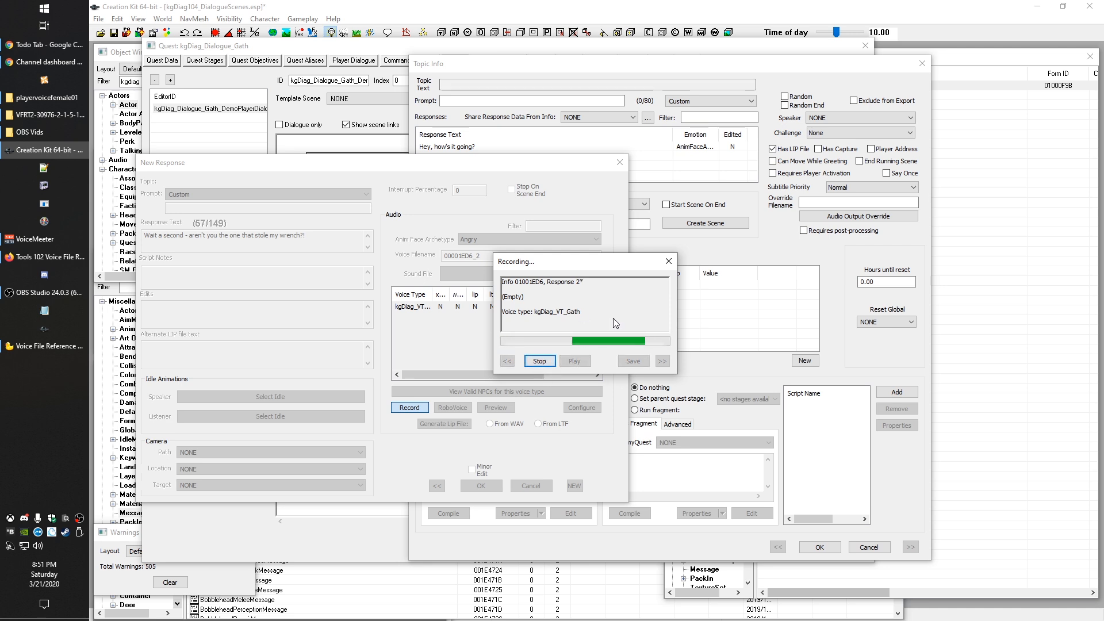
{"action": "left_click", "coordinate": [540, 360]}
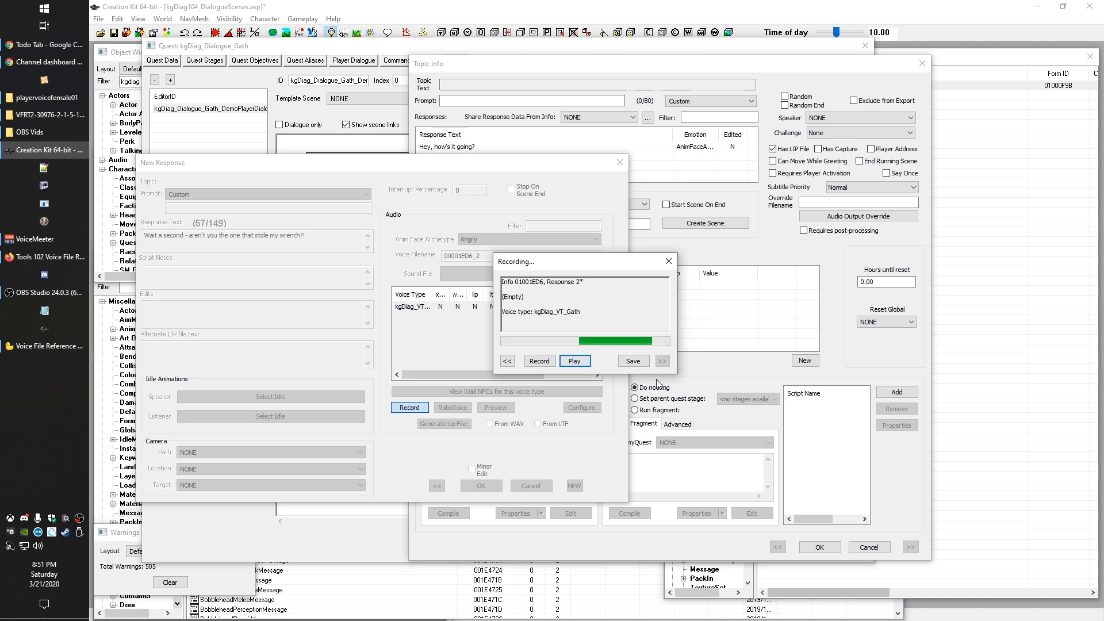
{"action": "left_click", "coordinate": [636, 362]}
{"action": "left_click", "coordinate": [668, 261]}
{"action": "left_click", "coordinate": [481, 485]}
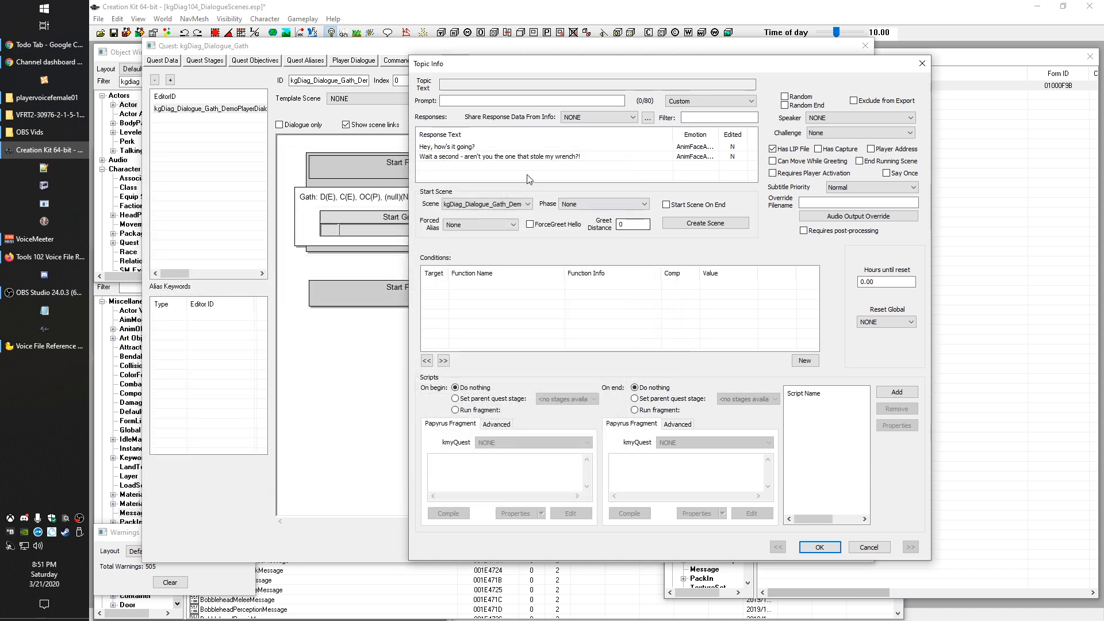
Compare the two greeting responses and review the text and audio settings of "Hey, how's it going?" in its edit dialog
{"action": "left_click", "coordinate": [458, 147]}
{"action": "left_click", "coordinate": [474, 158]}
{"action": "left_click", "coordinate": [466, 147]}
{"action": "left_click", "coordinate": [478, 157]}
{"action": "left_click", "coordinate": [492, 165]}
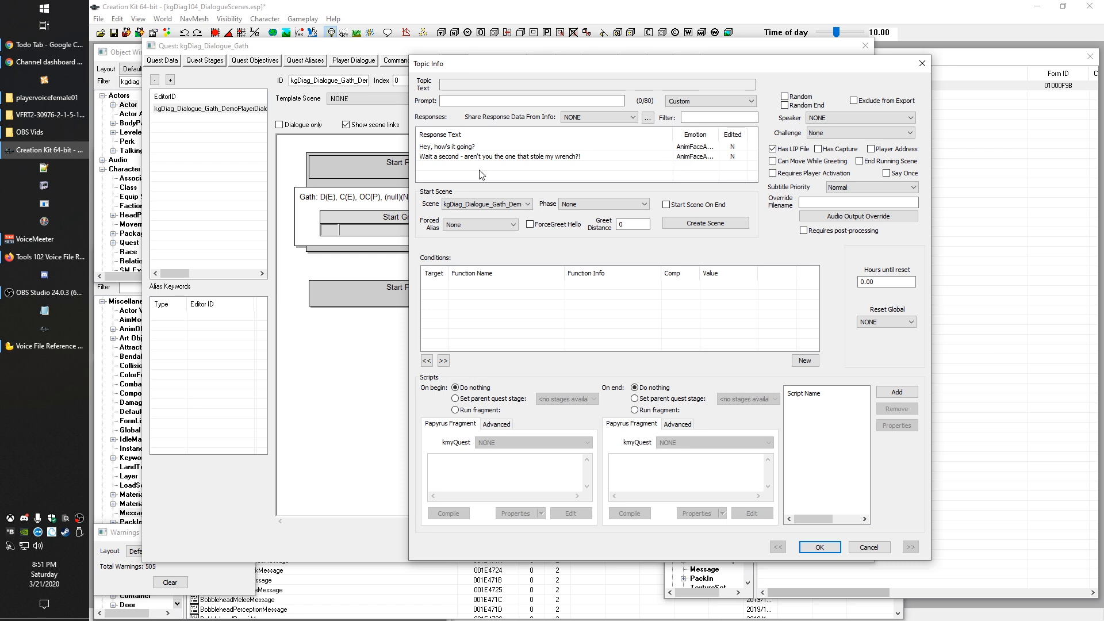
{"action": "double_click", "coordinate": [474, 147]}
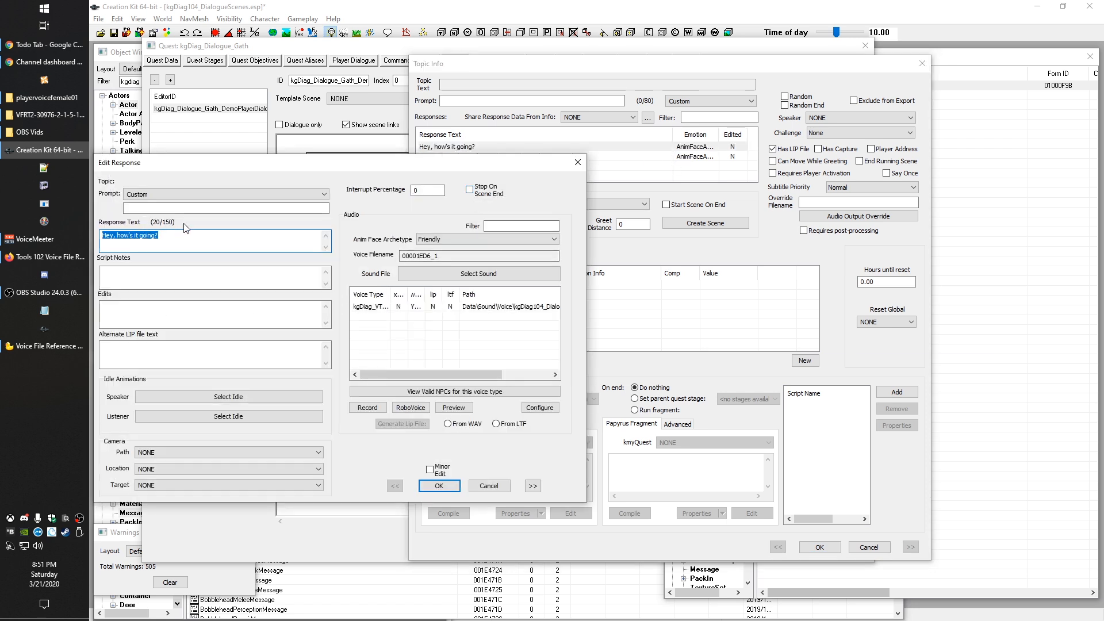
{"action": "left_click", "coordinate": [203, 249]}
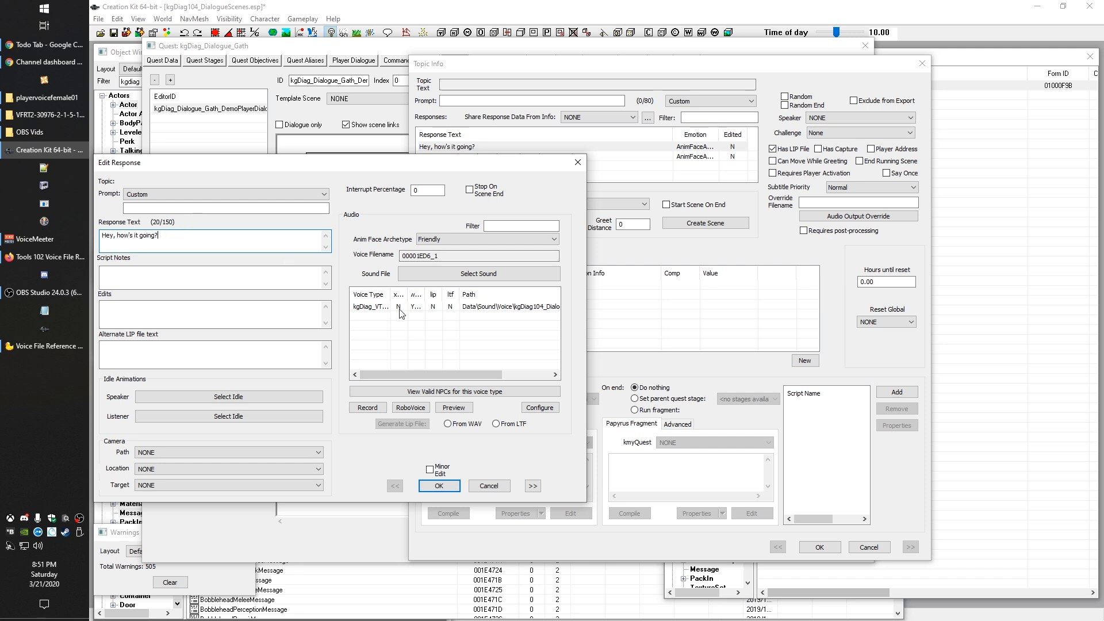
{"action": "left_click", "coordinate": [439, 486]}
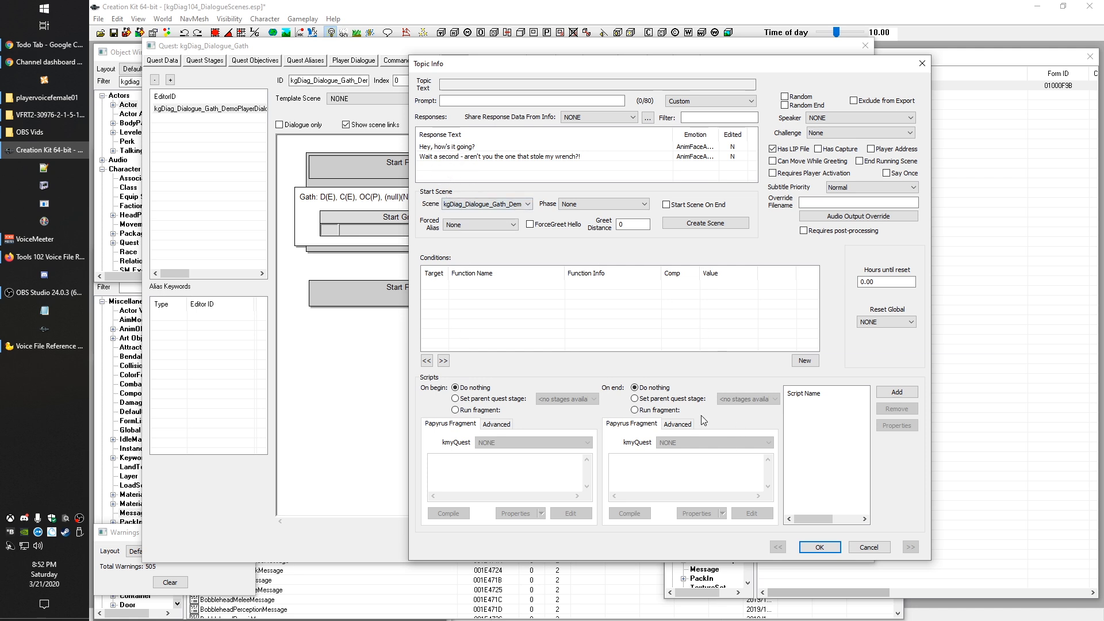
{"action": "left_click", "coordinate": [464, 156]}
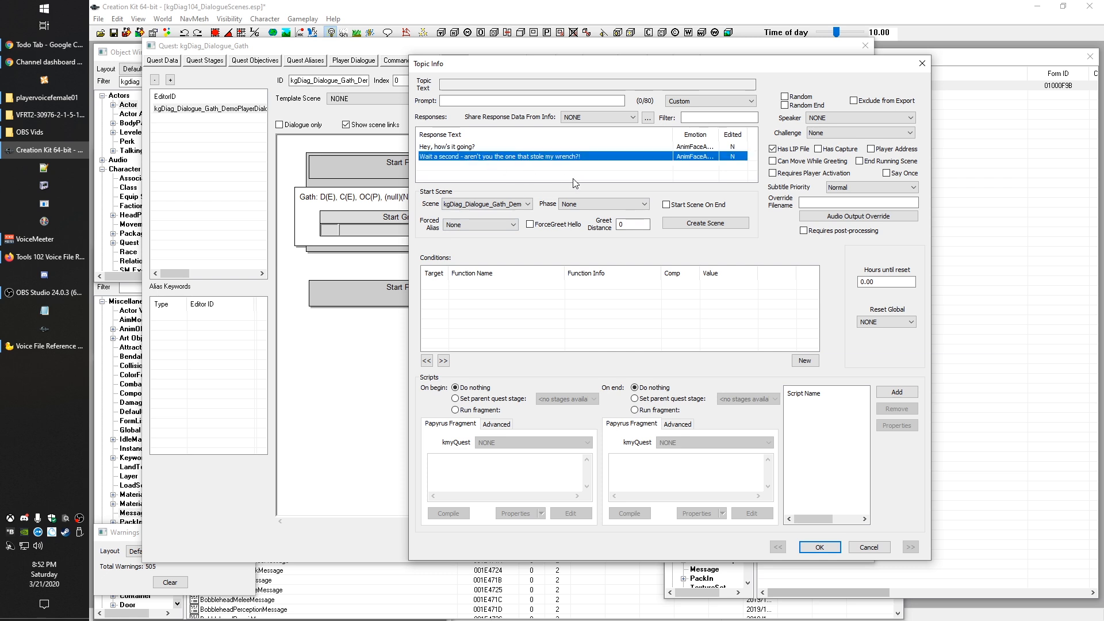
{"action": "left_click", "coordinate": [431, 147]}
{"action": "left_click", "coordinate": [453, 157]}
{"action": "left_click", "coordinate": [435, 147]}
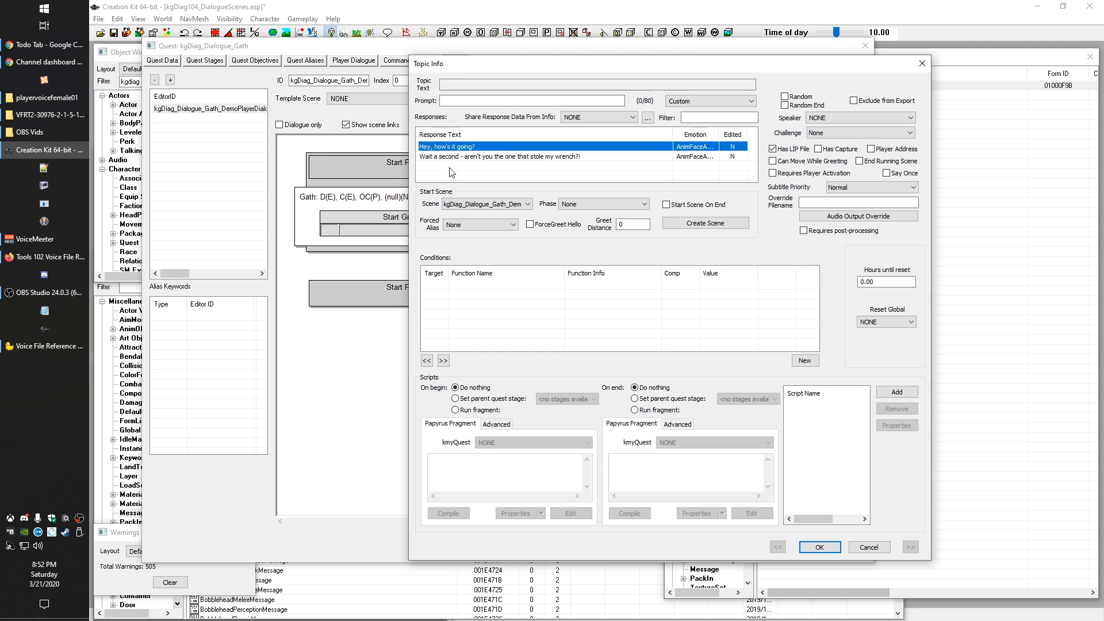
{"action": "left_click", "coordinate": [449, 168]}
{"action": "left_click", "coordinate": [447, 156]}
{"action": "key", "text": "Up"}
{"action": "key", "text": "Down"}
{"action": "key", "text": "Left"}
{"action": "key", "text": "Right"}
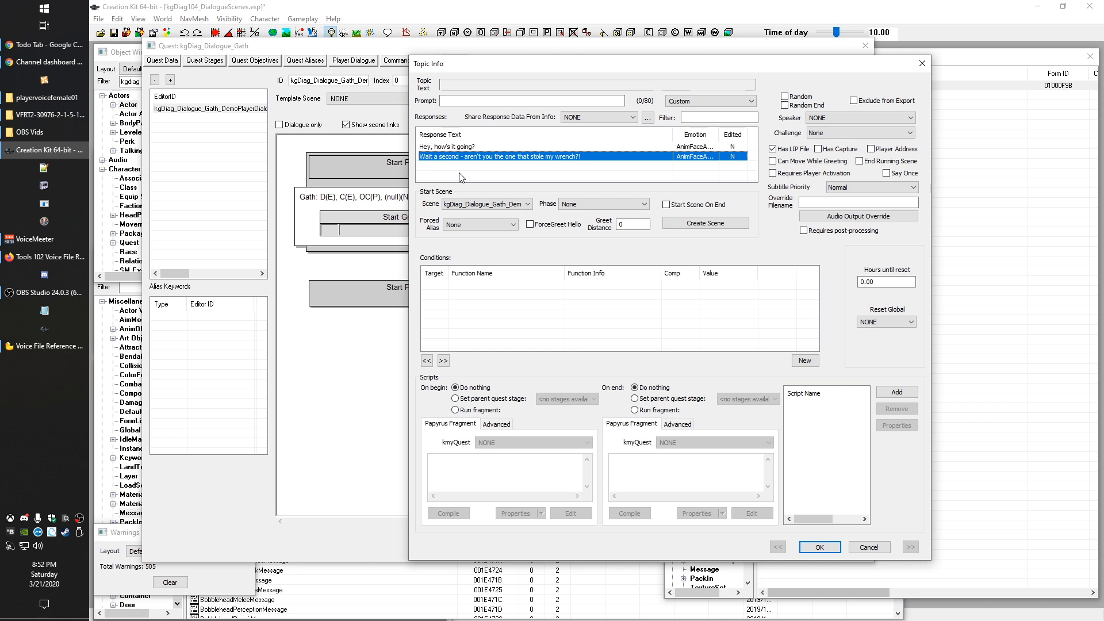
{"action": "key", "text": "Left"}
{"action": "key", "text": "Right"}
{"action": "key", "text": "Left"}
{"action": "key", "text": "Right"}
{"action": "left_click", "coordinate": [579, 176]}
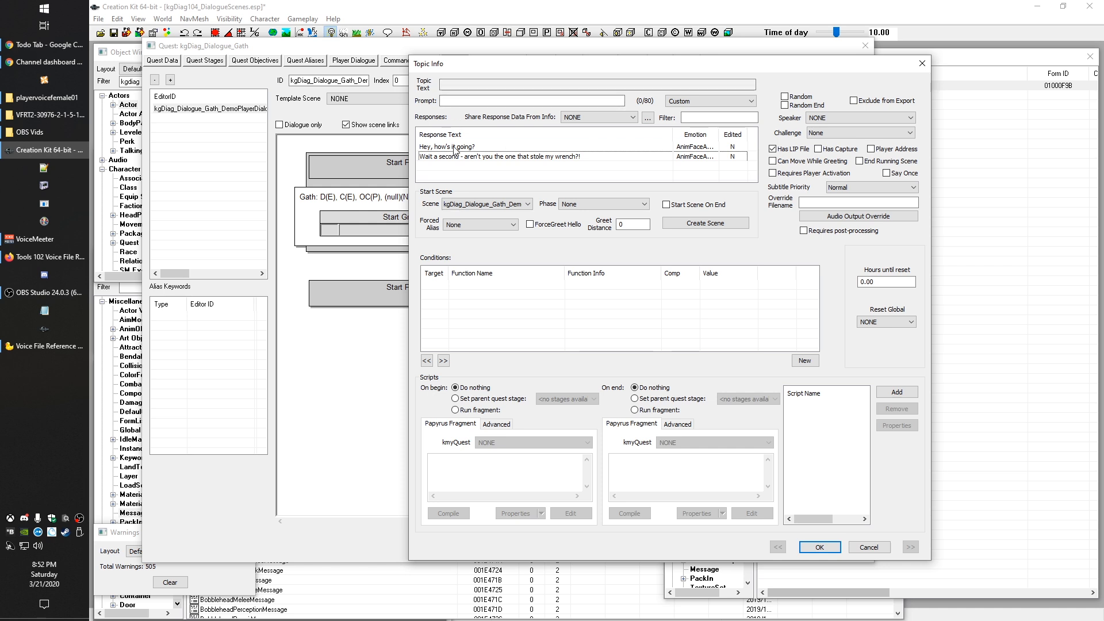
{"action": "left_click", "coordinate": [454, 146]}
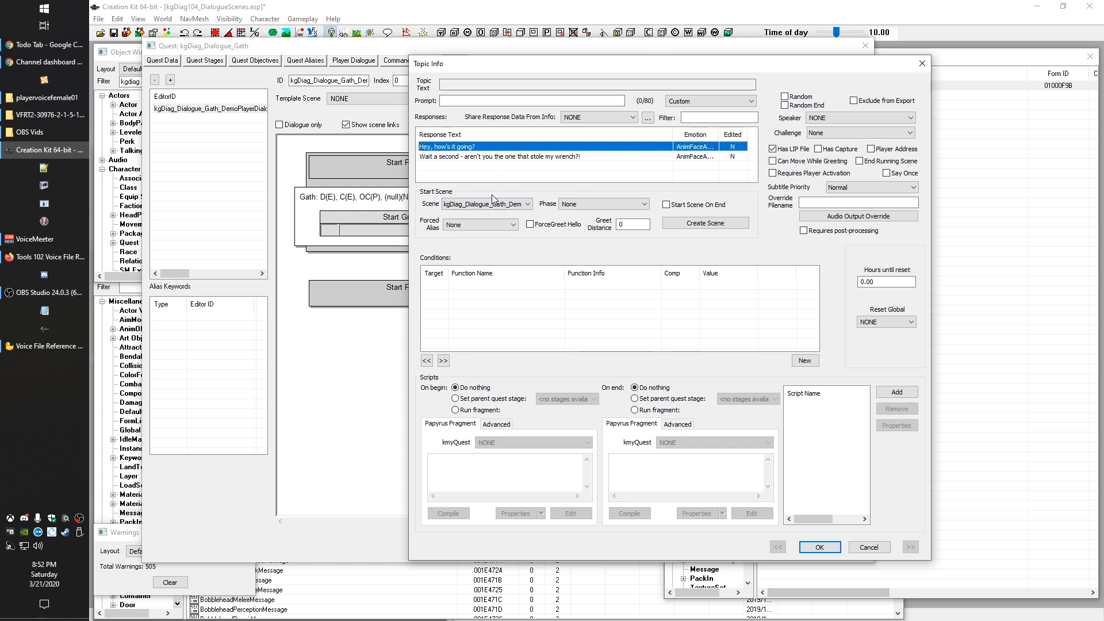
{"action": "left_click", "coordinate": [478, 168]}
Check the scene options under Start Scene, keep kgDiag_Dialogue_Gath_DemoPlayerDialogueScene, and accept the greeting's topic info
{"action": "left_click_drag", "start_coordinate": [499, 64], "coordinate": [545, 38]}
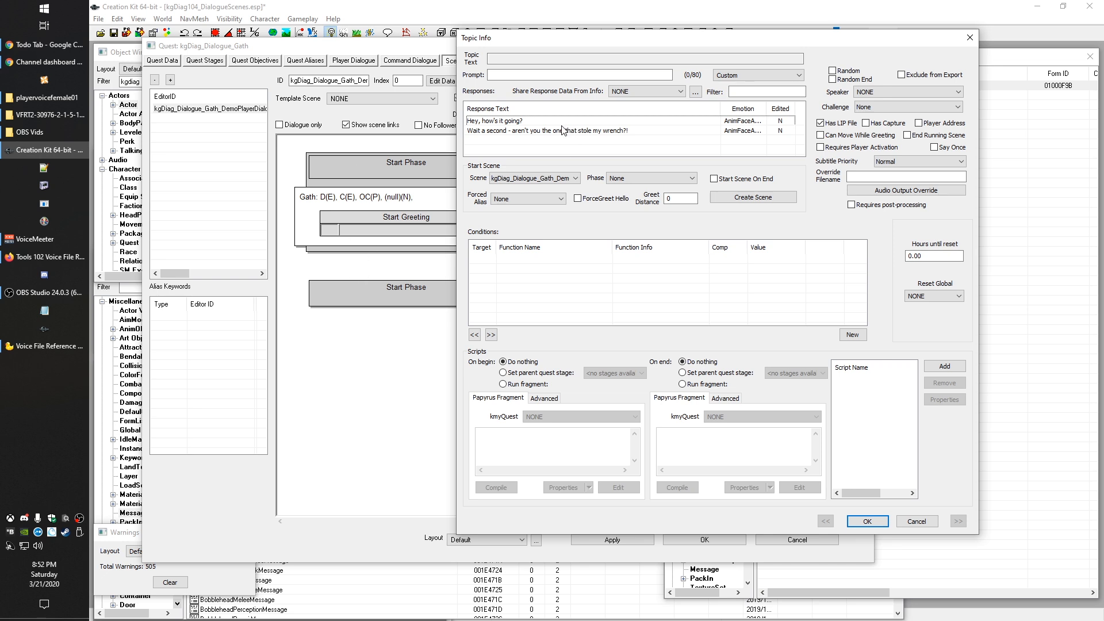
{"action": "left_click", "coordinate": [510, 180]}
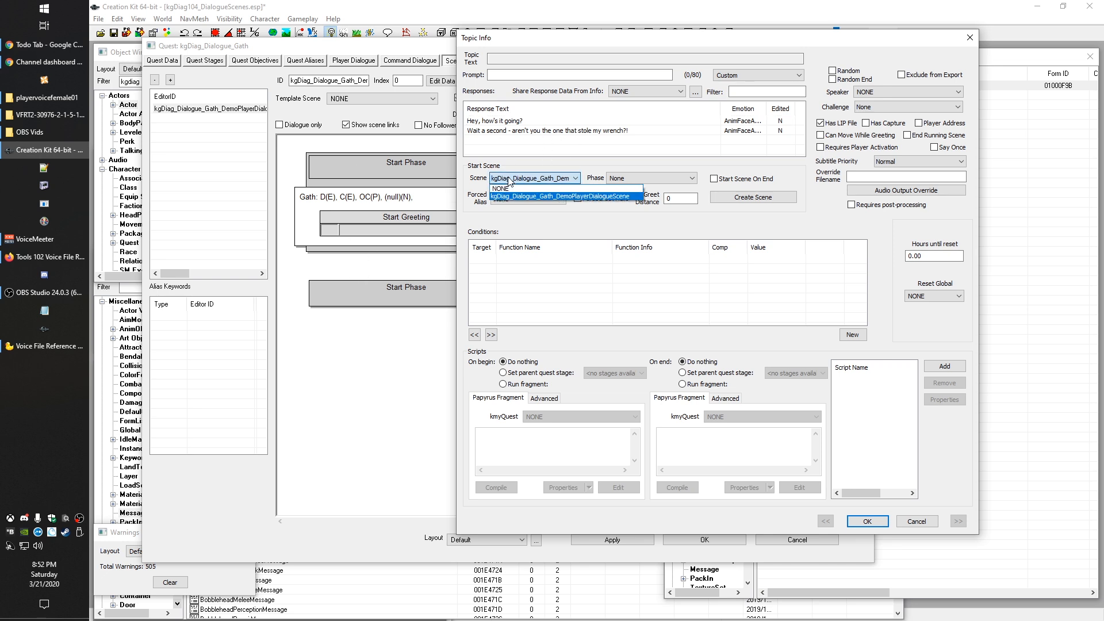
{"action": "left_click", "coordinate": [510, 179]}
{"action": "left_click", "coordinate": [550, 176]}
{"action": "left_click", "coordinate": [598, 178]}
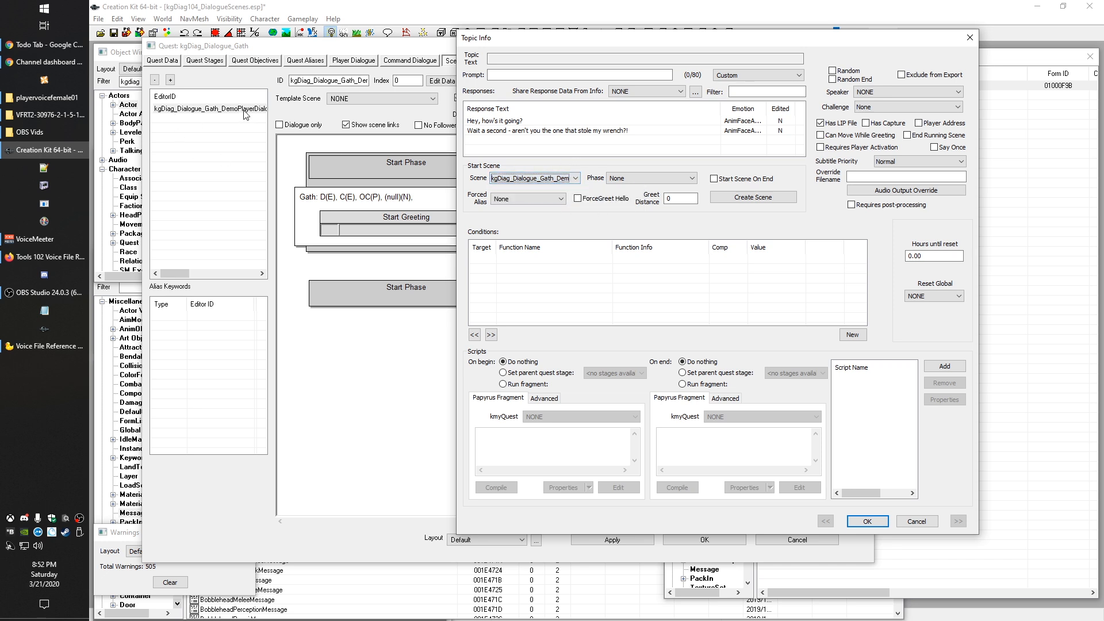
{"action": "left_click", "coordinate": [531, 152]}
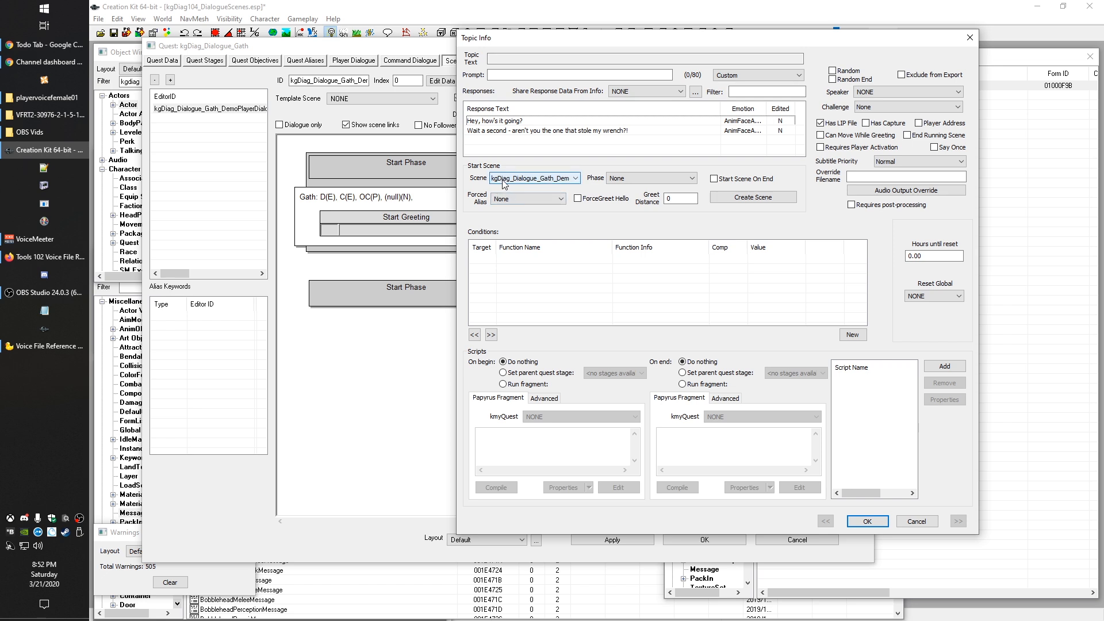
{"action": "left_click", "coordinate": [868, 521]}
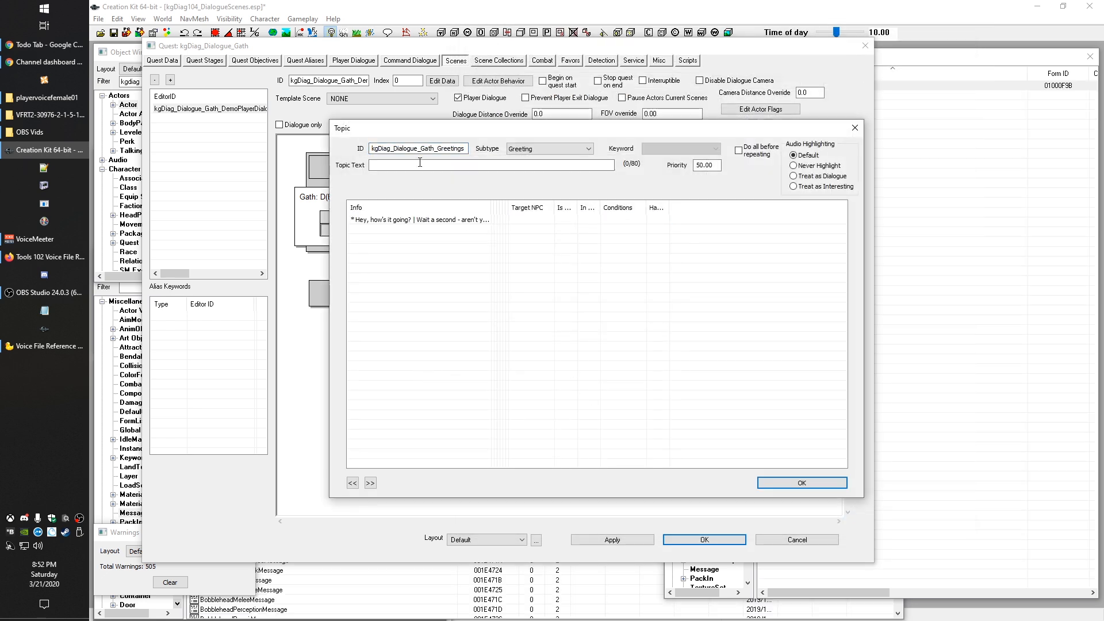
Look over the info entry in the kgDiag_Dialogue_Gath_Greetings topic and accept the topic to return to the scene
{"action": "left_click_drag", "start_coordinate": [433, 129], "coordinate": [473, 118]}
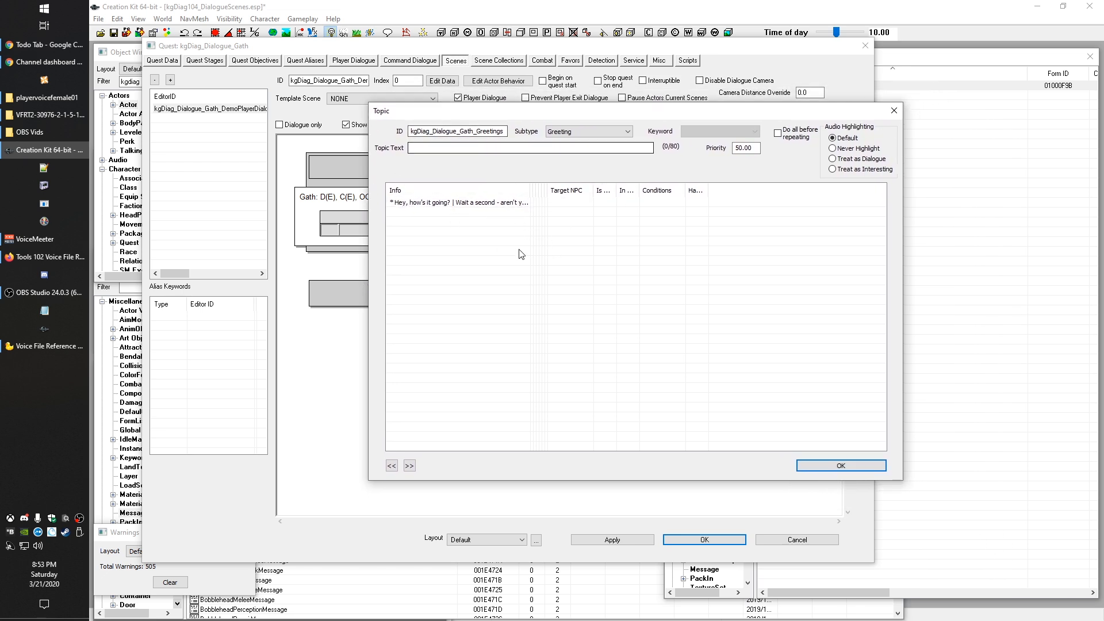
{"action": "double_click", "coordinate": [422, 206]}
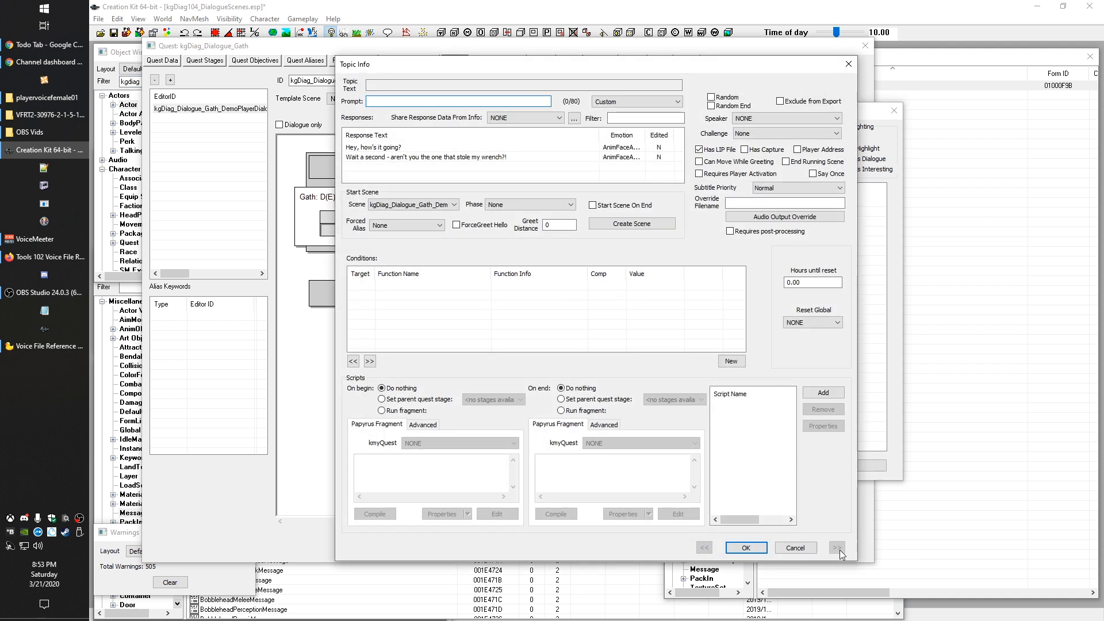
{"action": "left_click", "coordinate": [744, 549]}
{"action": "right_click", "coordinate": [401, 204]}
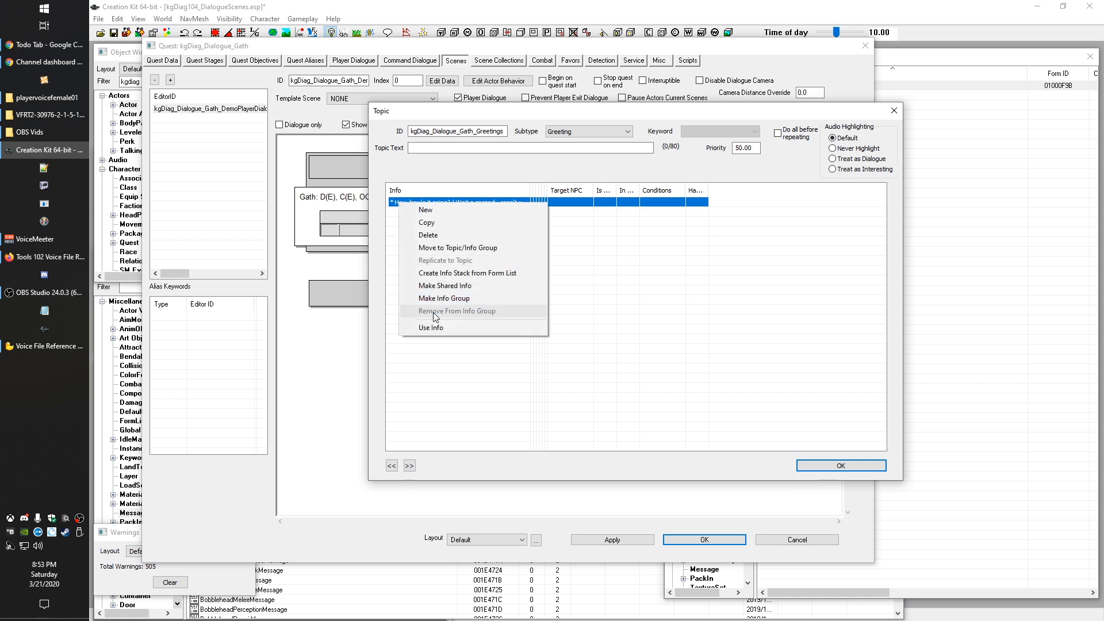
{"action": "left_click", "coordinate": [594, 280]}
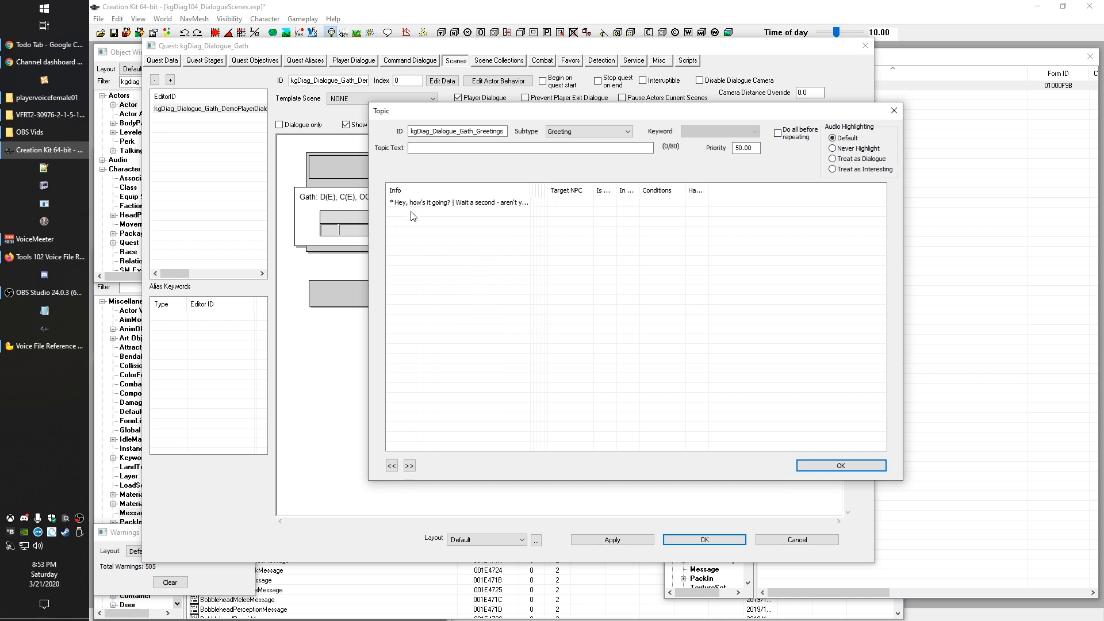
{"action": "left_click", "coordinate": [846, 466]}
{"action": "left_click", "coordinate": [471, 426]}
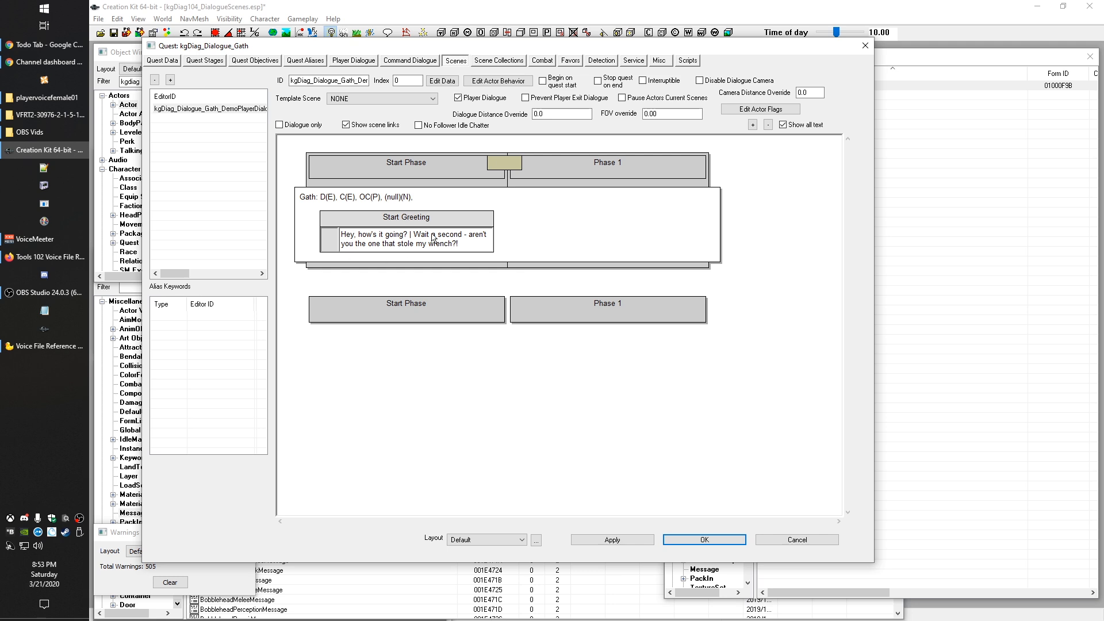
Set the greeting info's start scene to NONE from the scene's Start Greeting entry
{"action": "double_click", "coordinate": [402, 238]}
{"action": "left_click", "coordinate": [442, 207]}
{"action": "left_click", "coordinate": [429, 214]}
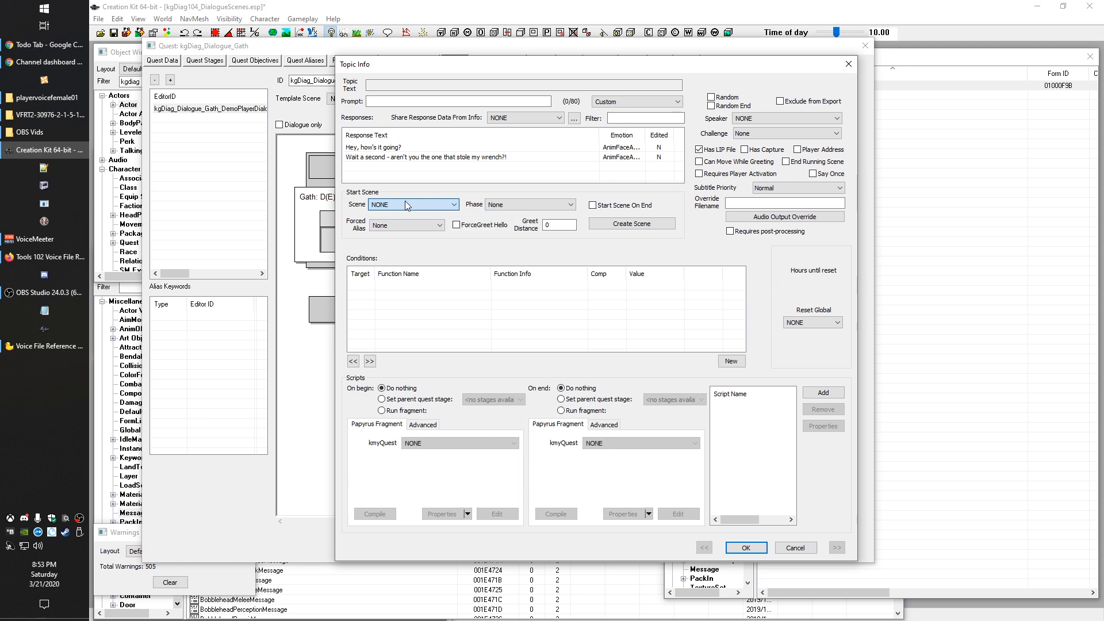
{"action": "left_click", "coordinate": [742, 547]}
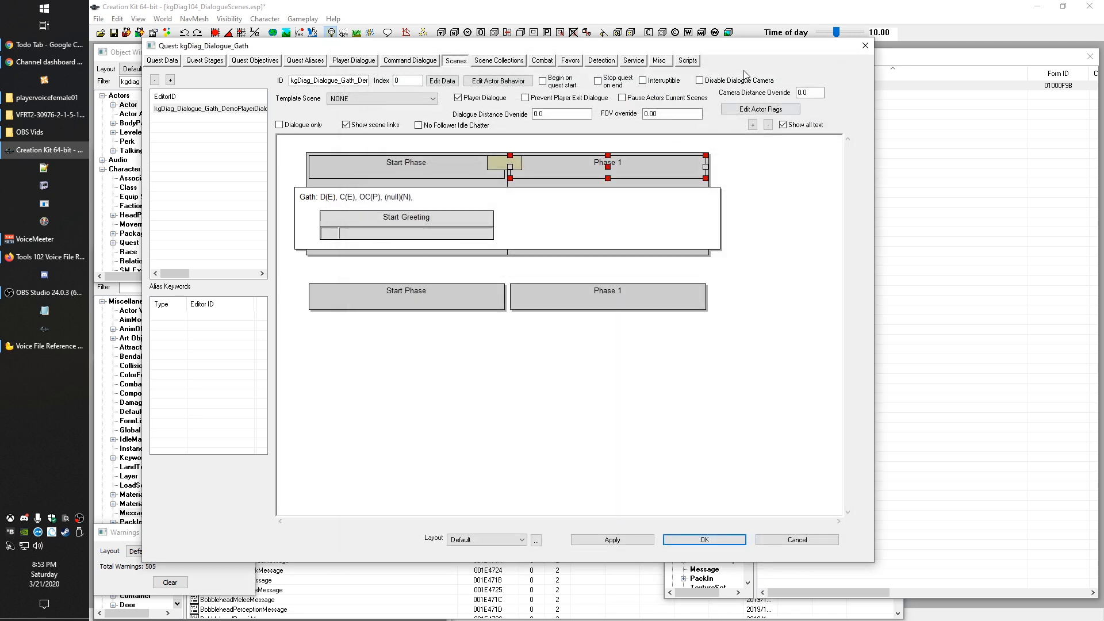
Set the greeting info's start scene to kgDiag_Dialogue_Gath_DemoPlayerDialogueScene from the quest's miscellaneous topics, and return to the scene
{"action": "left_click", "coordinate": [659, 60]}
{"action": "left_click", "coordinate": [308, 129]}
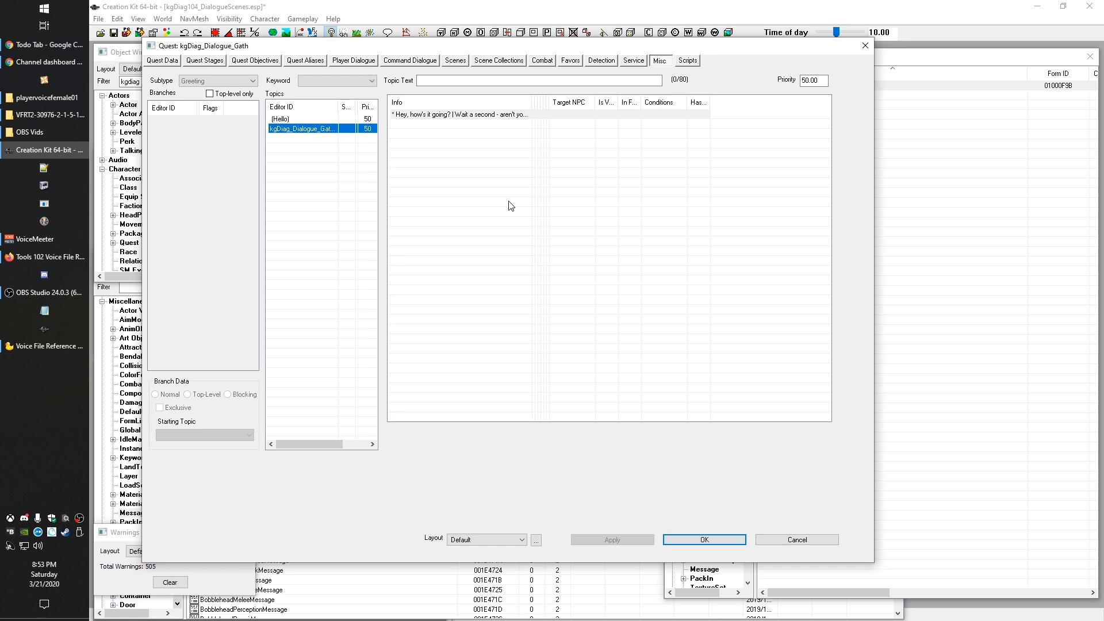
{"action": "double_click", "coordinate": [438, 115]}
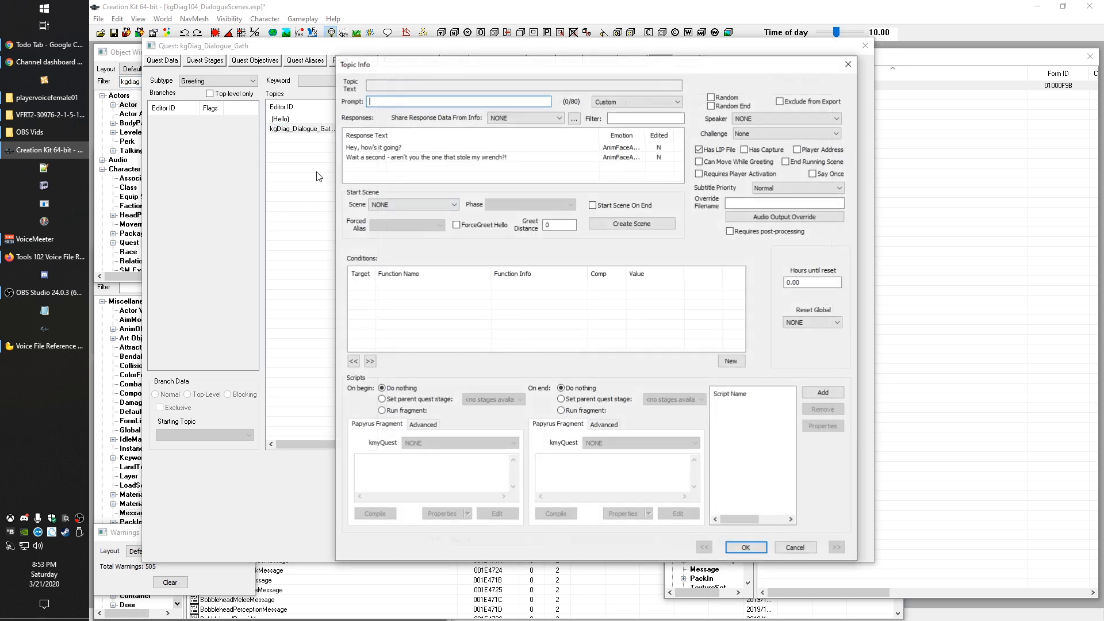
{"action": "left_click", "coordinate": [440, 202]}
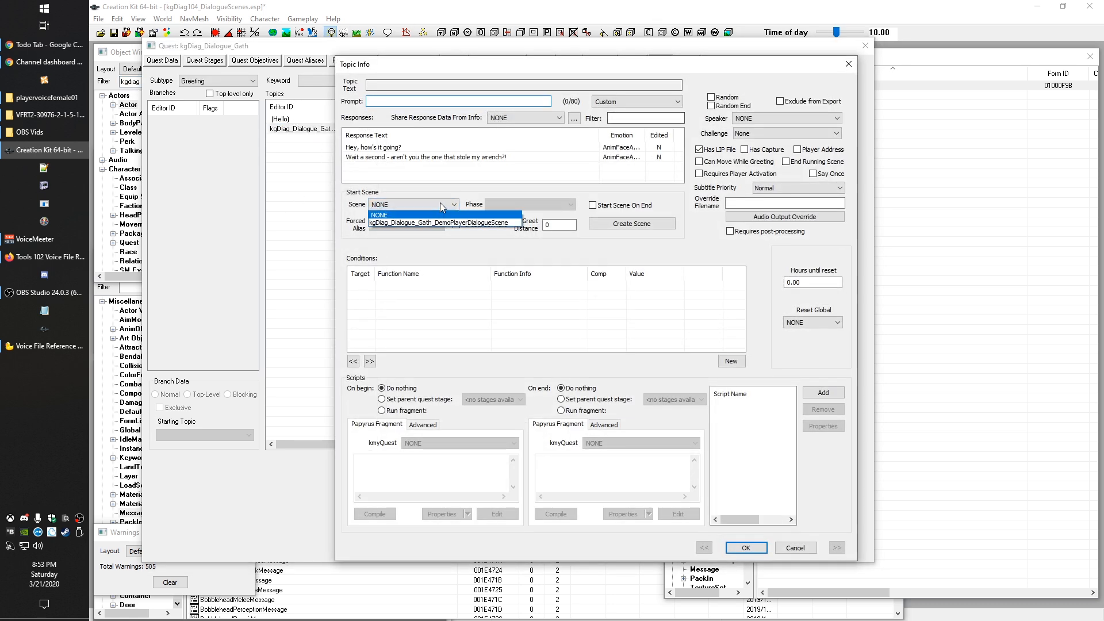
{"action": "left_click", "coordinate": [402, 221]}
{"action": "left_click", "coordinate": [746, 548]}
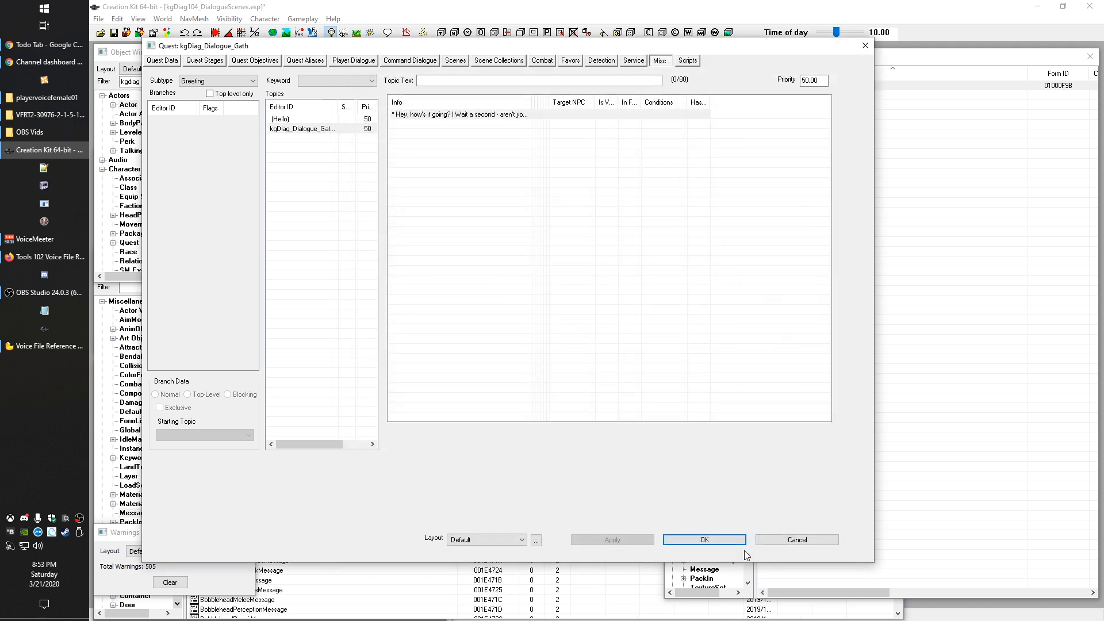
{"action": "left_click", "coordinate": [456, 61]}
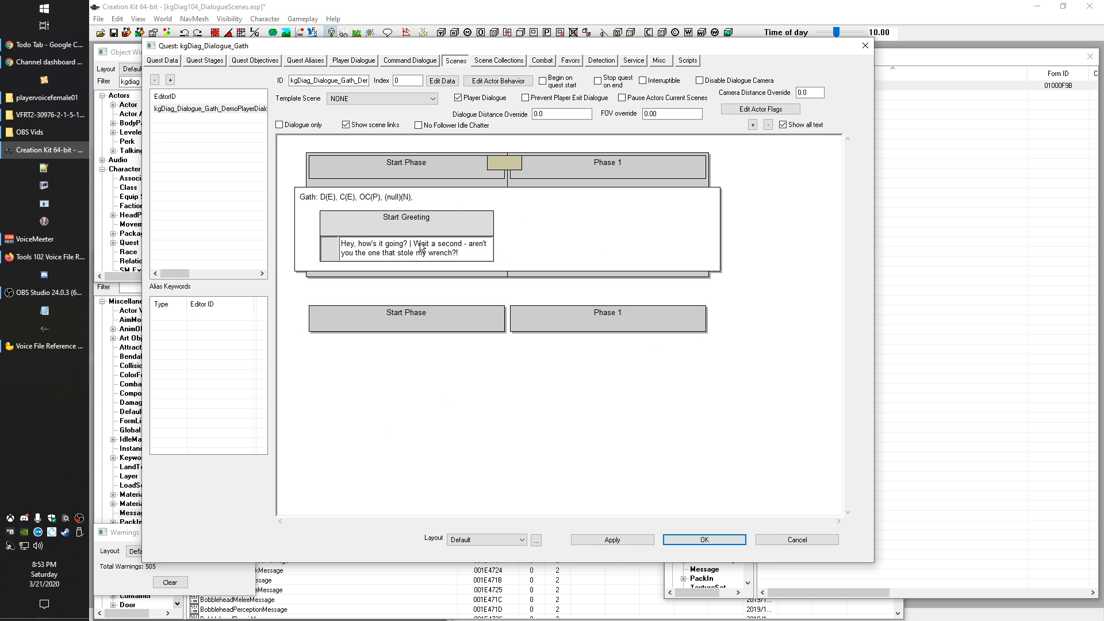
{"action": "left_click", "coordinate": [577, 329]}
{"action": "left_click", "coordinate": [331, 312]}
{"action": "left_click", "coordinate": [751, 402]}
{"action": "left_click", "coordinate": [345, 322]}
{"action": "left_click", "coordinate": [286, 267]}
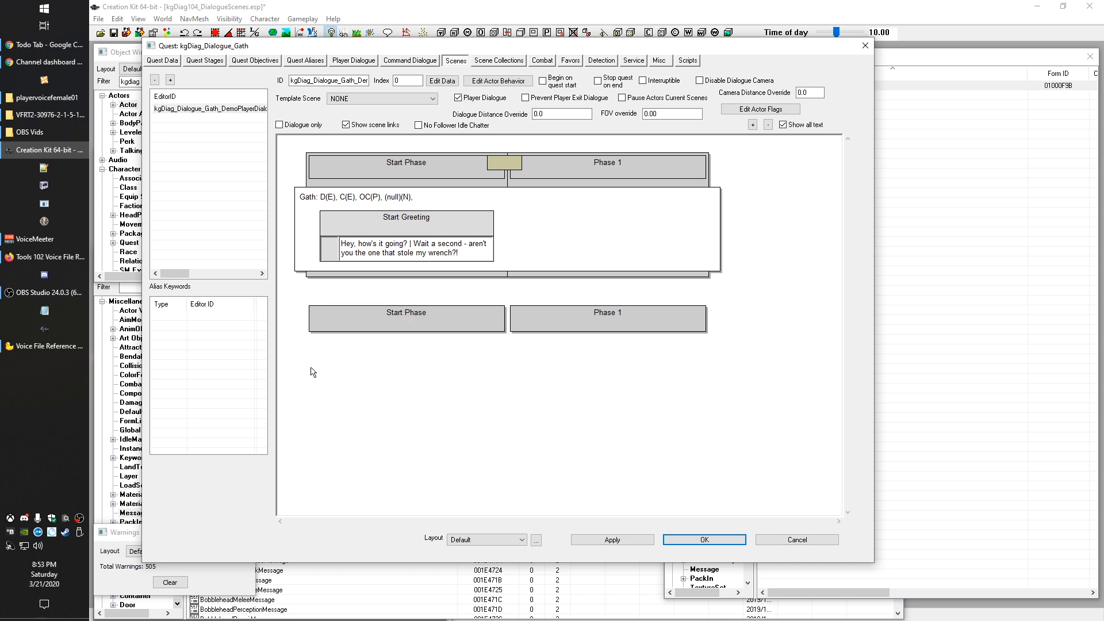
Add a Player Dialogue action to Gath's row under Phase 1 and open the topic info of an empty entry
{"action": "right_click", "coordinate": [571, 212]}
{"action": "mouse_move", "coordinate": [620, 261]}
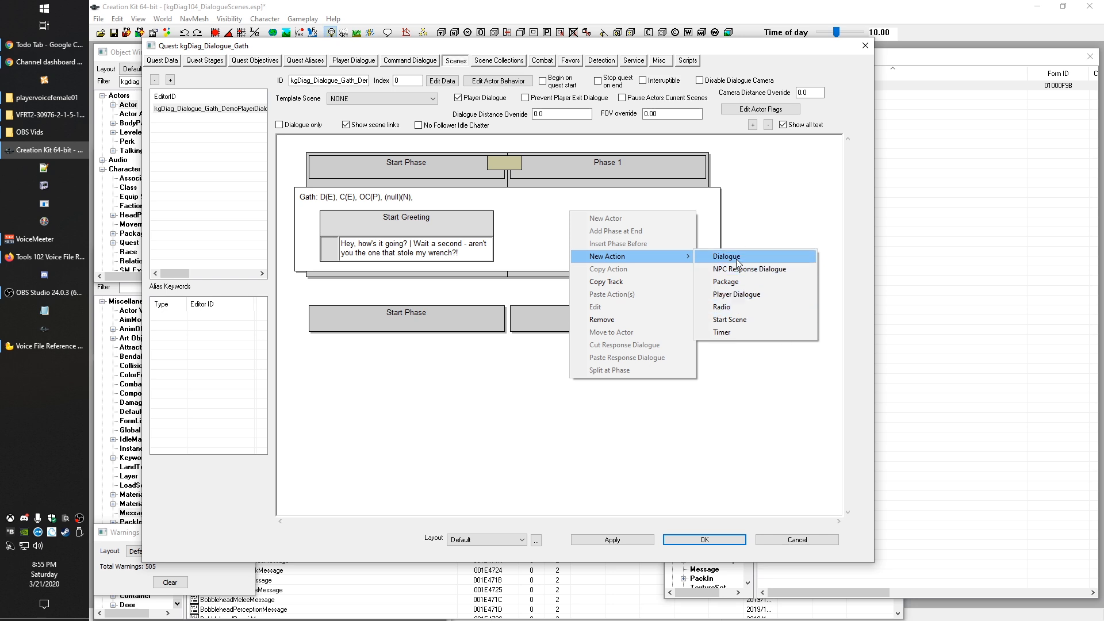
{"action": "left_click", "coordinate": [740, 295]}
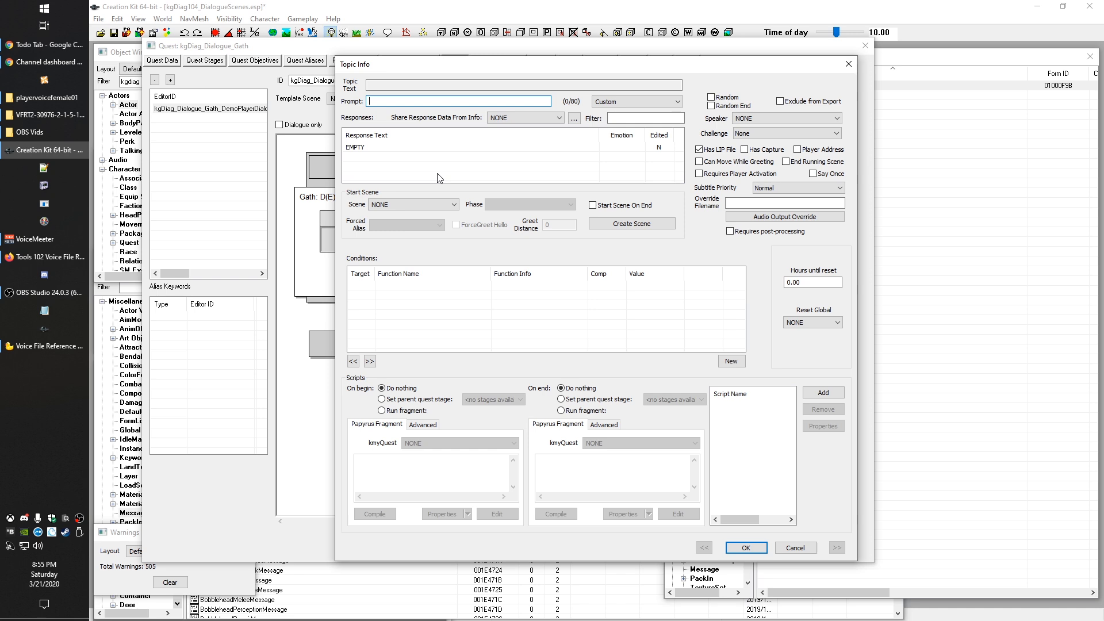
{"action": "left_click_drag", "start_coordinate": [463, 67], "coordinate": [394, 70]}
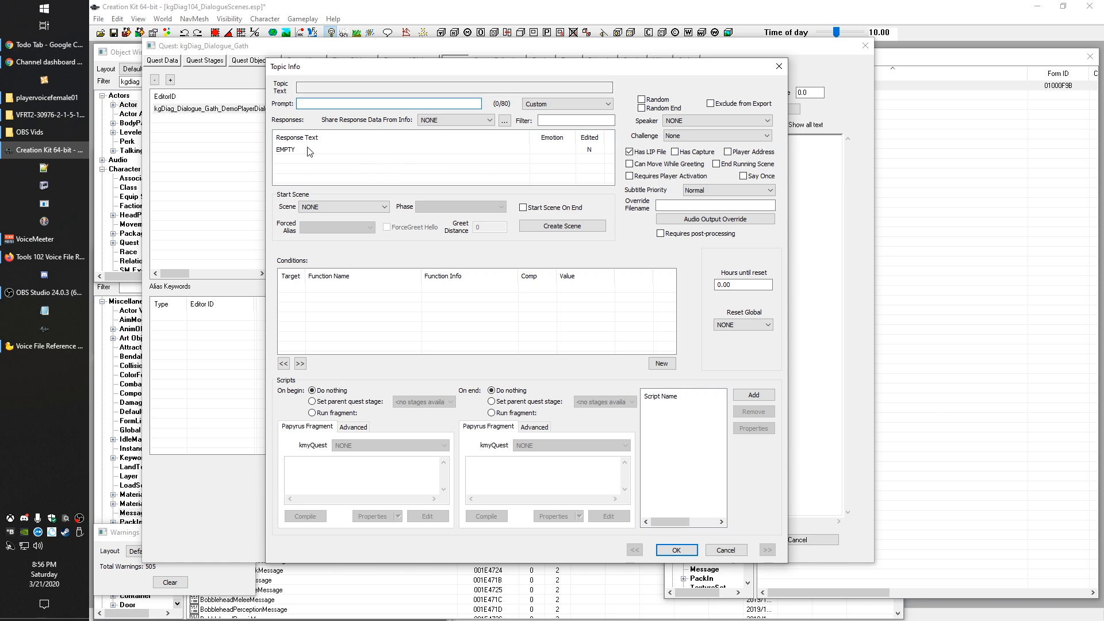
Look over the response list and prompt of the empty topic info, and accept it to return to the player dialogue action
{"action": "double_click", "coordinate": [360, 150]}
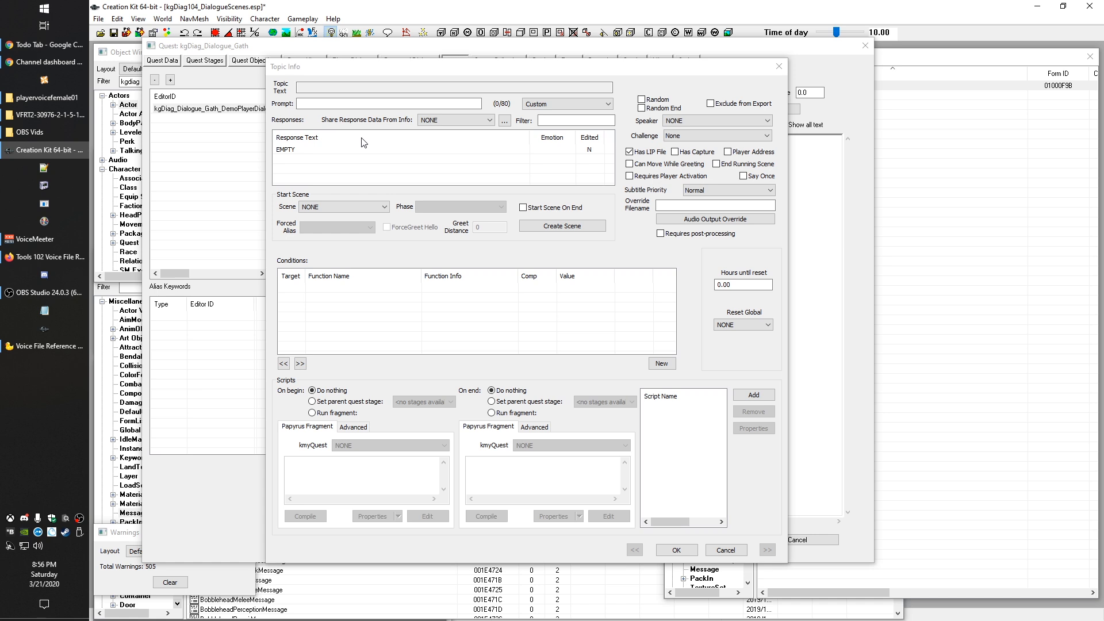
{"action": "left_click", "coordinate": [366, 106]}
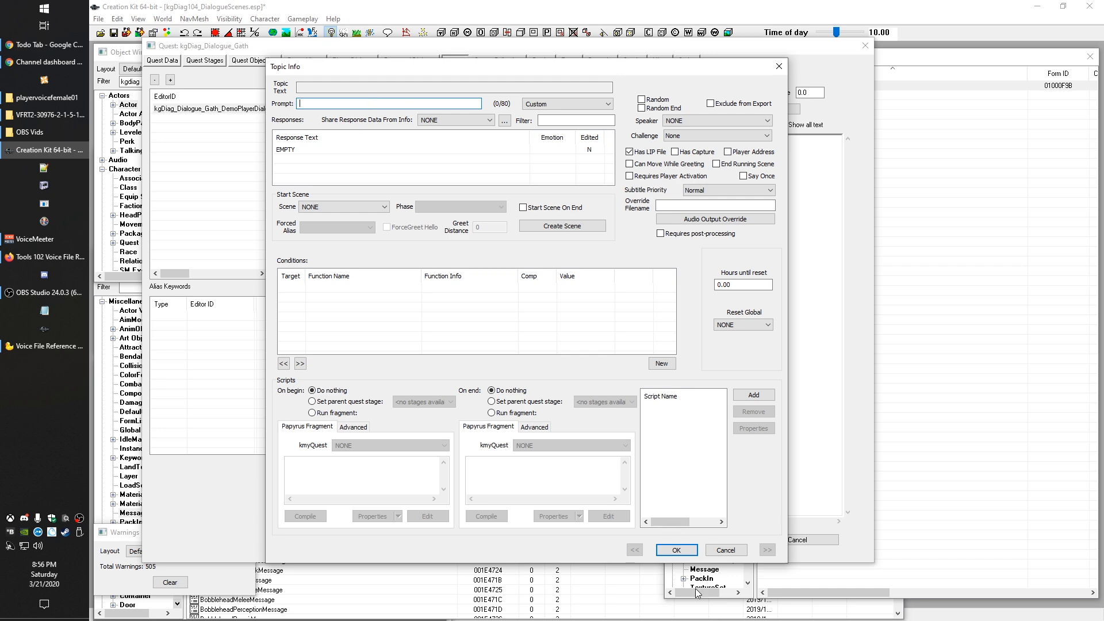
{"action": "left_click", "coordinate": [677, 550]}
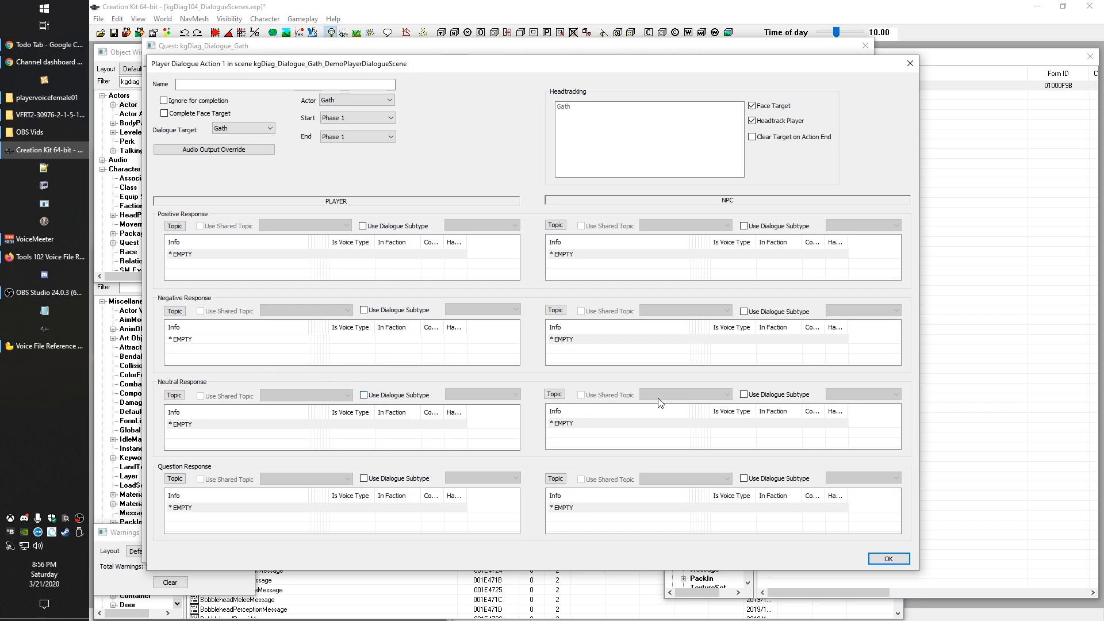
Examine the prompt and response fields in the player's positive response info, and close it without entering anything
{"action": "left_click", "coordinate": [295, 254]}
{"action": "left_click", "coordinate": [292, 278]}
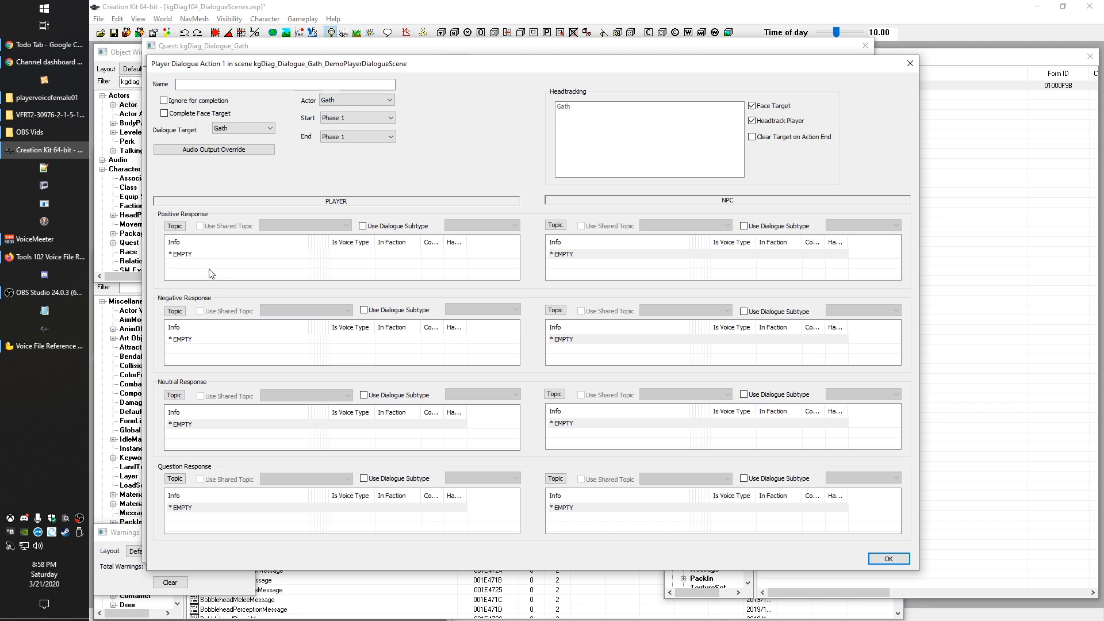
{"action": "left_click", "coordinate": [182, 256]}
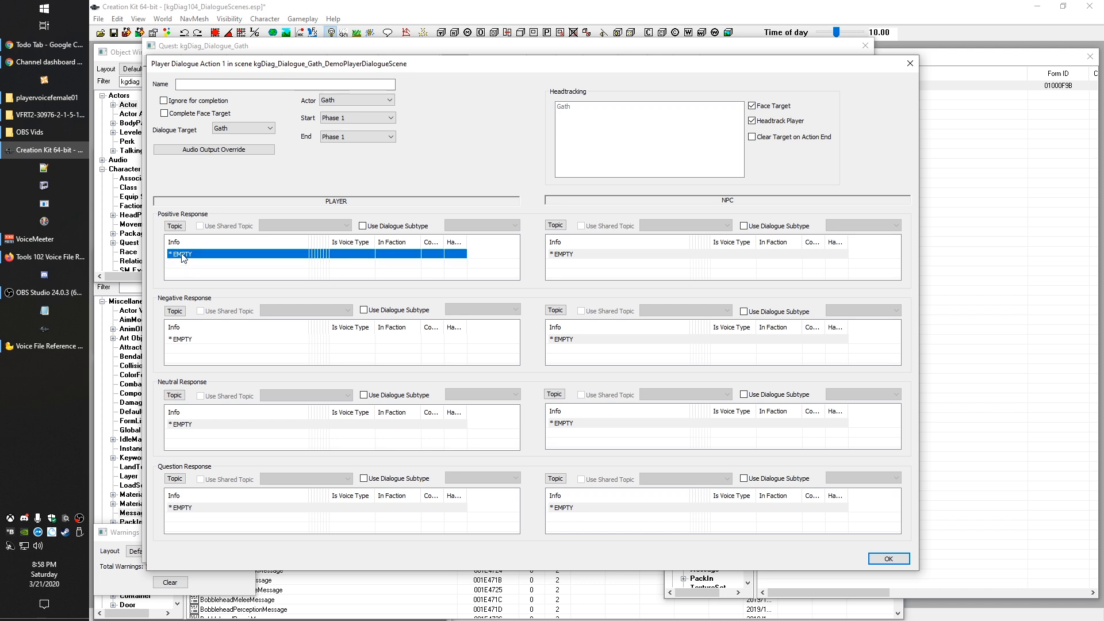
{"action": "double_click", "coordinate": [183, 256]}
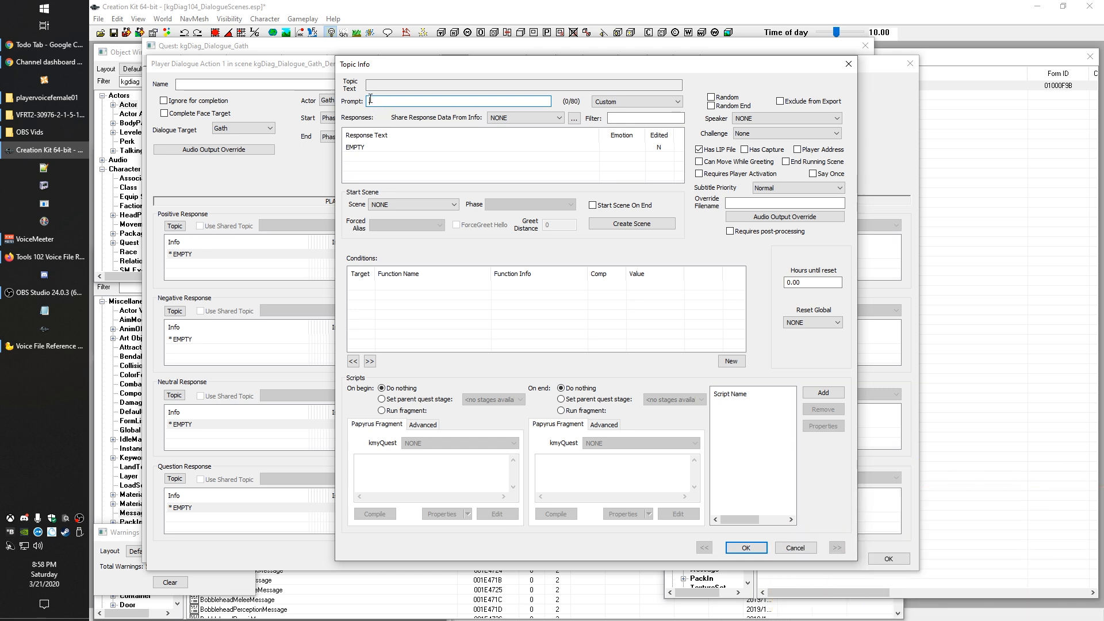
{"action": "left_click", "coordinate": [350, 148]}
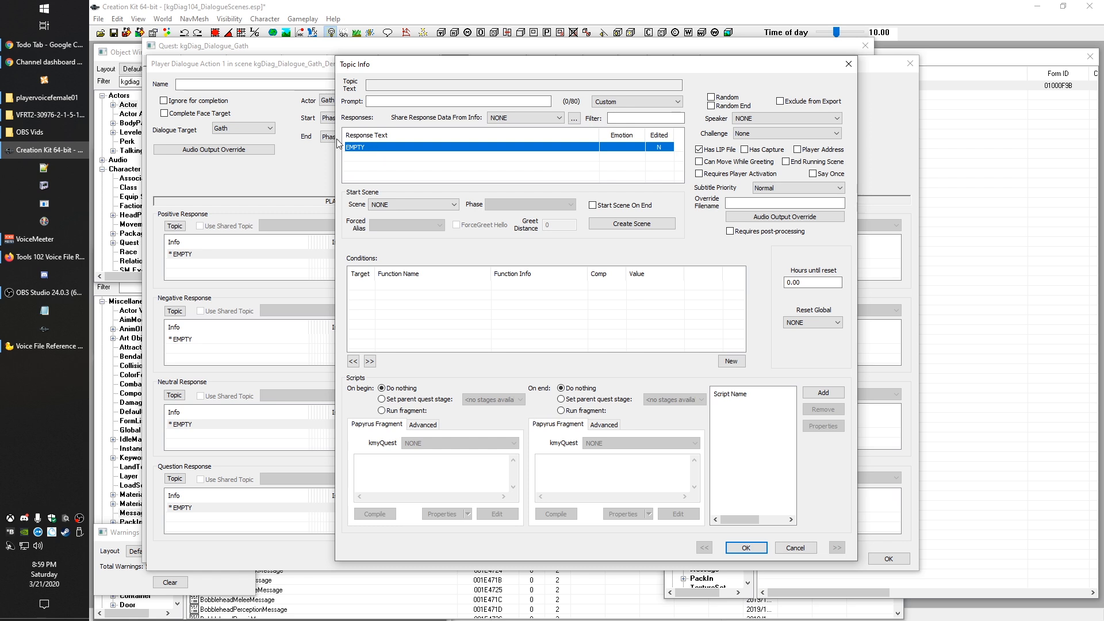
{"action": "left_click", "coordinate": [404, 102]}
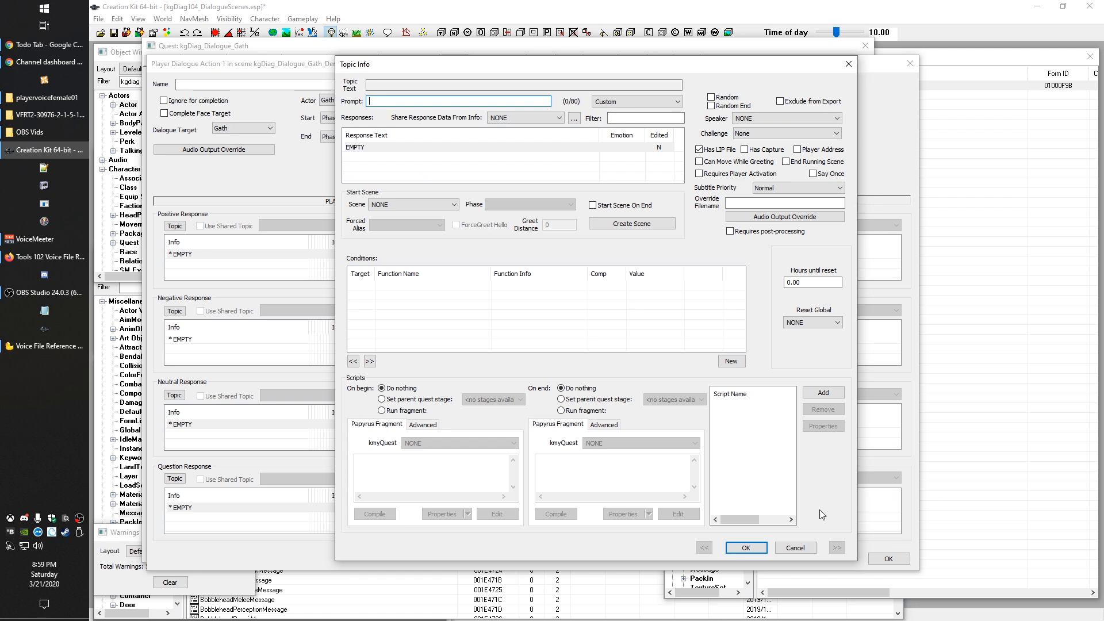
{"action": "left_click", "coordinate": [745, 549]}
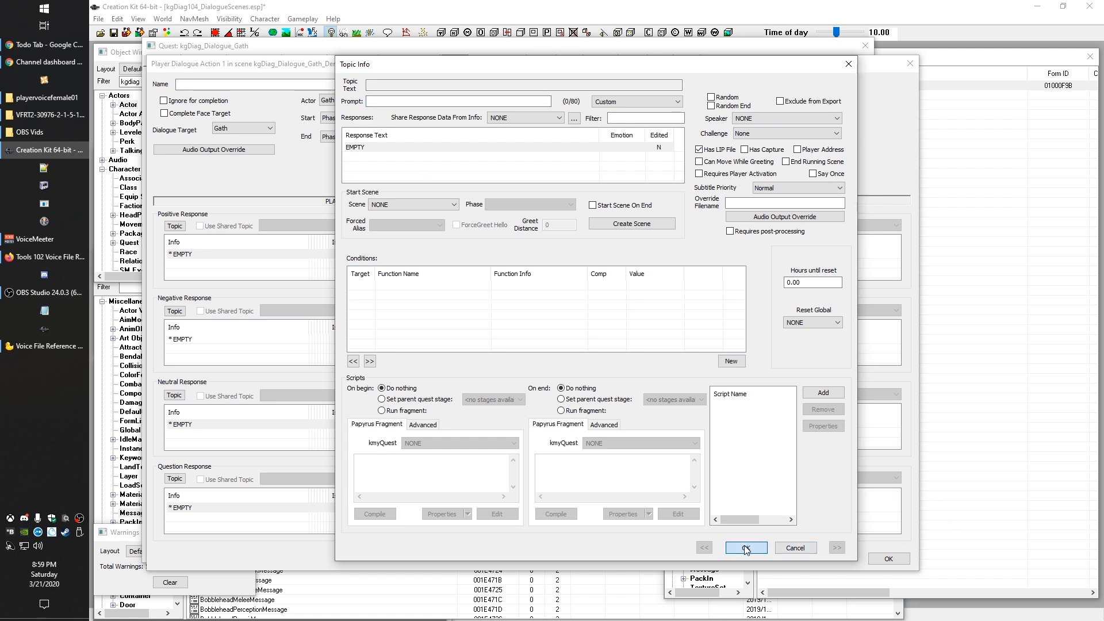
{"action": "left_click", "coordinate": [795, 548]}
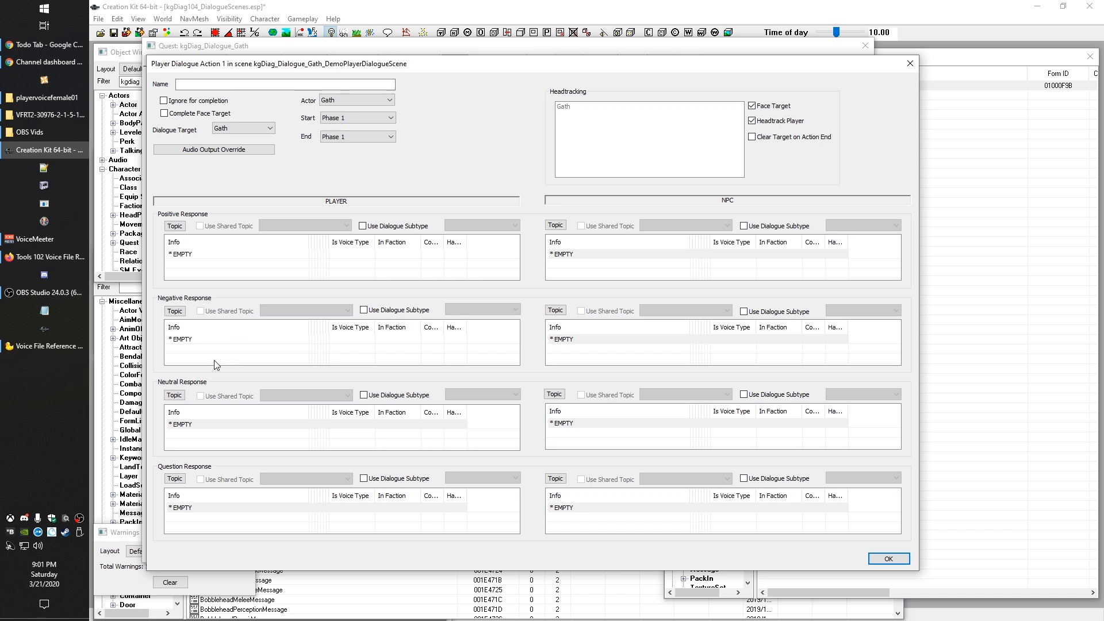
Check the playervoicefemale01 lines in Voice File Reference Tool, and return to the player dialogue action in Creation Kit
{"action": "left_click", "coordinate": [178, 425]}
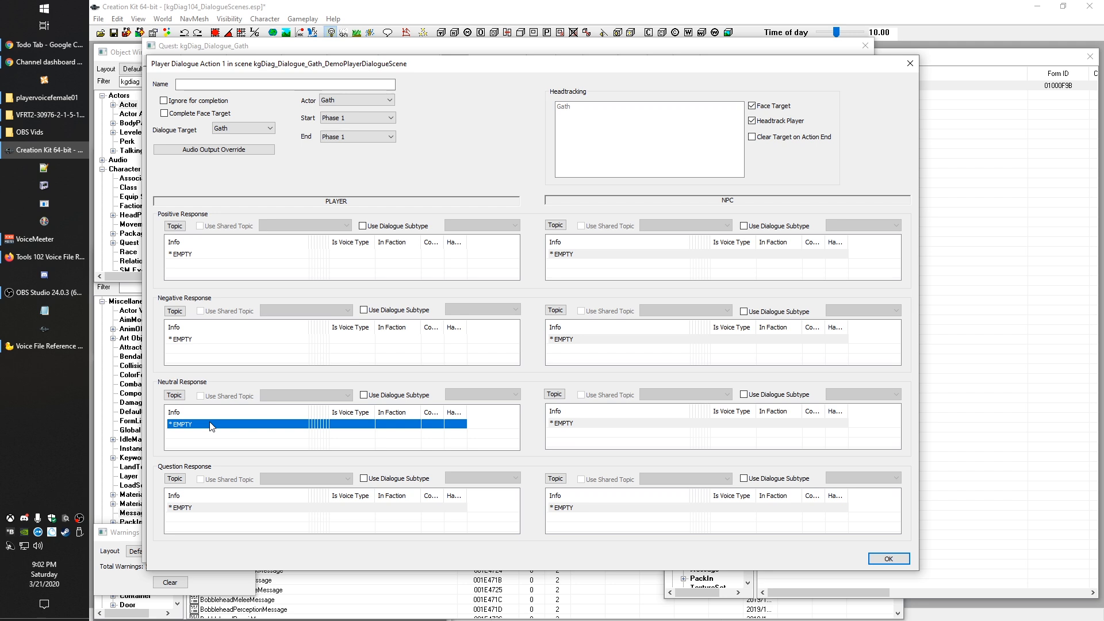
{"action": "left_click", "coordinate": [238, 275]}
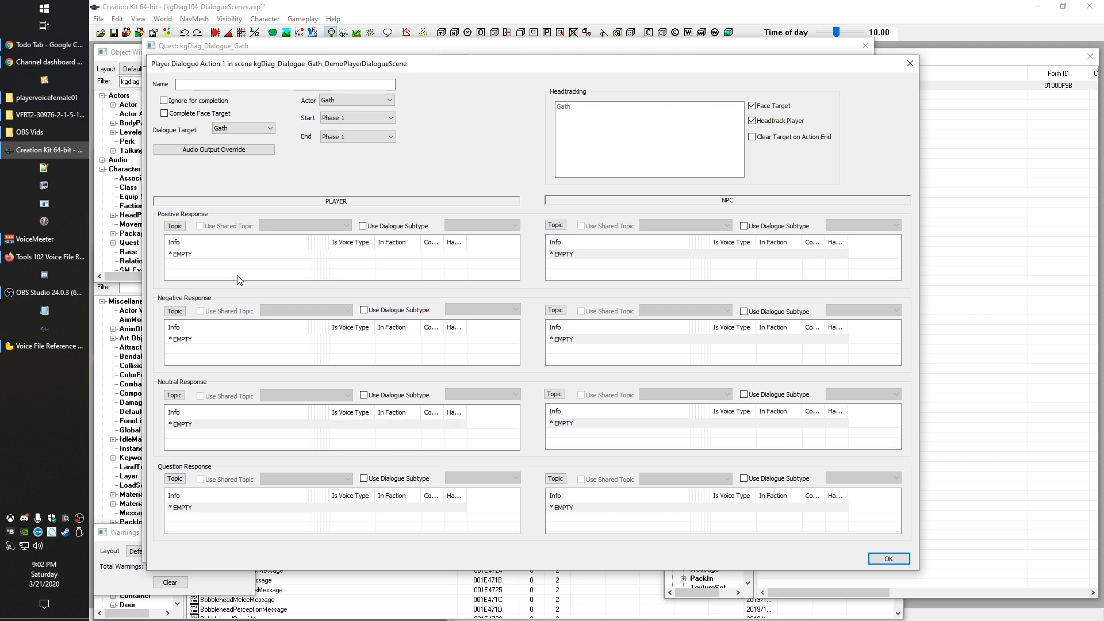
{"action": "left_click_drag", "start_coordinate": [258, 69], "coordinate": [552, 56]}
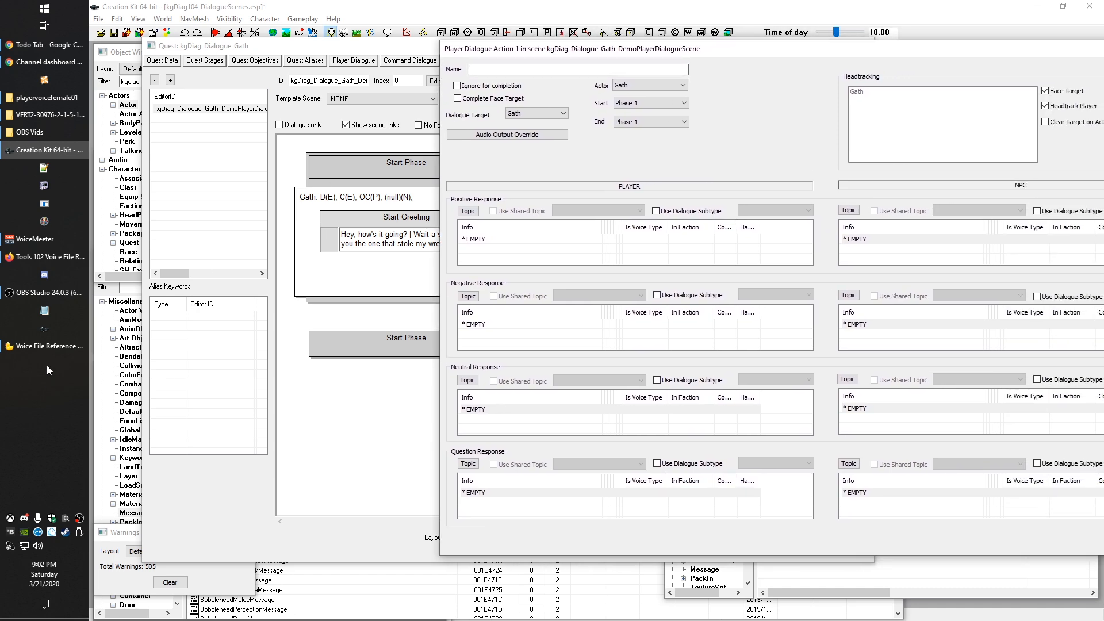
{"action": "left_click", "coordinate": [49, 345]}
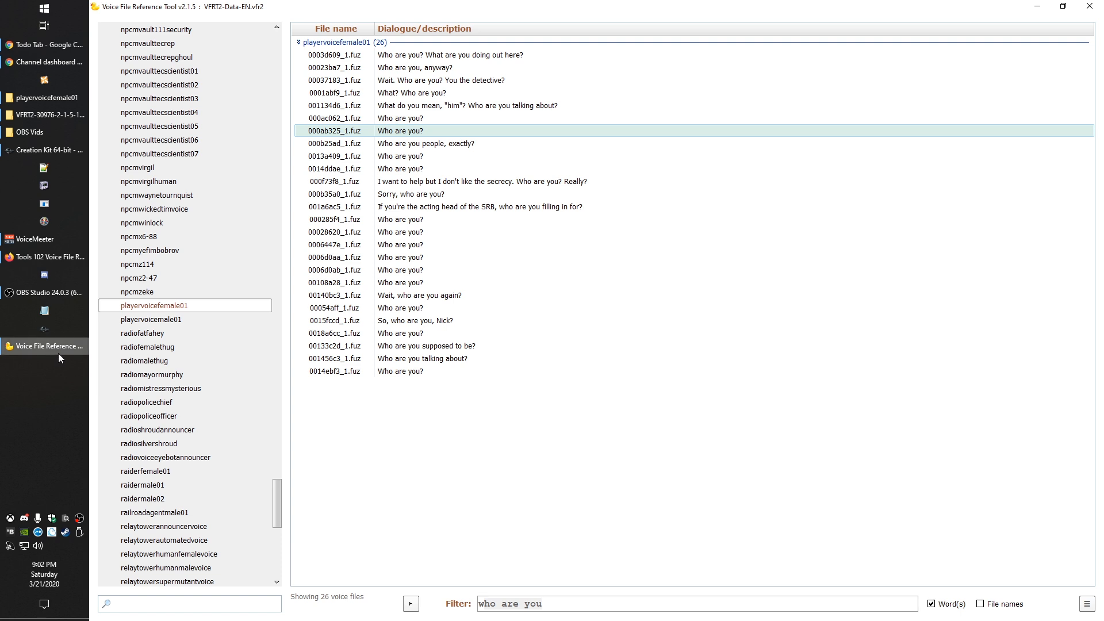
{"action": "mouse_move", "coordinate": [57, 353]}
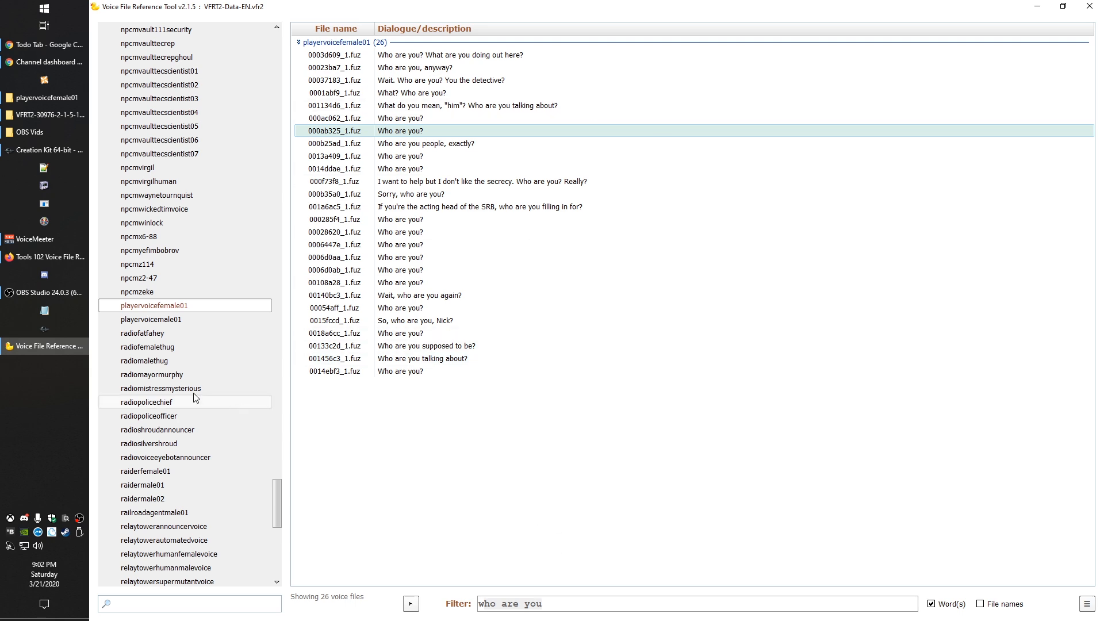
{"action": "left_click", "coordinate": [24, 348]}
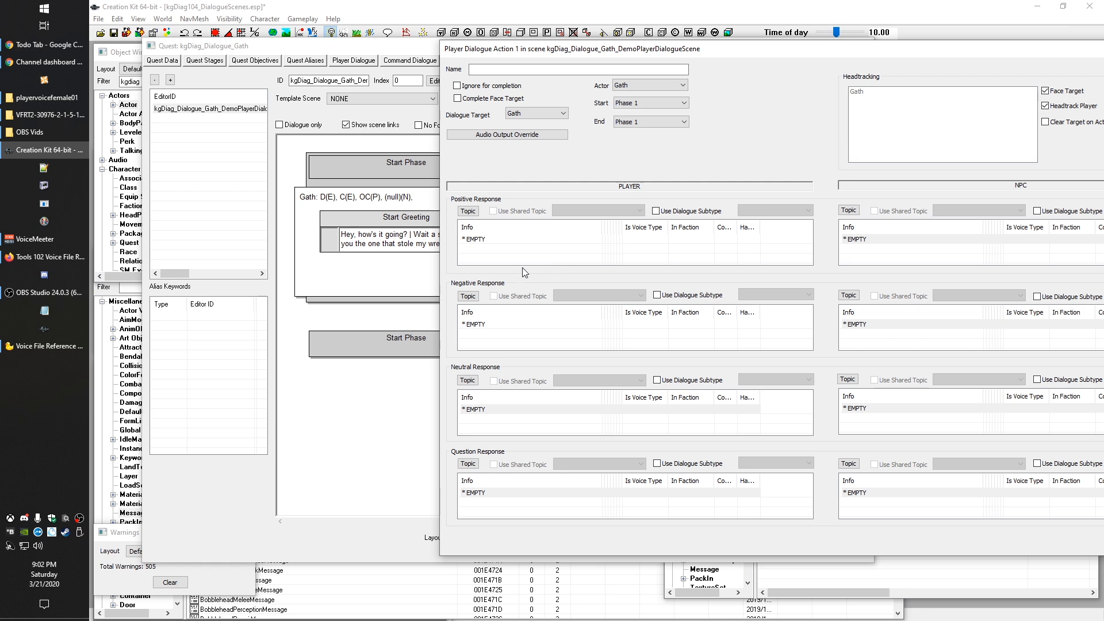
{"action": "left_click_drag", "start_coordinate": [567, 50], "coordinate": [396, 51]}
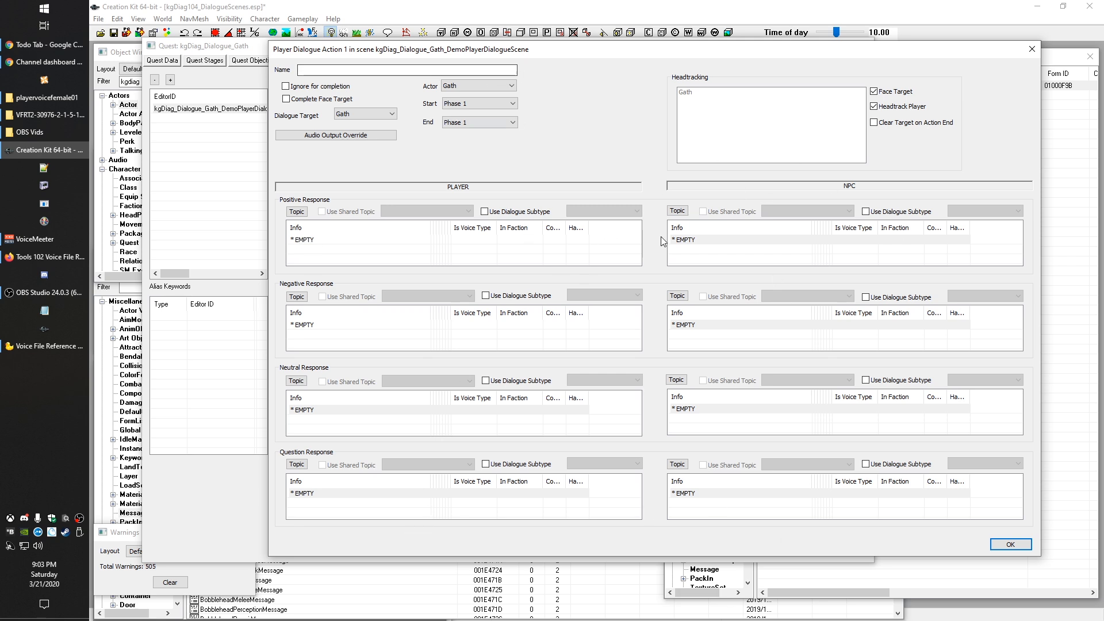
Set the prompt of the player's positive response to "Yes, I'm Sorry" and accept the info
{"action": "double_click", "coordinate": [295, 238]}
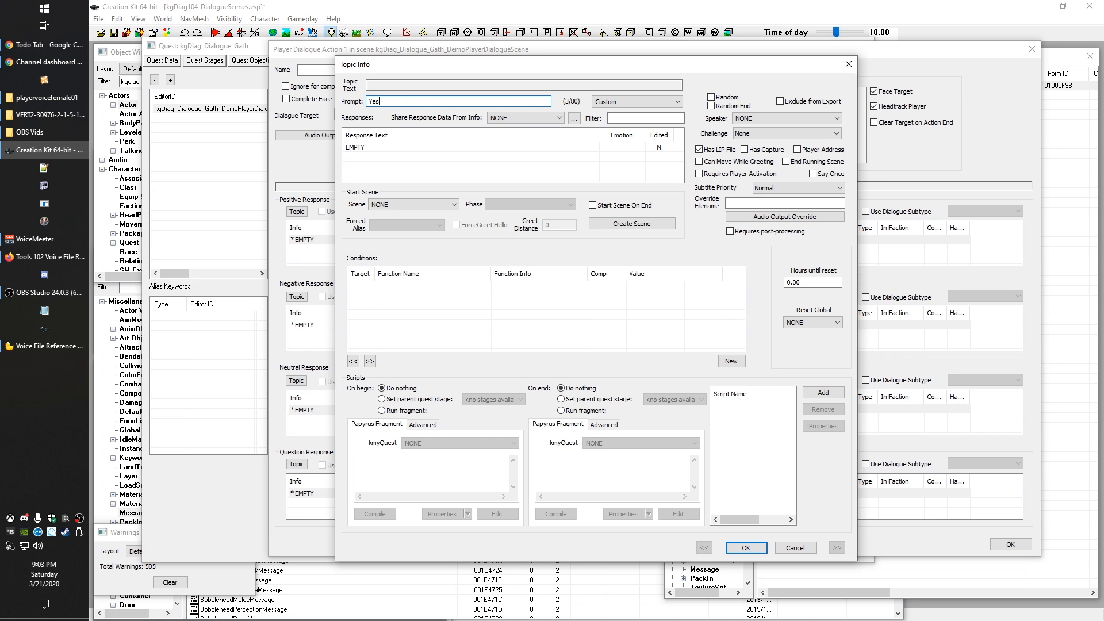
{"action": "type", "text": "Yes, I'm Sorry"}
{"action": "key", "text": "ctrl+a"}
{"action": "double_click", "coordinate": [368, 147]}
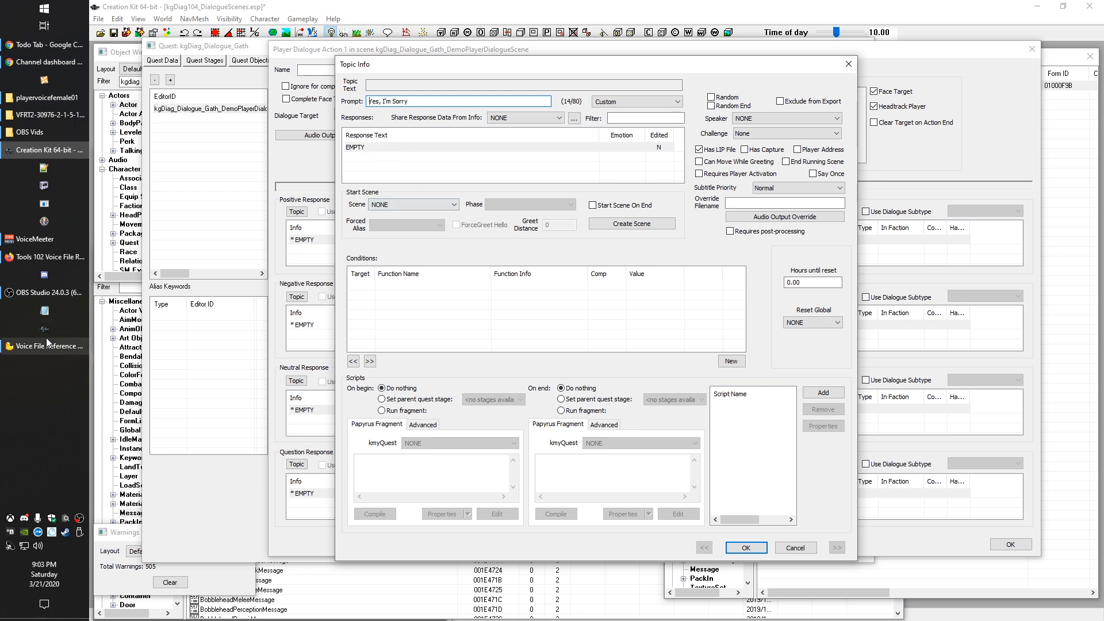
{"action": "left_click", "coordinate": [743, 547]}
Set the player's negative response prompt to "Get Bent" and give the neutral response a sarcastic prompt
{"action": "double_click", "coordinate": [314, 326]}
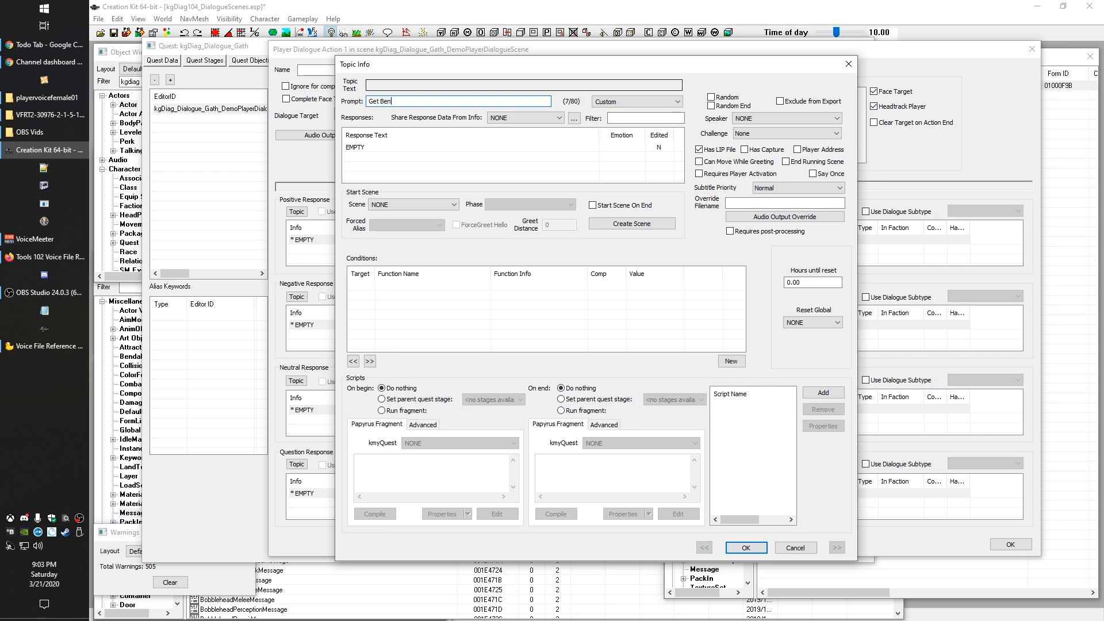
{"action": "left_click", "coordinate": [755, 550]}
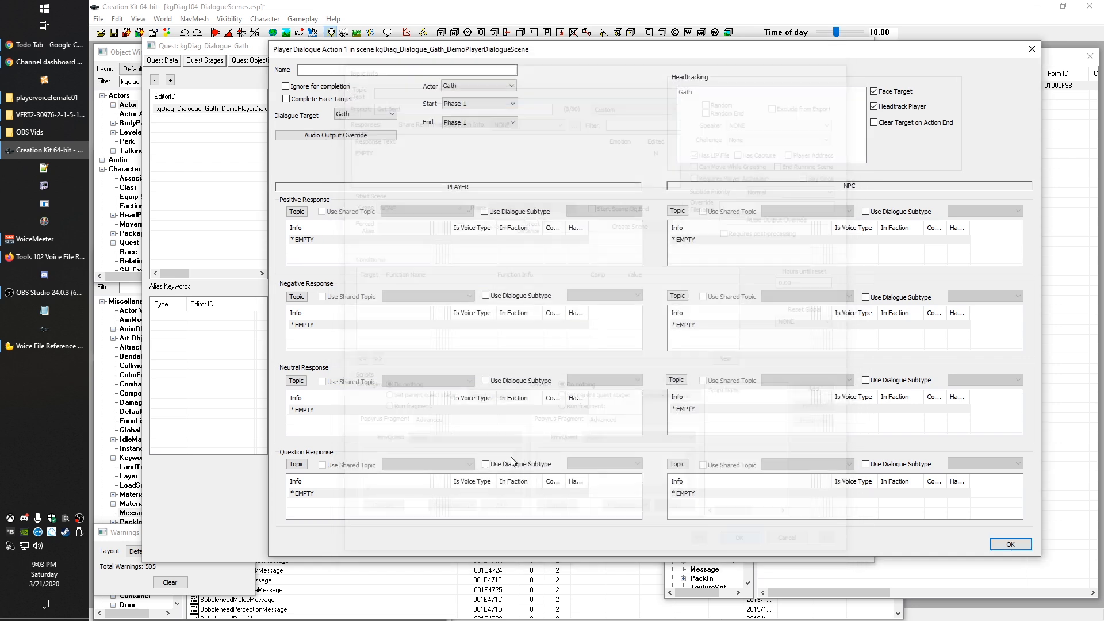
{"action": "double_click", "coordinate": [308, 409]}
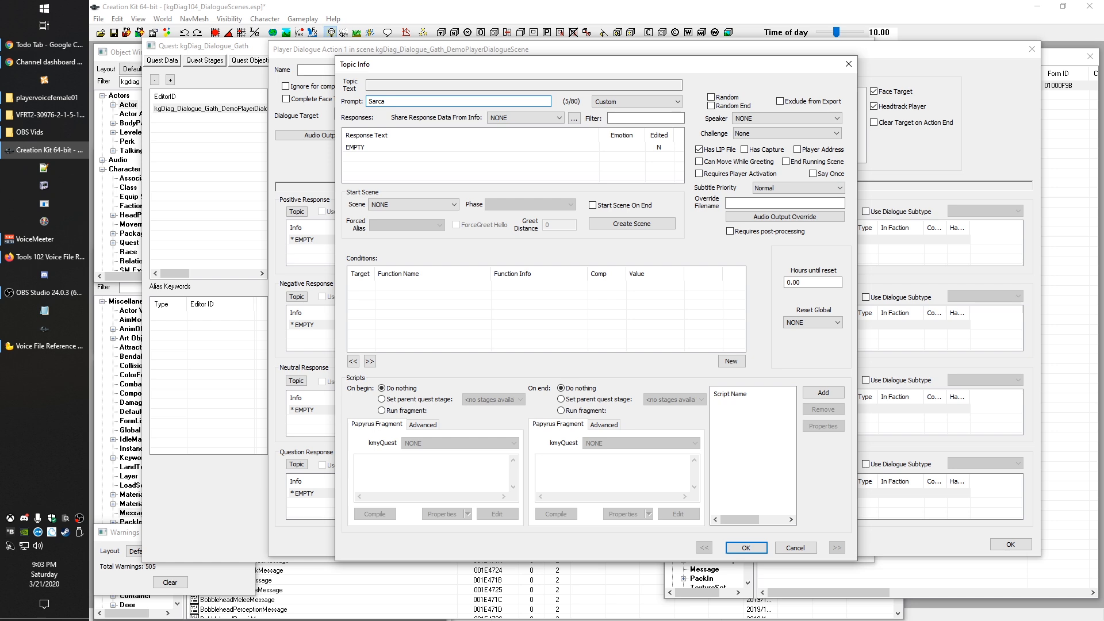
{"action": "left_click", "coordinate": [745, 547]}
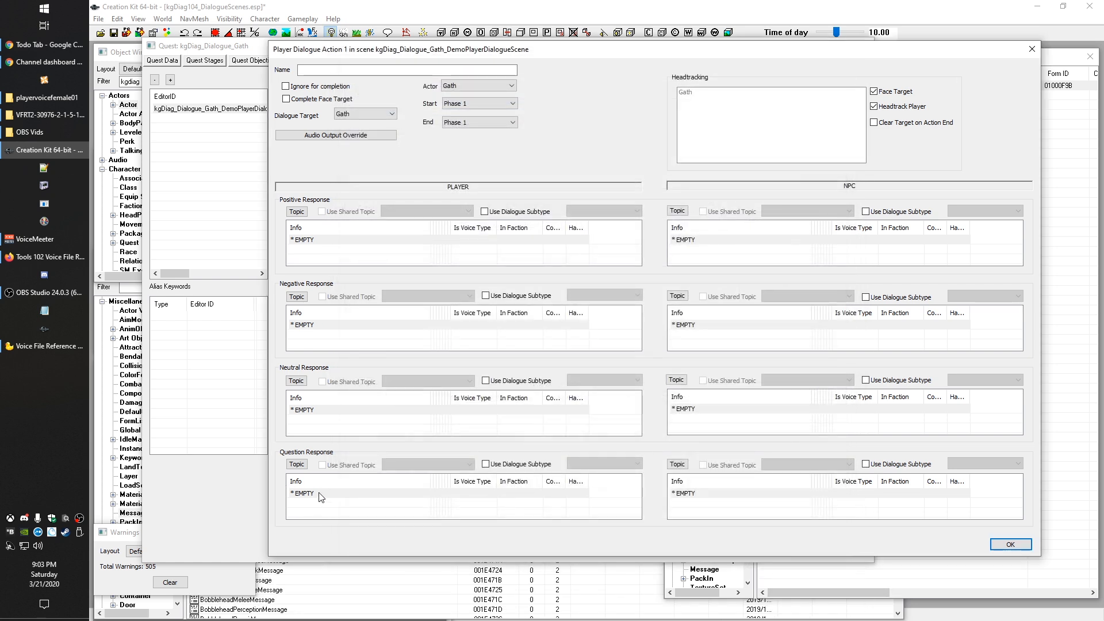
Set the prompt of the player's question response to "What are you talking about?" and accept the info
{"action": "double_click", "coordinate": [311, 492]}
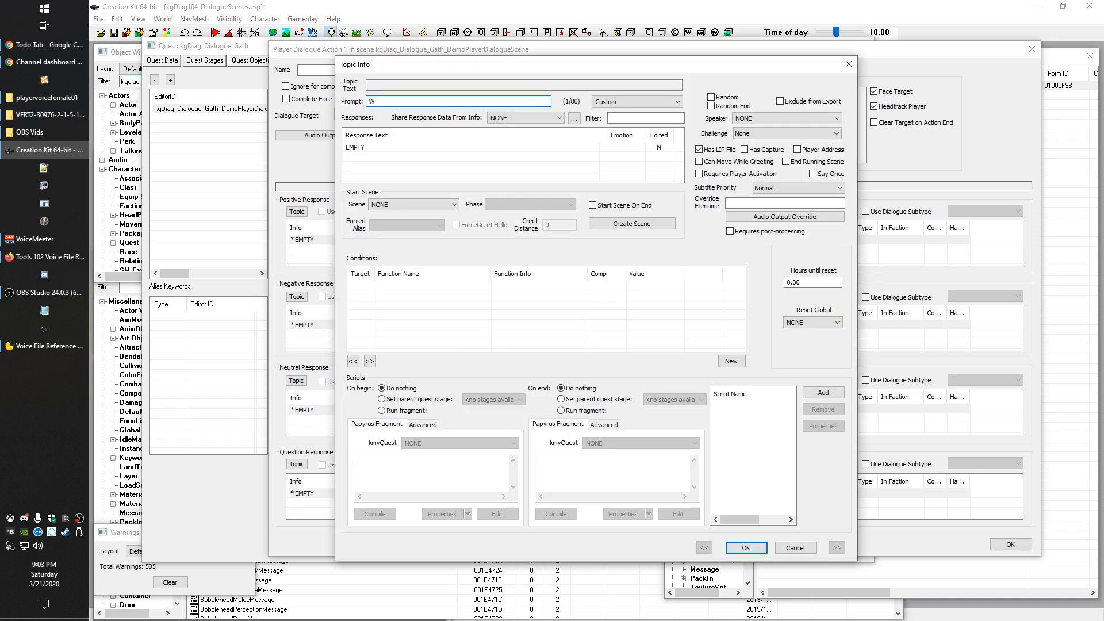
{"action": "type", "text": "What are you talking about?"}
{"action": "left_click", "coordinate": [747, 549]}
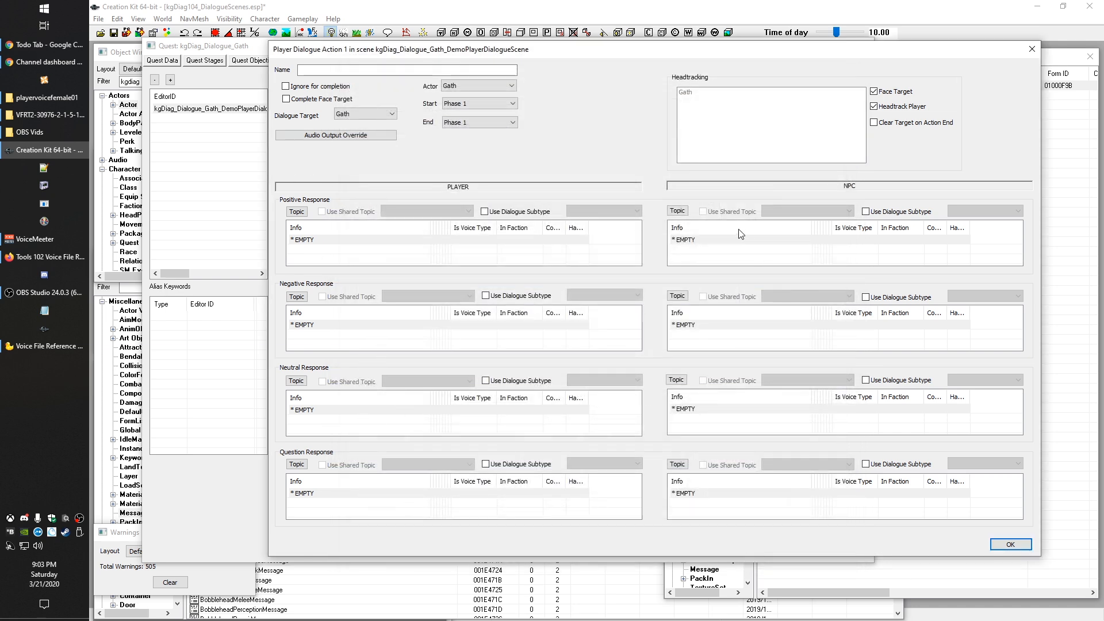
Add the NPC positive response text "Well, that's alright - can I have it back?" with the Disbelief anim face archetype
{"action": "double_click", "coordinate": [683, 238]}
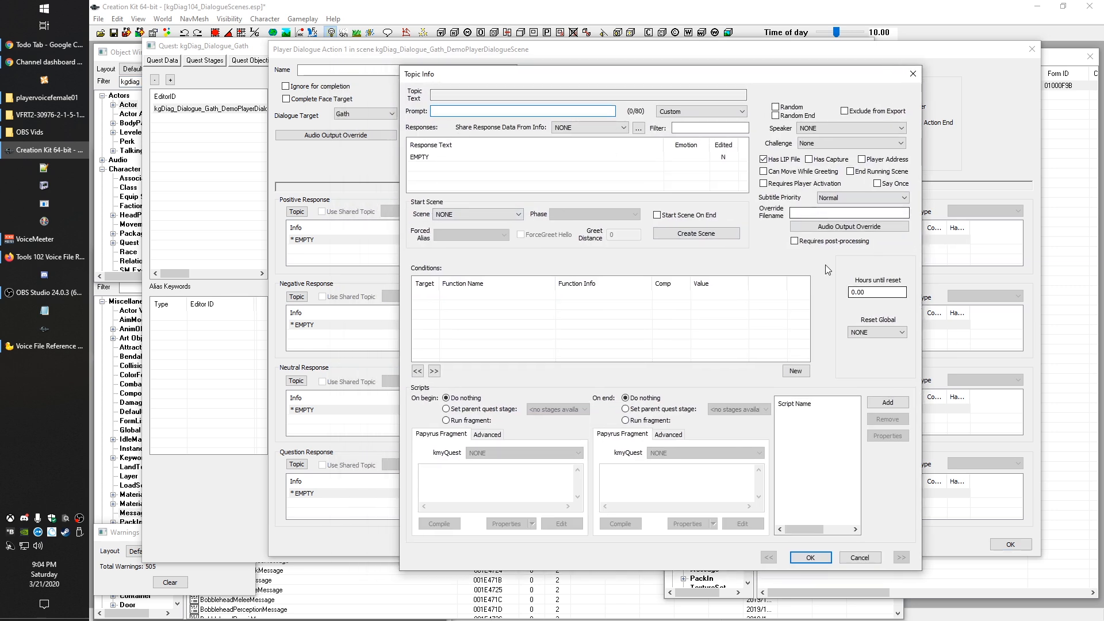
{"action": "double_click", "coordinate": [421, 158]}
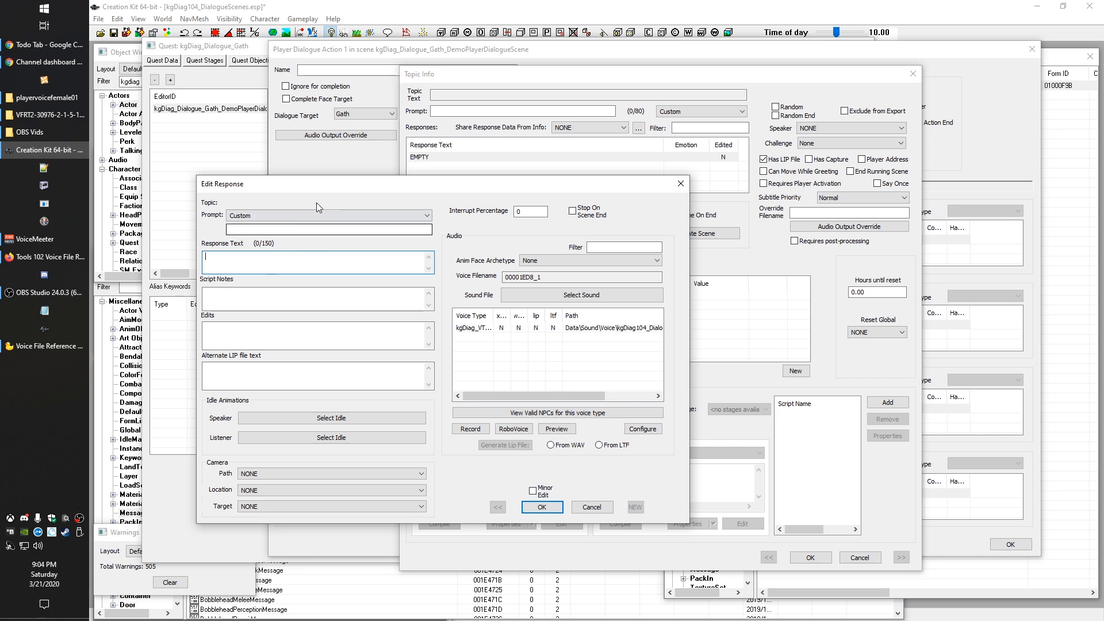
{"action": "mouse_move", "coordinate": [320, 187]}
{"action": "left_mouse_down"}
{"action": "mouse_move", "coordinate": [331, 207]}
{"action": "mouse_move", "coordinate": [337, 200]}
{"action": "left_mouse_up"}
{"action": "type", "text": "We;;,.l"}
{"action": "key", "text": "BackSpace"}
{"action": "key", "text": "BackSpace"}
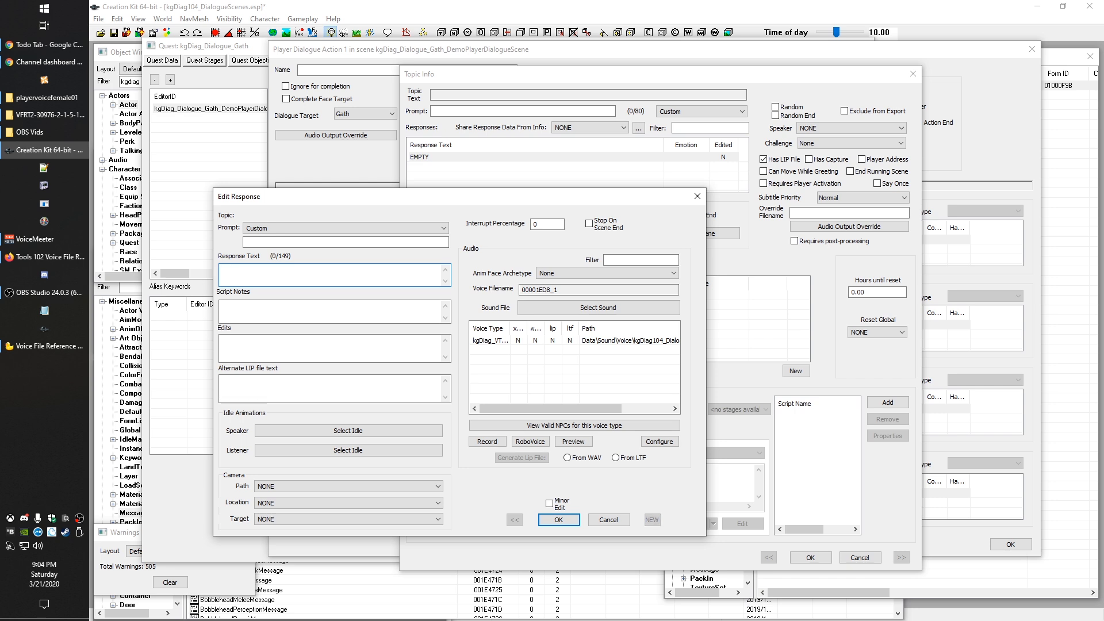
{"action": "type", "text": "Well, that's alright - can I have it back?"}
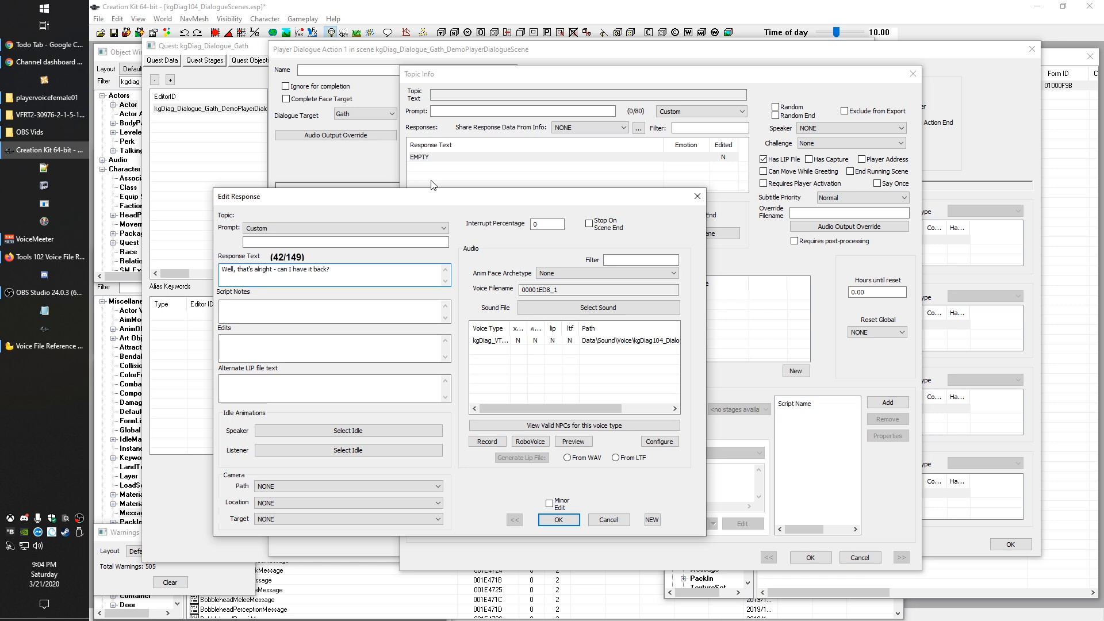
{"action": "left_click", "coordinate": [607, 273]}
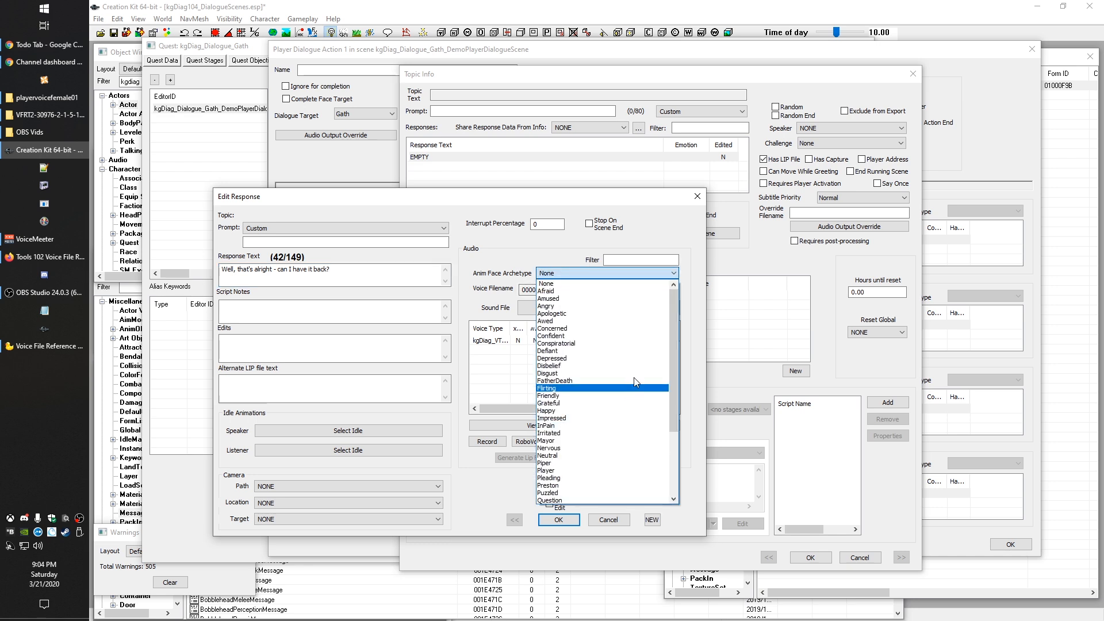
{"action": "scroll", "coordinate": [621, 322], "scroll_direction": "down", "scroll_amount": 3}
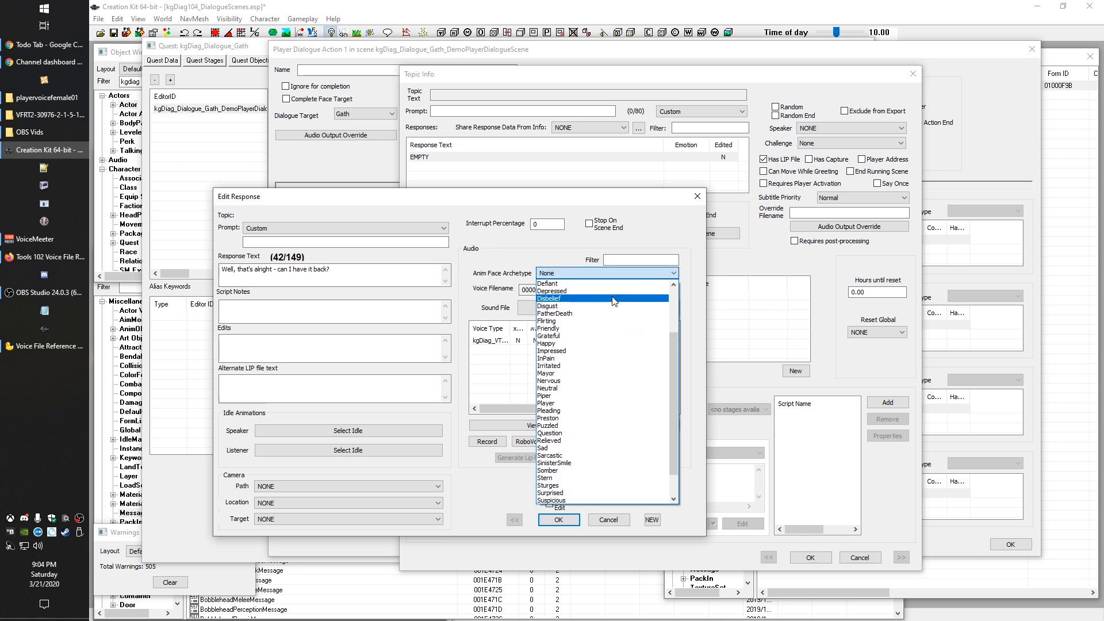
{"action": "left_click", "coordinate": [609, 298]}
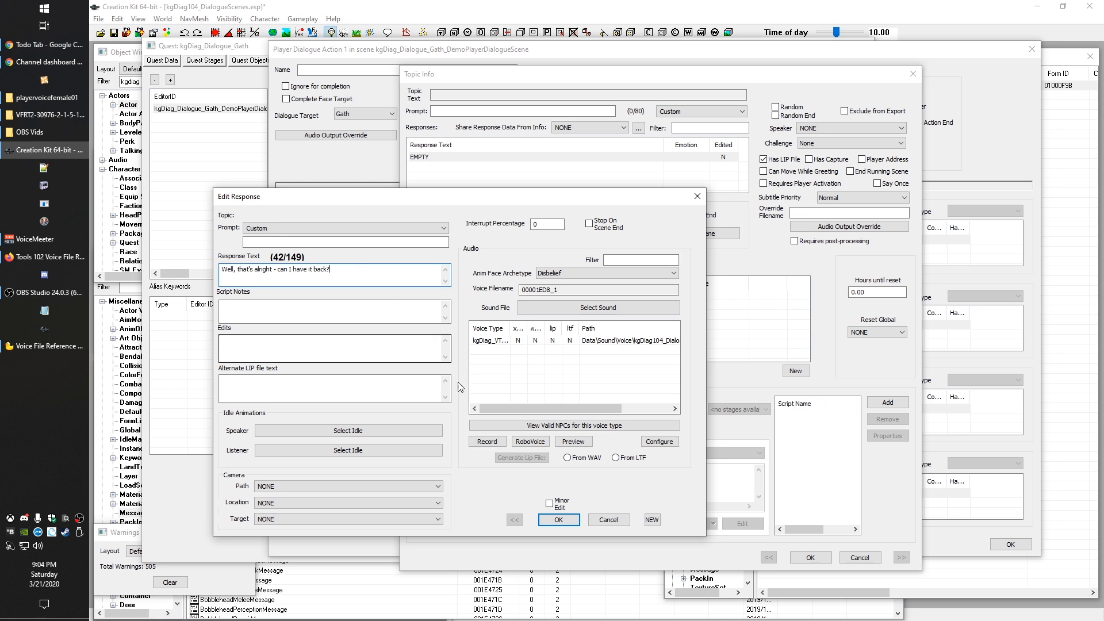
Record and save voice audio for the NPC's positive response line, and accept the response
{"action": "left_click", "coordinate": [491, 341]}
{"action": "left_click", "coordinate": [490, 441]}
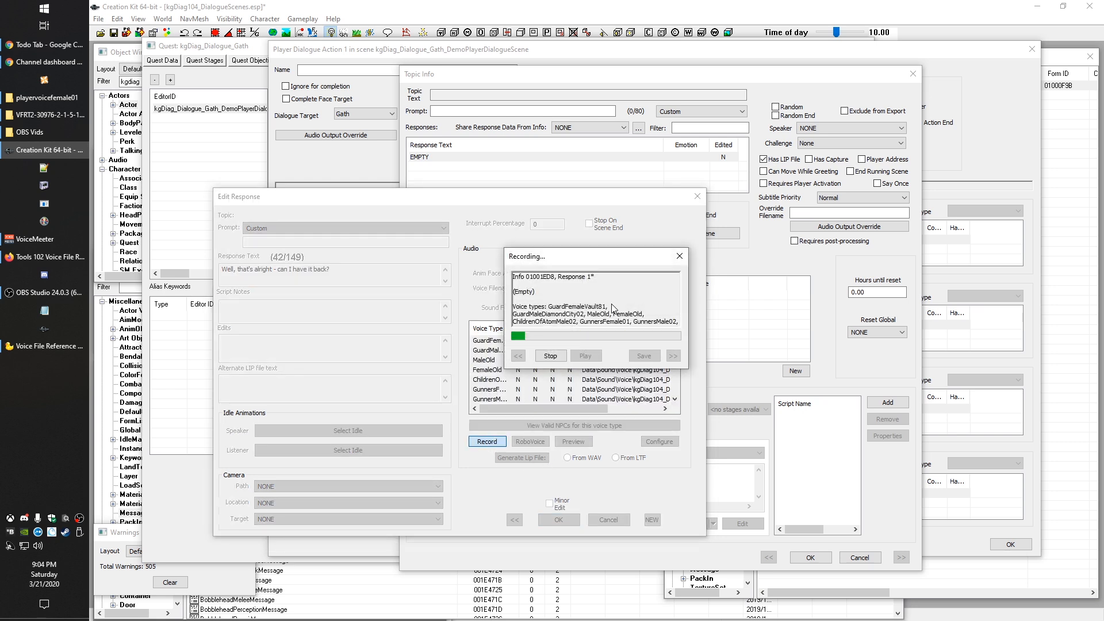
{"action": "left_click", "coordinate": [548, 360]}
{"action": "left_click", "coordinate": [644, 356]}
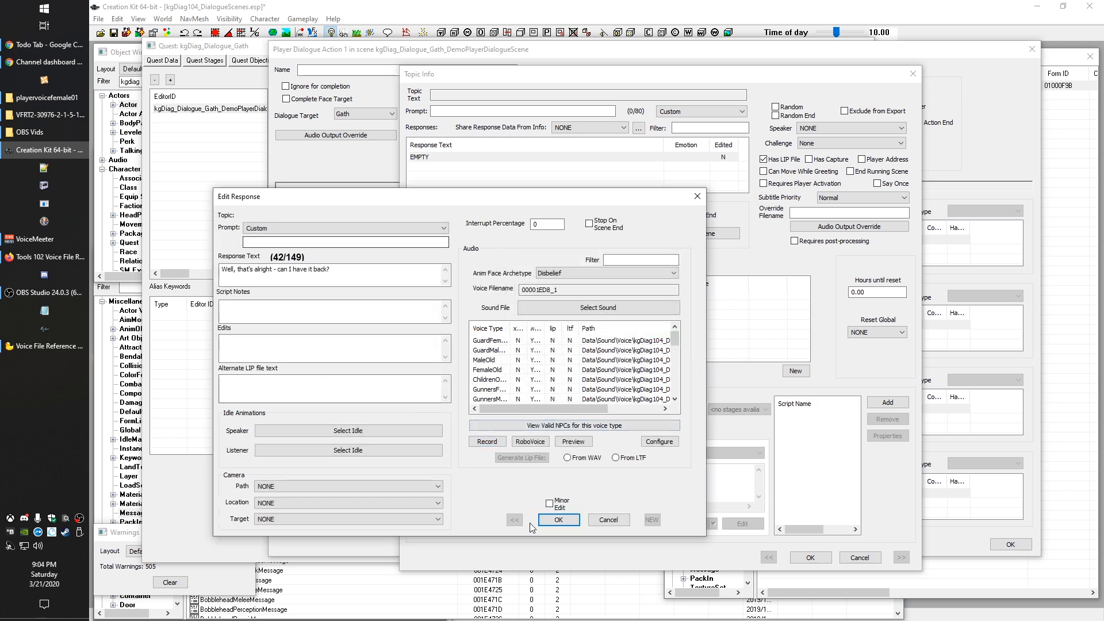
{"action": "left_click", "coordinate": [574, 519]}
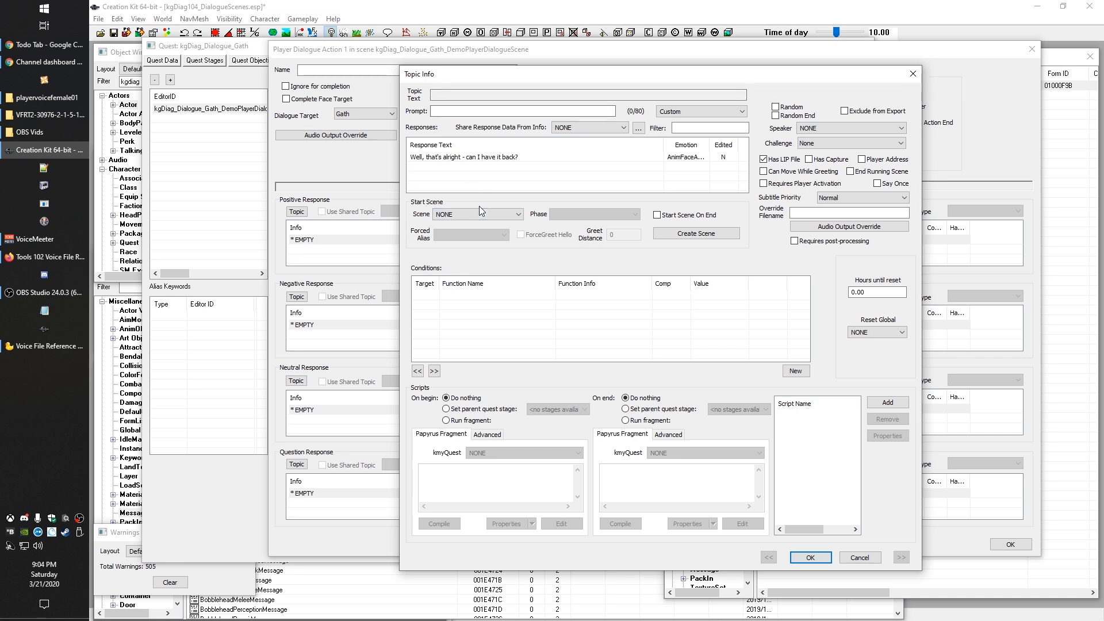
Accept the positive reply's info and add the NPC negative response text "If I had my wrench, I'd teach you some manners."
{"action": "left_click", "coordinate": [806, 558]}
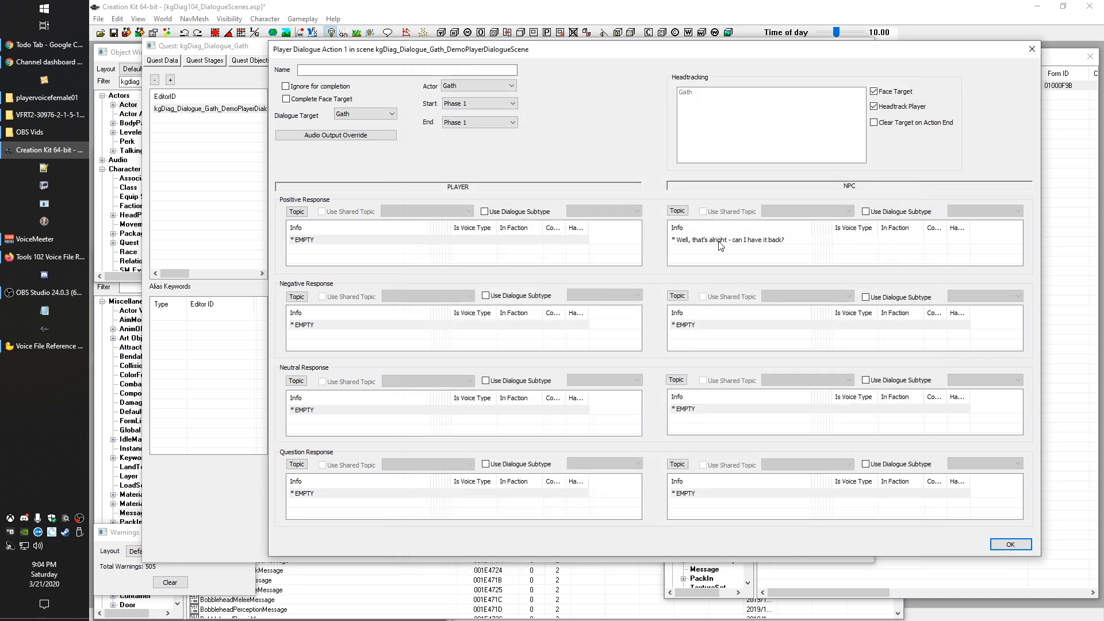
{"action": "left_click", "coordinate": [306, 324]}
{"action": "left_click", "coordinate": [684, 325]}
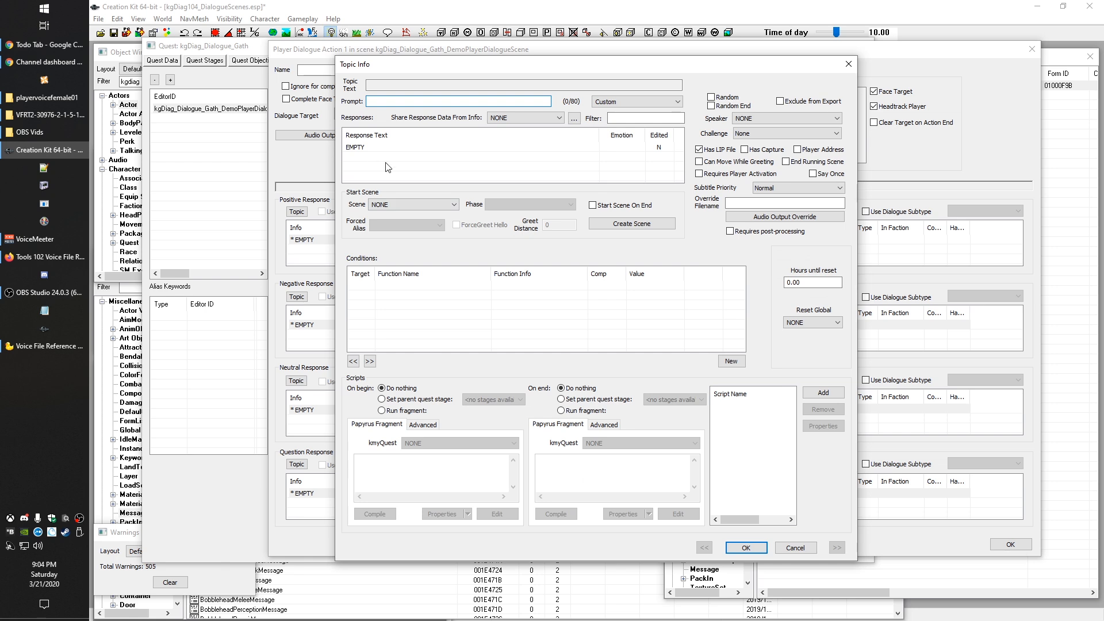
{"action": "double_click", "coordinate": [362, 147]}
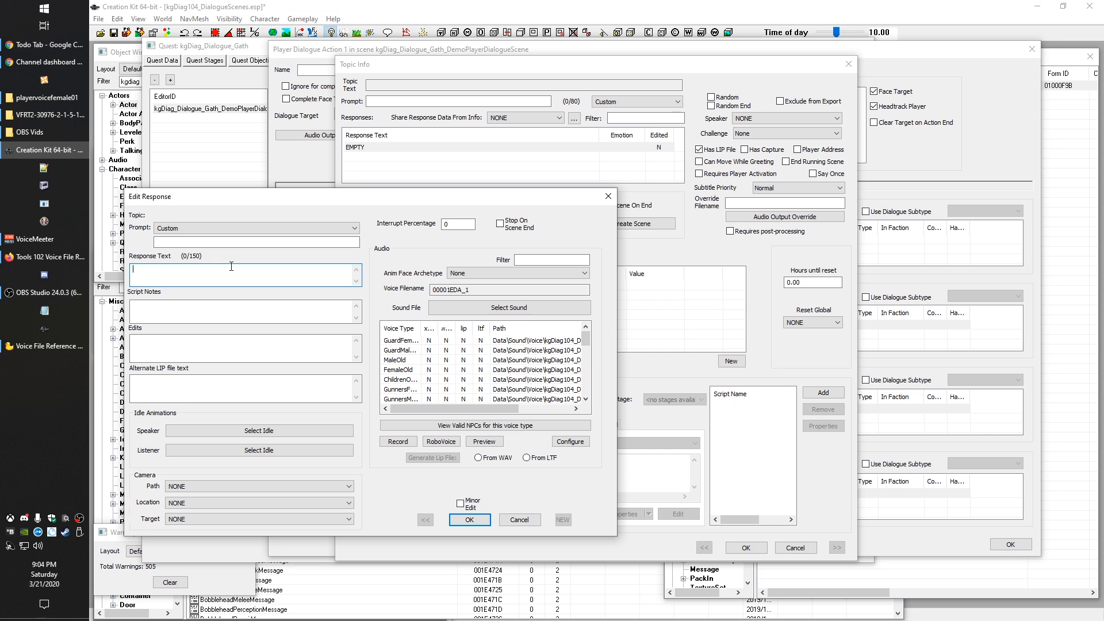
{"action": "type", "text": "If I had my wrench, I'd teach"}
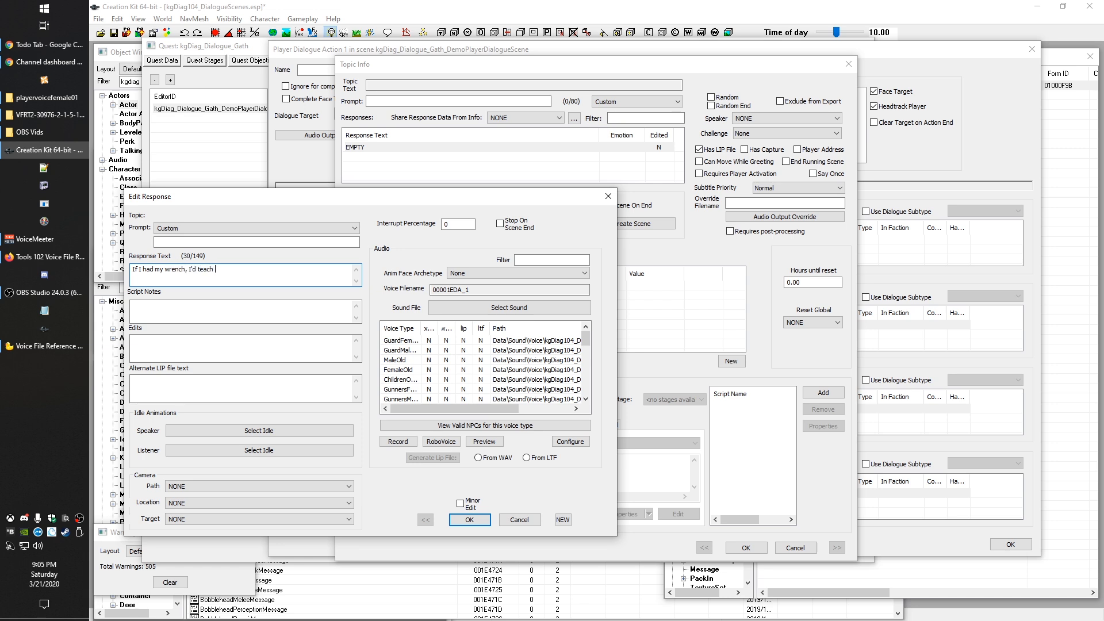
{"action": "type", "text": "mamnn"}
{"action": "key", "text": "BackSpace"}
{"action": "key", "text": "BackSpace"}
{"action": "key", "text": "BackSpace"}
{"action": "type", "text": "n"}
{"action": "scroll", "coordinate": [403, 391], "scroll_direction": "down", "scroll_amount": 2}
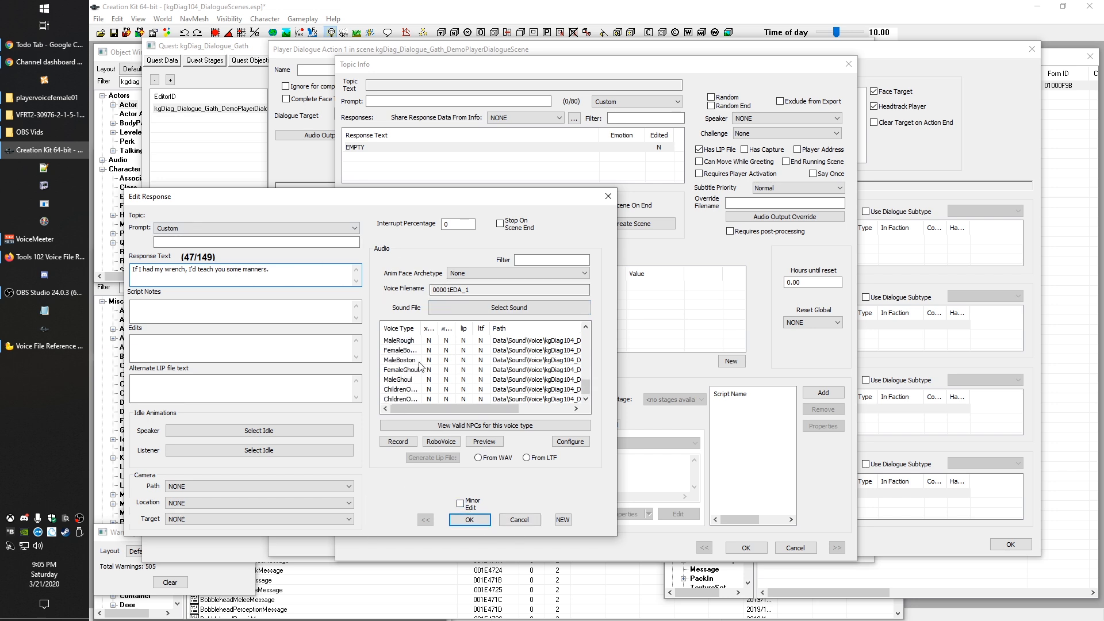
{"action": "scroll", "coordinate": [422, 375], "scroll_direction": "up", "scroll_amount": 2}
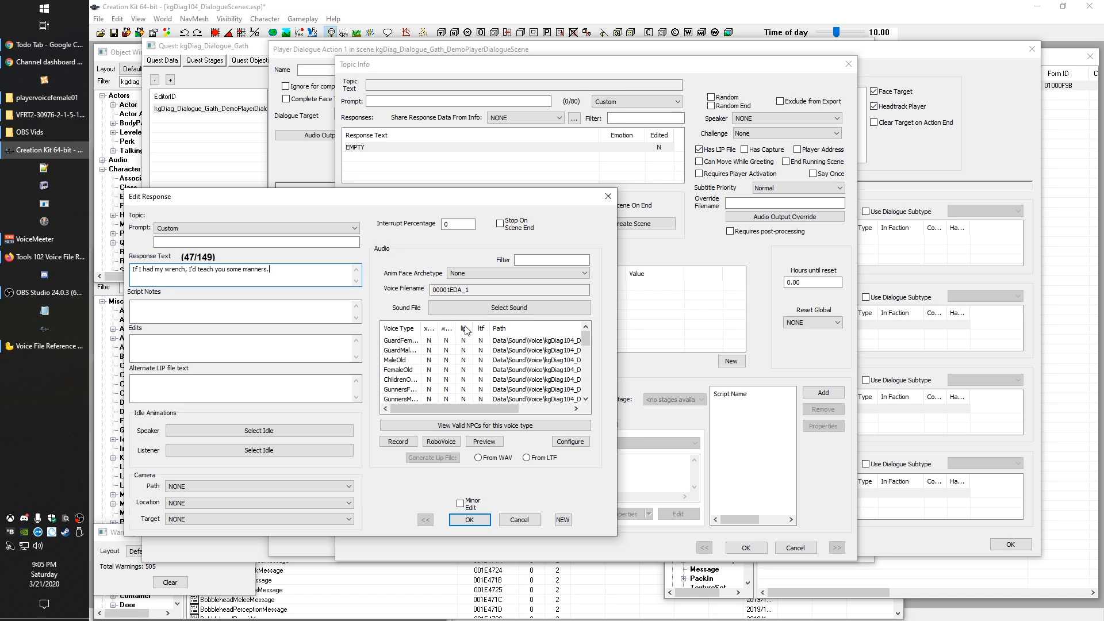
{"action": "scroll", "coordinate": [407, 344], "scroll_direction": "down", "scroll_amount": 8}
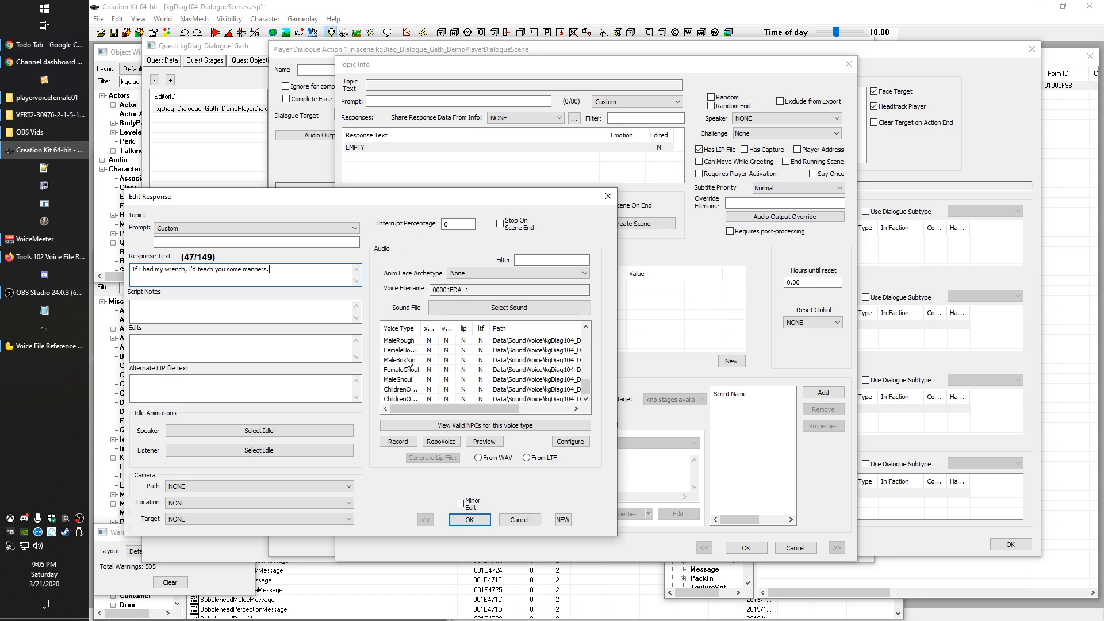
{"action": "scroll", "coordinate": [439, 345], "scroll_direction": "up", "scroll_amount": 5}
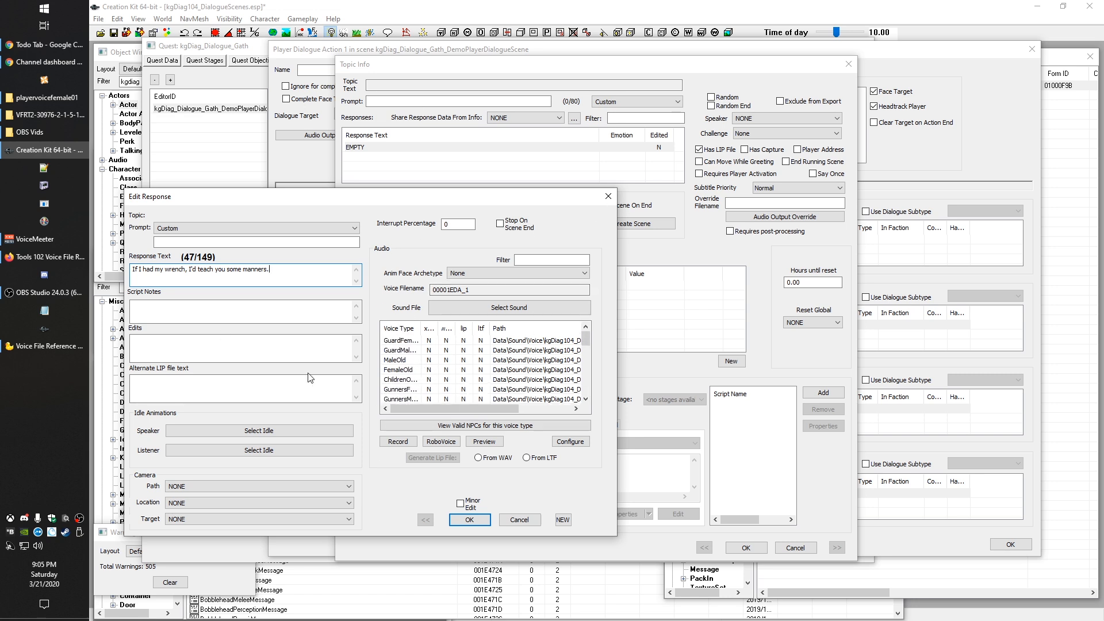
{"action": "left_click", "coordinate": [469, 520]}
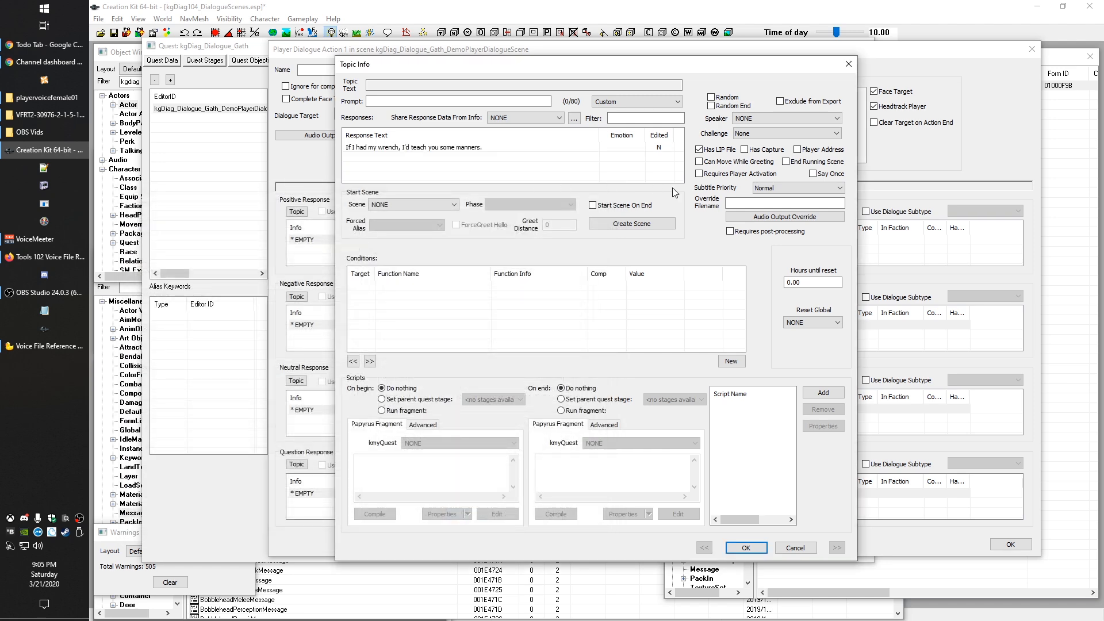
{"action": "left_click", "coordinate": [745, 547]}
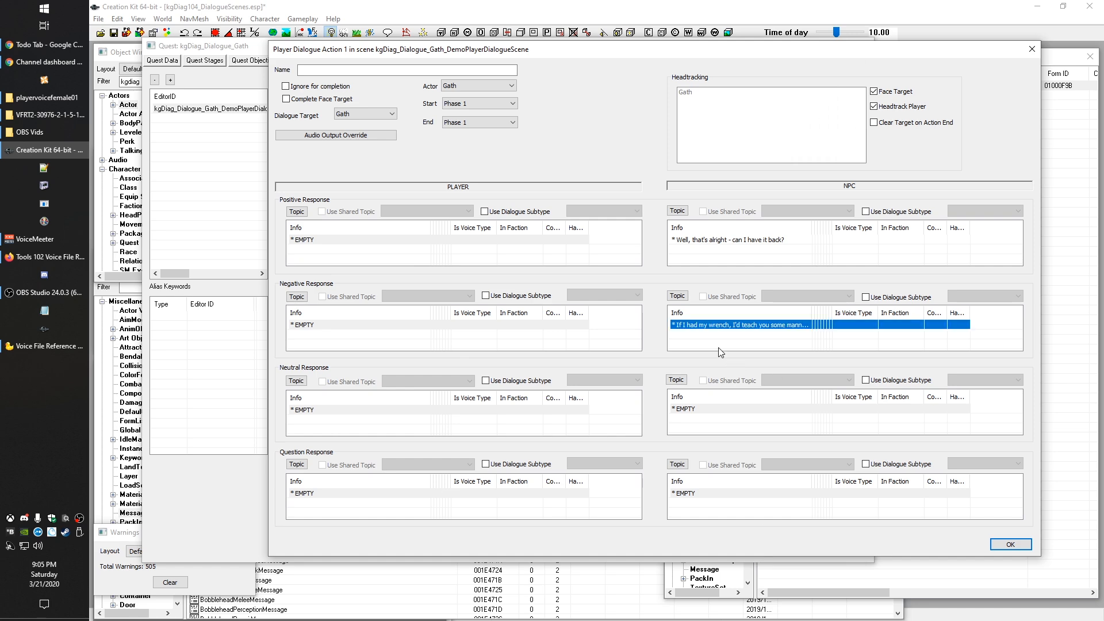
Reopen the NPC's negative response line and check which voice types are listed for it
{"action": "double_click", "coordinate": [708, 326]}
{"action": "double_click", "coordinate": [419, 147]}
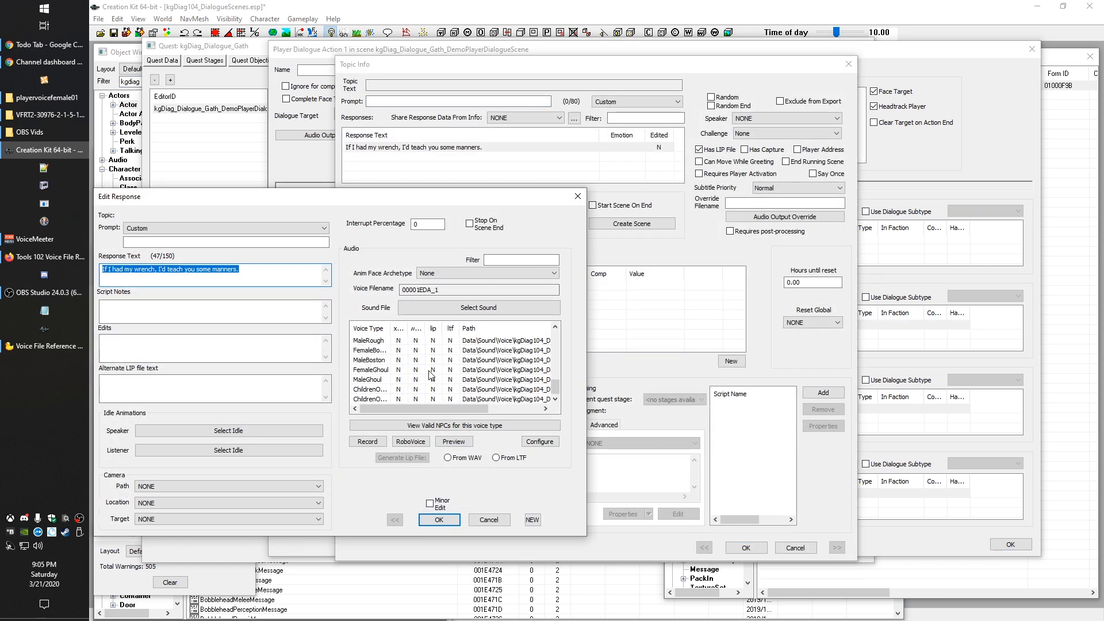
{"action": "scroll", "coordinate": [431, 383], "scroll_direction": "up", "scroll_amount": 3}
{"action": "scroll", "coordinate": [429, 368], "scroll_direction": "down", "scroll_amount": 3}
{"action": "left_click", "coordinate": [444, 520]}
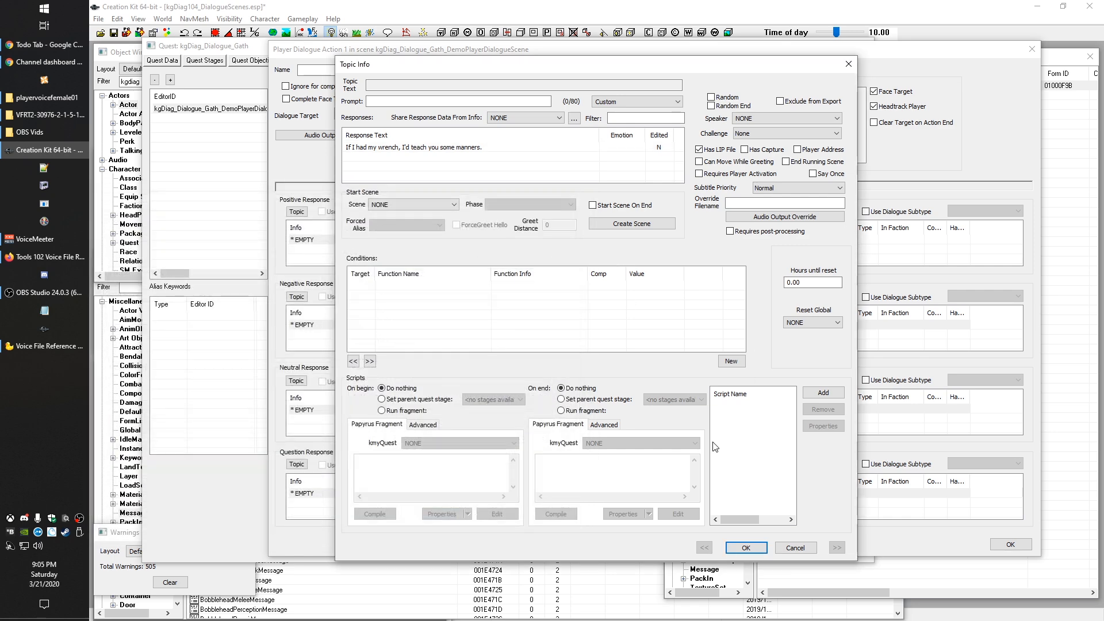
{"action": "left_click", "coordinate": [745, 548]}
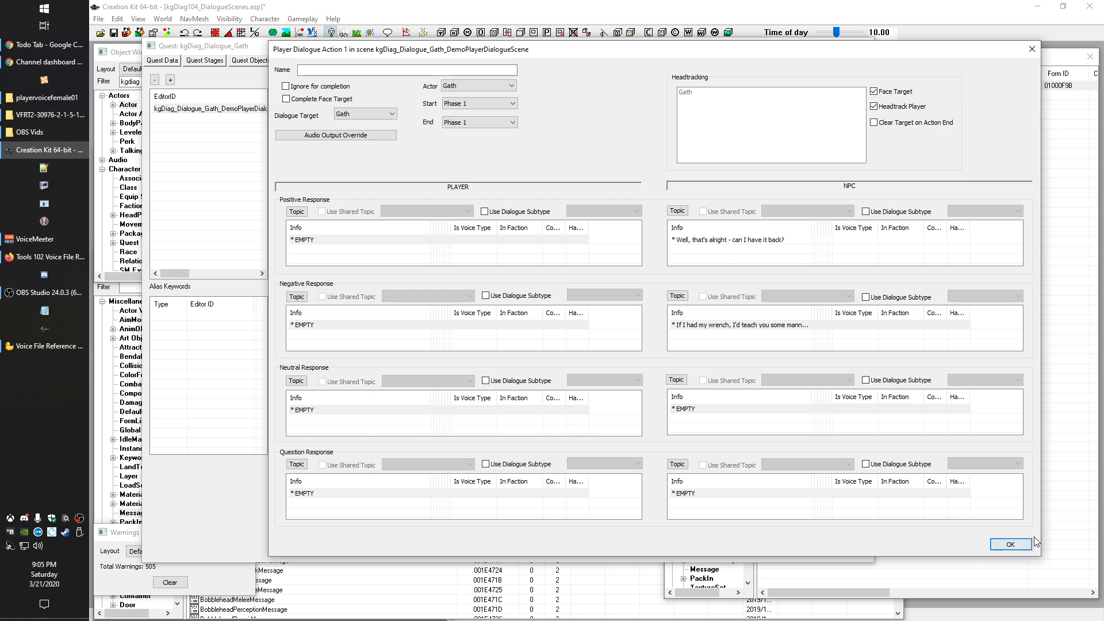
Accept the player dialogue action and the quest changes, and save the plugin
{"action": "left_click", "coordinate": [1004, 542]}
{"action": "left_click", "coordinate": [709, 540]}
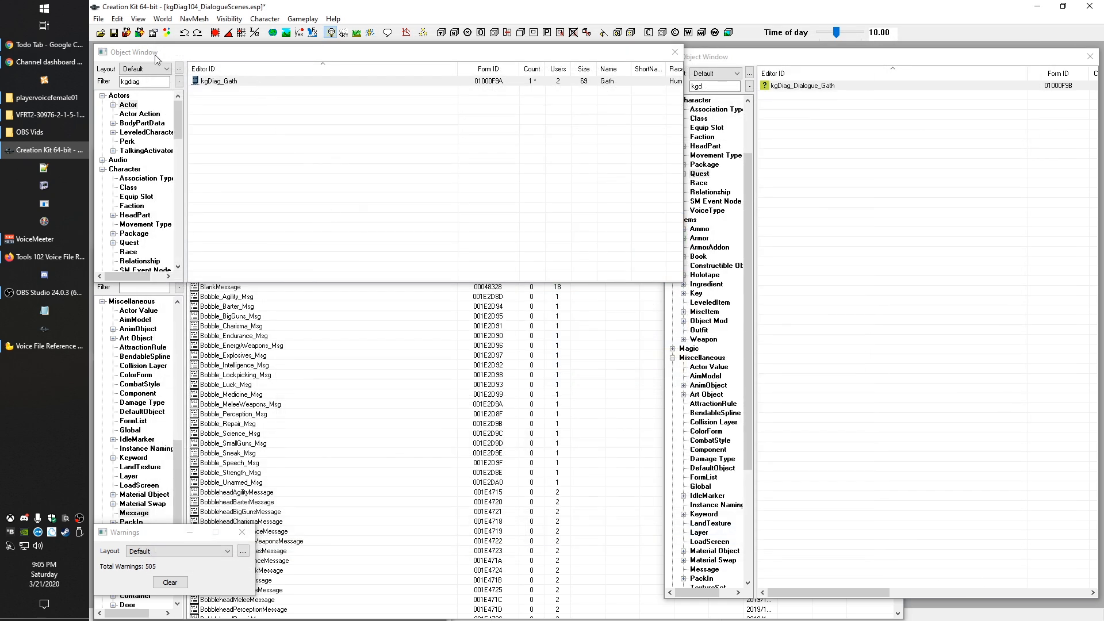
{"action": "left_click", "coordinate": [113, 33]}
Reopen Action 1 in the kgDiag_Dialogue_Gath quest's scene and record and save Gath's voice audio for the NPC's negative response
{"action": "double_click", "coordinate": [799, 85]}
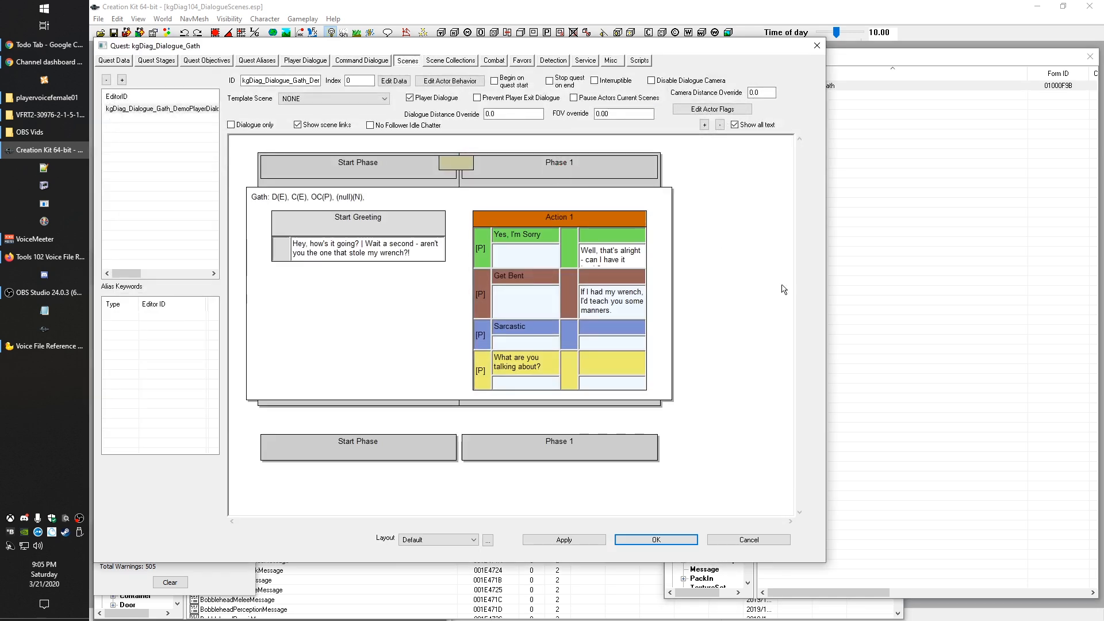
{"action": "left_click", "coordinate": [564, 216]}
{"action": "double_click", "coordinate": [565, 216]}
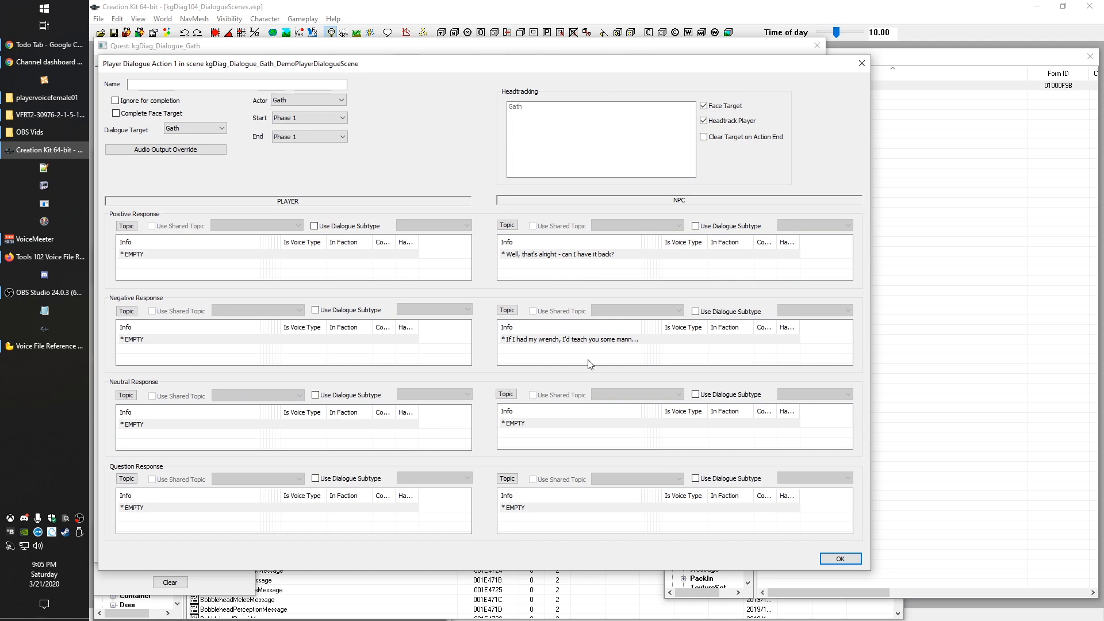
{"action": "double_click", "coordinate": [549, 344]}
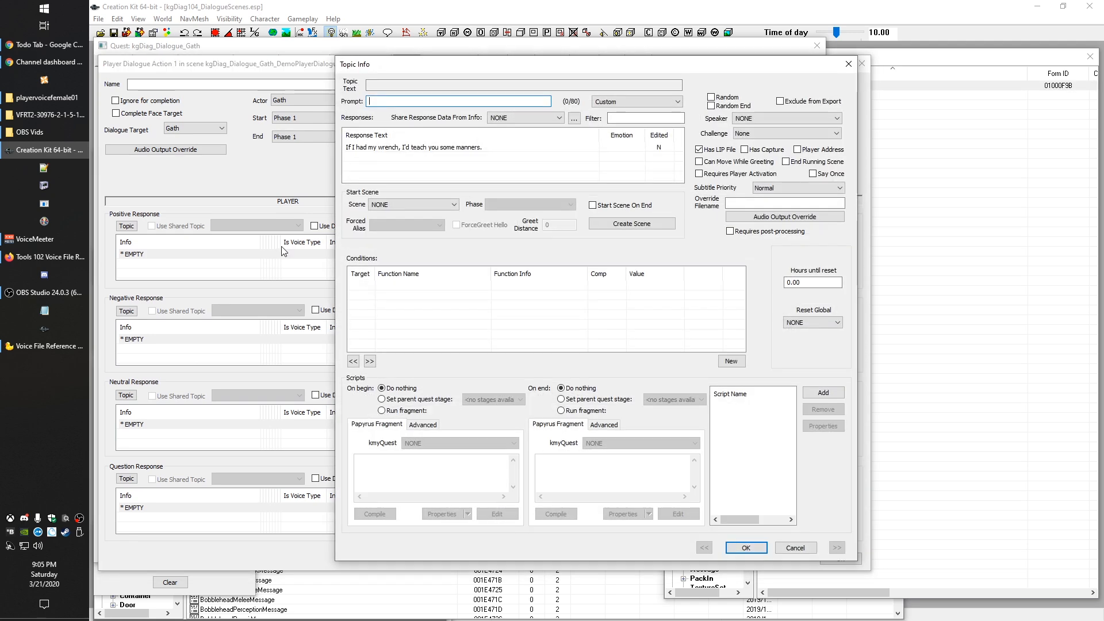
{"action": "double_click", "coordinate": [405, 150]}
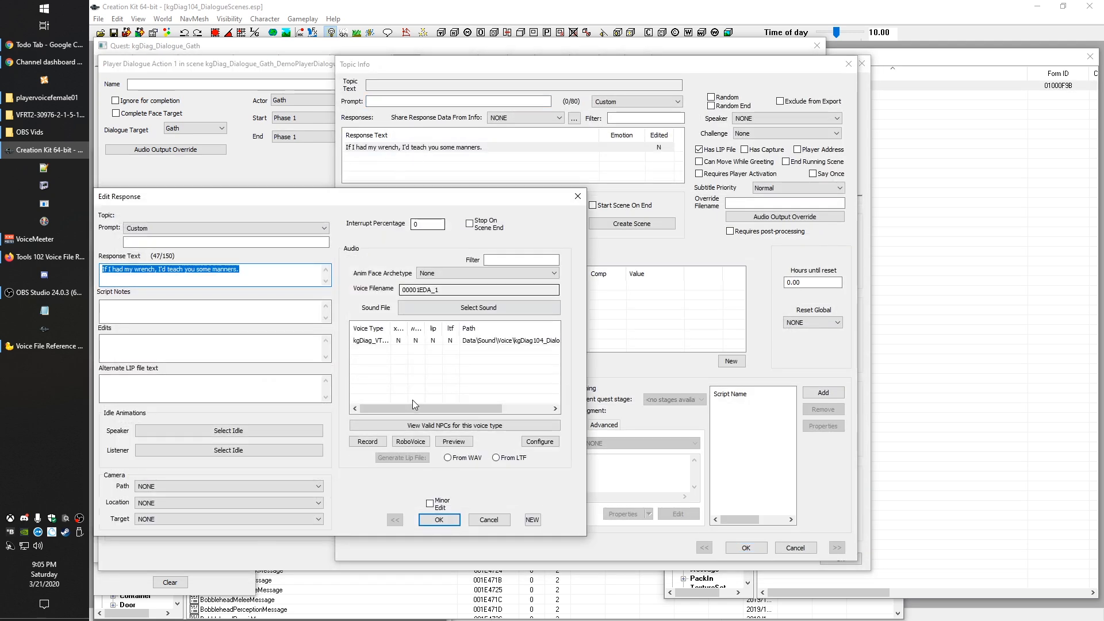
{"action": "left_click", "coordinate": [431, 341]}
{"action": "mouse_move", "coordinate": [403, 331]}
{"action": "left_mouse_down"}
{"action": "mouse_move", "coordinate": [469, 330]}
{"action": "mouse_move", "coordinate": [409, 331]}
{"action": "left_mouse_up"}
{"action": "left_click", "coordinate": [368, 442]}
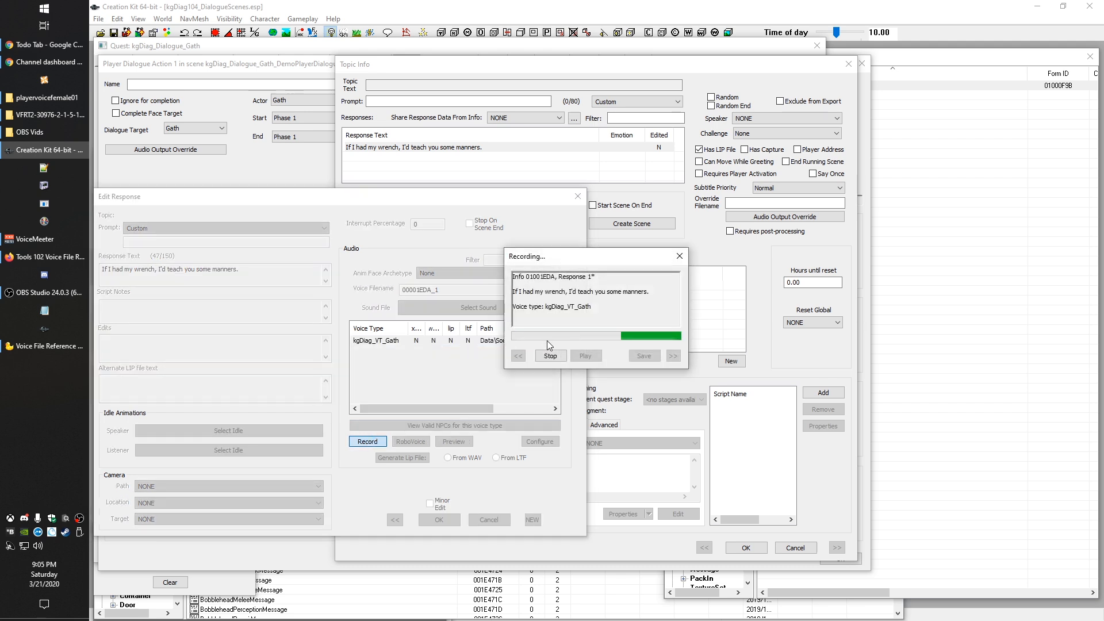
{"action": "left_click", "coordinate": [550, 356]}
{"action": "left_click", "coordinate": [644, 355]}
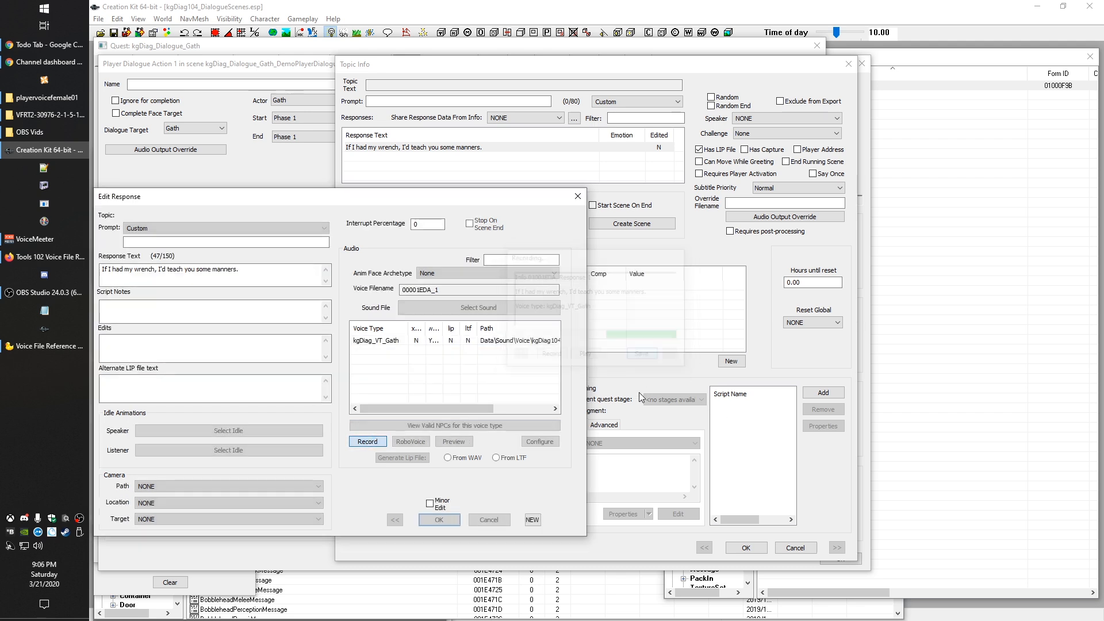
{"action": "left_click", "coordinate": [443, 520]}
{"action": "left_click", "coordinate": [742, 548]}
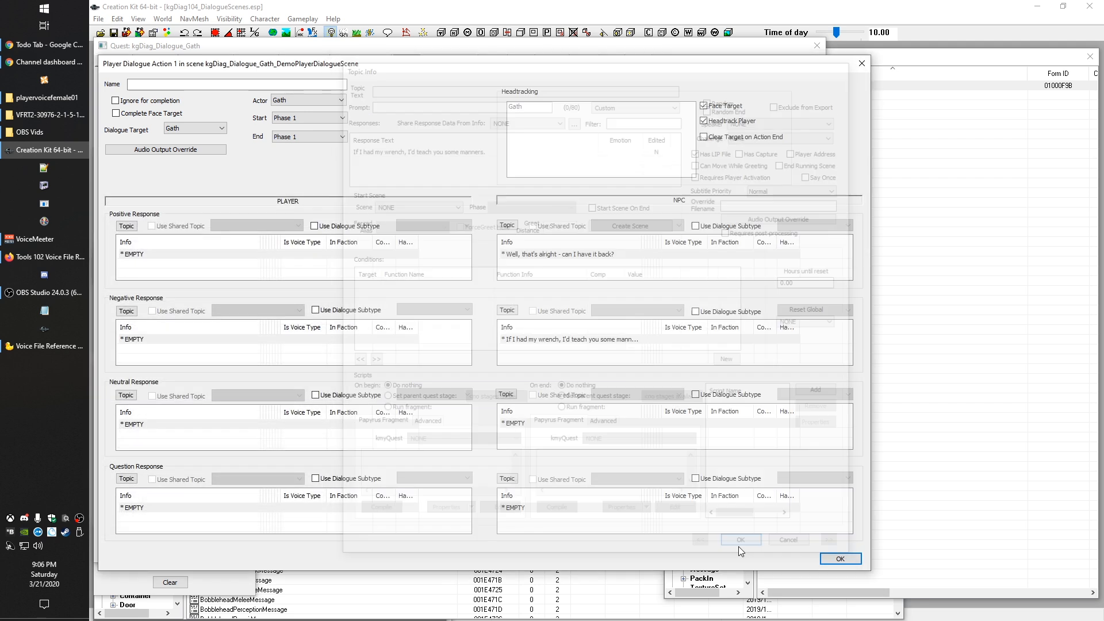
Add the NPC neutral response text "Sarcasm, eh -" and accept the response and its info
{"action": "left_click", "coordinate": [193, 425]}
{"action": "left_click", "coordinate": [548, 443]}
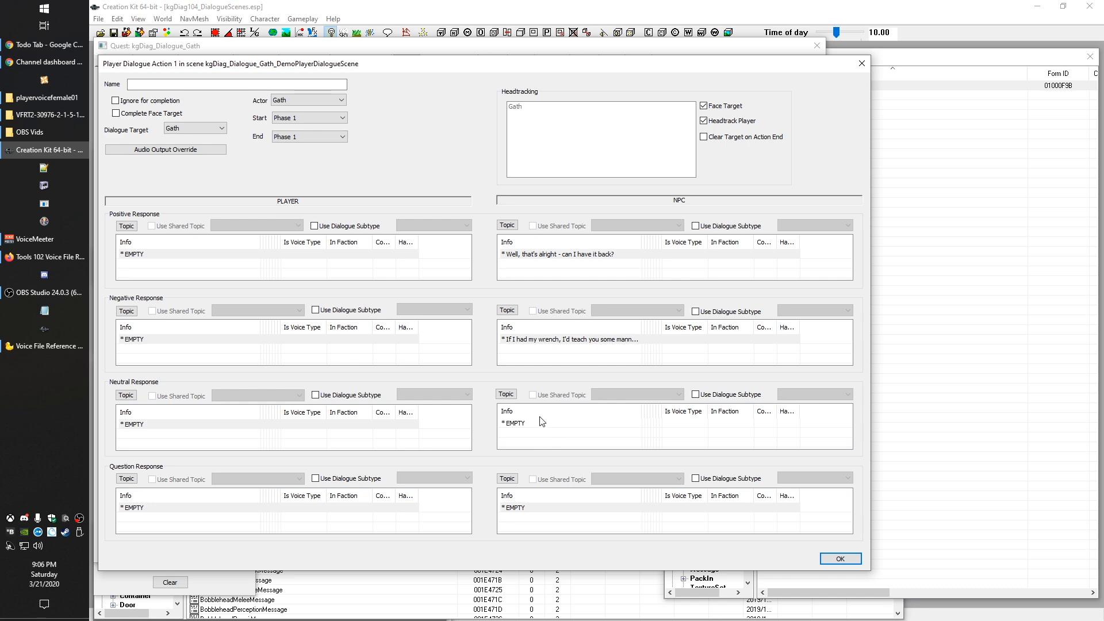
{"action": "double_click", "coordinate": [517, 425]}
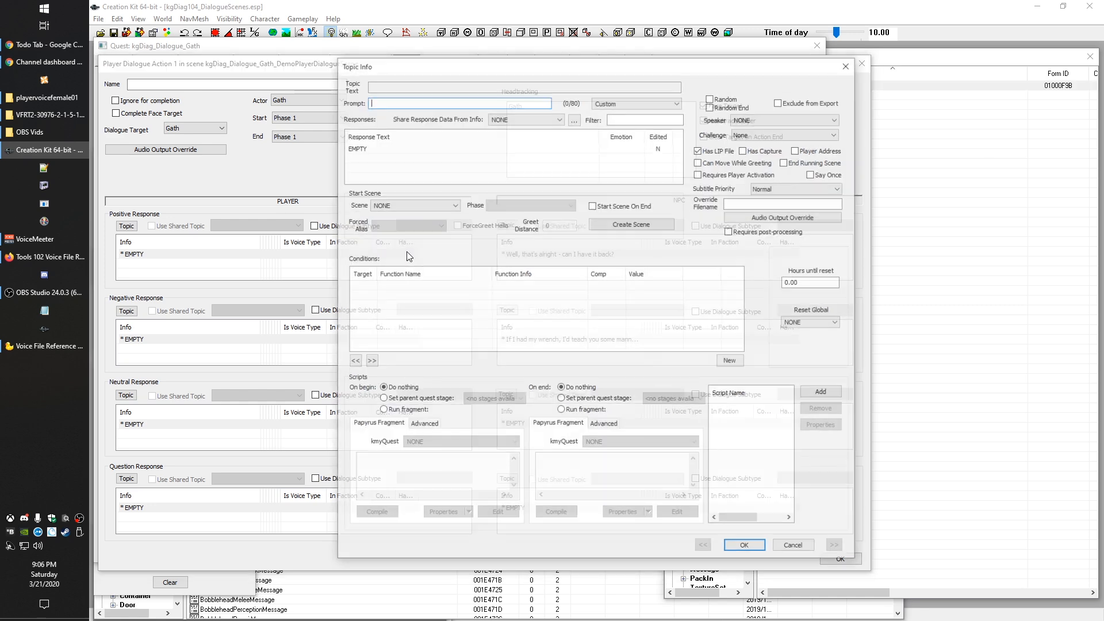
{"action": "double_click", "coordinate": [384, 148]}
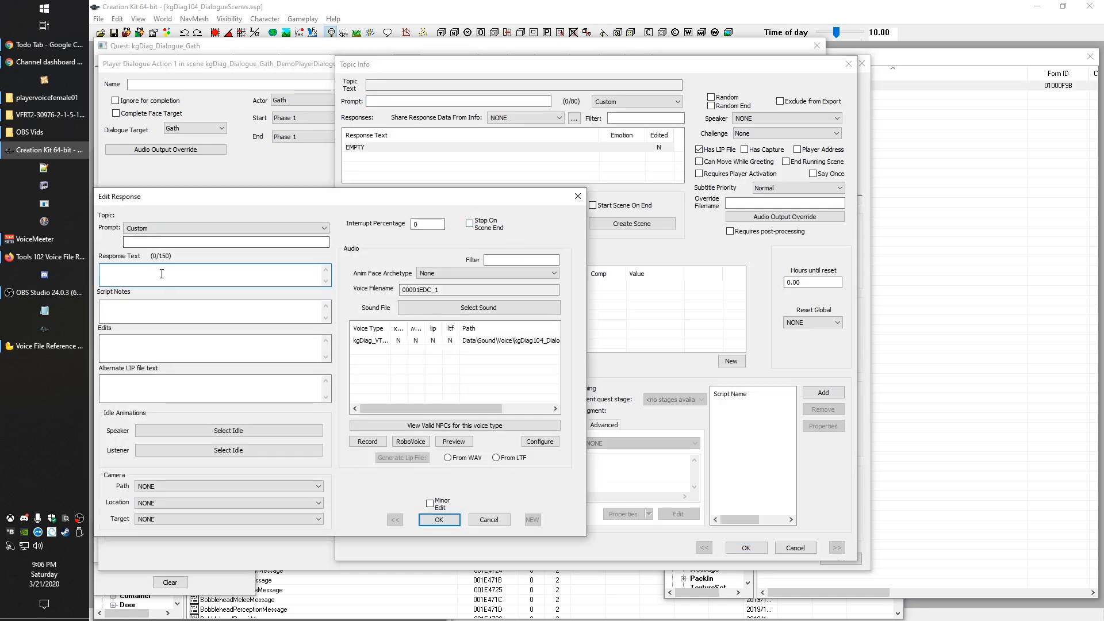
{"action": "type", "text": "Sarm"}
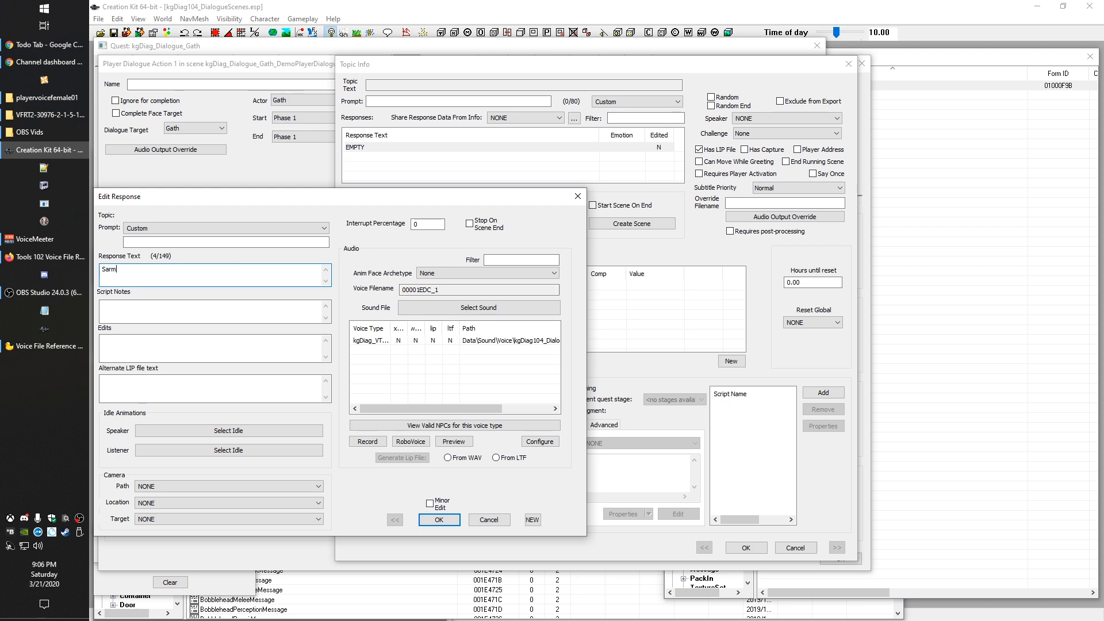
{"action": "key", "text": "BackSpace"}
{"action": "type", "text": "casm, eh -"}
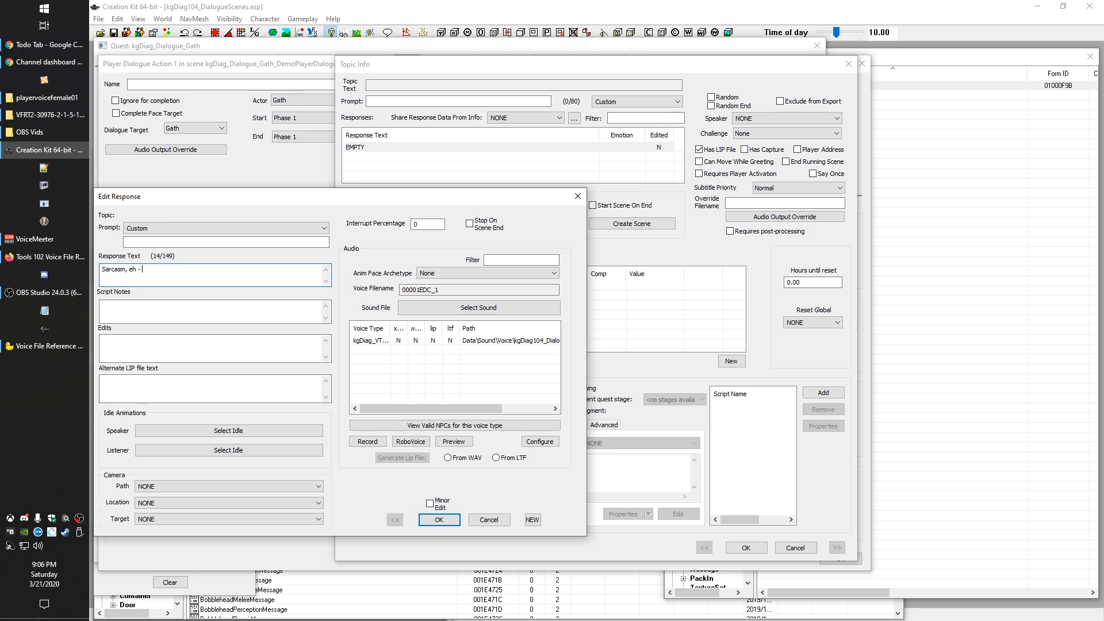
{"action": "left_click", "coordinate": [439, 519]}
{"action": "left_click", "coordinate": [746, 548]}
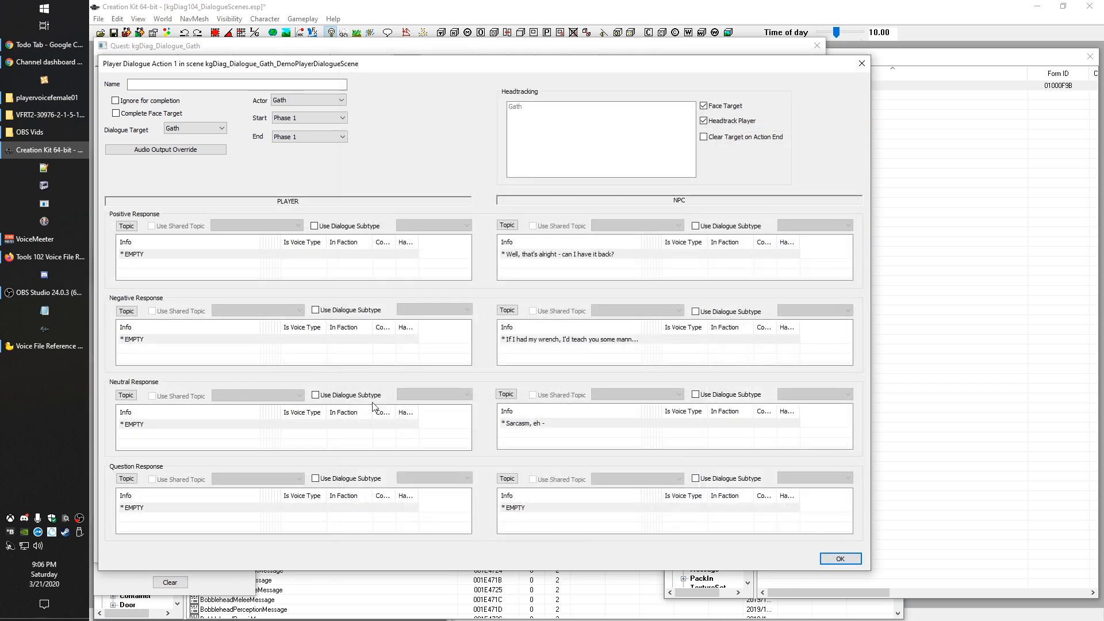
Enter the NPC question response text "That wrench you have - looks exactly like the one I lost this morning."
{"action": "double_click", "coordinate": [508, 512]}
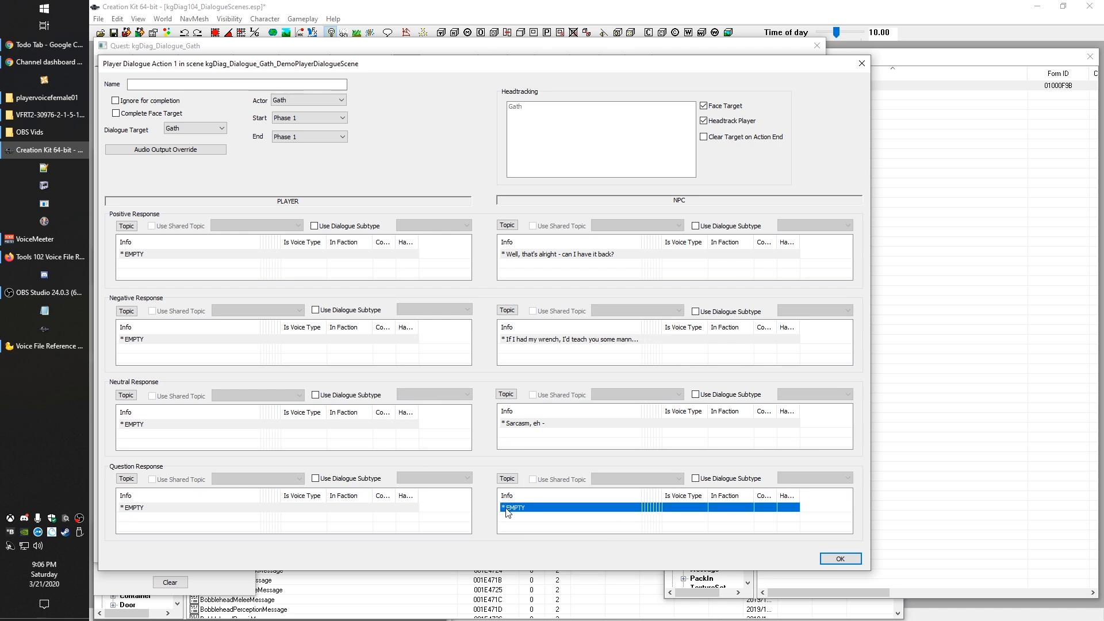
{"action": "double_click", "coordinate": [356, 148]}
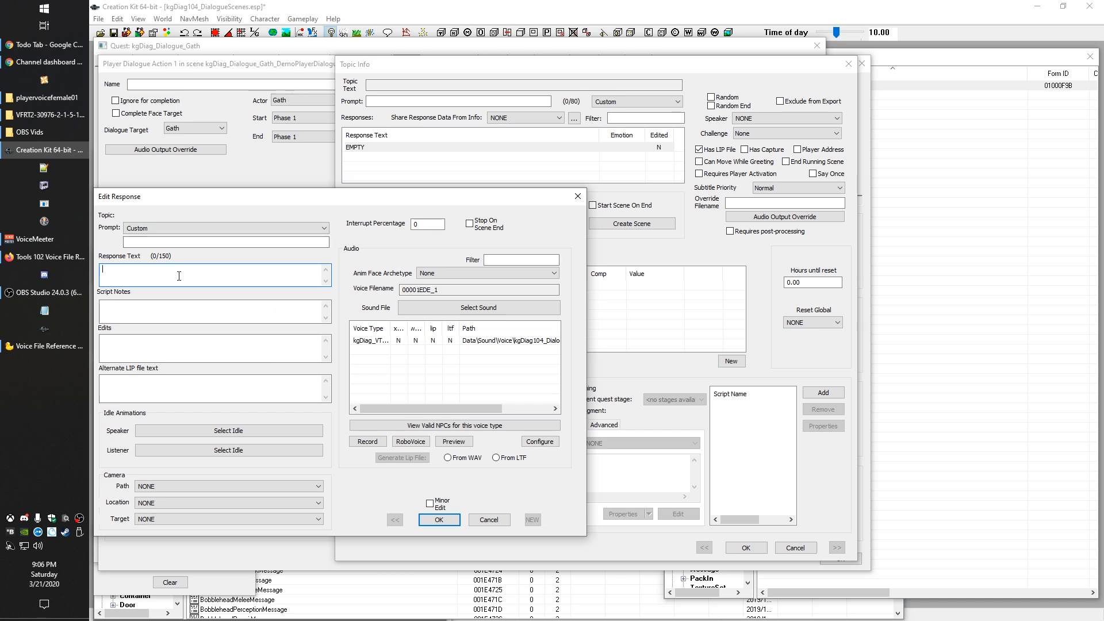
{"action": "type", "text": "That wrench you have - looks exactly like the one I"}
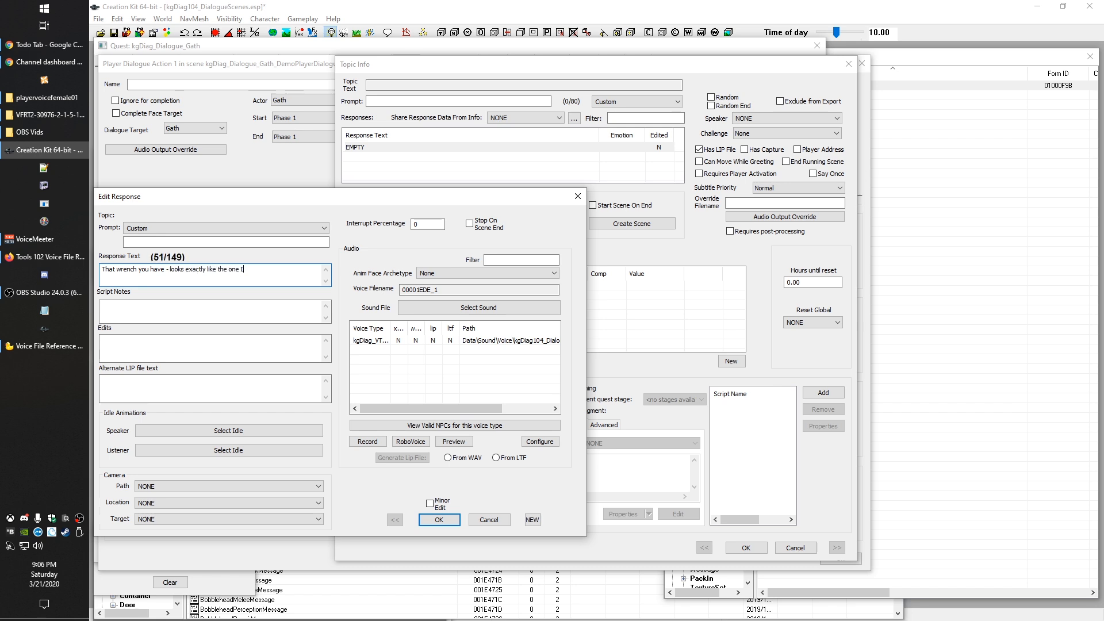
{"action": "type", "text": "s morning."}
Set the NPC question response's Anim Face Archetype to Confident and select the kgDiag voice type entry
{"action": "left_click", "coordinate": [443, 271]}
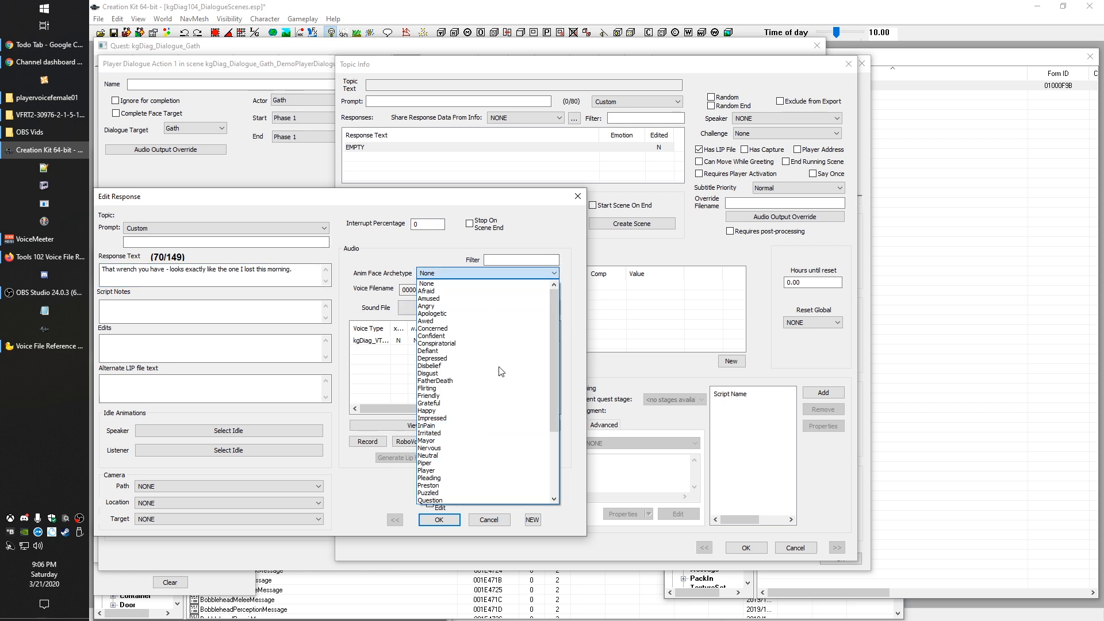
{"action": "left_click", "coordinate": [438, 337]}
{"action": "left_click", "coordinate": [376, 341]}
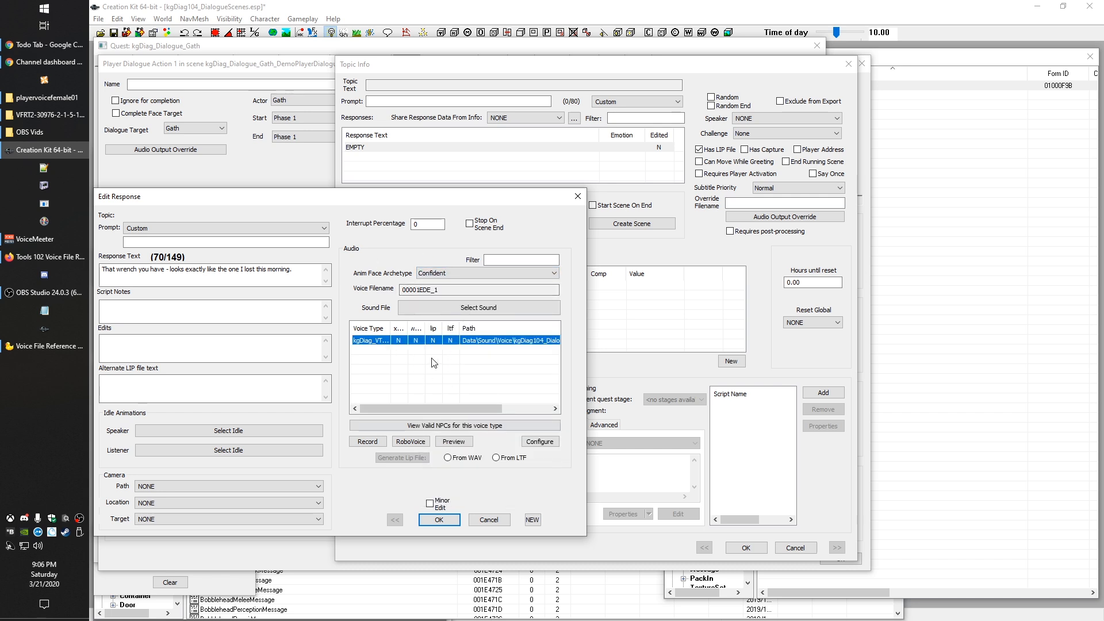
Examine the available Anim Face Archetype options for the question response, keeping Confident
{"action": "left_click", "coordinate": [448, 274]}
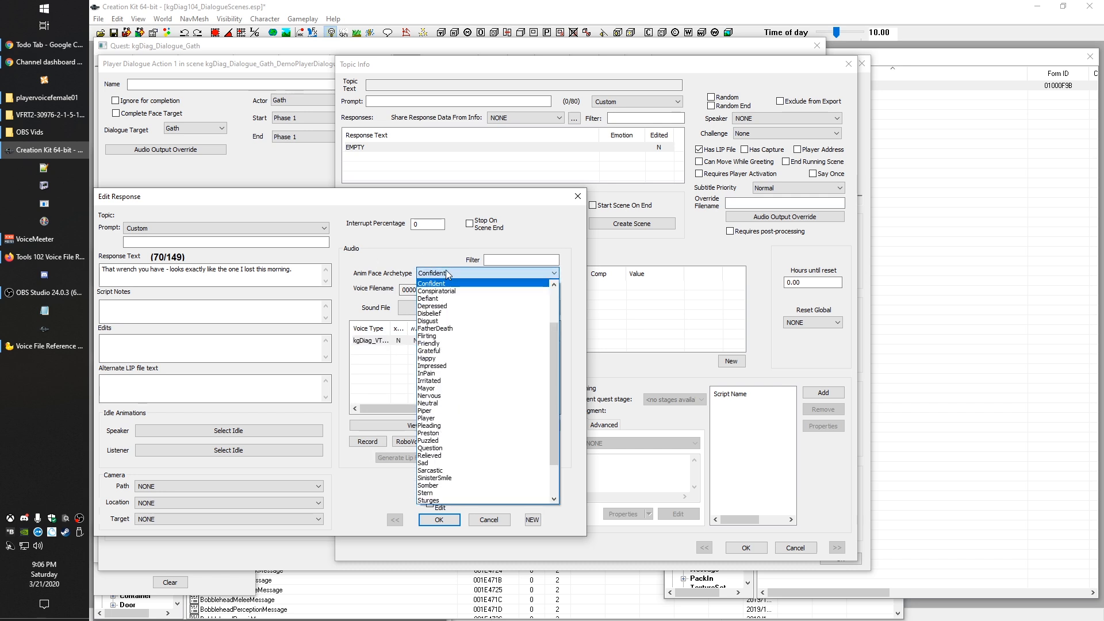
{"action": "left_click", "coordinate": [448, 274]}
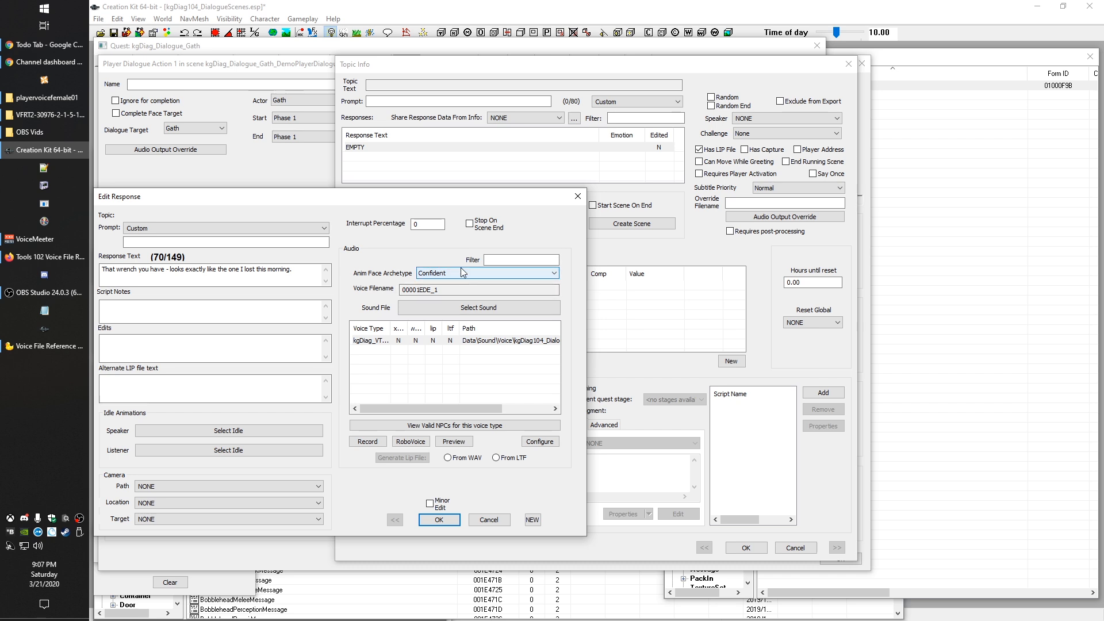
{"action": "left_click", "coordinate": [458, 274]}
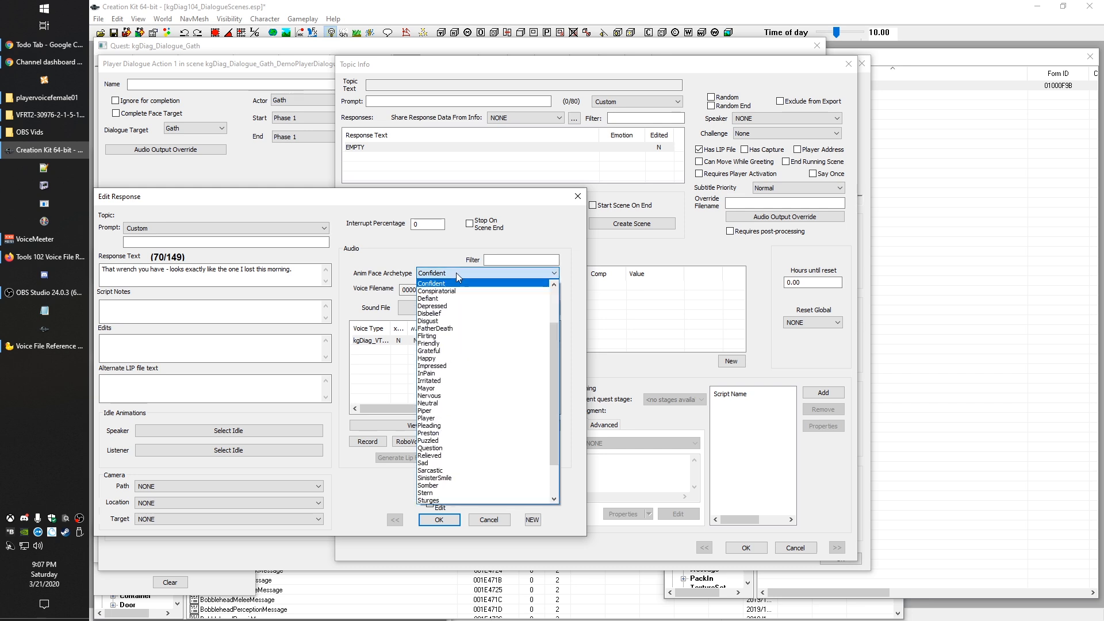
{"action": "left_click", "coordinate": [457, 272]}
{"action": "left_click", "coordinate": [457, 272]}
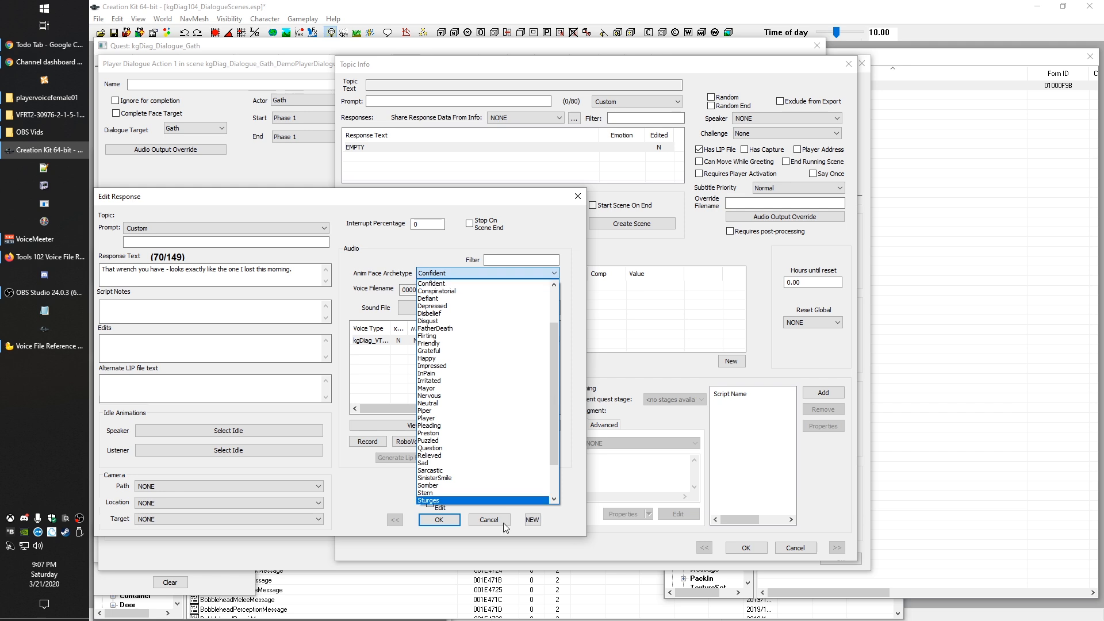
{"action": "left_click", "coordinate": [460, 275]}
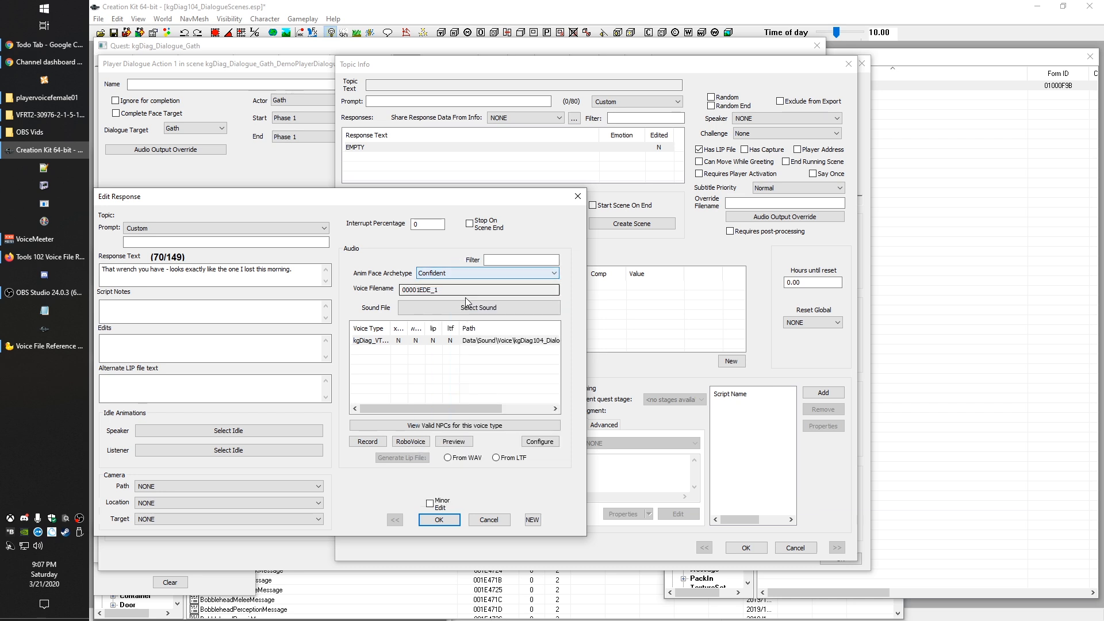
{"action": "left_click", "coordinate": [470, 274]}
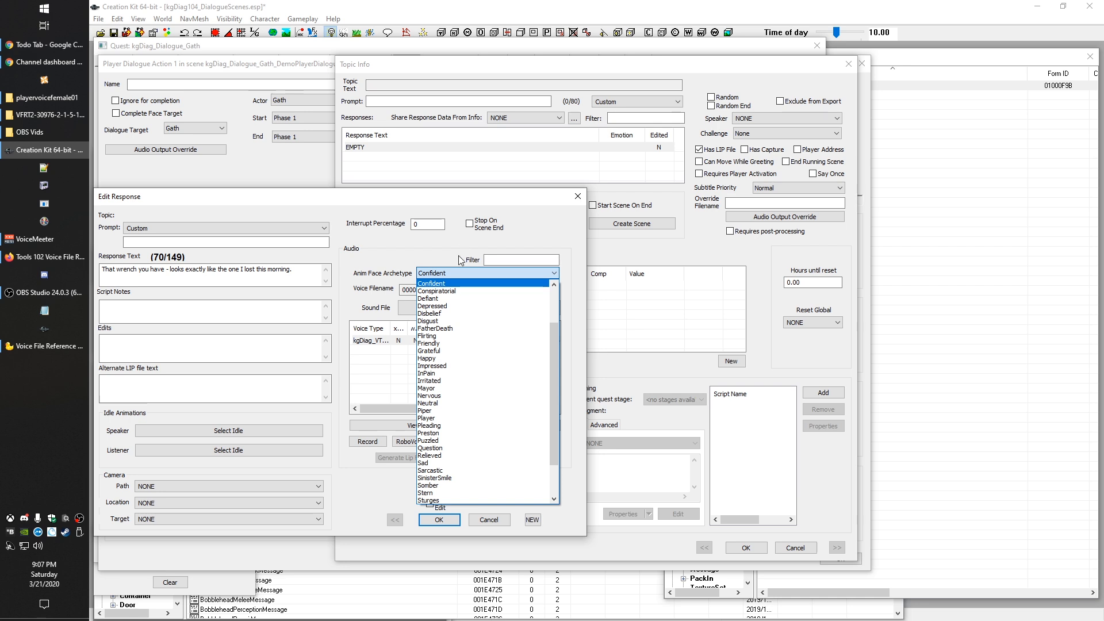
{"action": "left_click", "coordinate": [454, 283]}
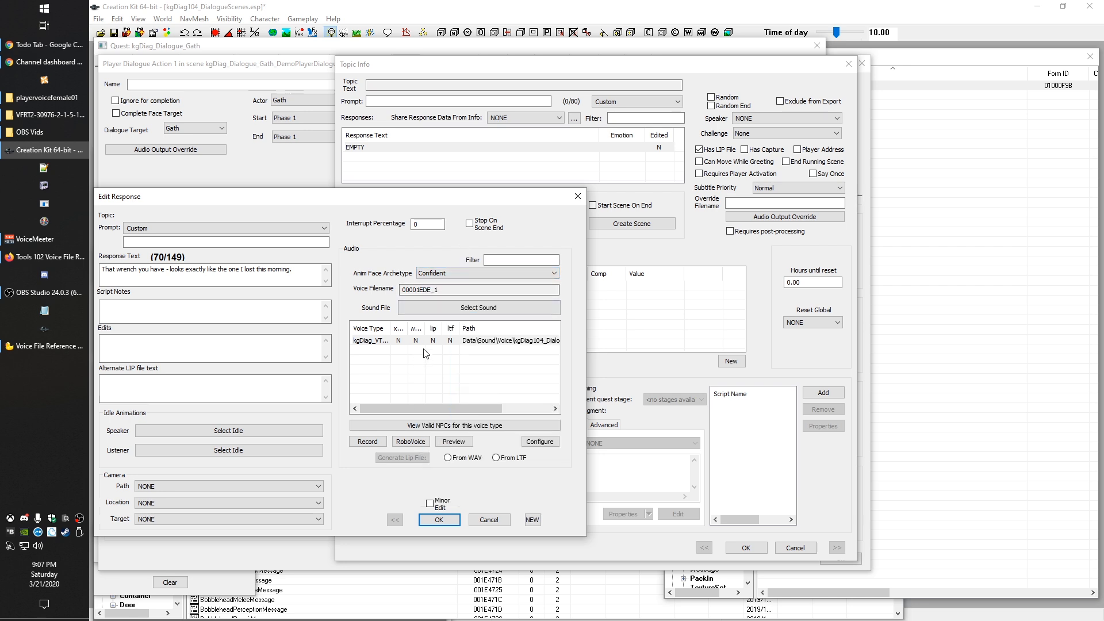
{"action": "left_click", "coordinate": [405, 341]}
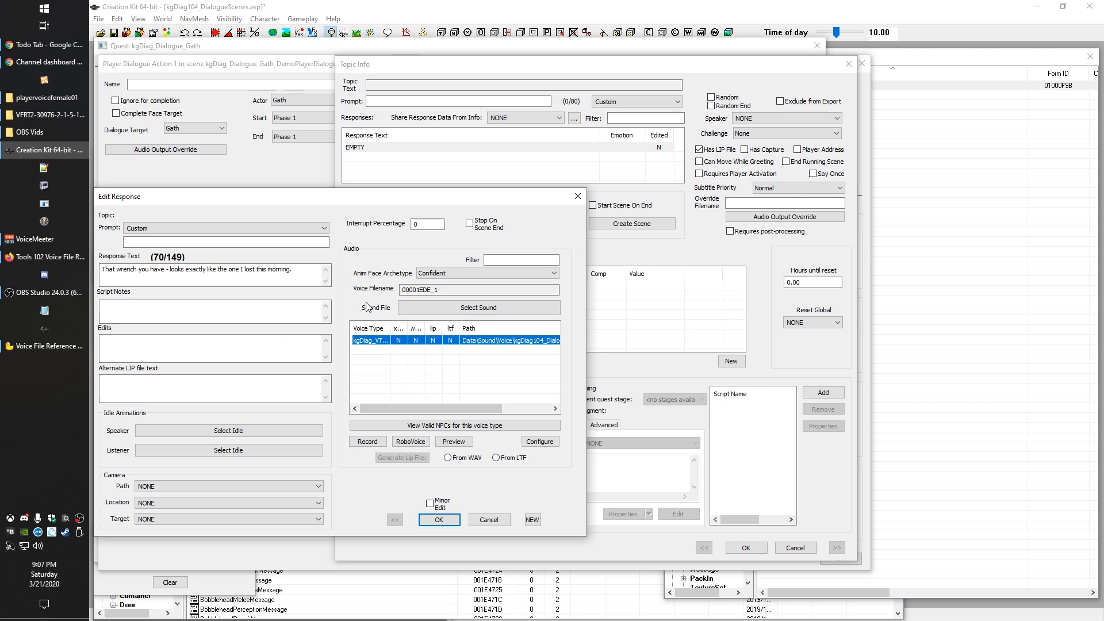
{"action": "left_click", "coordinate": [455, 275]}
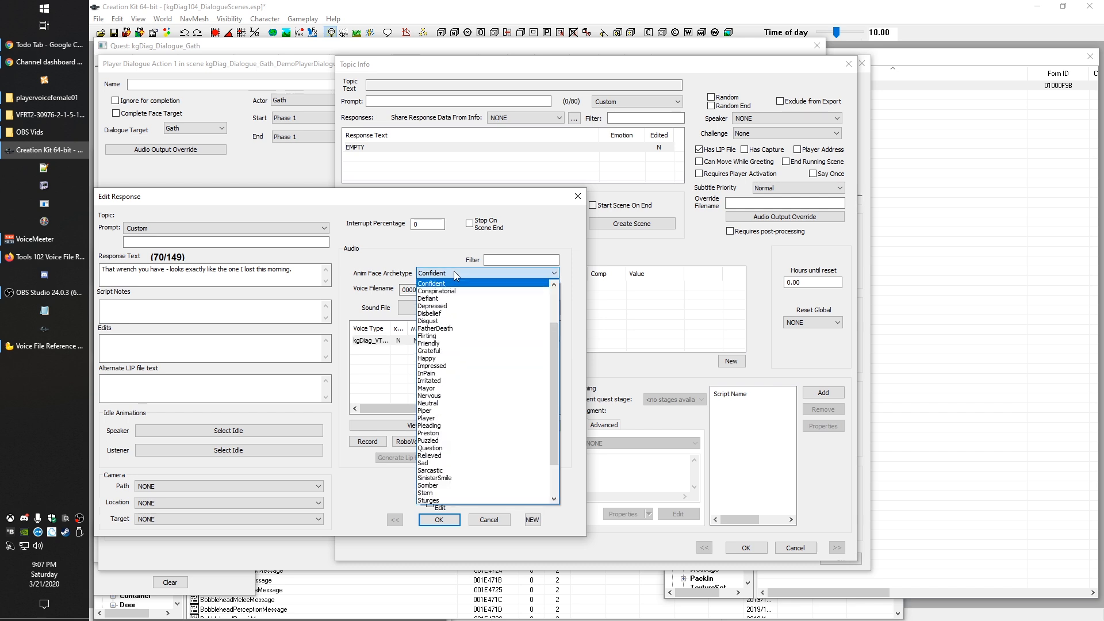
{"action": "left_click", "coordinate": [453, 271]}
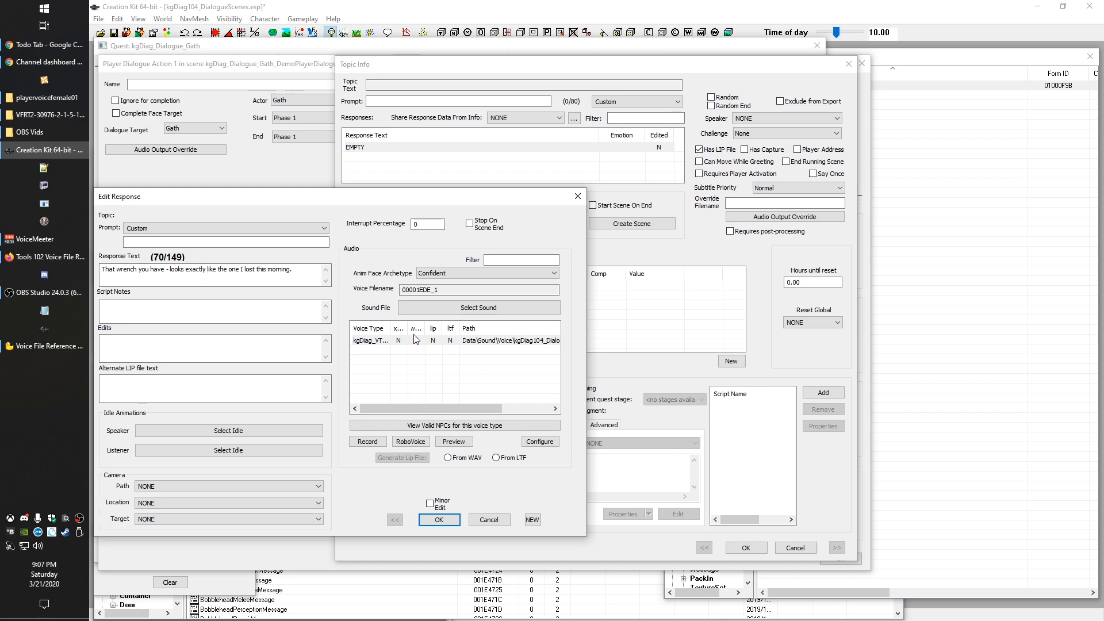
Record and save Gath's voice audio for the NPC question response, and accept the response, its info and the player dialogue action
{"action": "left_click", "coordinate": [368, 441]}
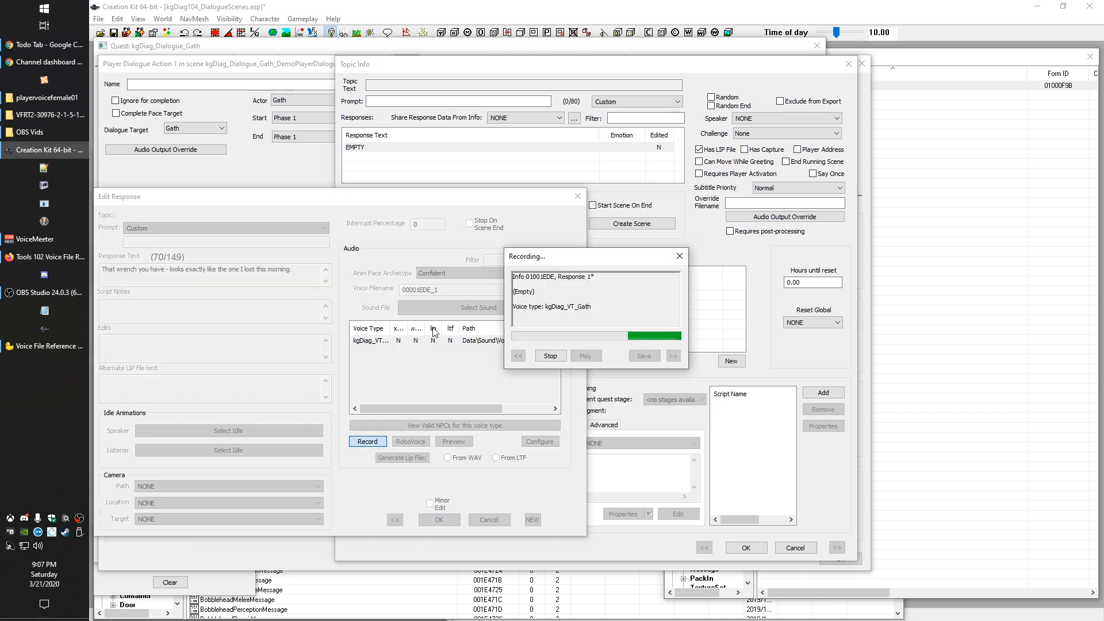
{"action": "left_click", "coordinate": [545, 358]}
{"action": "left_click", "coordinate": [643, 356]}
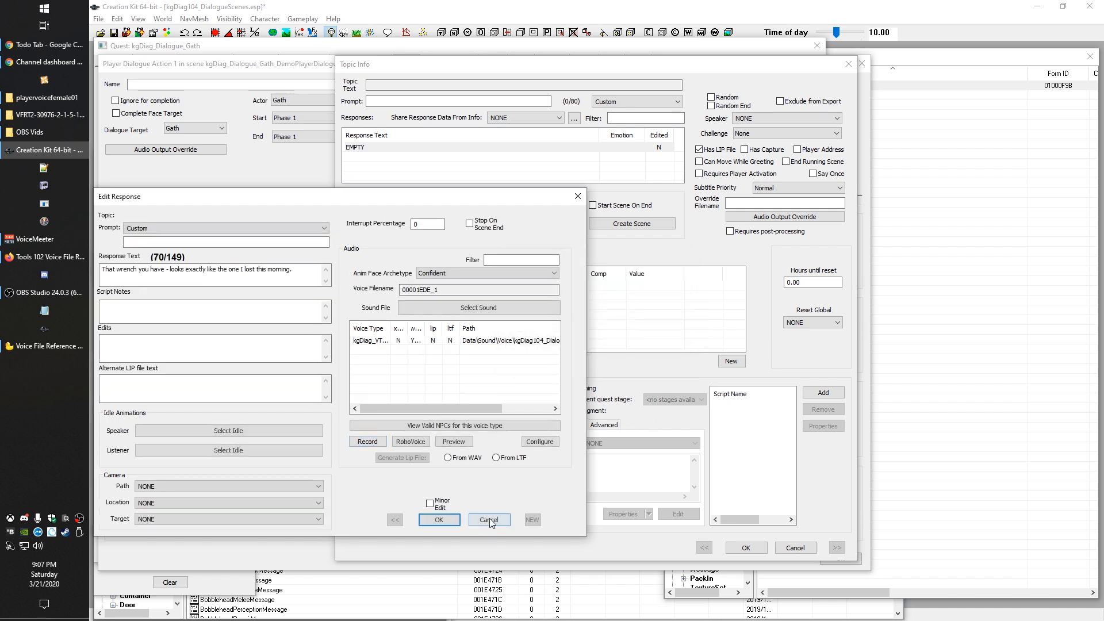
{"action": "left_click", "coordinate": [439, 519]}
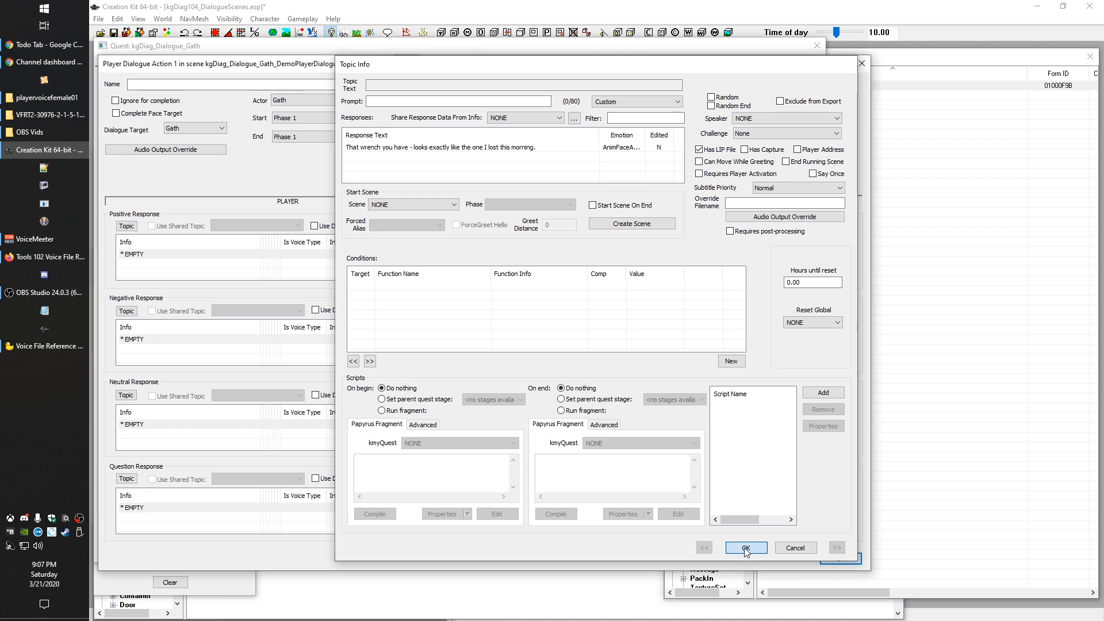
{"action": "left_click", "coordinate": [745, 547]}
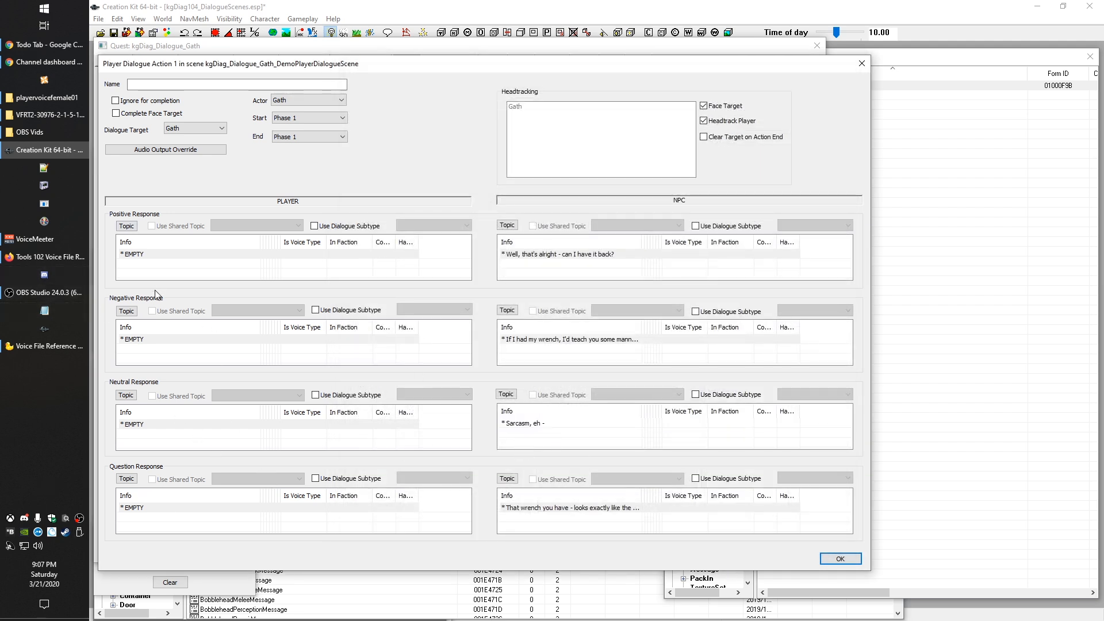
{"action": "left_click", "coordinate": [840, 558]}
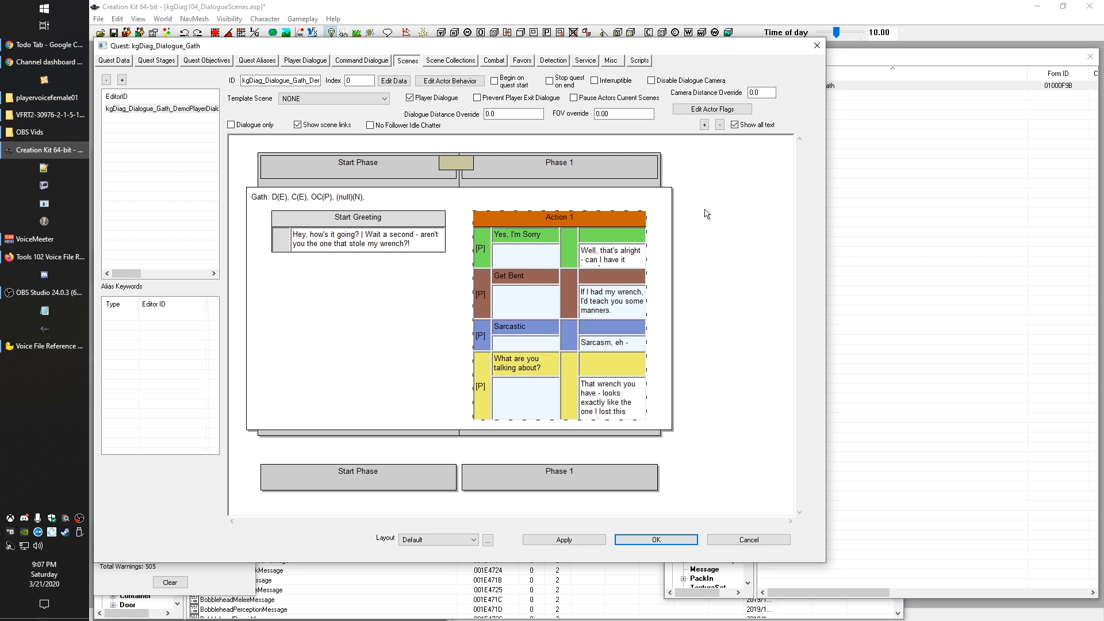
Examine the commands available for the scene, its actor track and Phase 1, and Phase 1's completion settings
{"action": "right_click", "coordinate": [689, 176]}
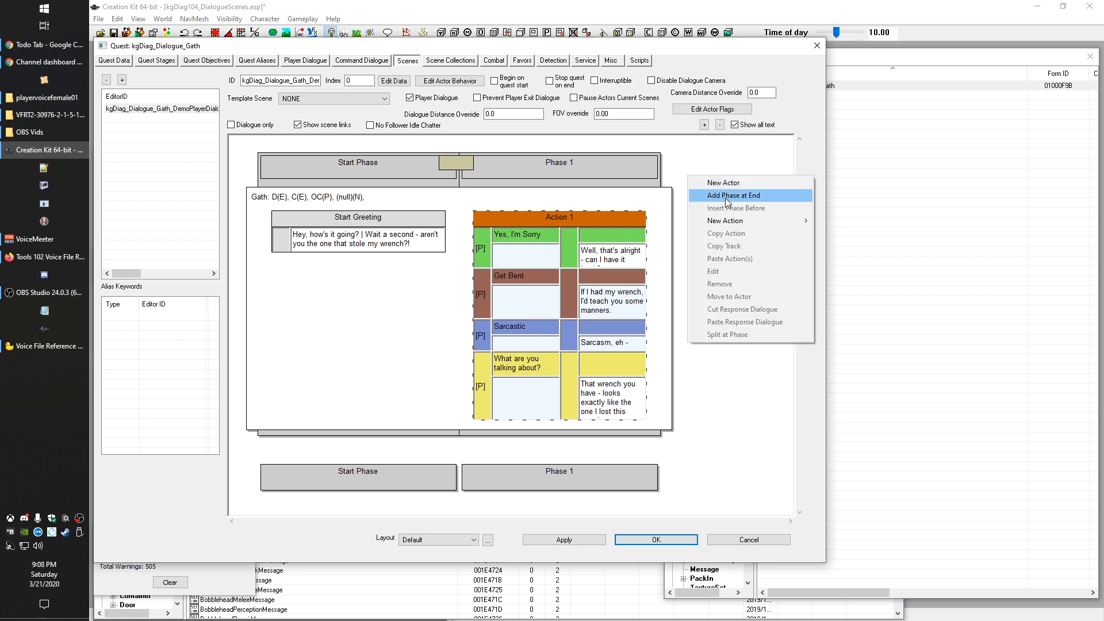
{"action": "left_click", "coordinate": [669, 151]}
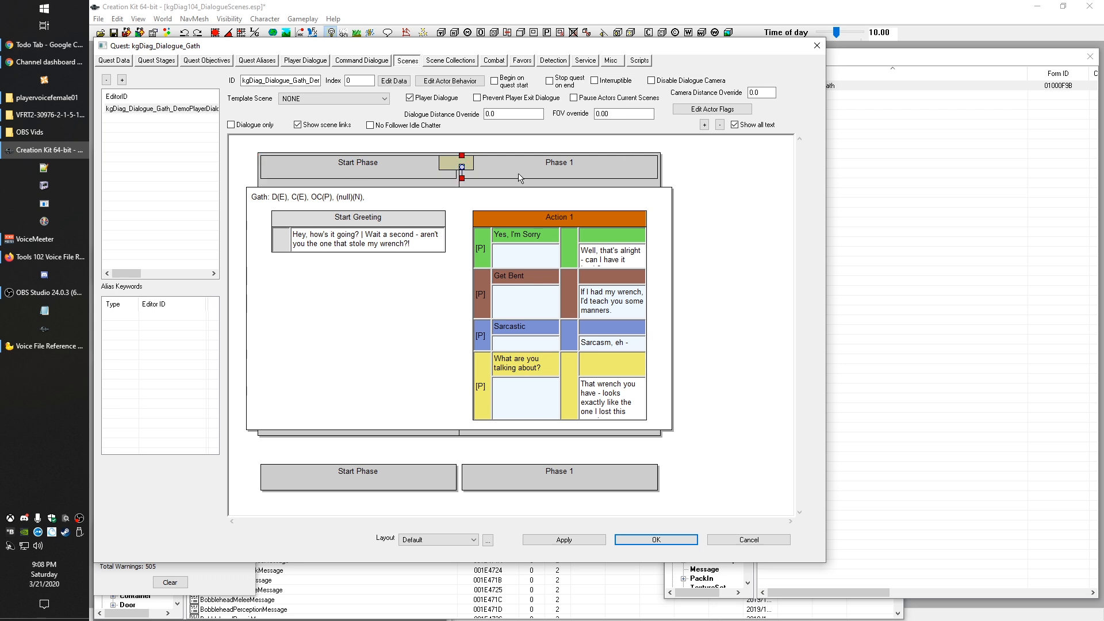
{"action": "right_click", "coordinate": [706, 159]}
{"action": "left_click", "coordinate": [691, 153]}
{"action": "right_click", "coordinate": [532, 198]}
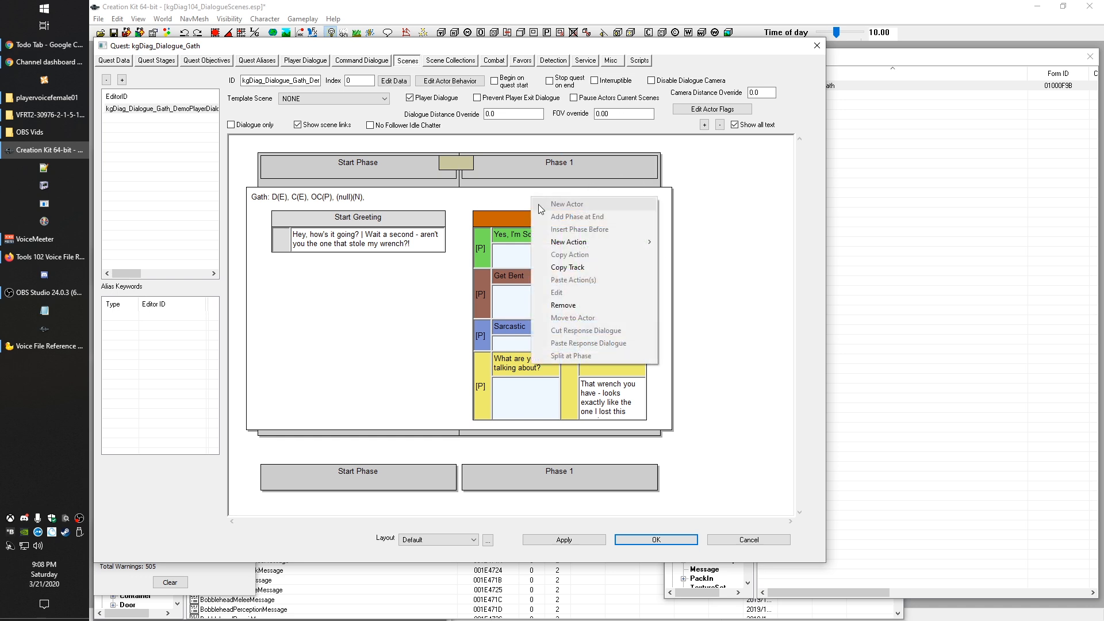
{"action": "mouse_move", "coordinate": [569, 242]}
{"action": "left_click", "coordinate": [508, 198]}
{"action": "right_click", "coordinate": [698, 182]}
{"action": "left_click", "coordinate": [669, 165]}
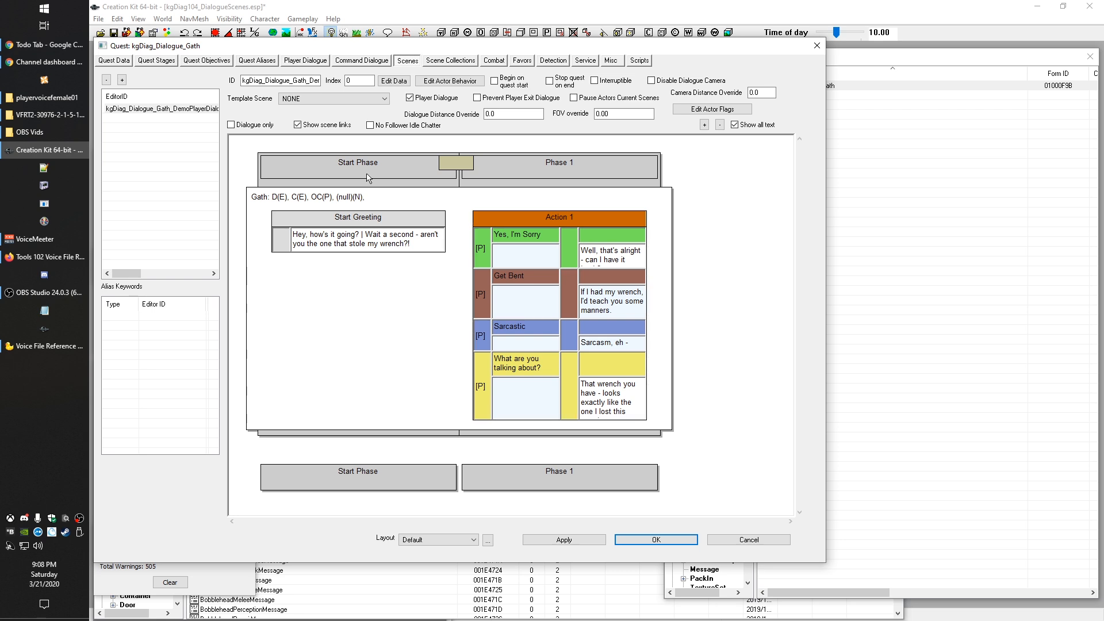
{"action": "right_click", "coordinate": [605, 167]}
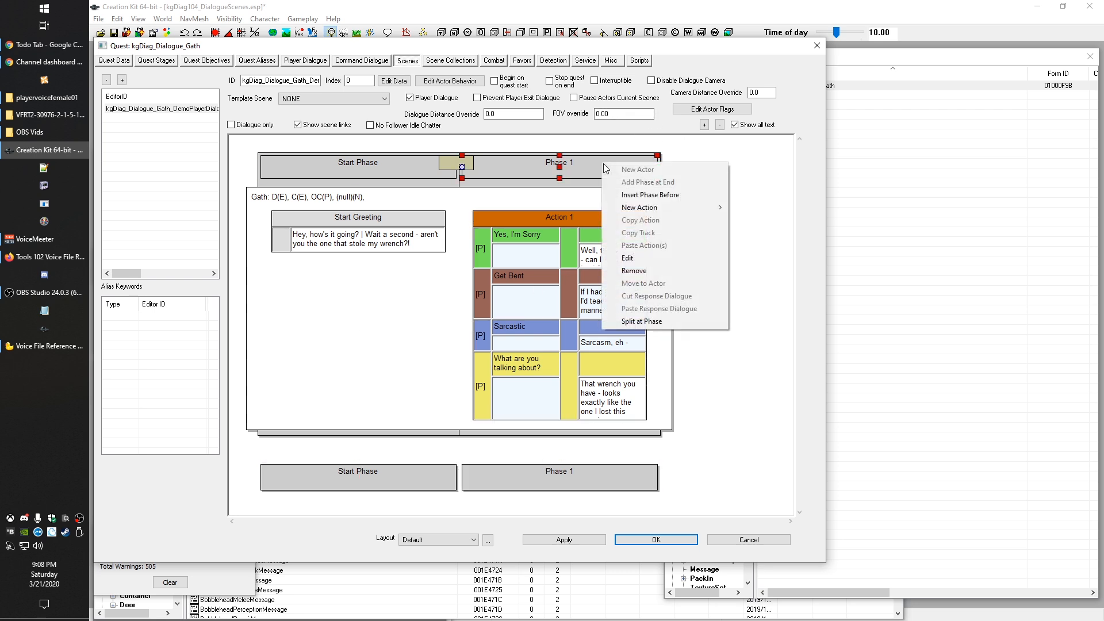
{"action": "left_click", "coordinate": [520, 197]}
{"action": "double_click", "coordinate": [532, 165]}
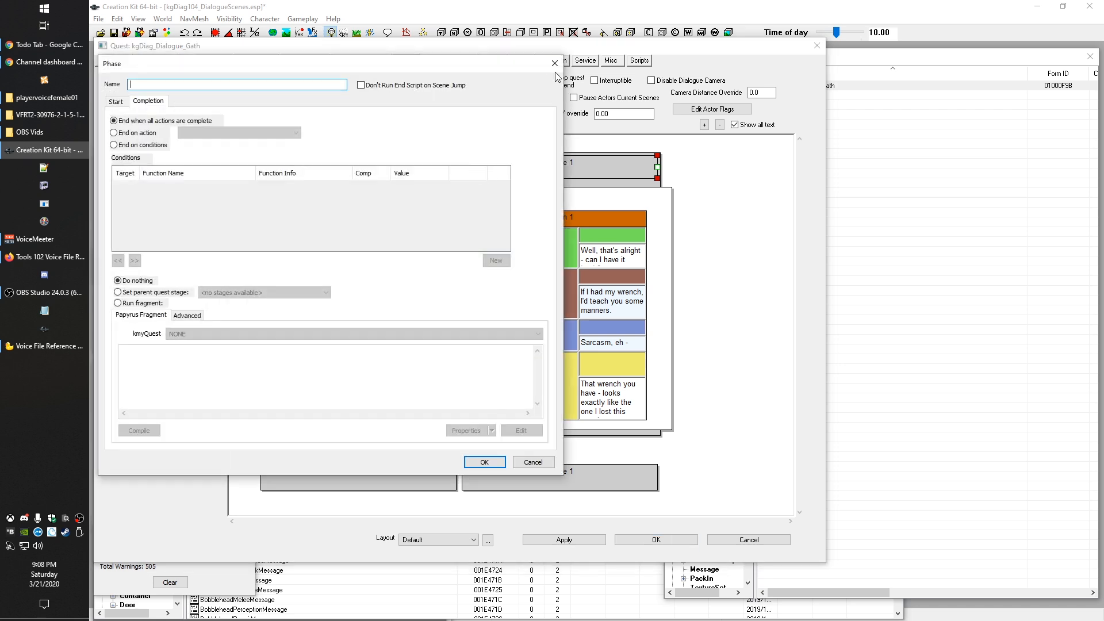
{"action": "left_click", "coordinate": [555, 63]}
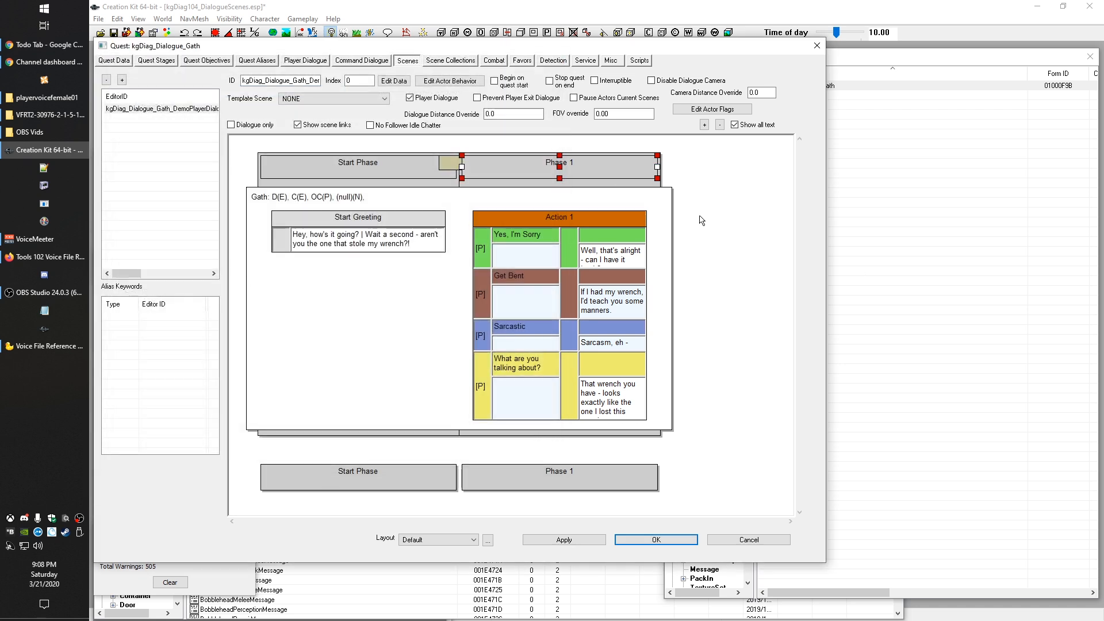
Add a new phase at the end of the scene, after Phase 1
{"action": "right_click", "coordinate": [591, 159]}
{"action": "left_click", "coordinate": [751, 185]}
{"action": "right_click", "coordinate": [732, 169]}
{"action": "left_click", "coordinate": [764, 183]}
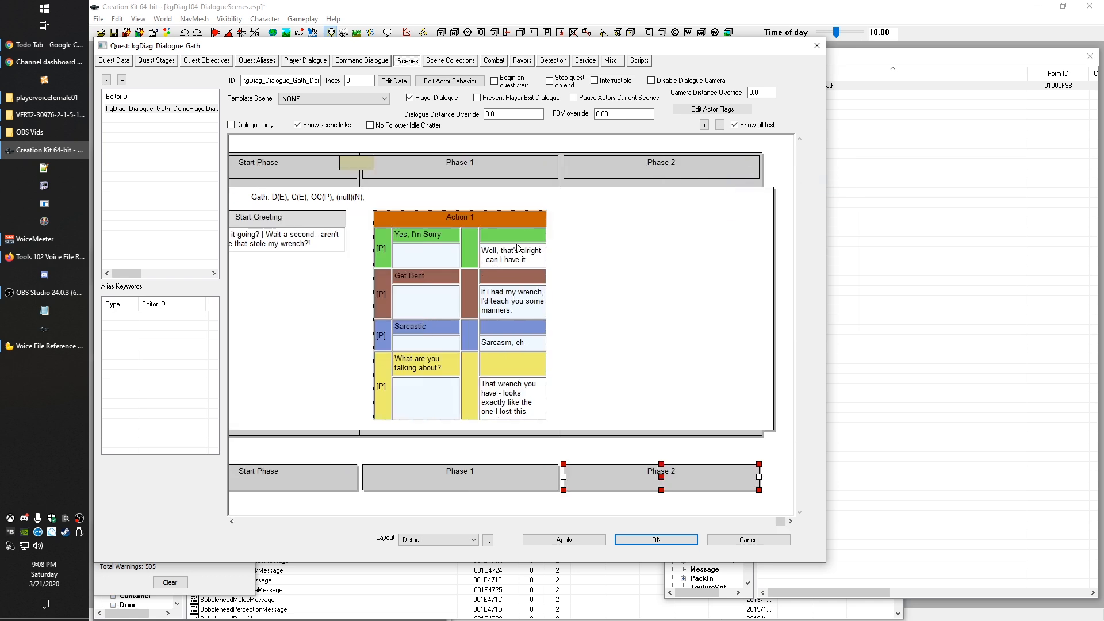
Add a dialogue action to Gath's track in Phase 2 and accept its default settings
{"action": "right_click", "coordinate": [628, 229]}
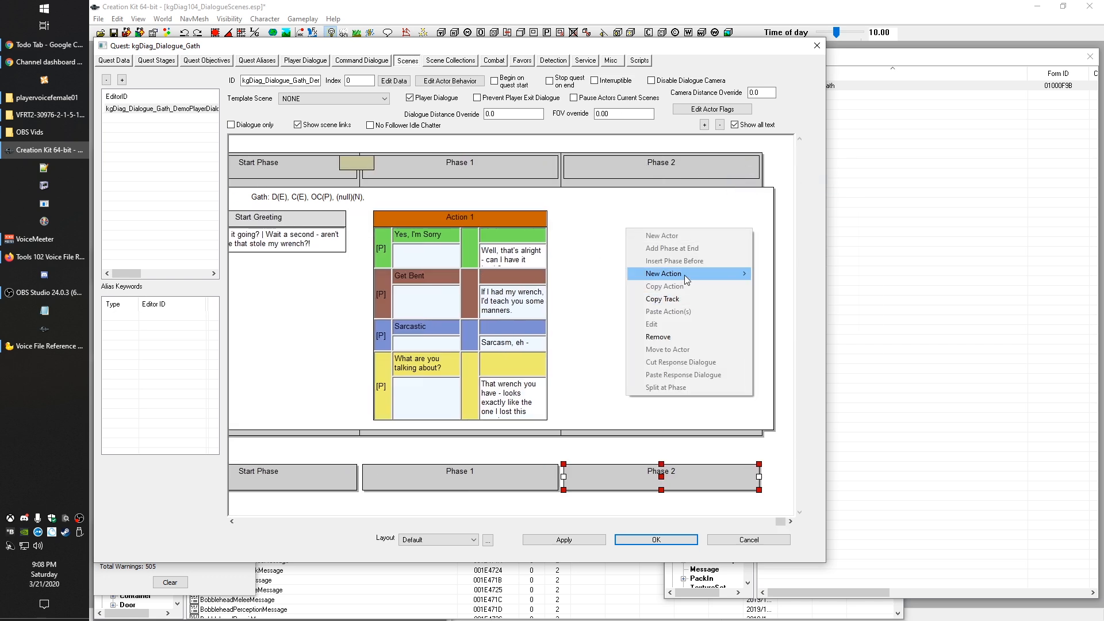
{"action": "mouse_move", "coordinate": [686, 274]}
{"action": "left_click", "coordinate": [808, 277]}
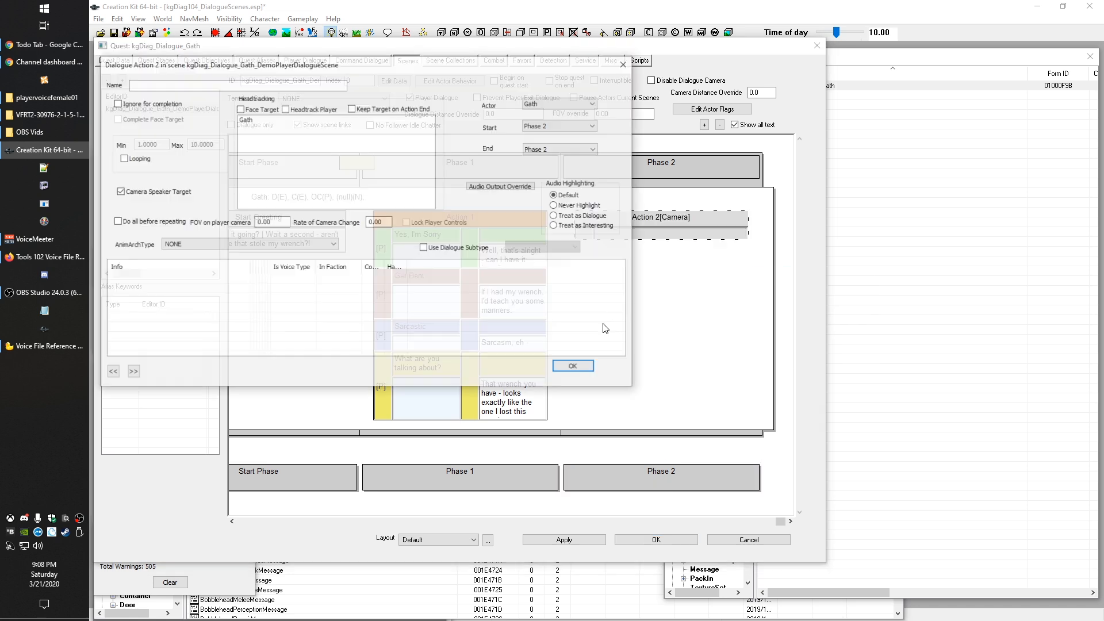
{"action": "left_click", "coordinate": [575, 367]}
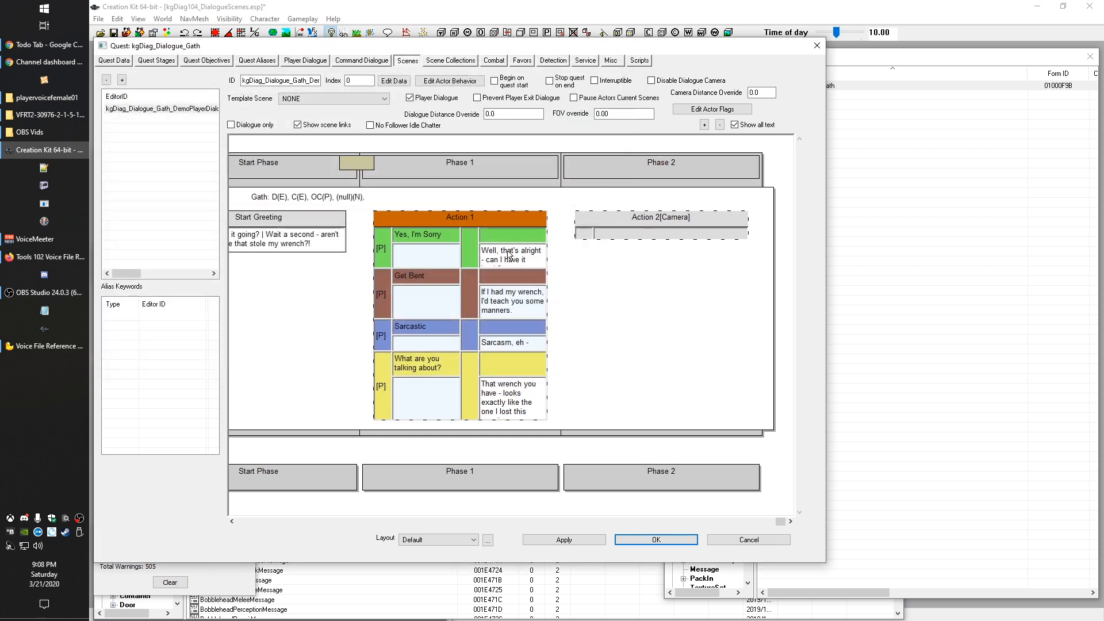
Reopen the Phase 2 dialogue action and add a response with the text "You know what, forget - I have another right here."
{"action": "left_click_drag", "start_coordinate": [268, 270], "coordinate": [293, 302]}
{"action": "left_click", "coordinate": [702, 167]}
{"action": "double_click", "coordinate": [635, 238]}
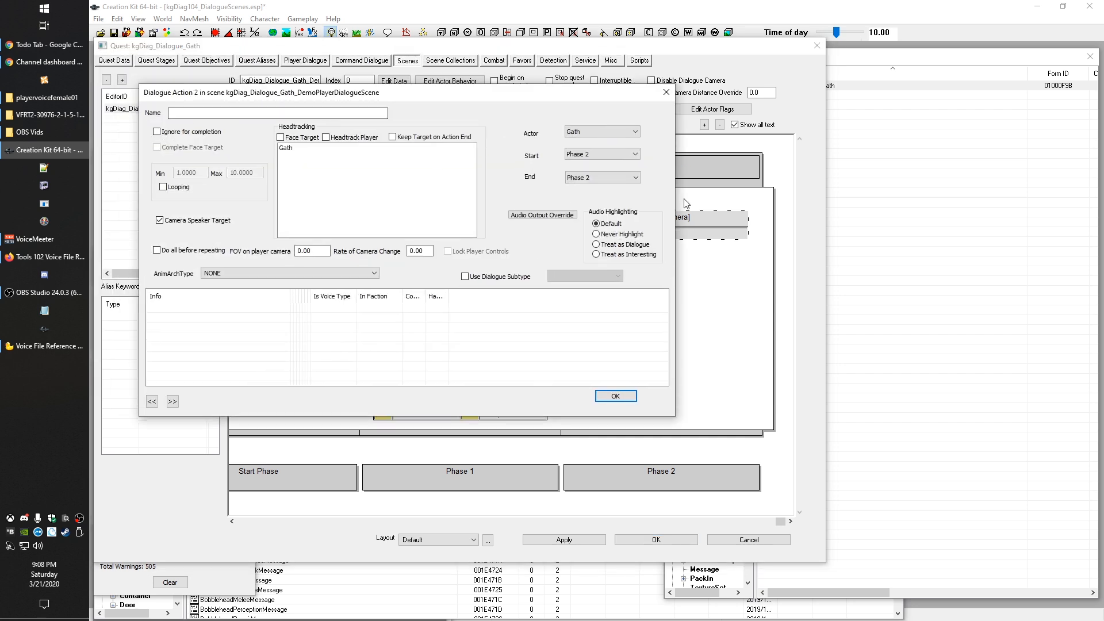
{"action": "right_click", "coordinate": [165, 309]}
{"action": "left_click", "coordinate": [184, 315]}
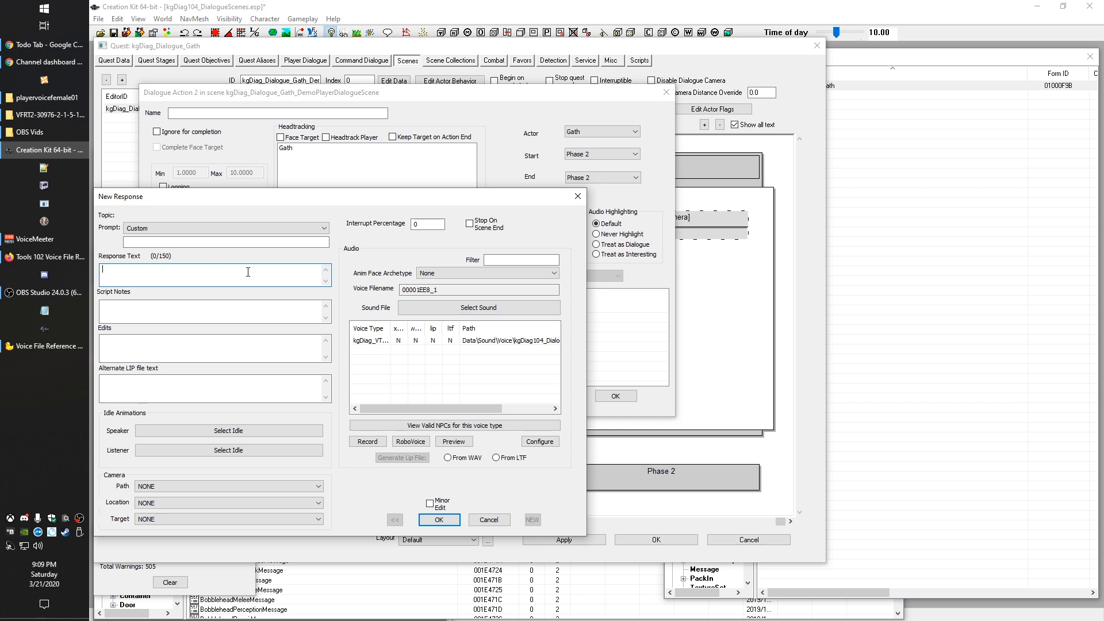
{"action": "type", "text": "You know what, forget - I have anoth"}
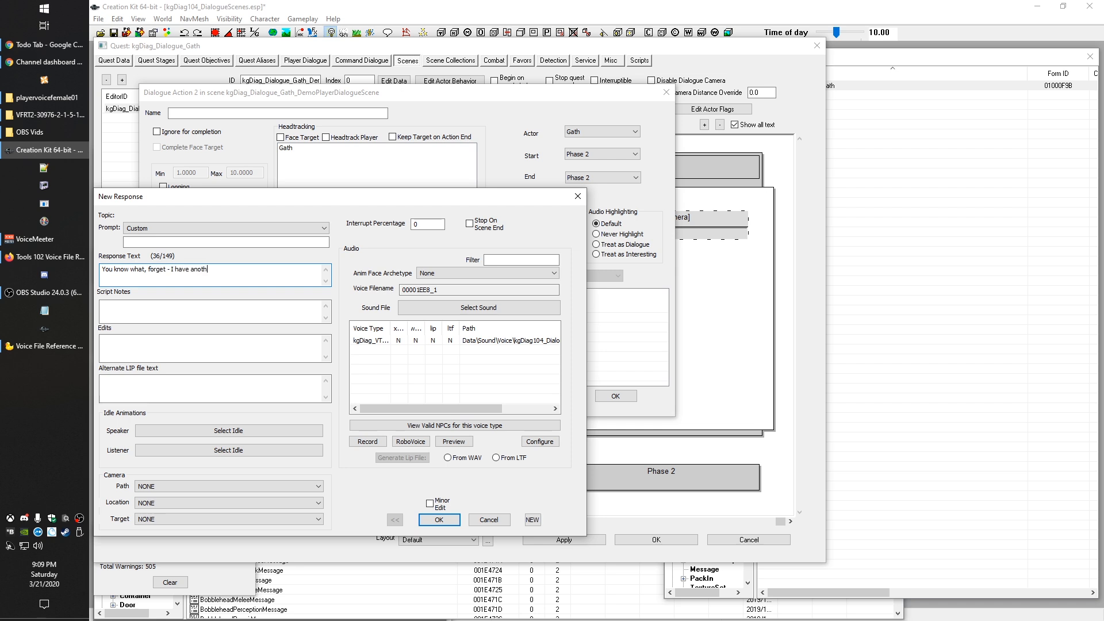
{"action": "type", "text": "er right h"}
Set the new response's face archetype to Thinking, then record and save a voice take for it
{"action": "left_click", "coordinate": [449, 274]}
{"action": "scroll", "coordinate": [449, 391], "scroll_direction": "down", "scroll_amount": 7}
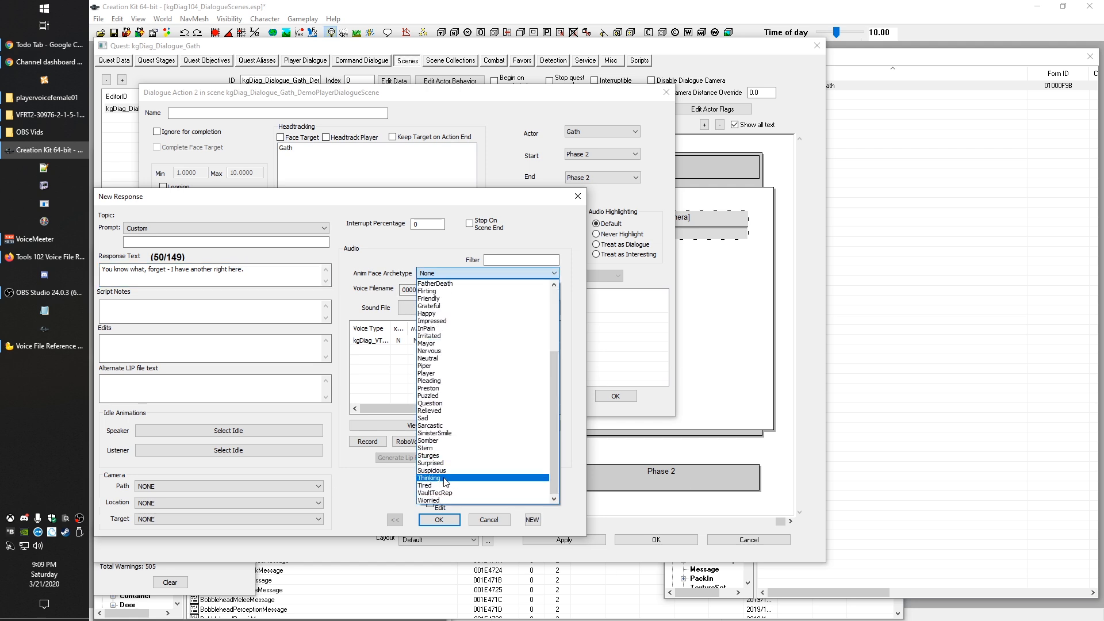
{"action": "left_click", "coordinate": [446, 478]}
{"action": "left_click", "coordinate": [419, 340]}
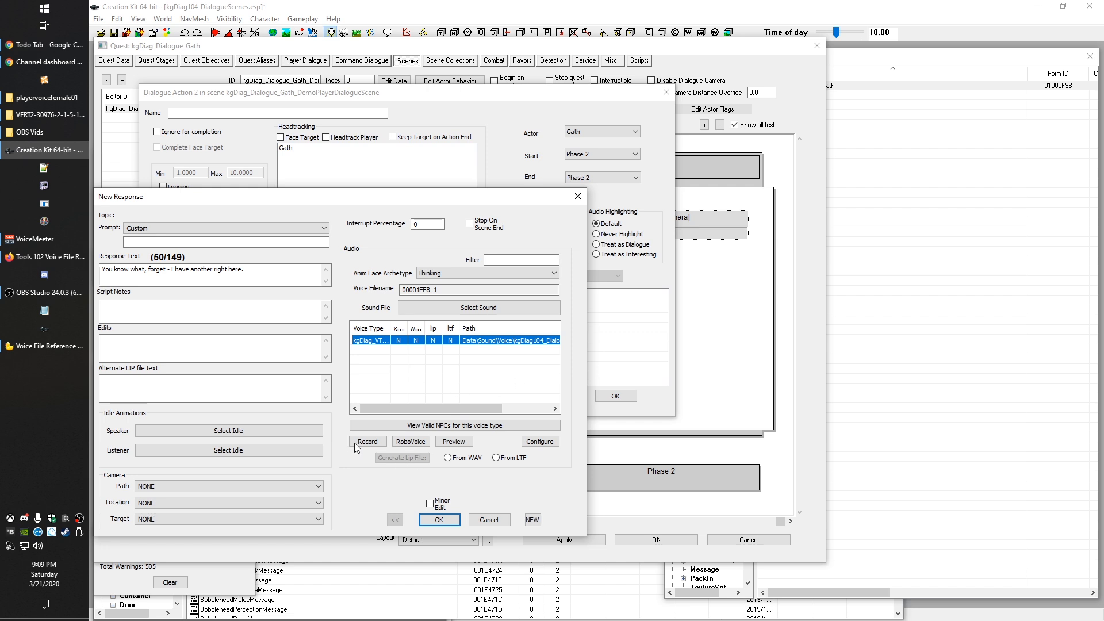
{"action": "left_click", "coordinate": [382, 441]}
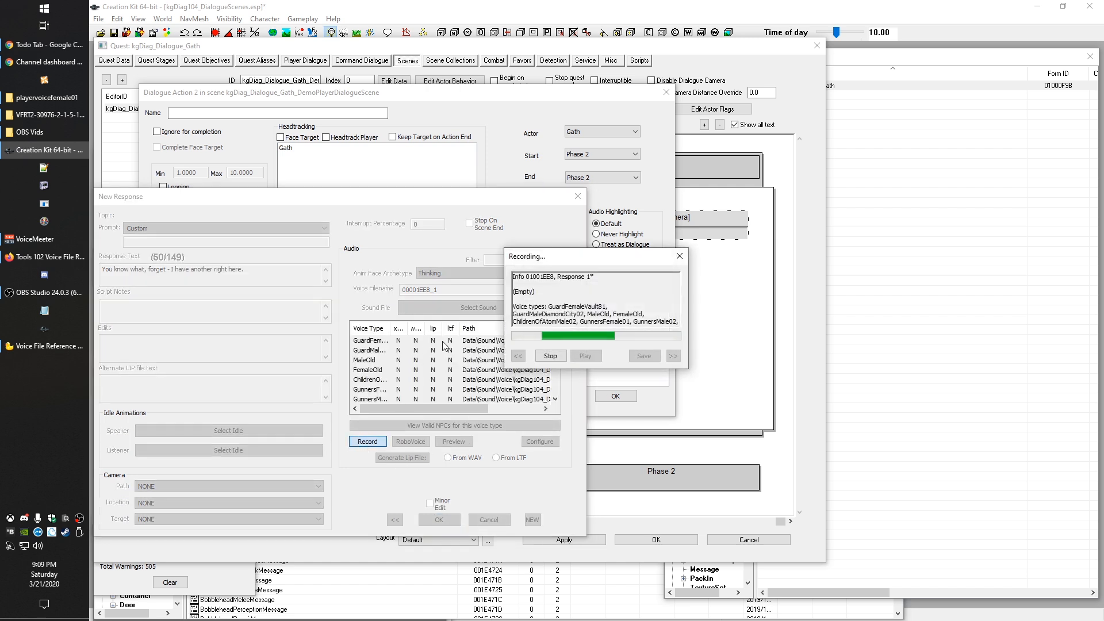
{"action": "left_click", "coordinate": [553, 356]}
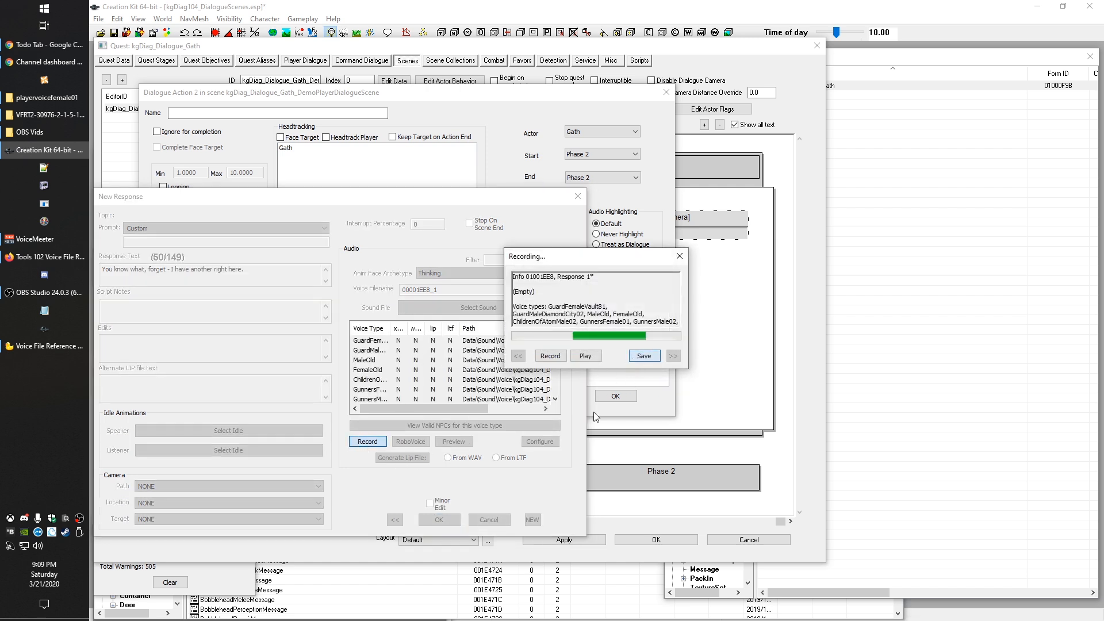
{"action": "left_click", "coordinate": [644, 356]}
Correct the response text to "You know what, forget it - I have another right here." and accept the response, its topic info and the Phase 2 action
{"action": "left_click", "coordinate": [168, 269]}
{"action": "type", "text": "iut"}
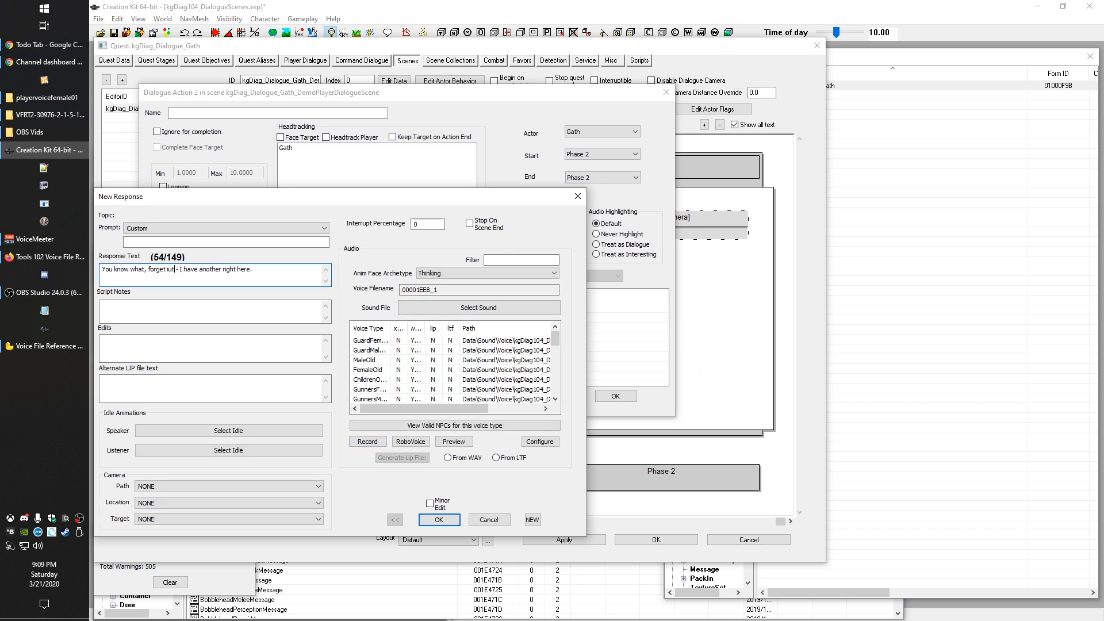
{"action": "key", "text": "BackSpace"}
{"action": "left_click", "coordinate": [430, 524]}
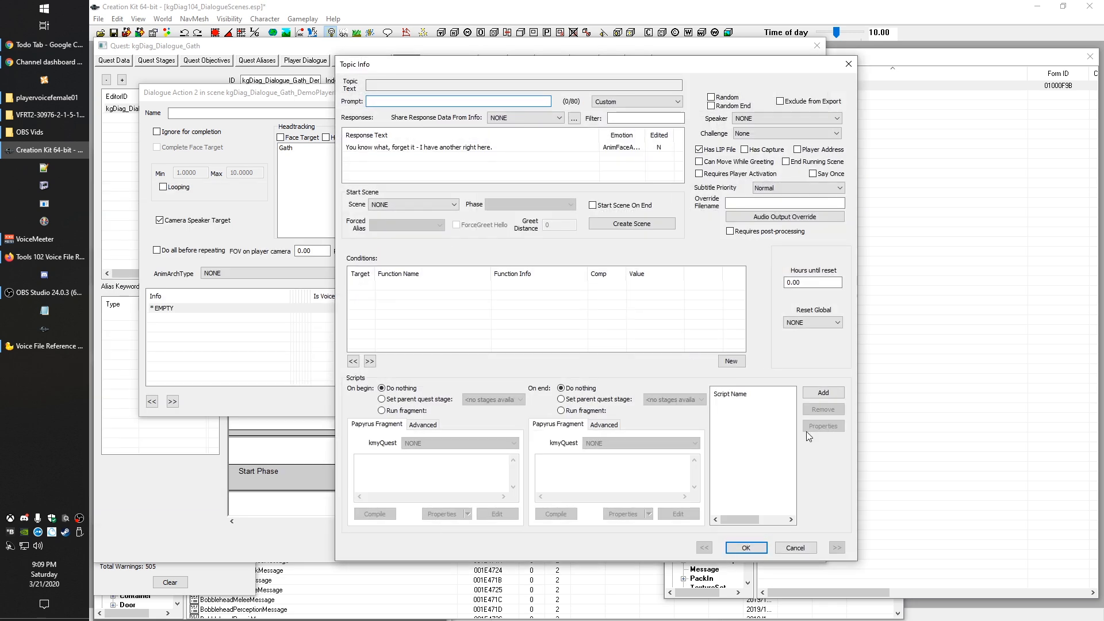
{"action": "left_click", "coordinate": [746, 547]}
{"action": "left_click", "coordinate": [609, 402]}
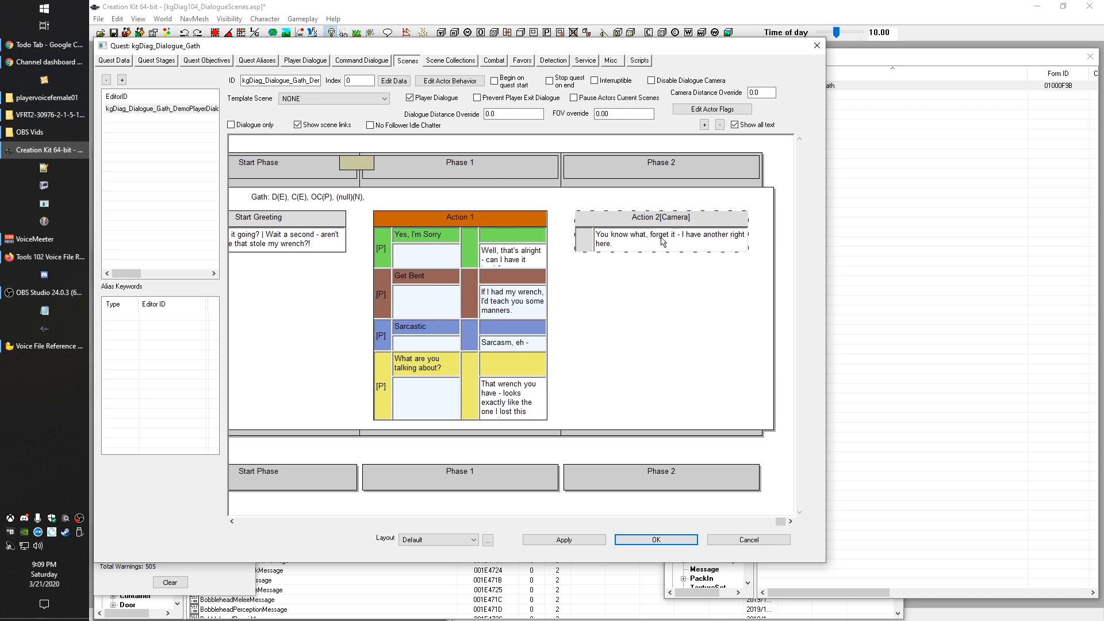
Examine the Phase 1 player dialogue action and the topic info of Gath's positive reply
{"action": "double_click", "coordinate": [477, 216]}
{"action": "double_click", "coordinate": [546, 256]}
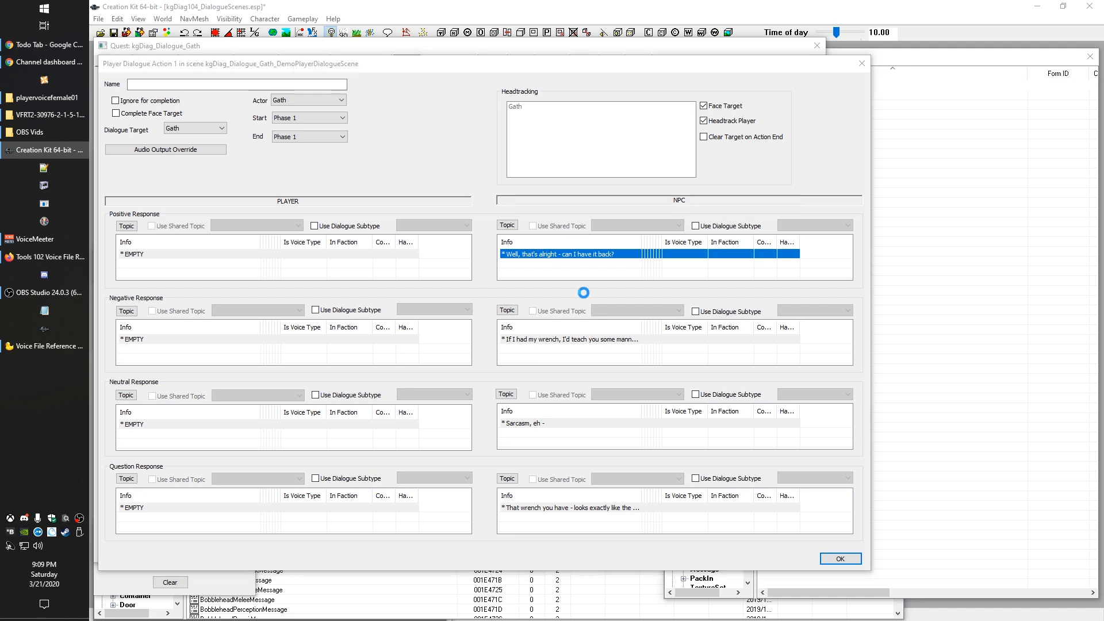
{"action": "left_click_drag", "start_coordinate": [363, 64], "coordinate": [422, 40]}
{"action": "left_click", "coordinate": [804, 523]}
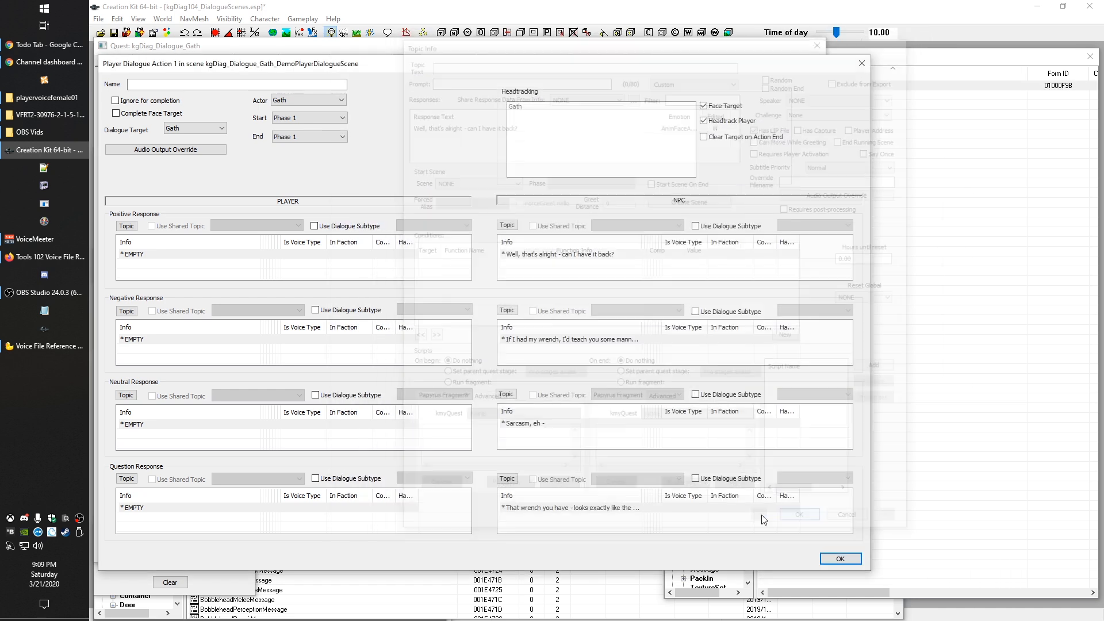
{"action": "left_click", "coordinate": [831, 558]}
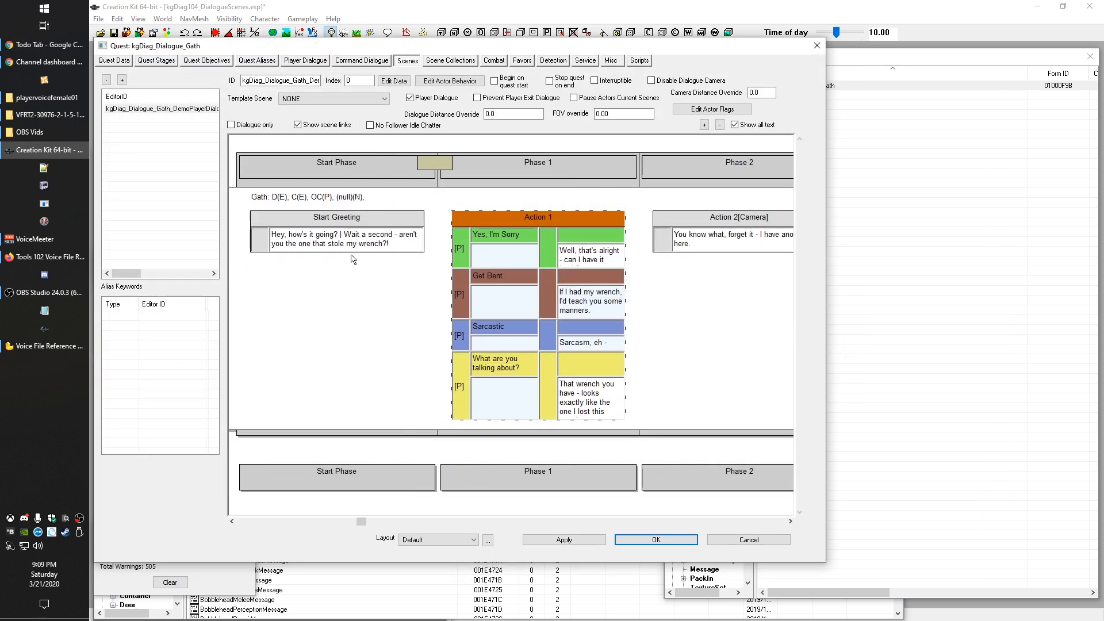
Examine the start greeting's topic info and follow the scene from the greeting through to Phase 2
{"action": "double_click", "coordinate": [347, 240]}
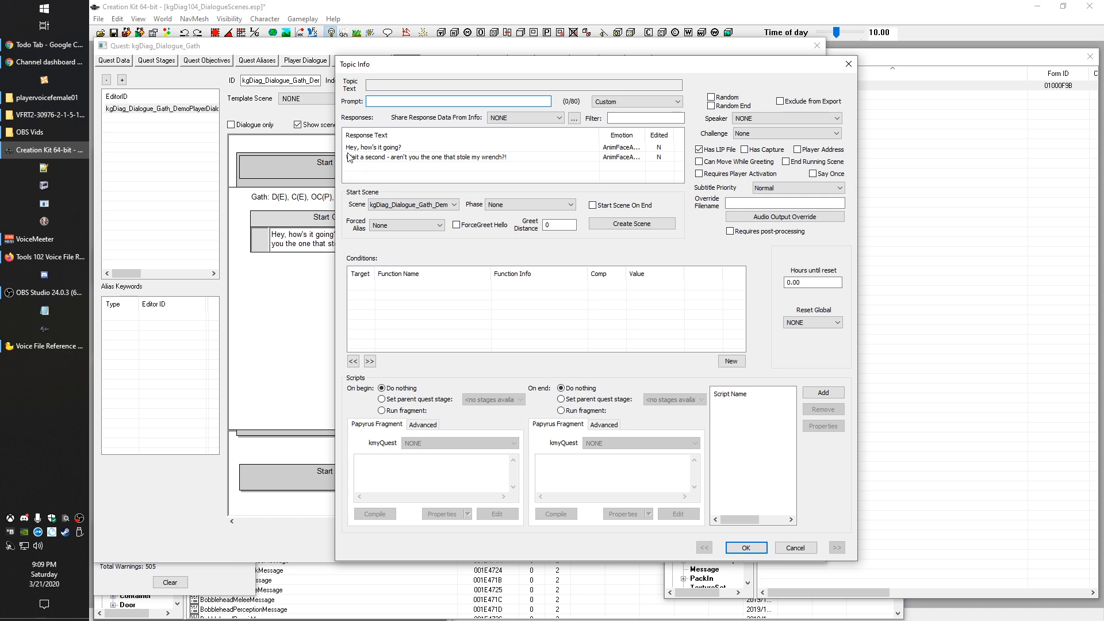
{"action": "left_click", "coordinate": [742, 548]}
{"action": "middle_click_drag", "start_coordinate": [396, 345], "coordinate": [389, 318]}
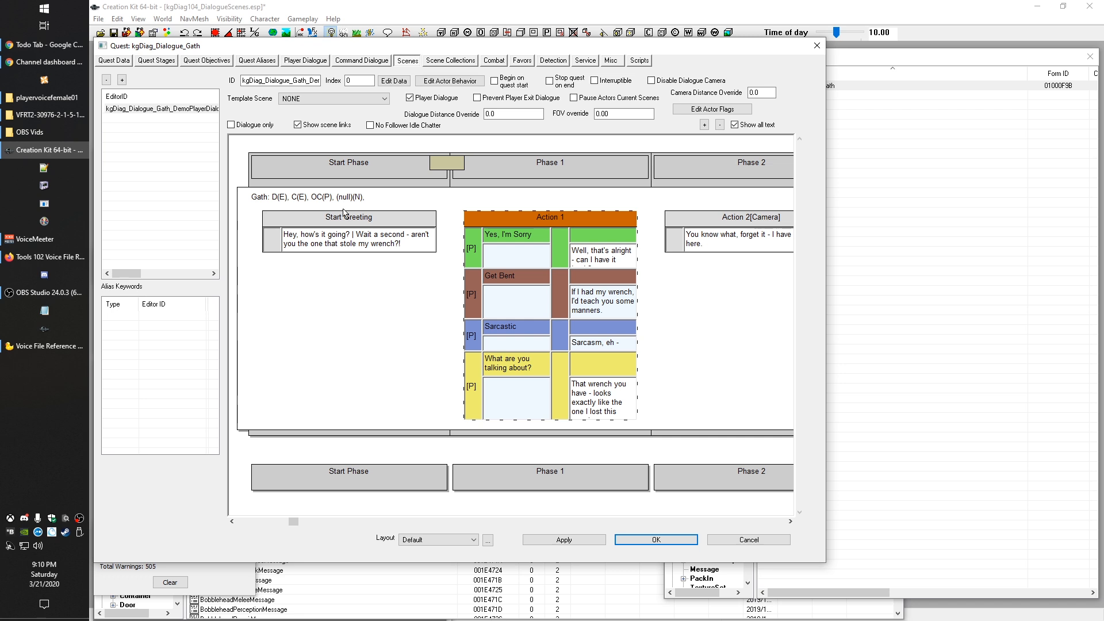
{"action": "middle_click_drag", "start_coordinate": [396, 327], "coordinate": [306, 328]}
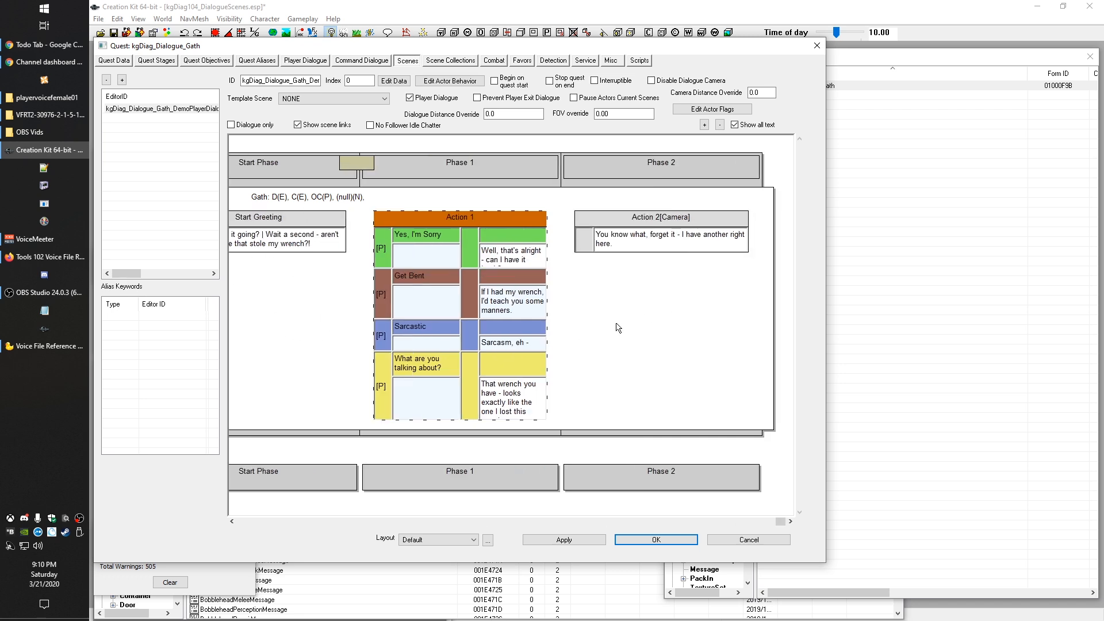
Compare Gath's Phase 1 reply and Phase 2 line, and review the start scene settings in the greeting's topic info
{"action": "left_click", "coordinate": [661, 240]}
{"action": "left_click", "coordinate": [521, 259]}
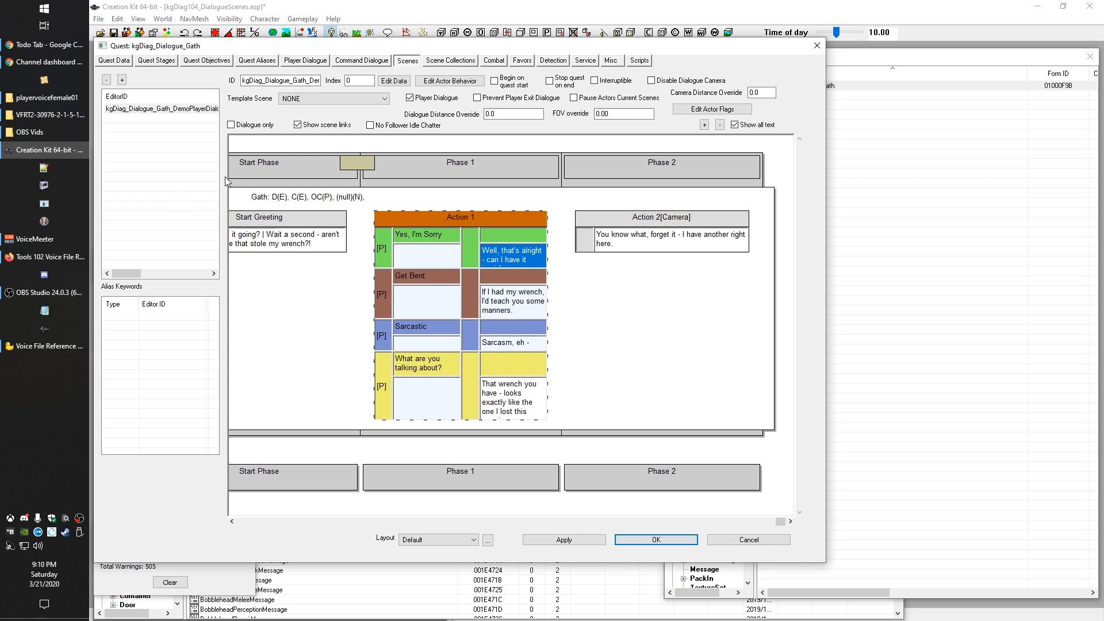
{"action": "left_click", "coordinate": [608, 241]}
{"action": "double_click", "coordinate": [281, 238]}
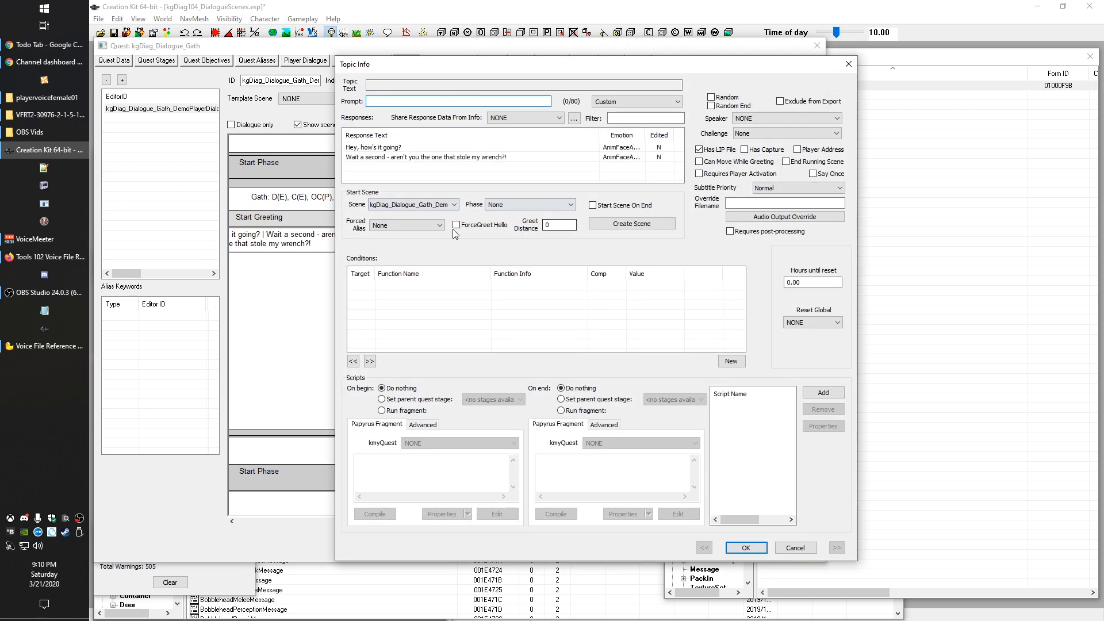
{"action": "left_click", "coordinate": [794, 548]}
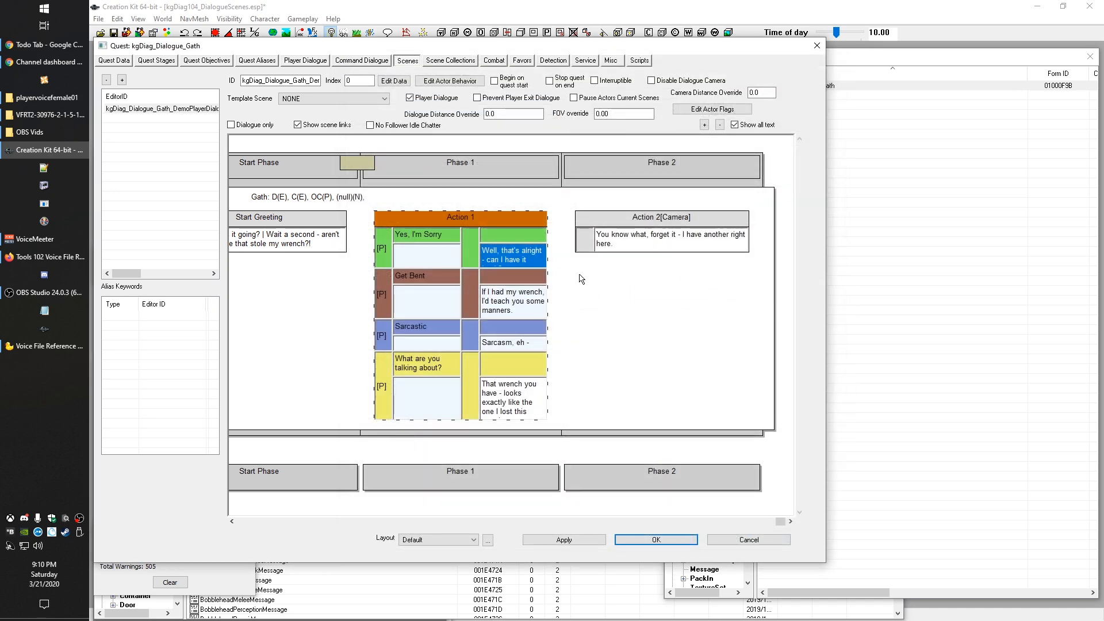
Examine the start scene options in the topic info of Gath's reply "Well, that's alright - can I have it back?"
{"action": "double_click", "coordinate": [526, 251]}
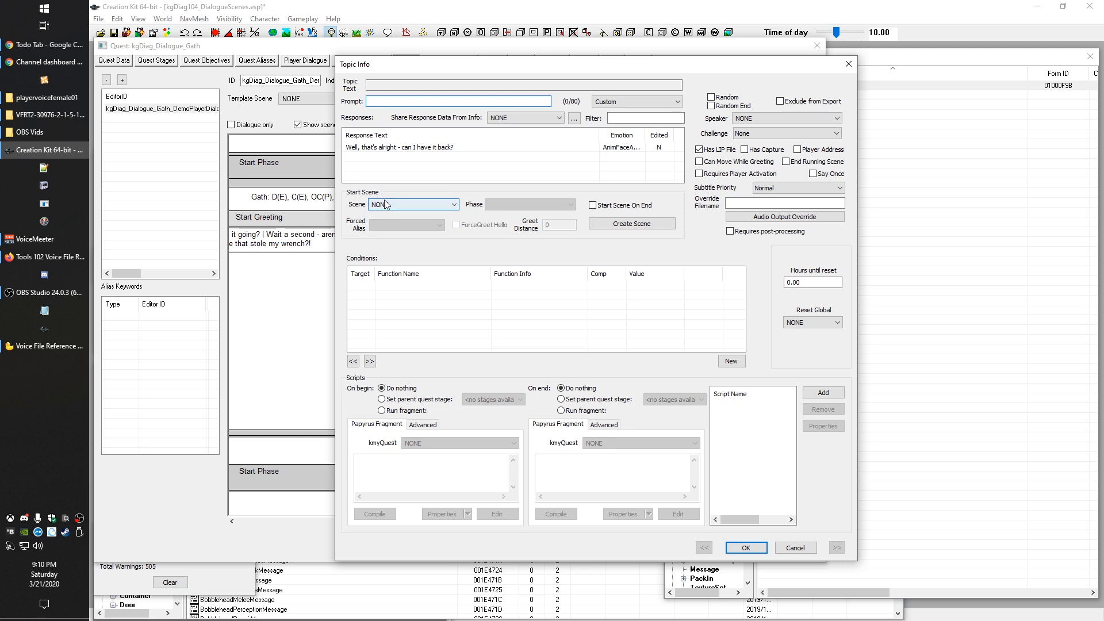
{"action": "left_click_drag", "start_coordinate": [471, 69], "coordinate": [601, 58]}
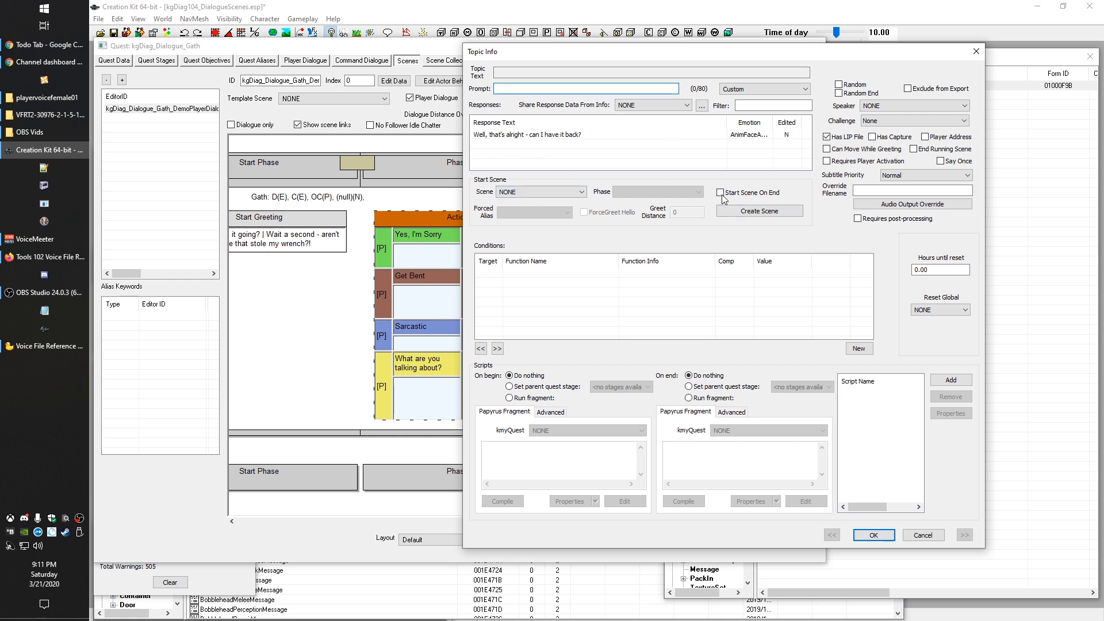
{"action": "left_click", "coordinate": [872, 535]}
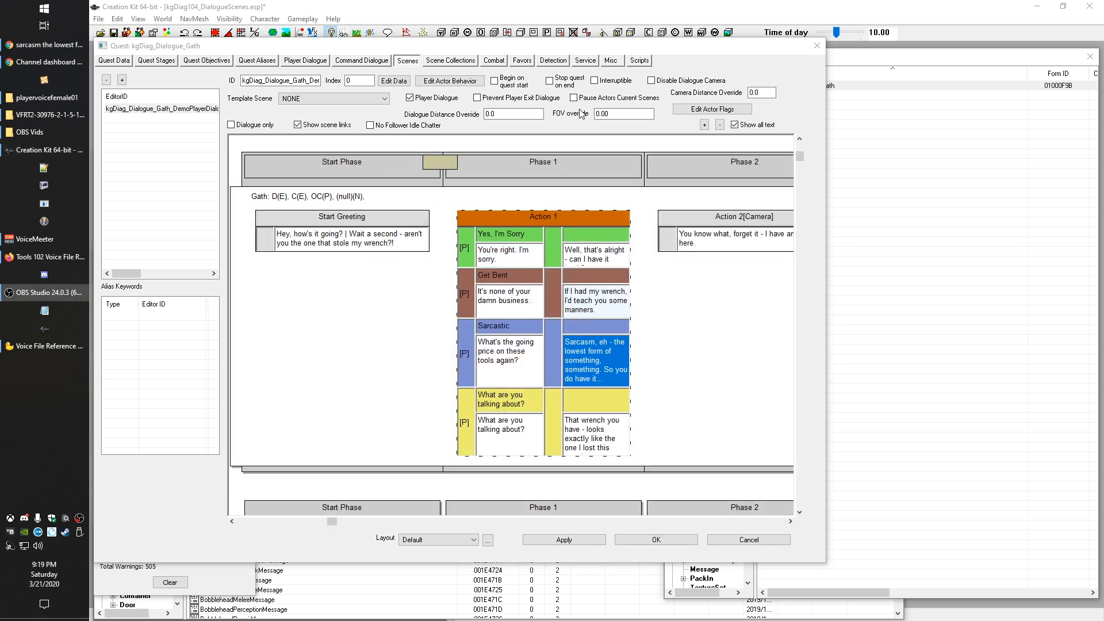
Switch to Voice File Reference Tool, examine the extract and copy options for 000f7798_1.fuz, and return to the Creation Kit scene
{"action": "left_click", "coordinate": [350, 392]}
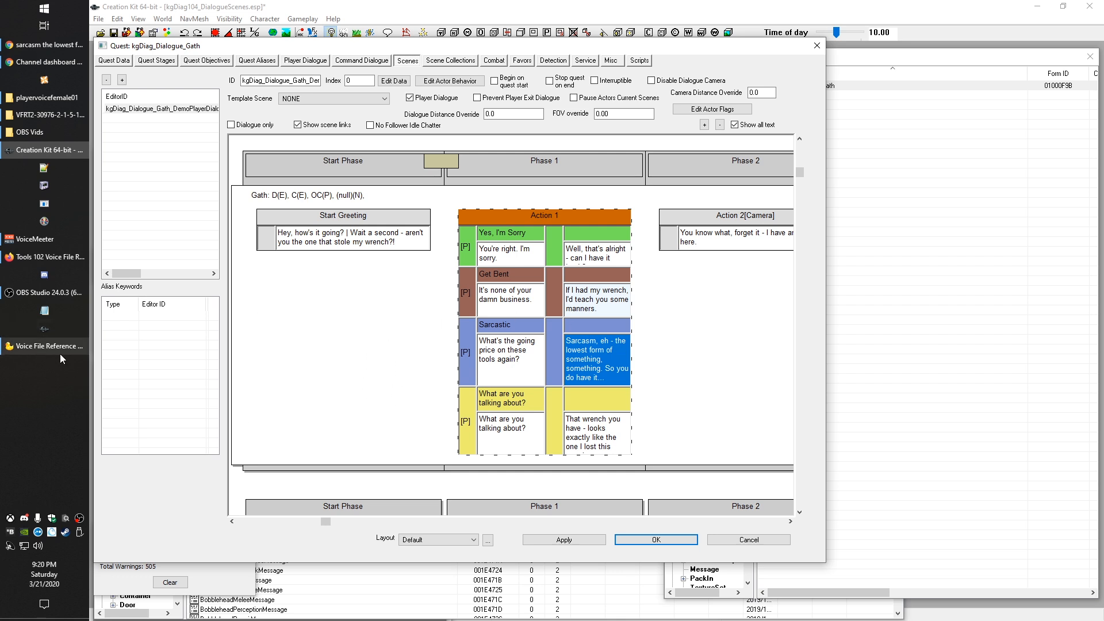
{"action": "mouse_move", "coordinate": [59, 354]}
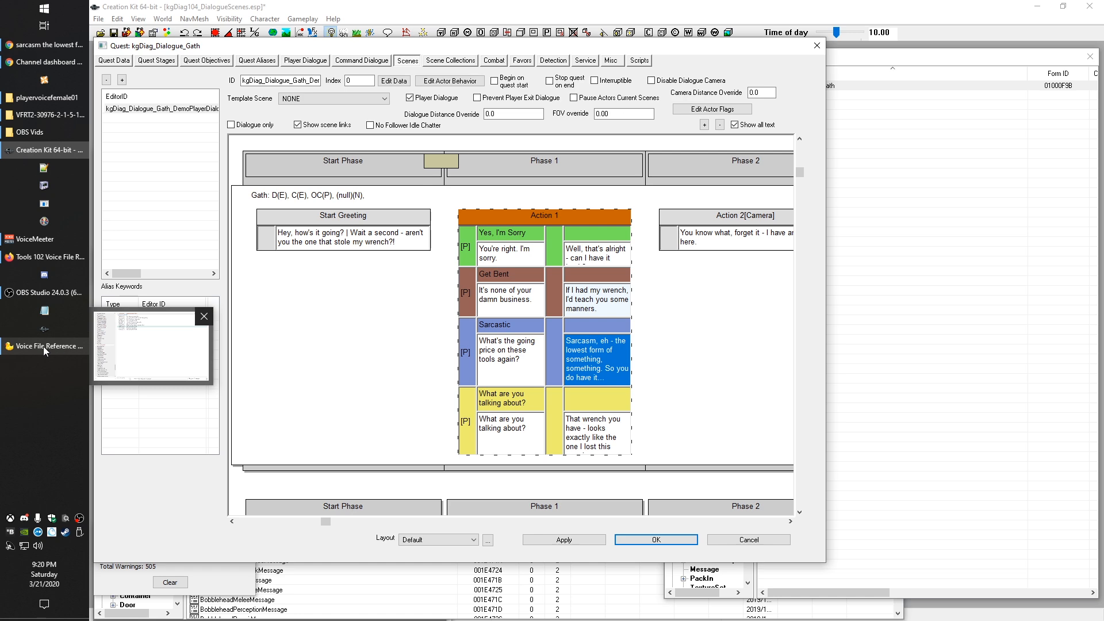
{"action": "left_click", "coordinate": [43, 346]}
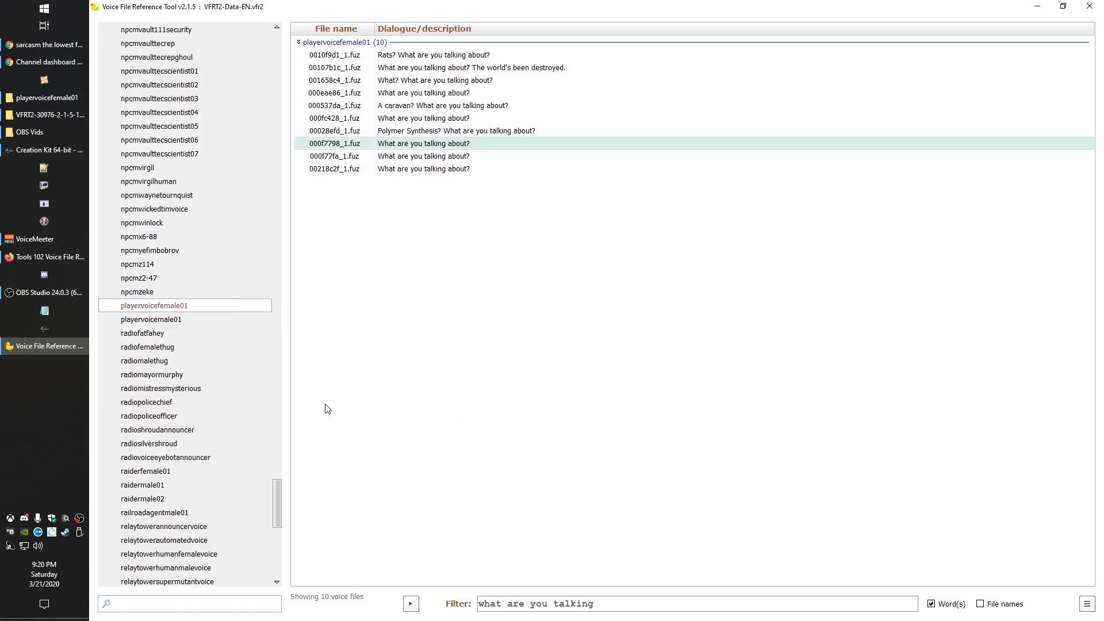
{"action": "left_click_drag", "start_coordinate": [613, 610], "coordinate": [484, 604]}
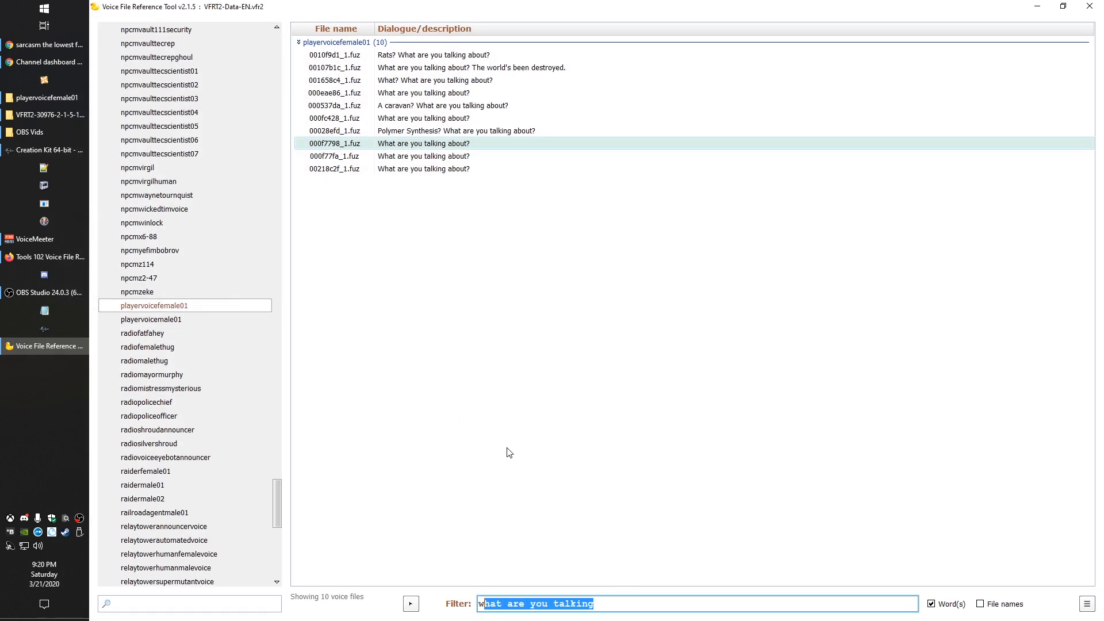
{"action": "right_click", "coordinate": [411, 144]}
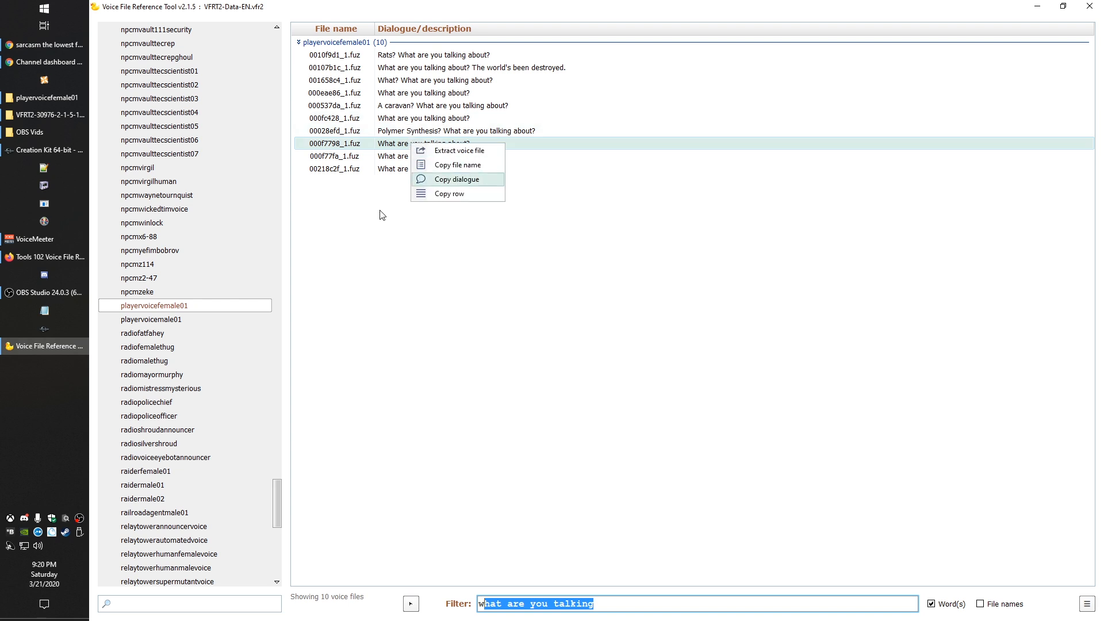
{"action": "left_click", "coordinate": [68, 342]}
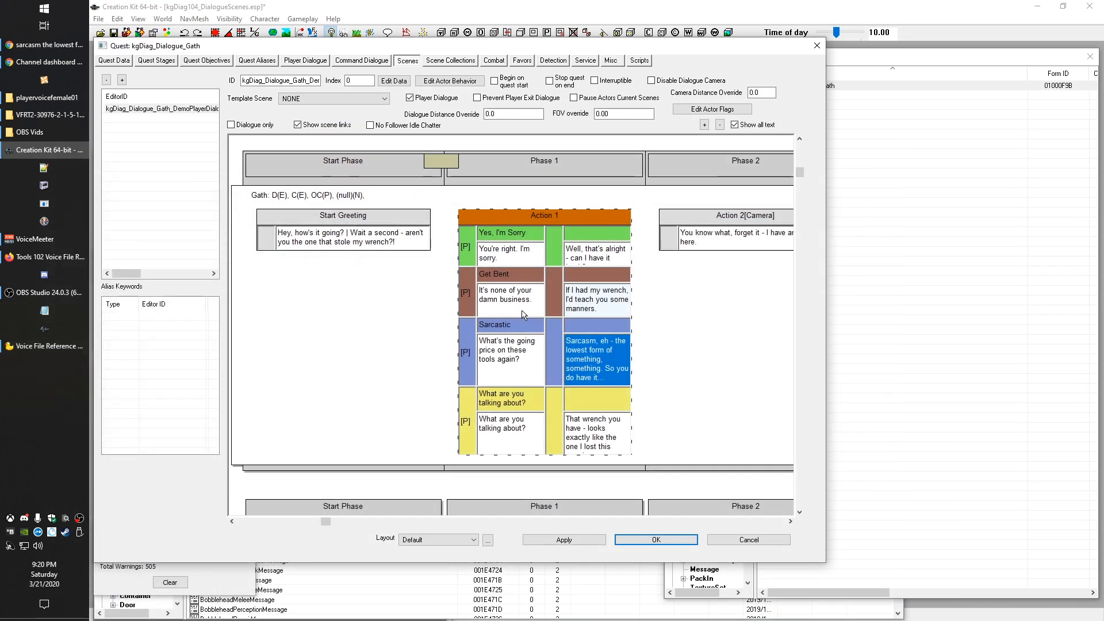
{"action": "scroll", "coordinate": [720, 348], "scroll_direction": "right", "scroll_amount": 1}
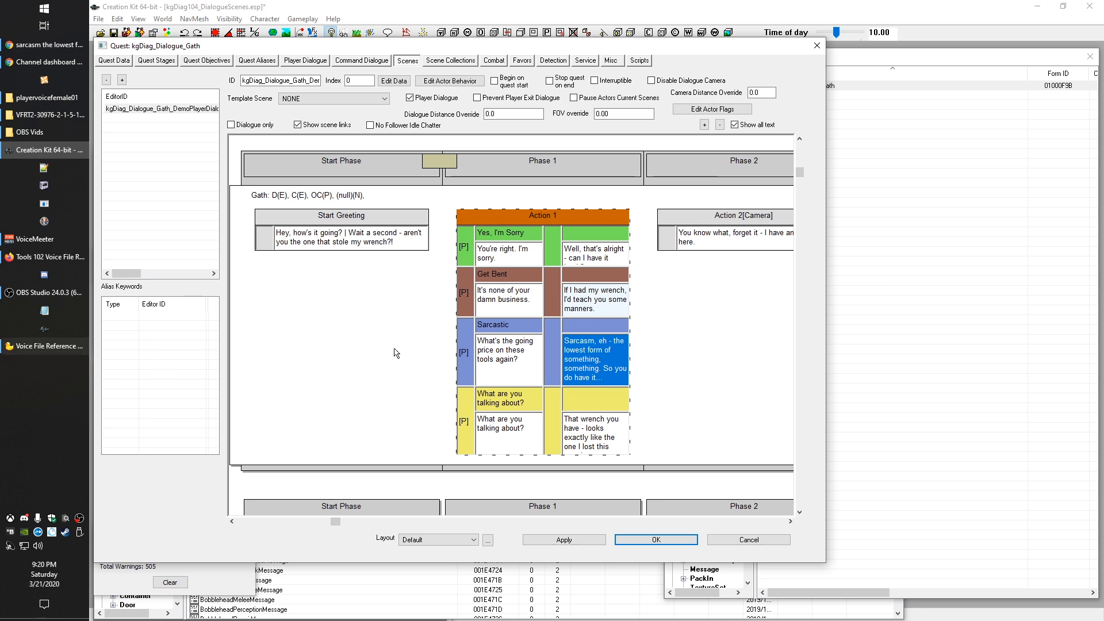
Open the player's "Yes, I'm Sorry" response and search the playervoicefemale01 files in Voice File Reference Tool for "You're right. I'm sorry."
{"action": "double_click", "coordinate": [497, 255]}
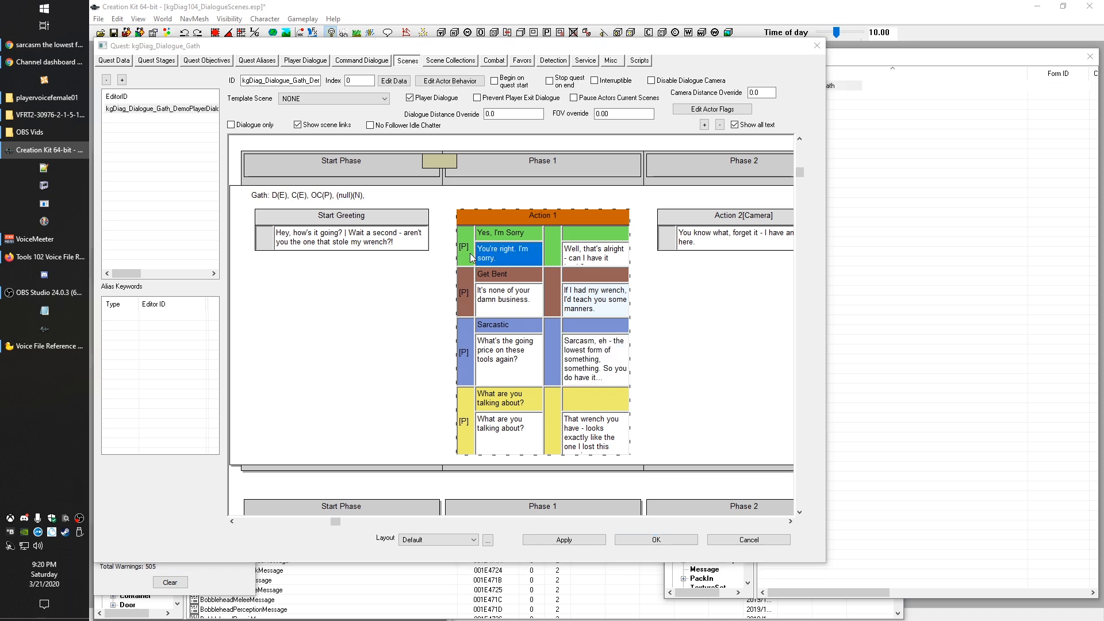
{"action": "double_click", "coordinate": [402, 148]}
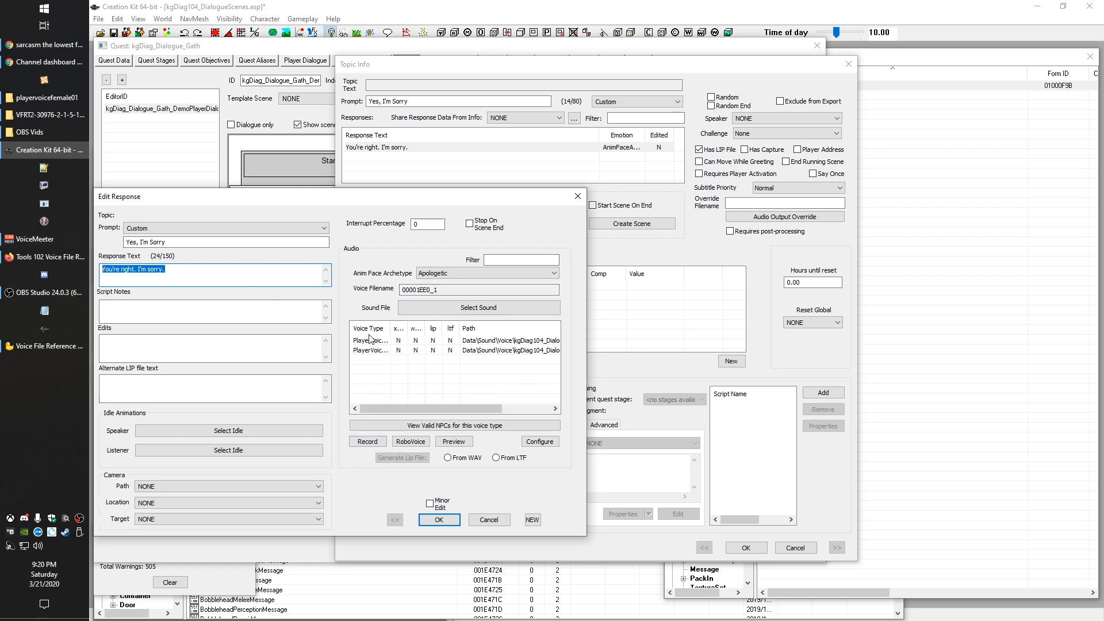
{"action": "left_click", "coordinate": [40, 348]}
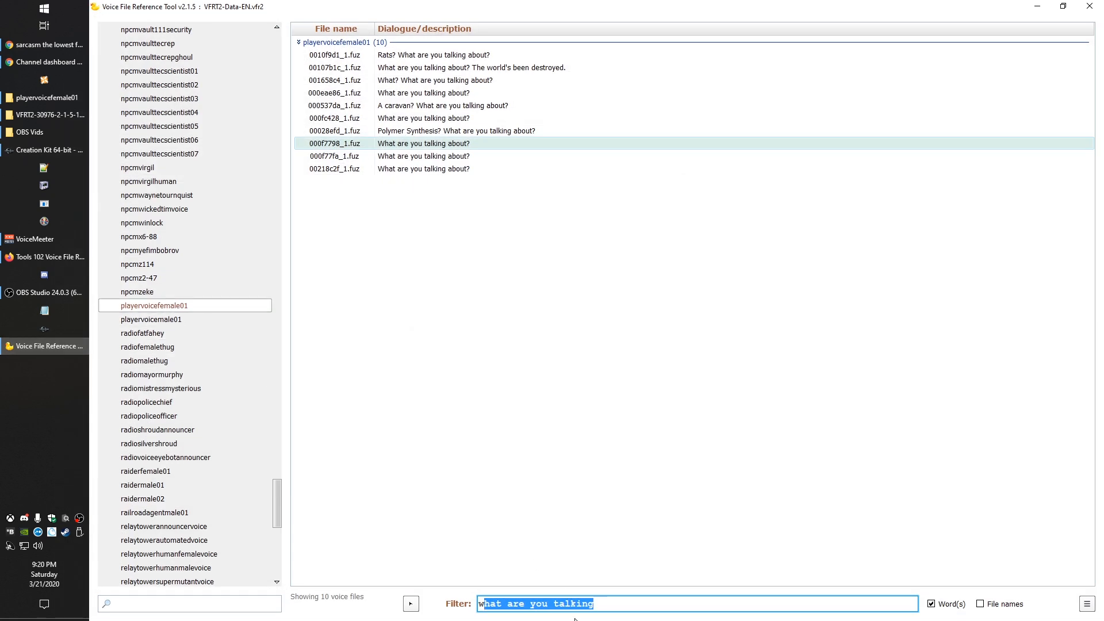
{"action": "left_click", "coordinate": [622, 606]}
{"action": "key", "text": "ctrl+a"}
{"action": "key", "text": "ctrl+a"}
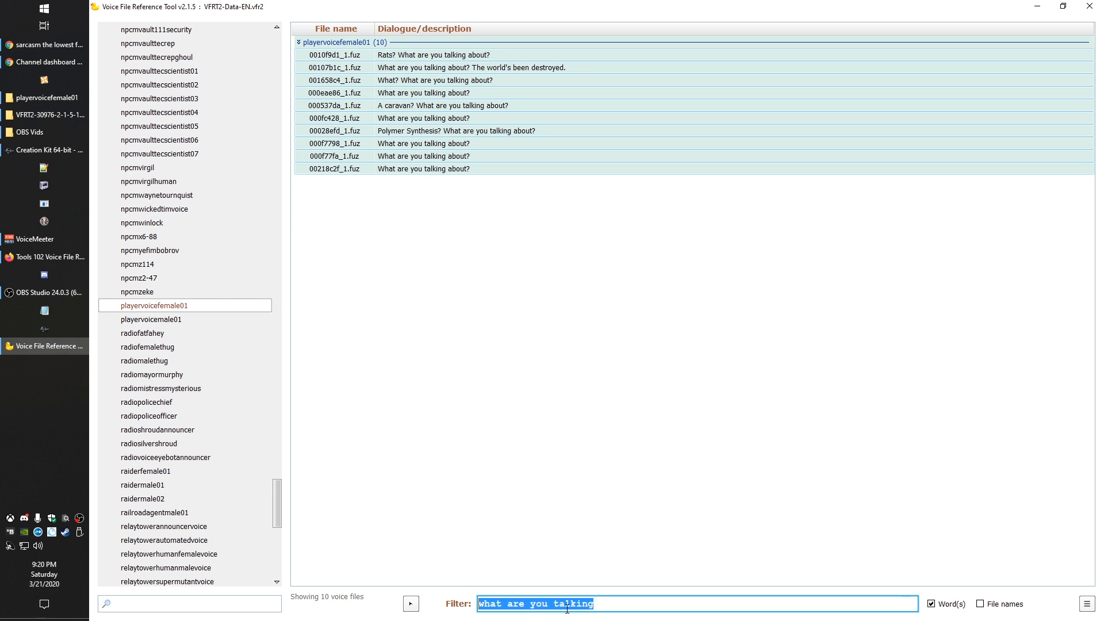
{"action": "type", "text": "You're right. I'm sorry."}
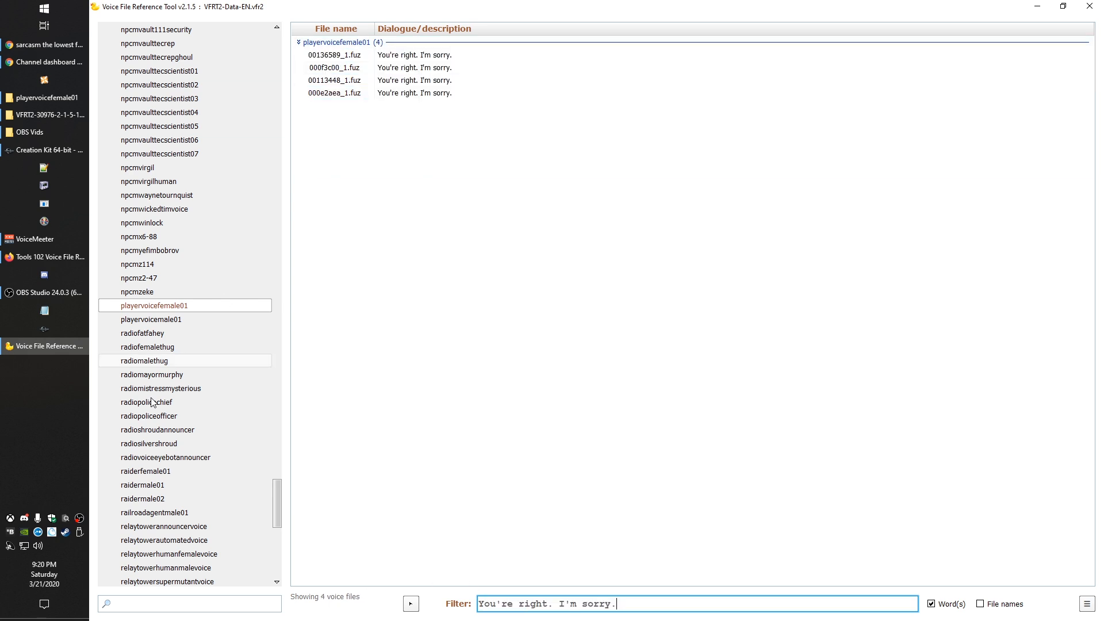
{"action": "key", "text": "Return"}
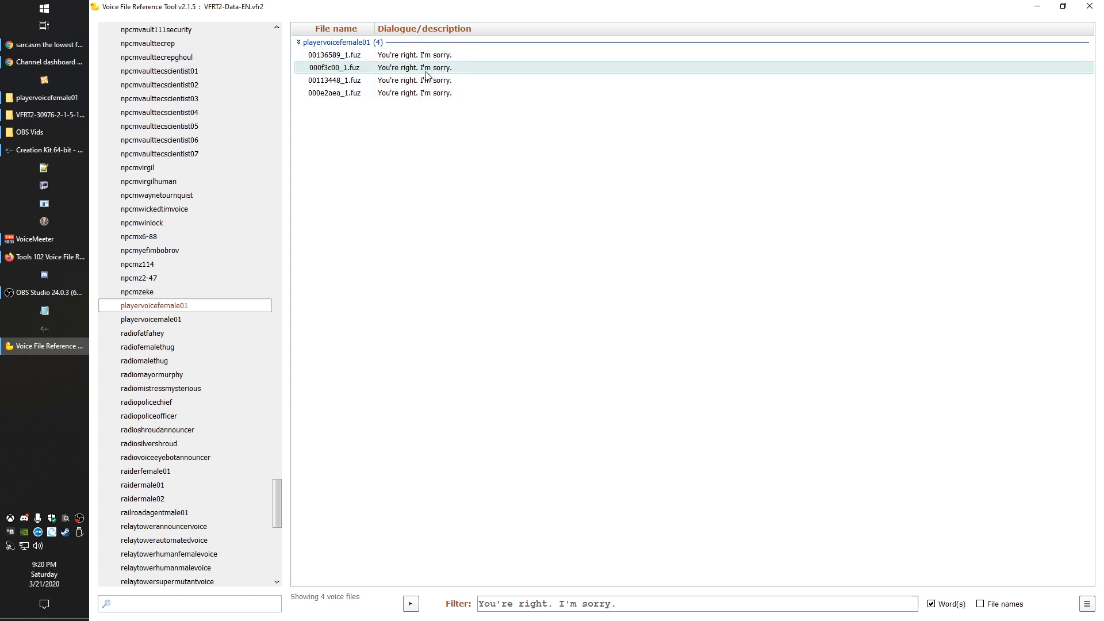
Return to Creation Kit, copy the response's voice filename 00001EE0_1, and widen the Voice Type column to show full names
{"action": "left_click", "coordinate": [43, 347]}
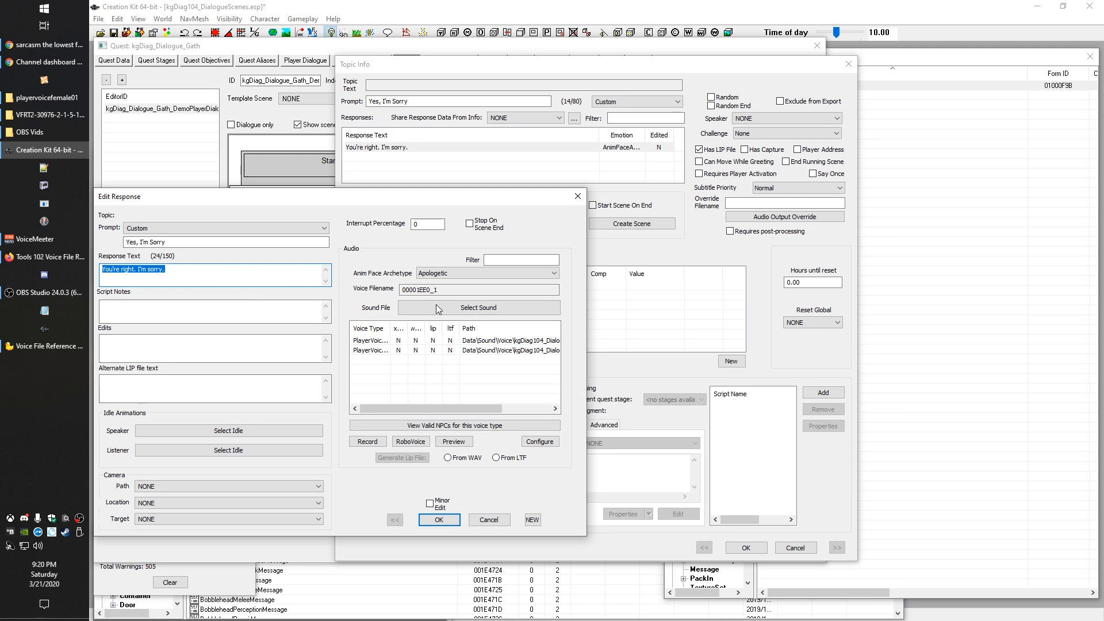
{"action": "double_click", "coordinate": [232, 279]}
{"action": "double_click", "coordinate": [439, 288]}
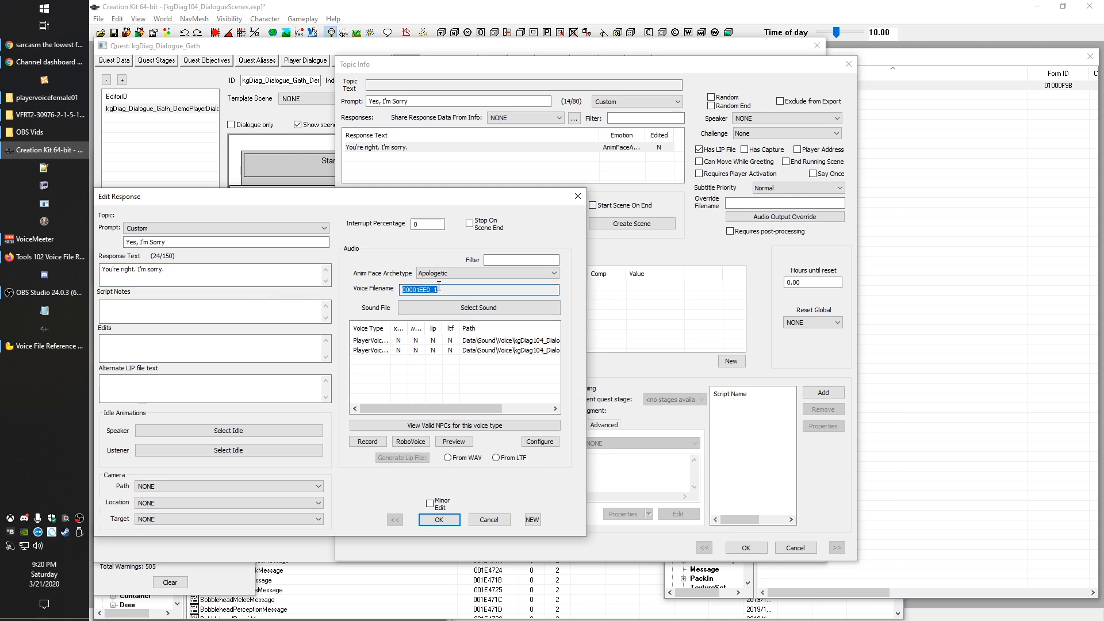
{"action": "right_click", "coordinate": [432, 292]}
{"action": "left_click", "coordinate": [477, 331]}
{"action": "left_click_drag", "start_coordinate": [379, 201], "coordinate": [498, 194]}
{"action": "left_click_drag", "start_coordinate": [510, 321], "coordinate": [537, 321]}
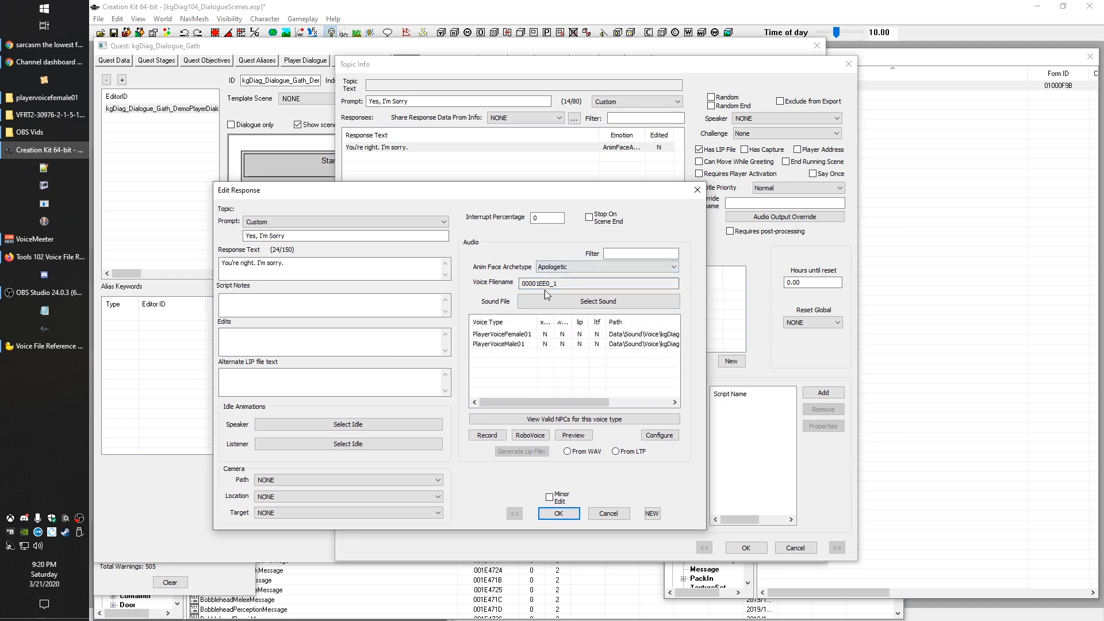
Switch to Voice File Reference Tool and extract the playervoicefemale01 file 000f3c00_1.fuz as PCM Wave audio, renamed to 00001EE0_1
{"action": "left_click_drag", "start_coordinate": [555, 402], "coordinate": [614, 403]}
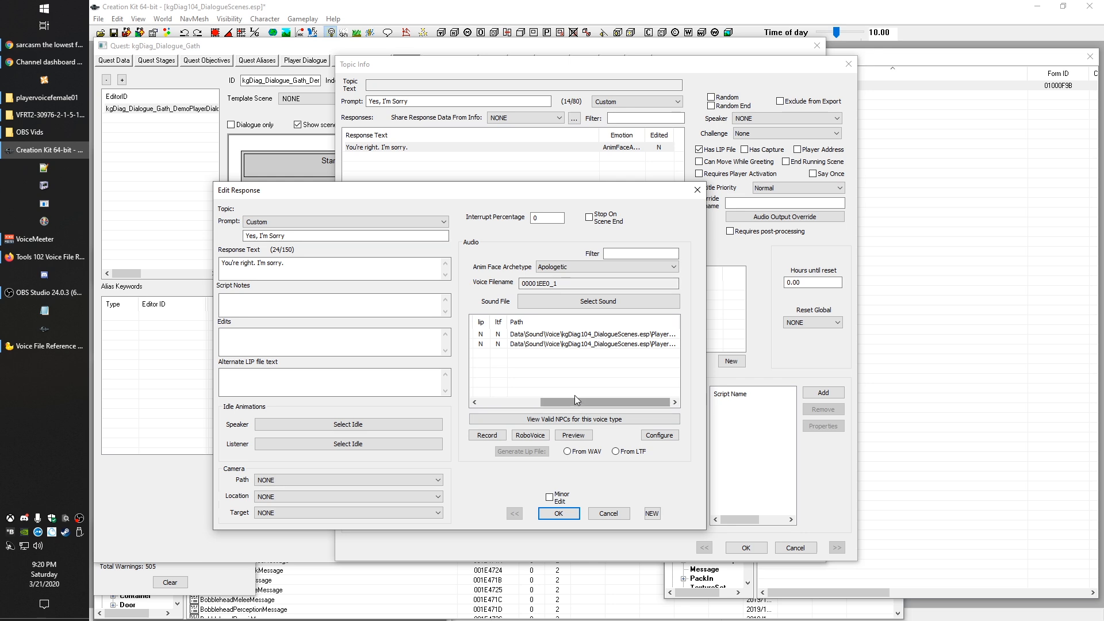
{"action": "left_click", "coordinate": [496, 402]}
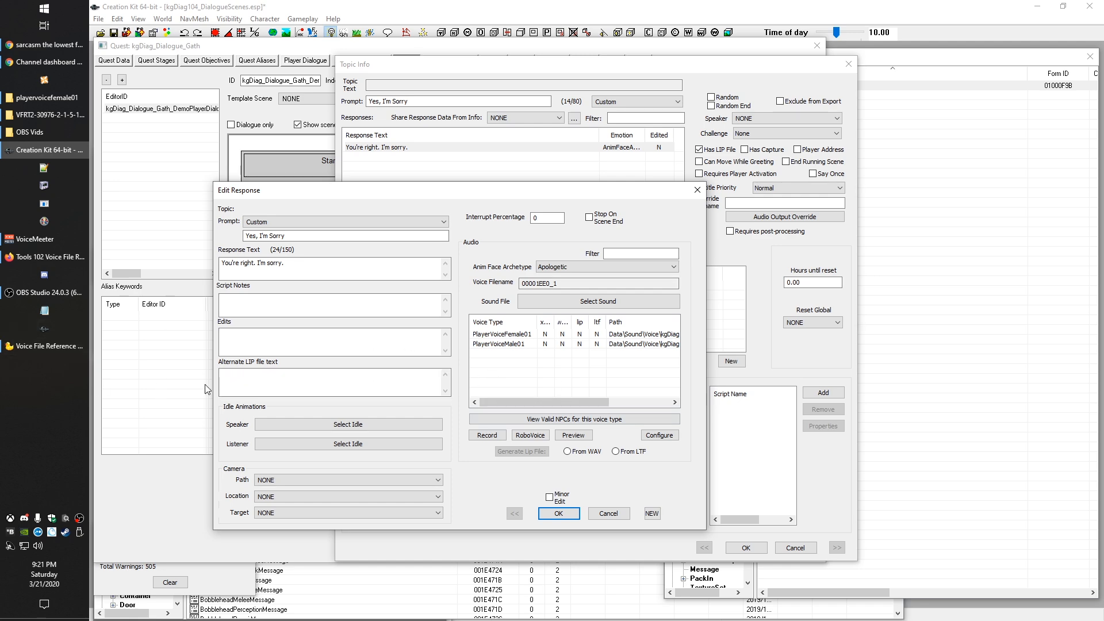
{"action": "left_click", "coordinate": [26, 348]}
{"action": "right_click", "coordinate": [395, 67]}
{"action": "left_click", "coordinate": [425, 70]}
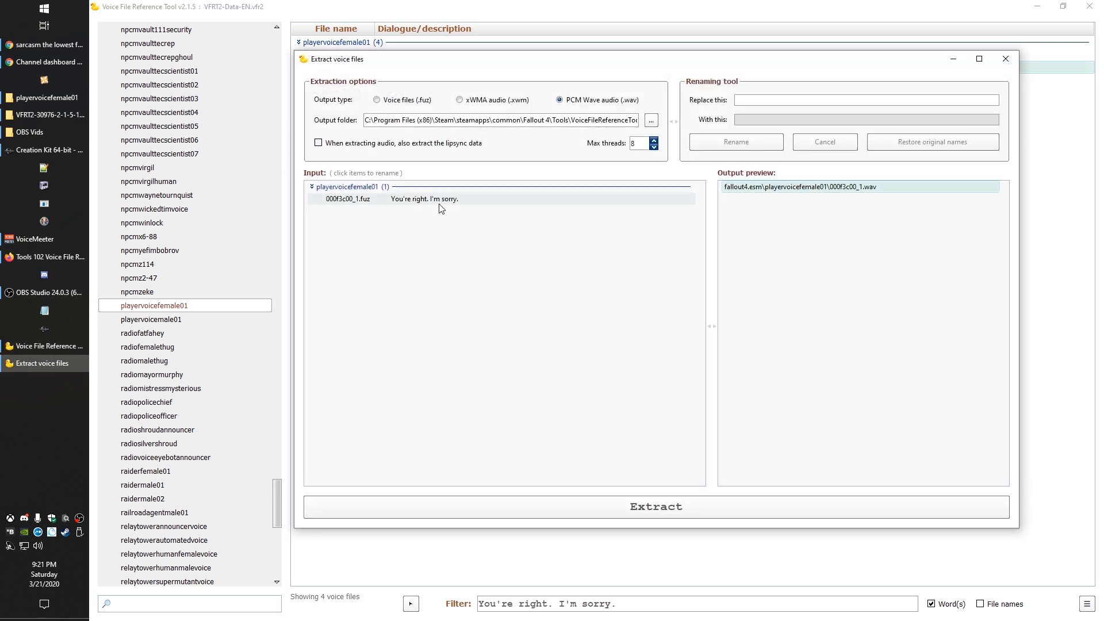
{"action": "left_click", "coordinate": [419, 208]}
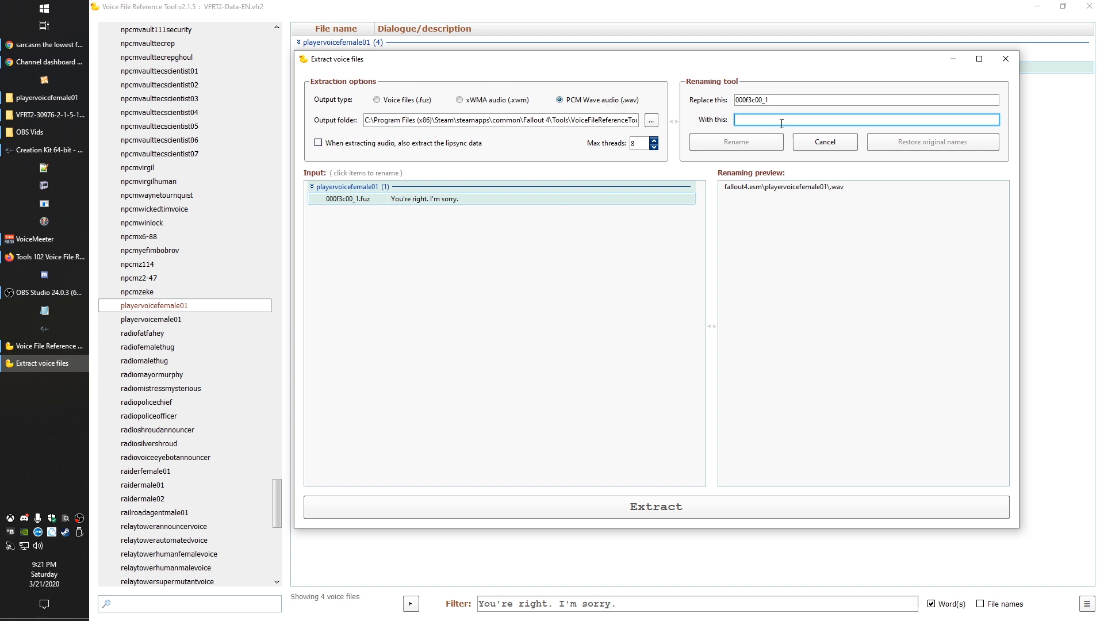
{"action": "key", "text": "ctrl+v"}
{"action": "left_click", "coordinate": [732, 146]}
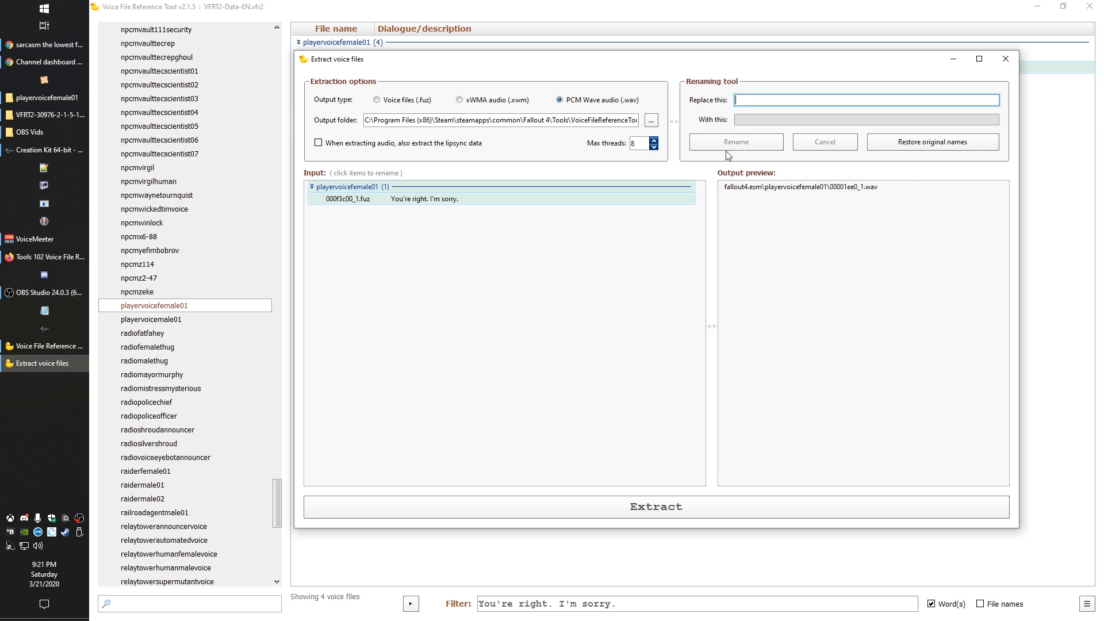
{"action": "left_click", "coordinate": [622, 510]}
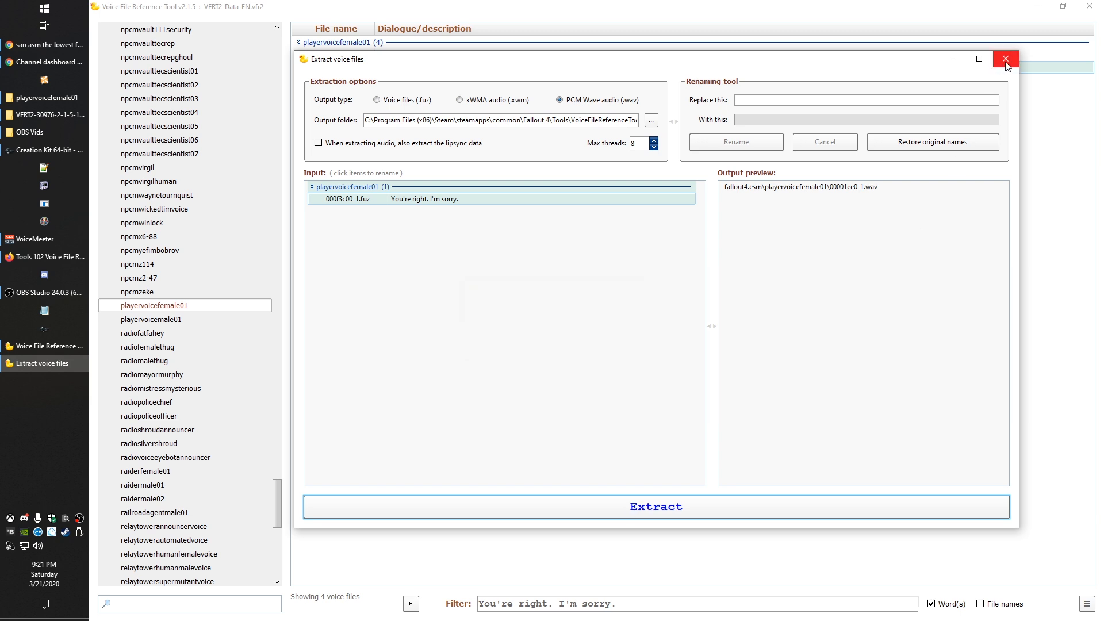
{"action": "left_click", "coordinate": [1005, 58]}
Listen to the playervoicemale01 files 00136589_1, 000f3c00_1 and 00113448_1 for "You're right. I'm sorry."
{"action": "left_click", "coordinate": [182, 320]}
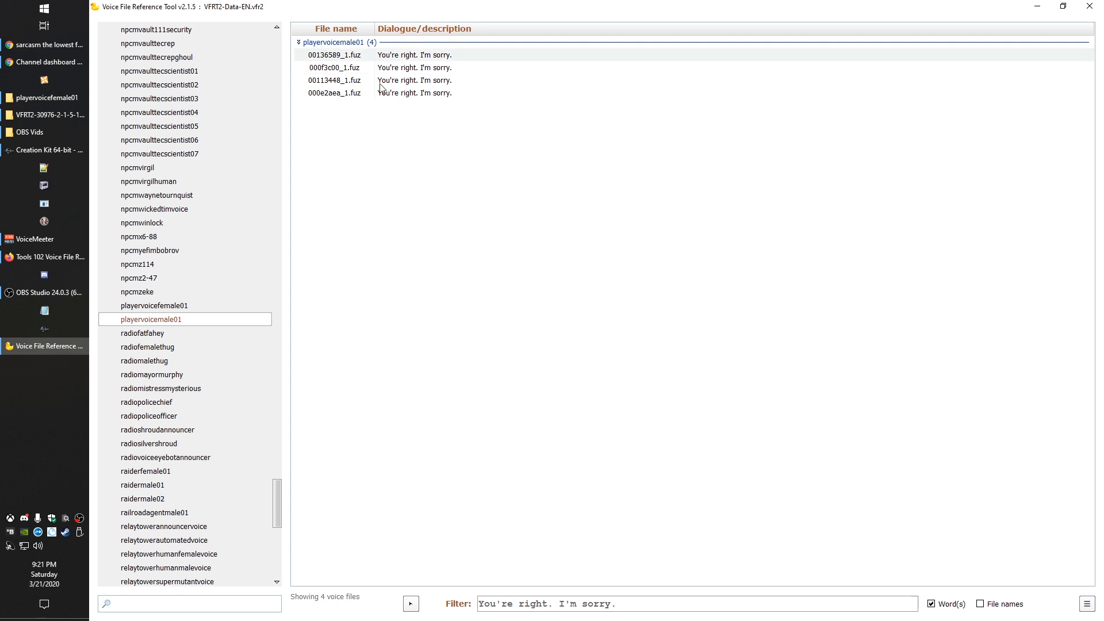
{"action": "double_click", "coordinate": [390, 57]}
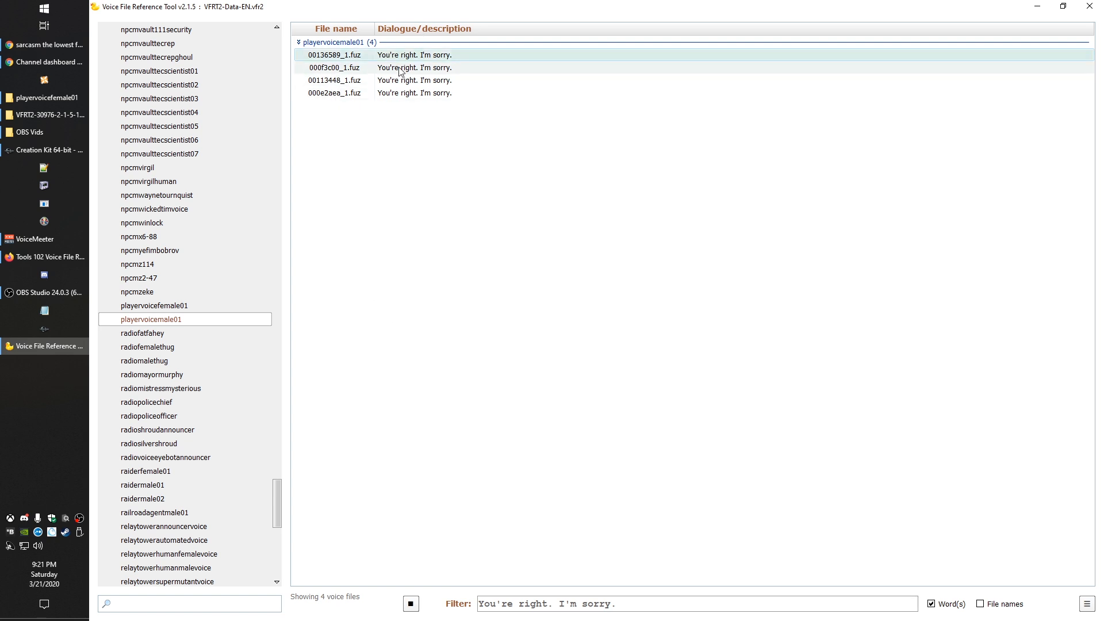
{"action": "double_click", "coordinate": [403, 69]}
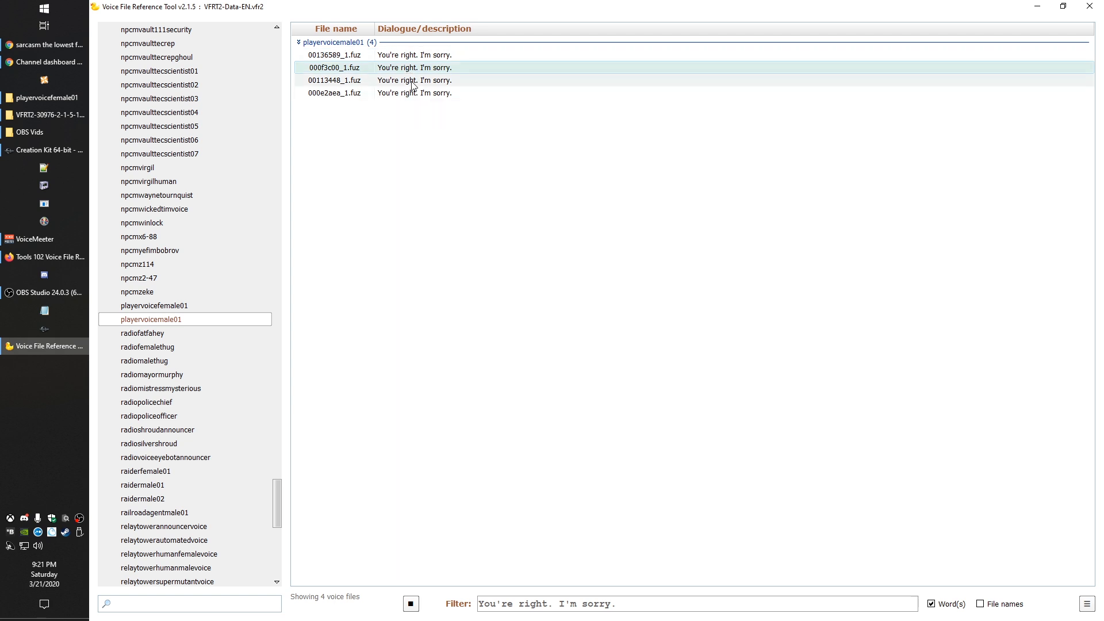
{"action": "double_click", "coordinate": [411, 82]}
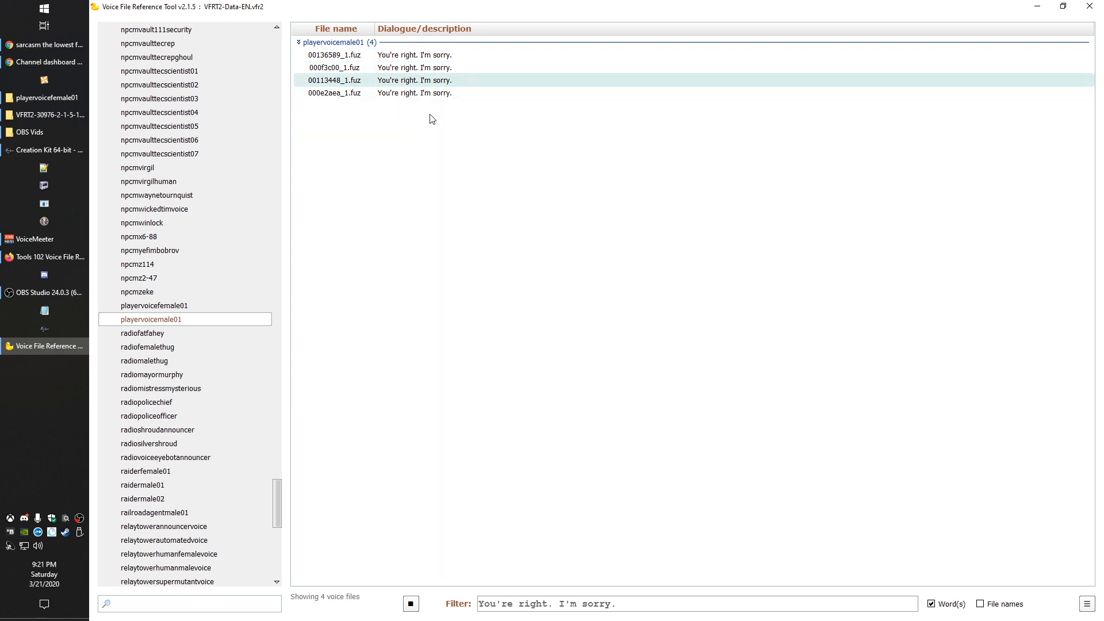
Extract the playervoicemale01 file 00113448_1.fuz as PCM Wave audio, renamed to 00001EE0_1
{"action": "right_click", "coordinate": [407, 87]}
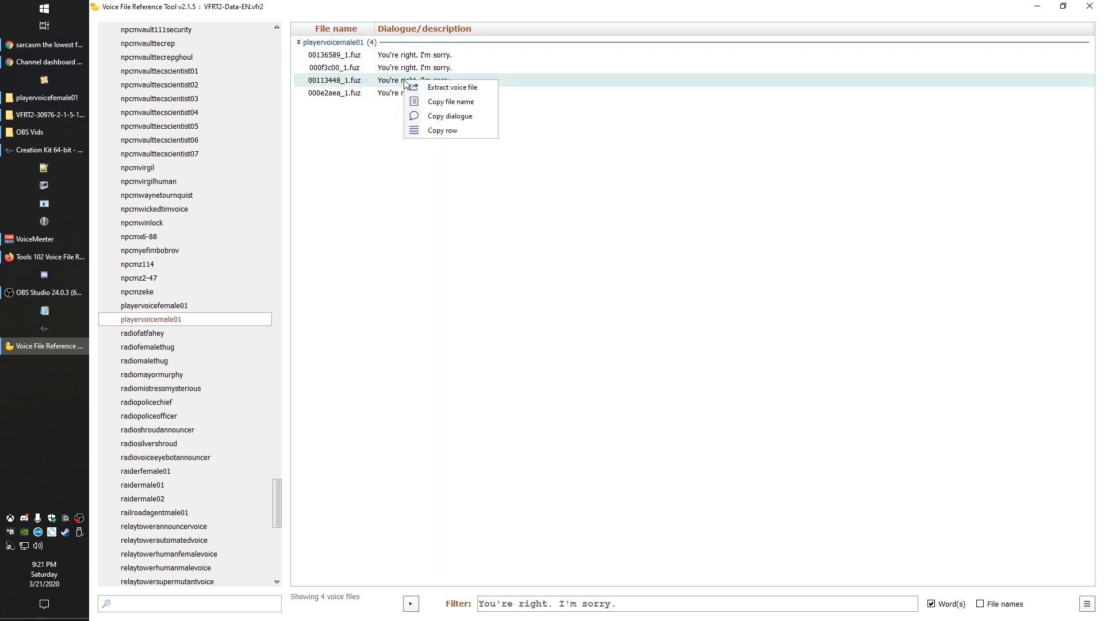
{"action": "left_click", "coordinate": [455, 87]}
{"action": "left_click", "coordinate": [413, 204]}
{"action": "type", "text": "00001ee0"}
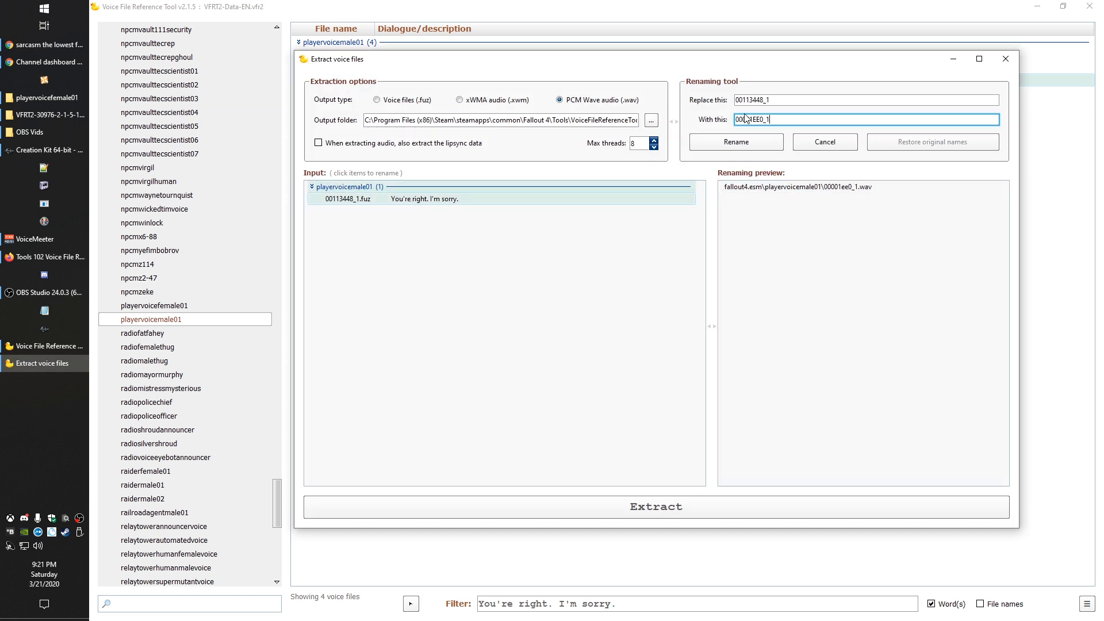
{"action": "left_click", "coordinate": [733, 142]}
{"action": "left_click", "coordinate": [664, 514]}
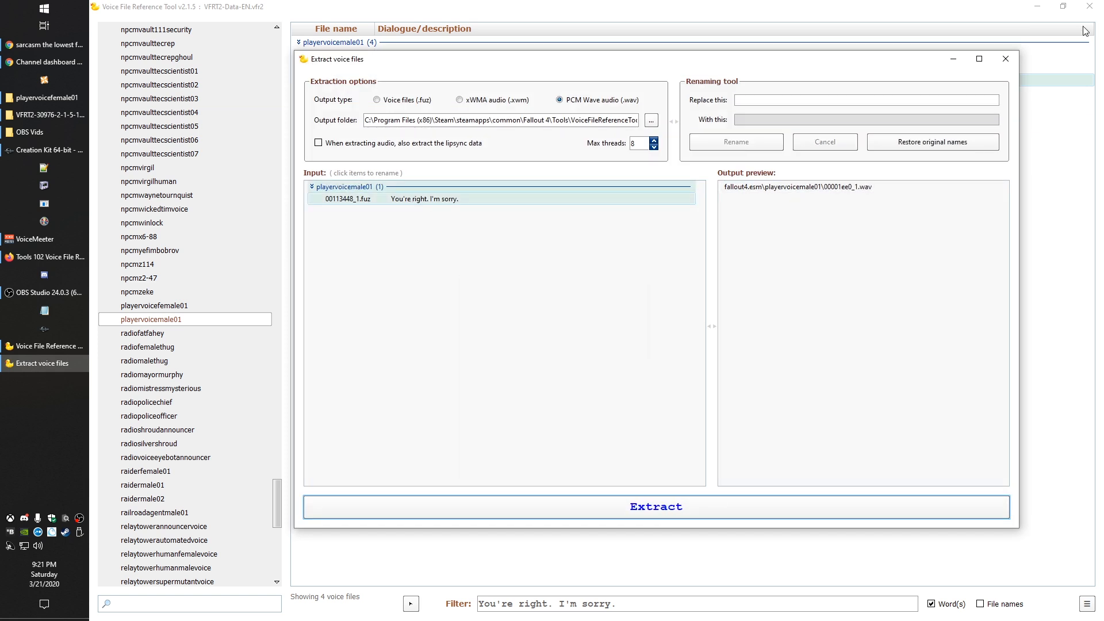
{"action": "left_click", "coordinate": [1014, 57]}
In File Explorer, delete whoareyou.wav from the extracted playervoicefemale01 folder and select both player voice folders in fallout4.esm
{"action": "left_click", "coordinate": [46, 98]}
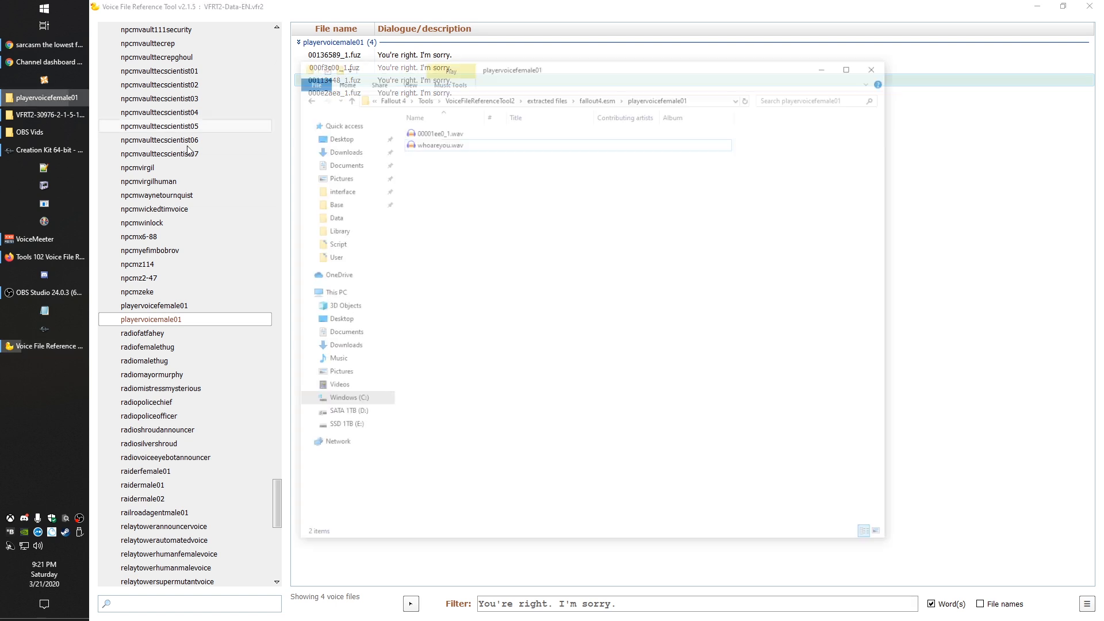
{"action": "left_click", "coordinate": [491, 148]}
{"action": "key", "text": "Delete"}
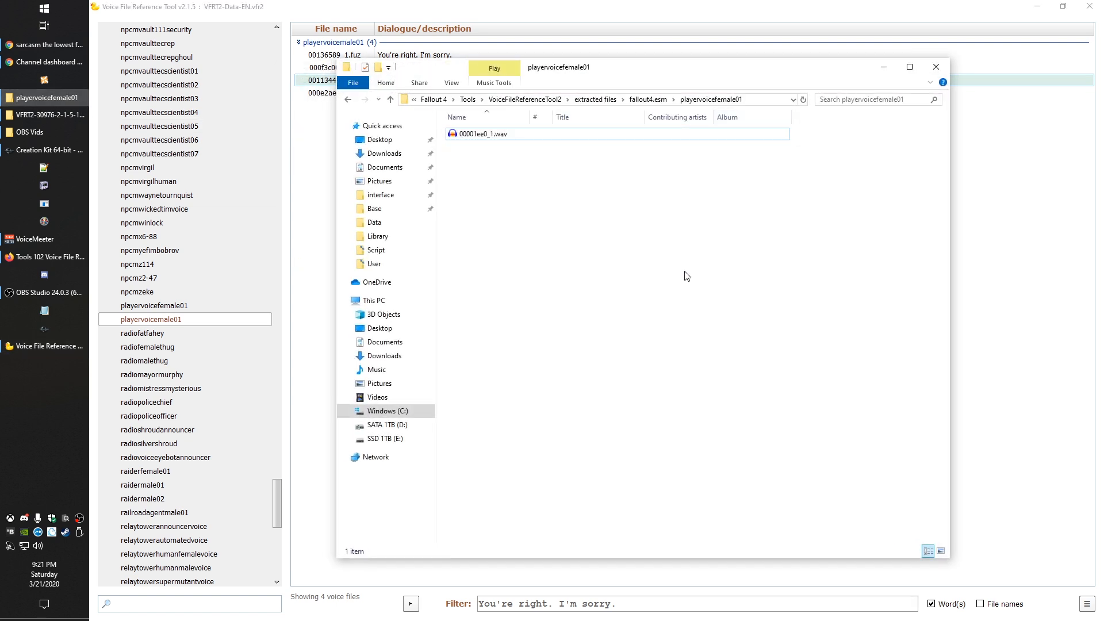
{"action": "left_click", "coordinate": [648, 100]}
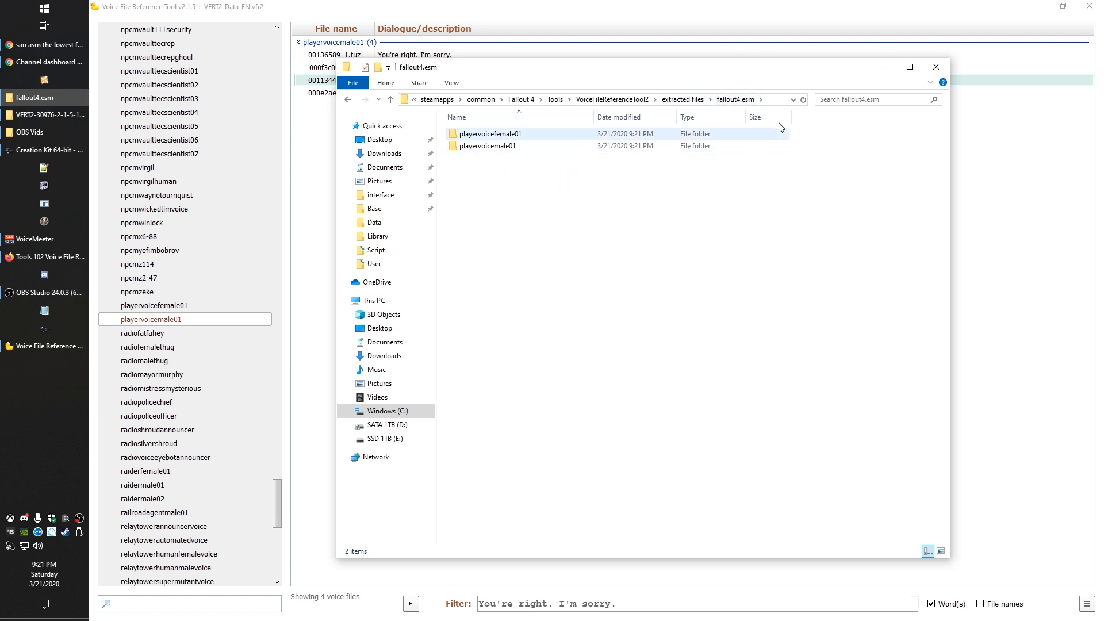
{"action": "left_click_drag", "start_coordinate": [718, 283], "coordinate": [500, 136]}
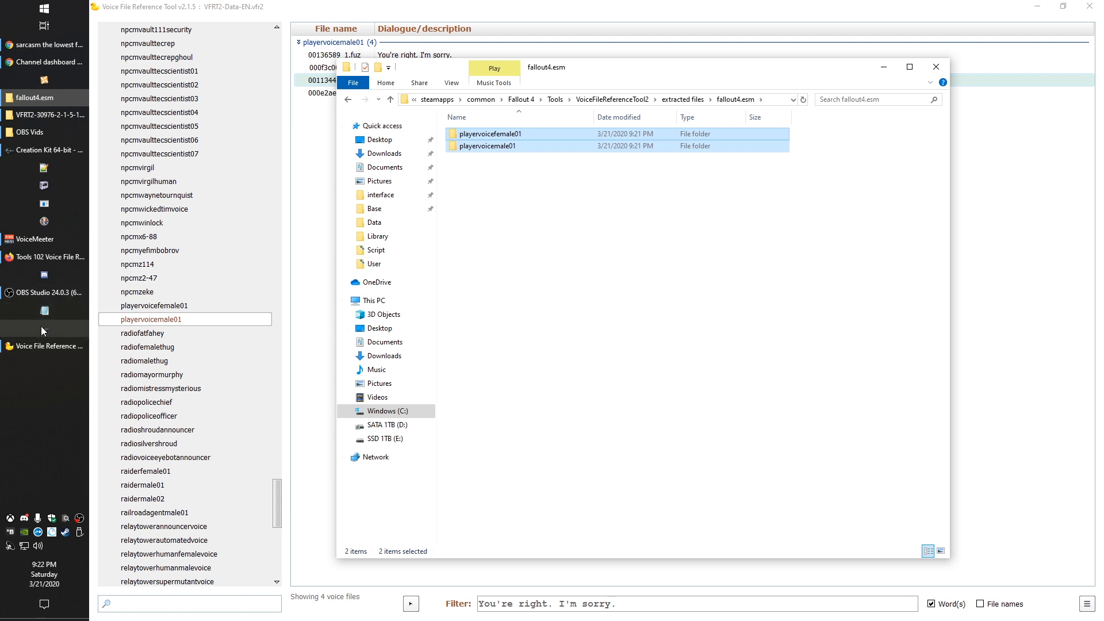
Return to Creation Kit, accept the "Yes, I'm Sorry" response and open the player's "Get Bent" response for editing
{"action": "left_click", "coordinate": [49, 150]}
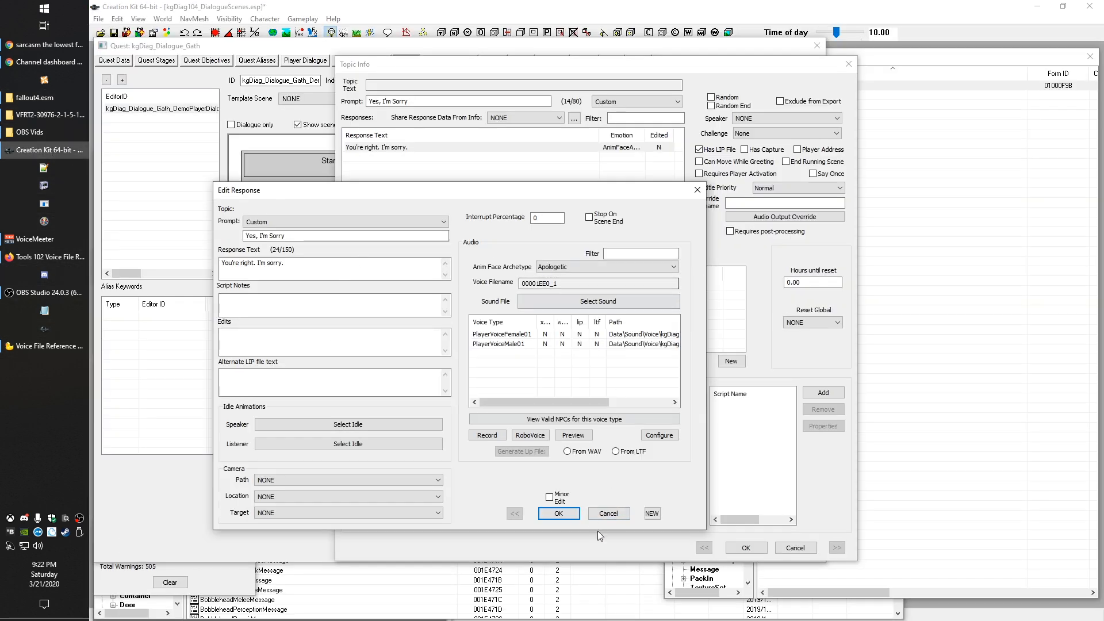
{"action": "left_click", "coordinate": [559, 514]}
{"action": "left_click", "coordinate": [745, 547]}
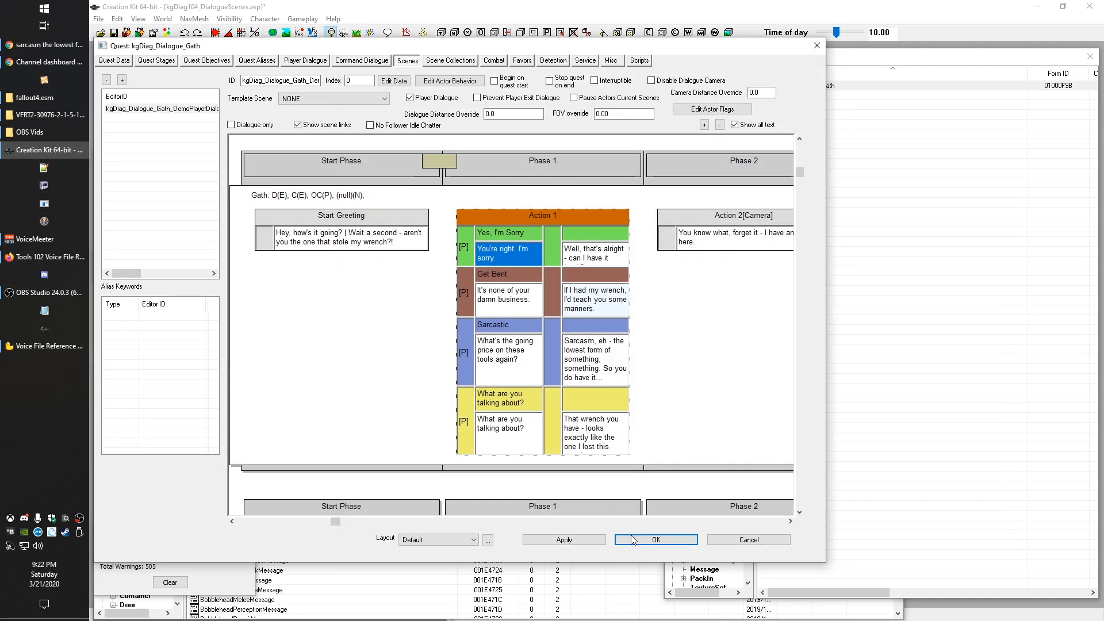
{"action": "left_click", "coordinate": [491, 298]}
{"action": "double_click", "coordinate": [491, 297]}
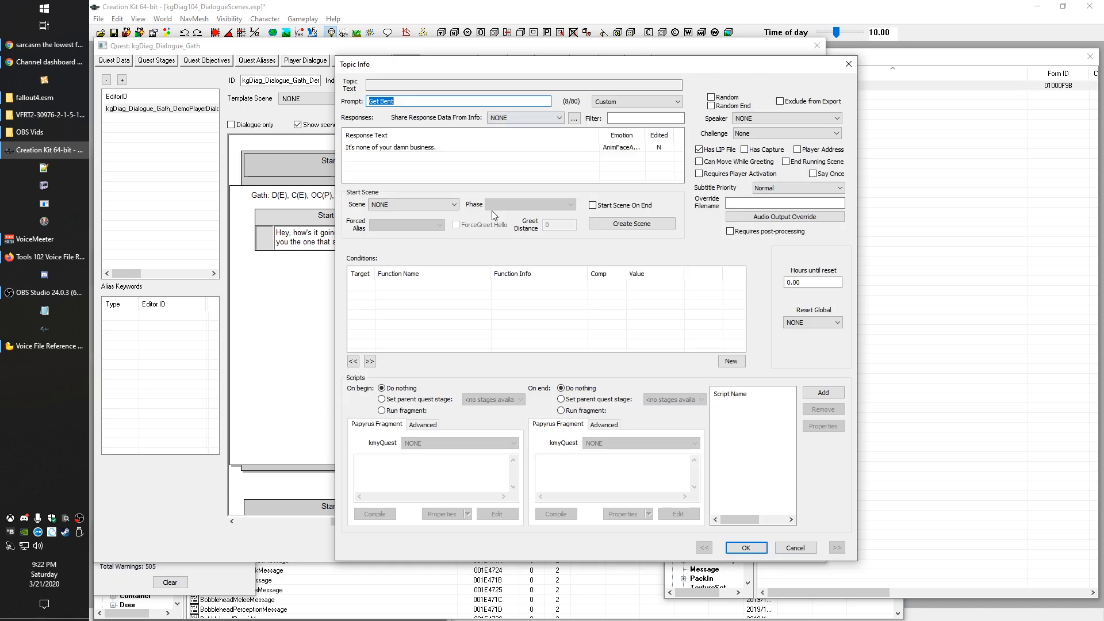
{"action": "double_click", "coordinate": [401, 148]}
{"action": "double_click", "coordinate": [447, 283]}
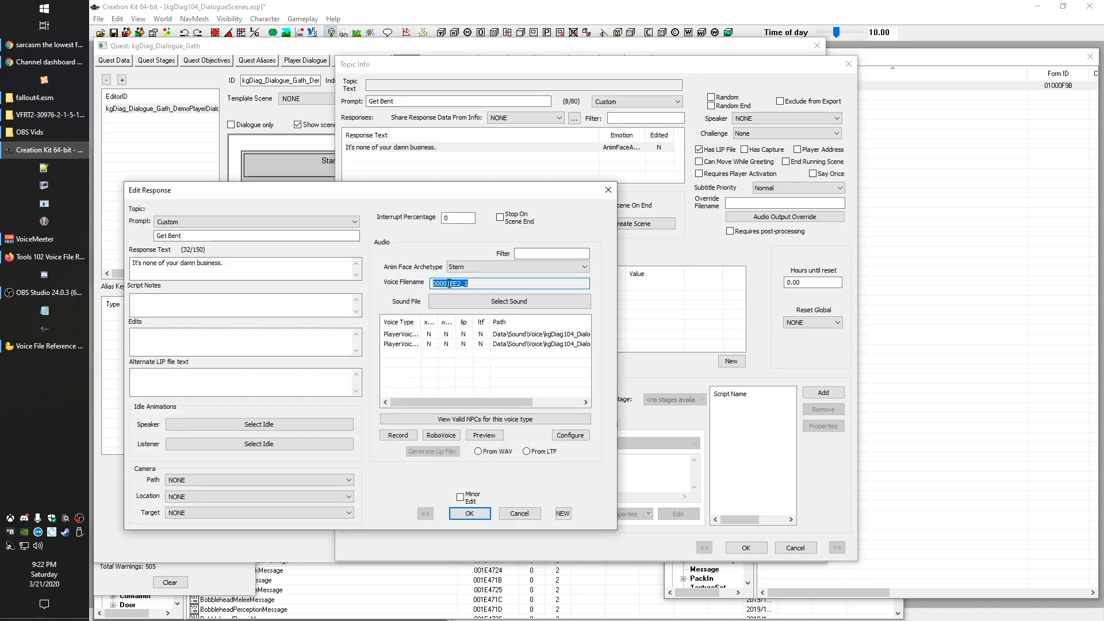
Search the playervoicemale01 files in Voice File Reference Tool for the copied response text "It's none of your damn business."
{"action": "left_click", "coordinate": [61, 350]}
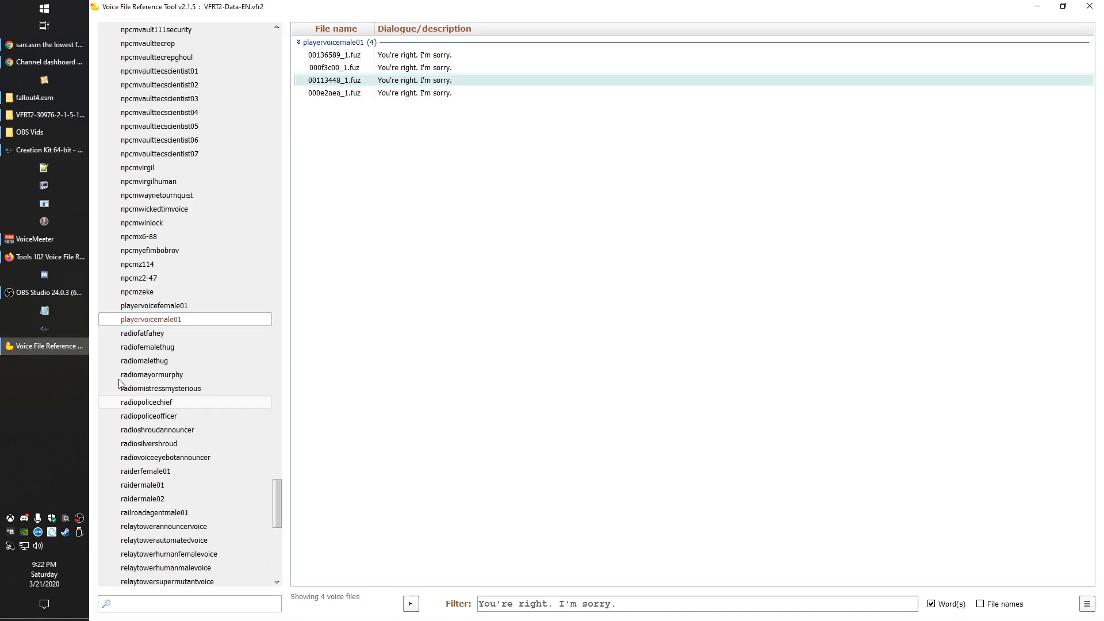
{"action": "left_click", "coordinate": [35, 346]}
{"action": "left_click_drag", "start_coordinate": [244, 264], "coordinate": [27, 275]}
{"action": "left_click", "coordinate": [53, 346]}
{"action": "left_click", "coordinate": [600, 598]}
{"action": "key", "text": "ctrl+v"}
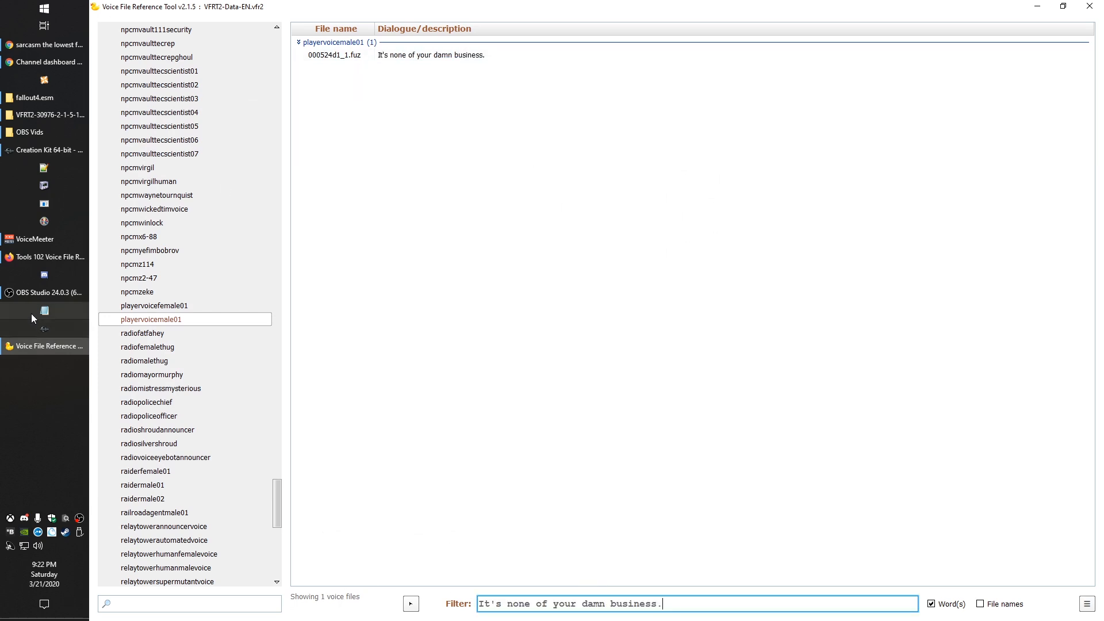
Copy the voice filename 00001EE2_1 from the "Get Bent" response in Creation Kit
{"action": "left_click", "coordinate": [34, 349]}
{"action": "left_click_drag", "start_coordinate": [479, 283], "coordinate": [108, 320]}
{"action": "key", "text": "ctrl+c"}
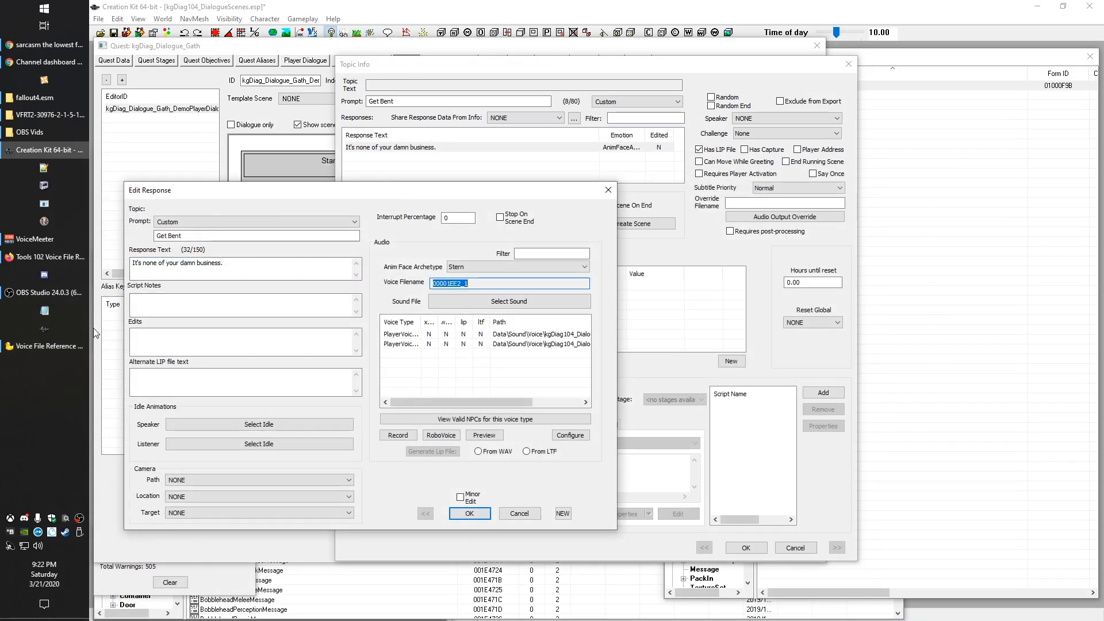
In Voice File Reference Tool, extract the playervoicemale01 file 000524d1_1.fuz as a WAV renamed to 00001EE2_1, and switch to the playervoicefemale01 files
{"action": "left_click", "coordinate": [47, 345]}
{"action": "right_click", "coordinate": [412, 64]}
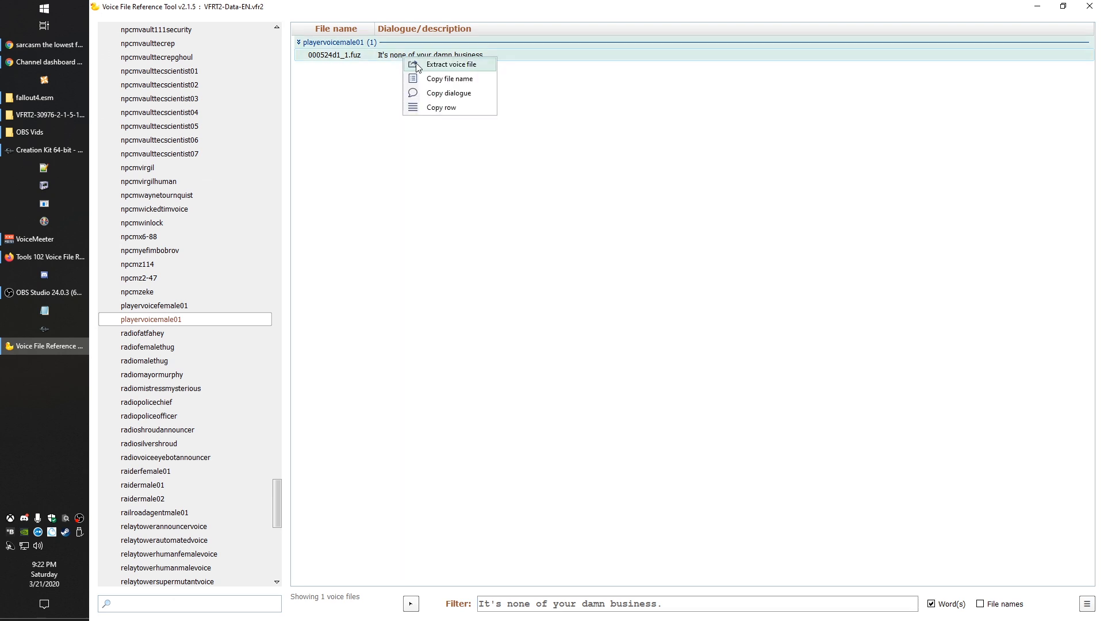
{"action": "left_click", "coordinate": [412, 64]}
{"action": "left_click", "coordinate": [405, 200]}
{"action": "key", "text": "ctrl+v"}
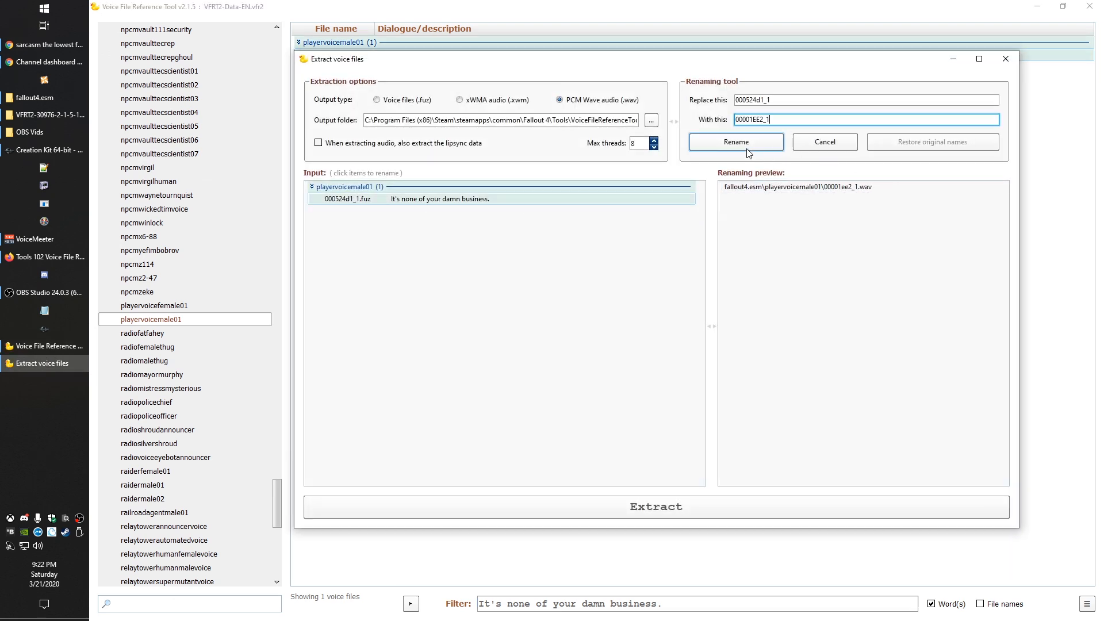
{"action": "left_click", "coordinate": [748, 148]}
{"action": "left_click", "coordinate": [673, 506]}
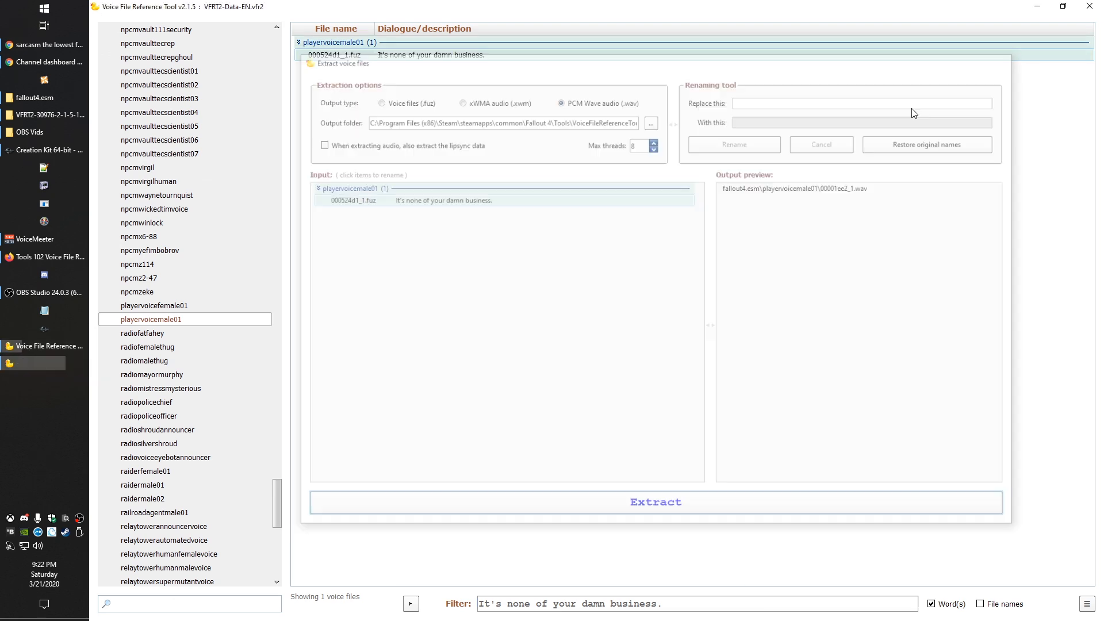
{"action": "key", "text": "Up"}
{"action": "right_click", "coordinate": [427, 65]}
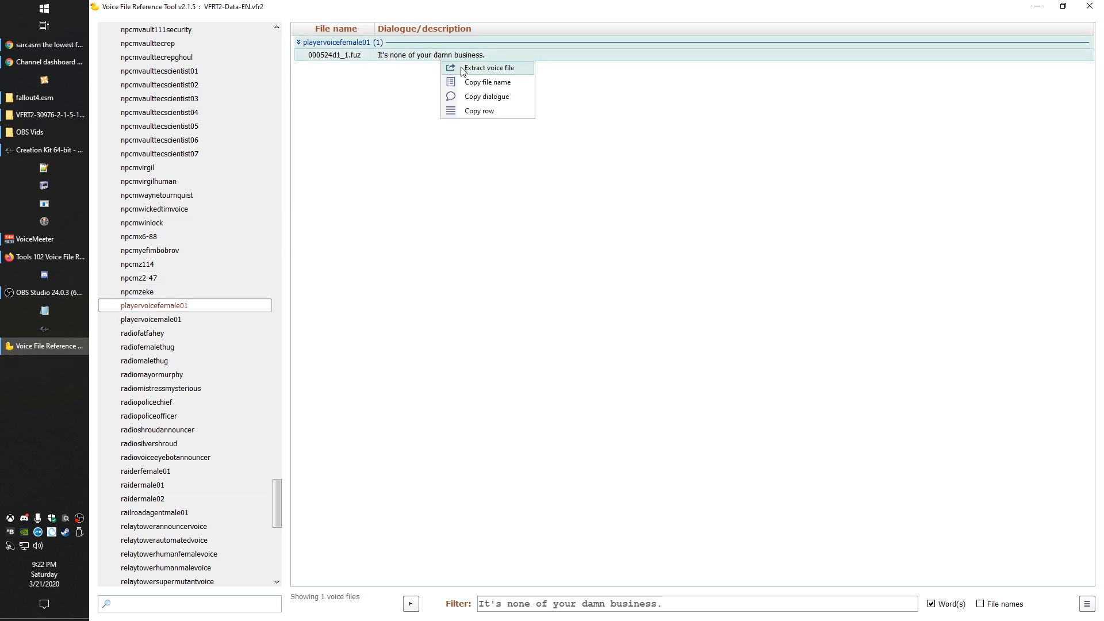
{"action": "left_click", "coordinate": [469, 69]}
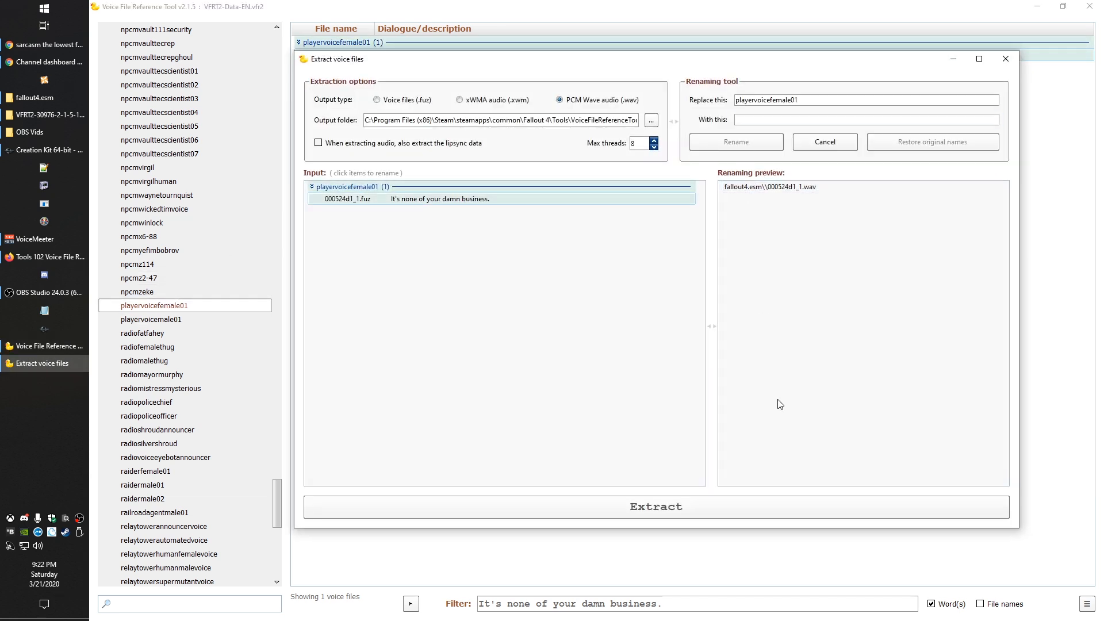
{"action": "left_click", "coordinate": [343, 187]}
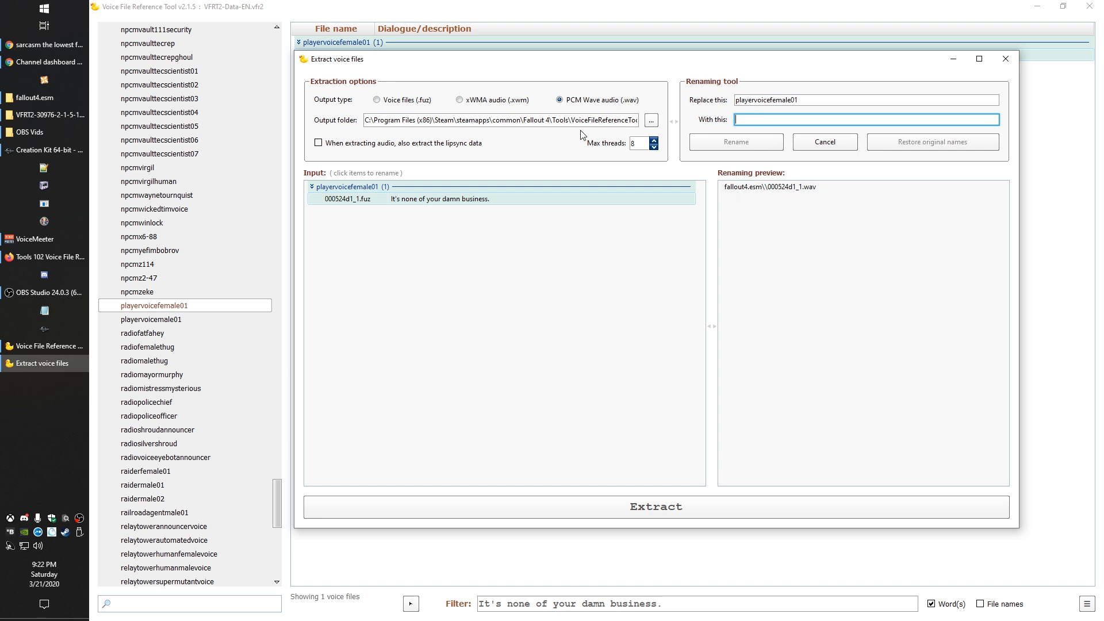
{"action": "left_click", "coordinate": [1007, 58]}
Extract the playervoicefemale01 file 000524d1_1.fuz as PCM Wave audio, renamed to 00001EE2_1
{"action": "right_click", "coordinate": [415, 54]}
{"action": "left_click", "coordinate": [431, 61]}
{"action": "left_click", "coordinate": [462, 200]}
{"action": "key", "text": "ctrl+v"}
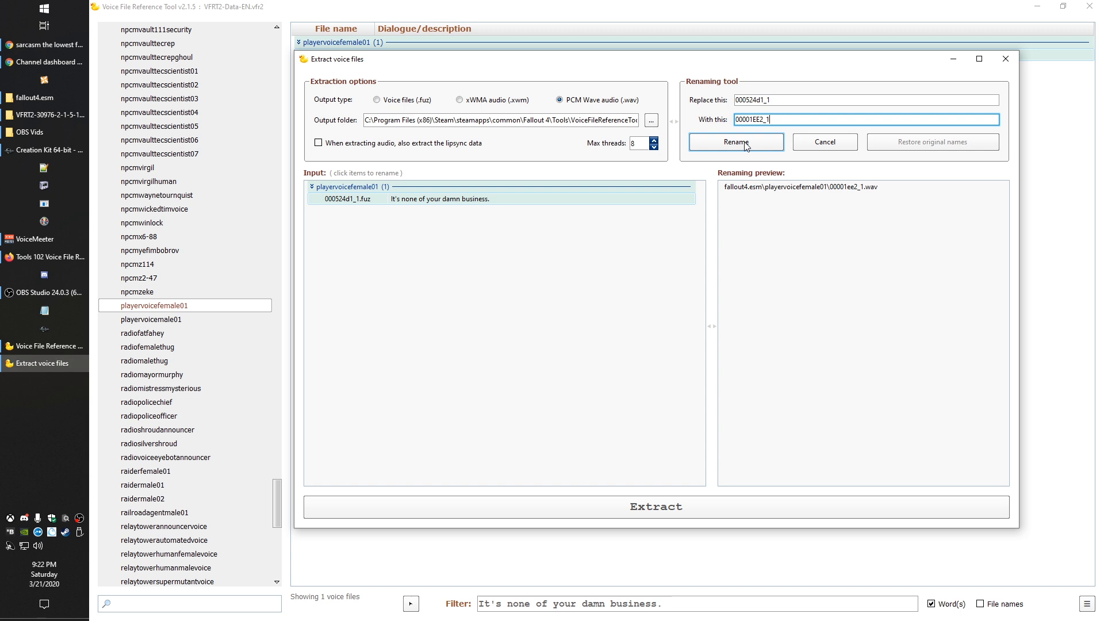
{"action": "left_click", "coordinate": [741, 143]}
{"action": "left_click", "coordinate": [591, 499]}
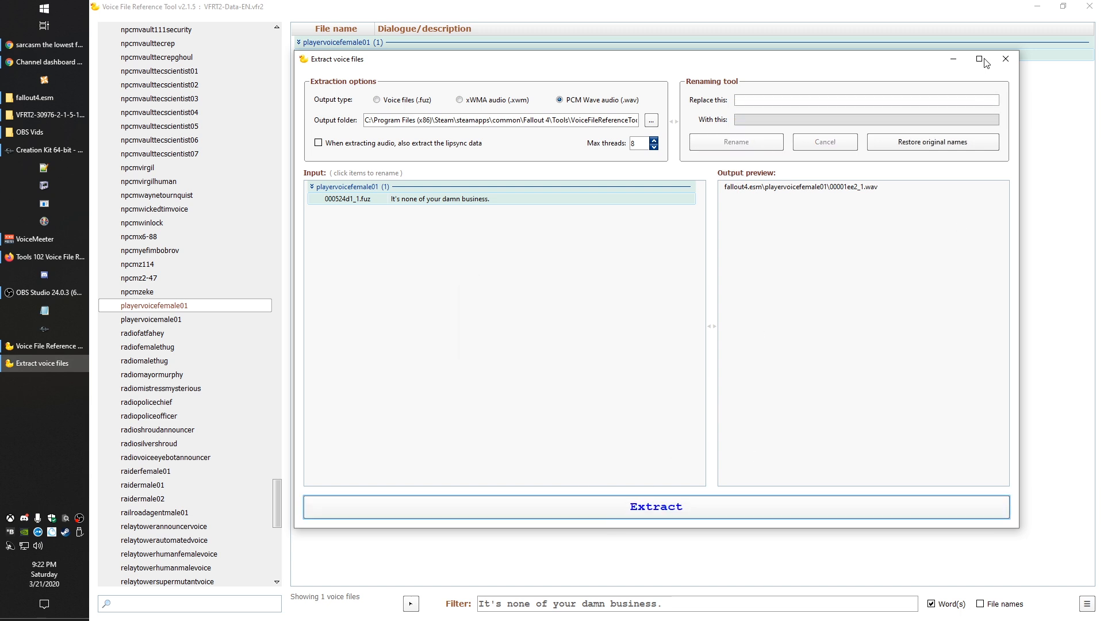
{"action": "left_click", "coordinate": [1008, 60]}
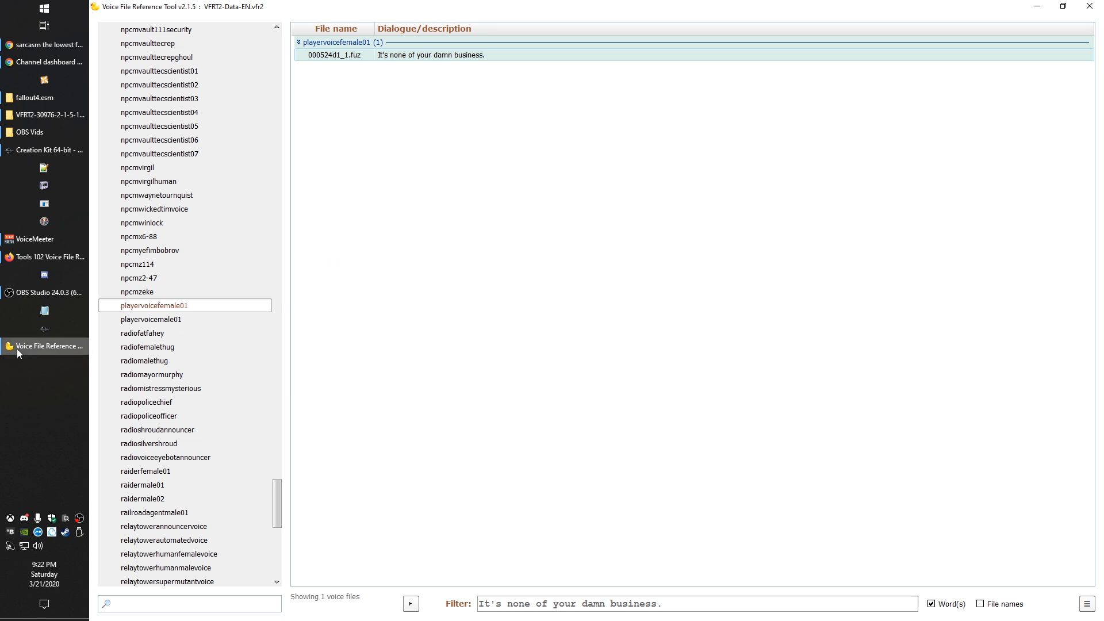
Return to Creation Kit and close the "Get Bent" response and its topic info without saving changes
{"action": "left_click", "coordinate": [43, 150]}
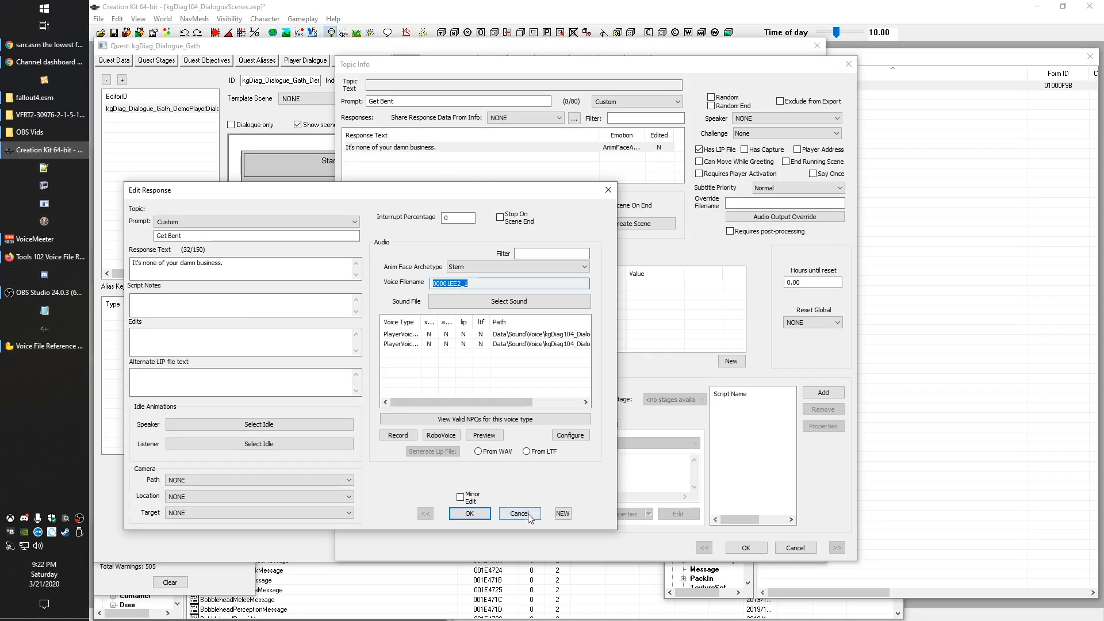
{"action": "left_click", "coordinate": [519, 513]}
{"action": "left_click", "coordinate": [798, 549]}
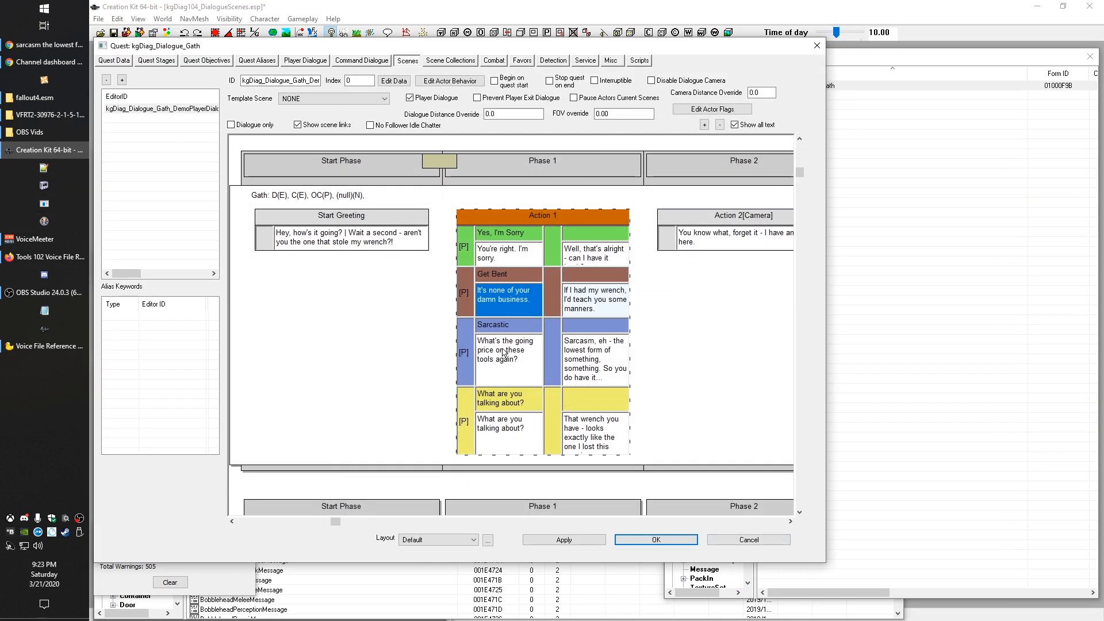
Open the "Sarcastic" response and filter Voice File Reference Tool's voice files by "What's the going price on these tools again?"
{"action": "left_click", "coordinate": [504, 351]}
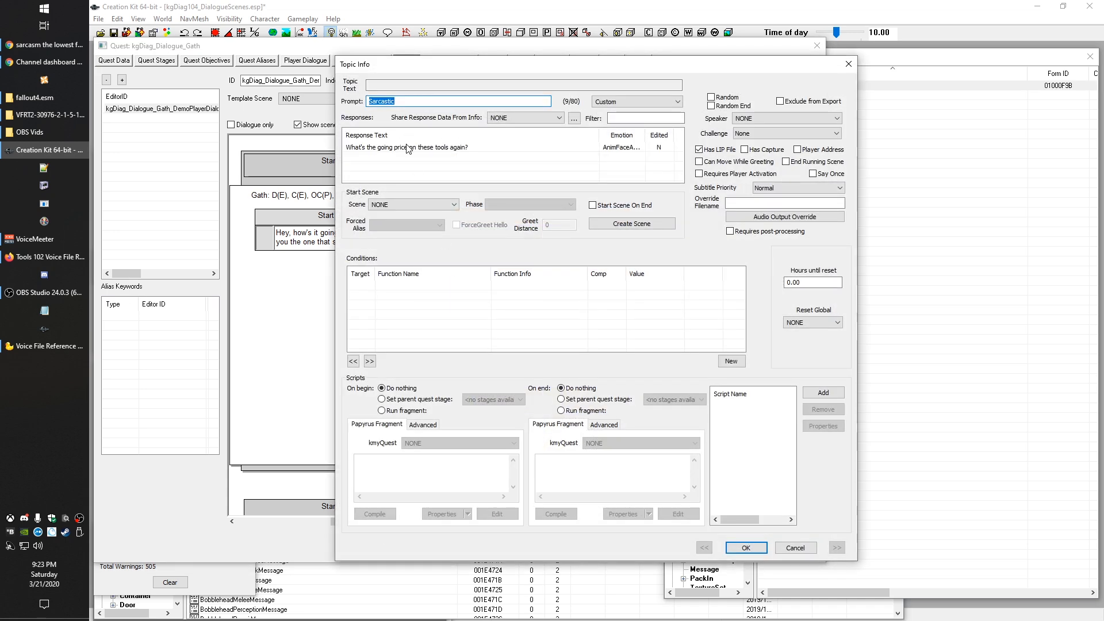
{"action": "left_click_drag", "start_coordinate": [704, 66], "coordinate": [891, 55]}
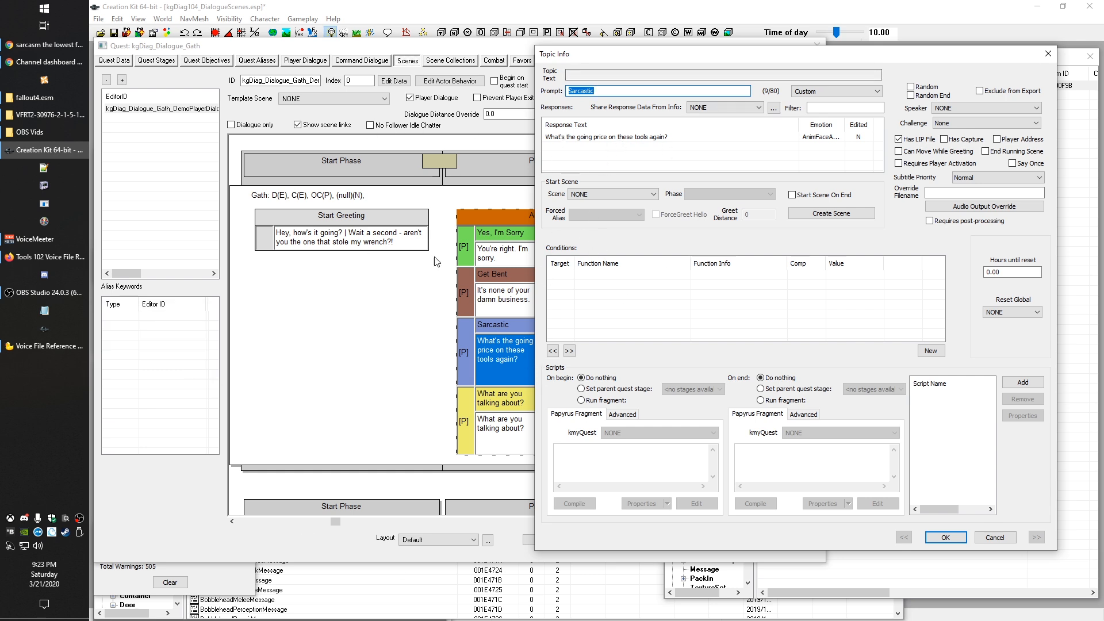
{"action": "left_click", "coordinate": [601, 138]}
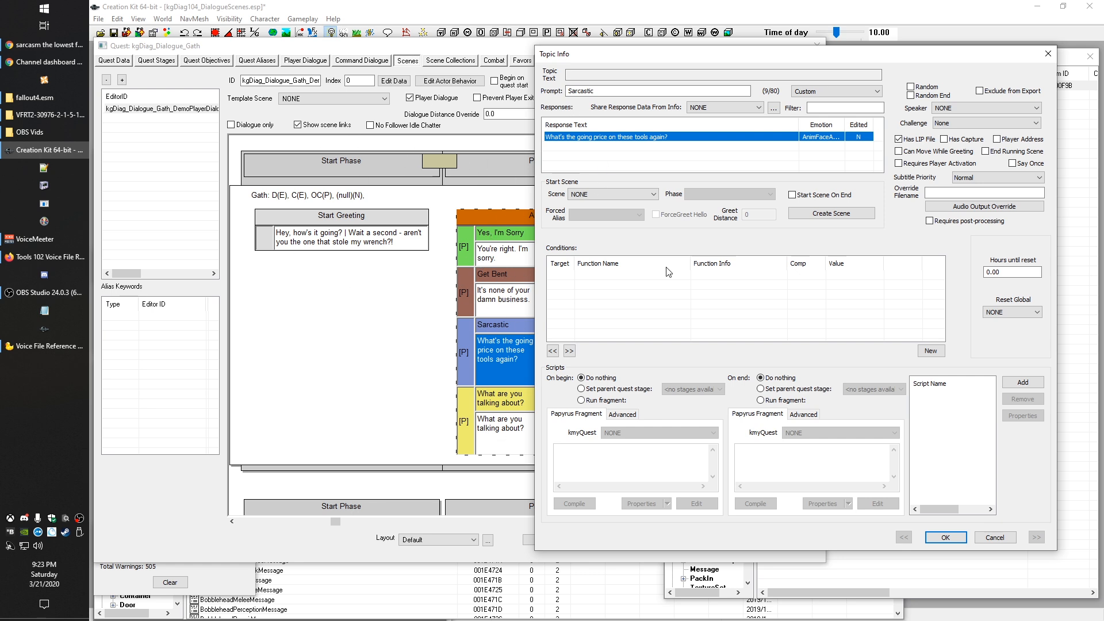
{"action": "double_click", "coordinate": [609, 138]}
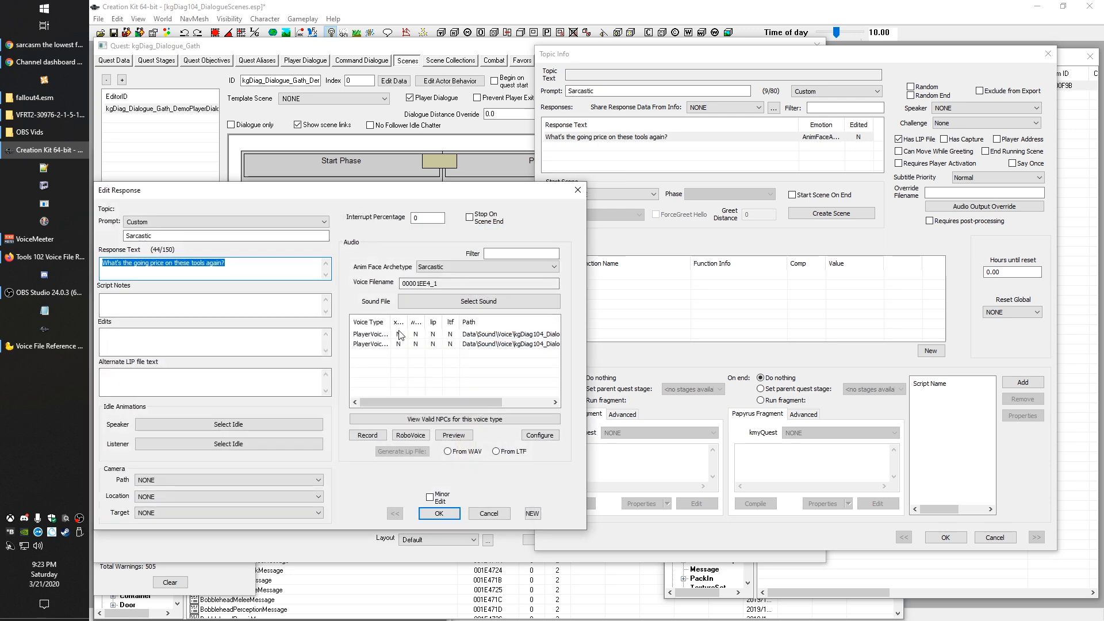
{"action": "left_click", "coordinate": [61, 350]}
{"action": "left_click", "coordinate": [699, 604]}
{"action": "key", "text": "ctrl+a"}
{"action": "type", "text": "What's the going price on these tools again?"}
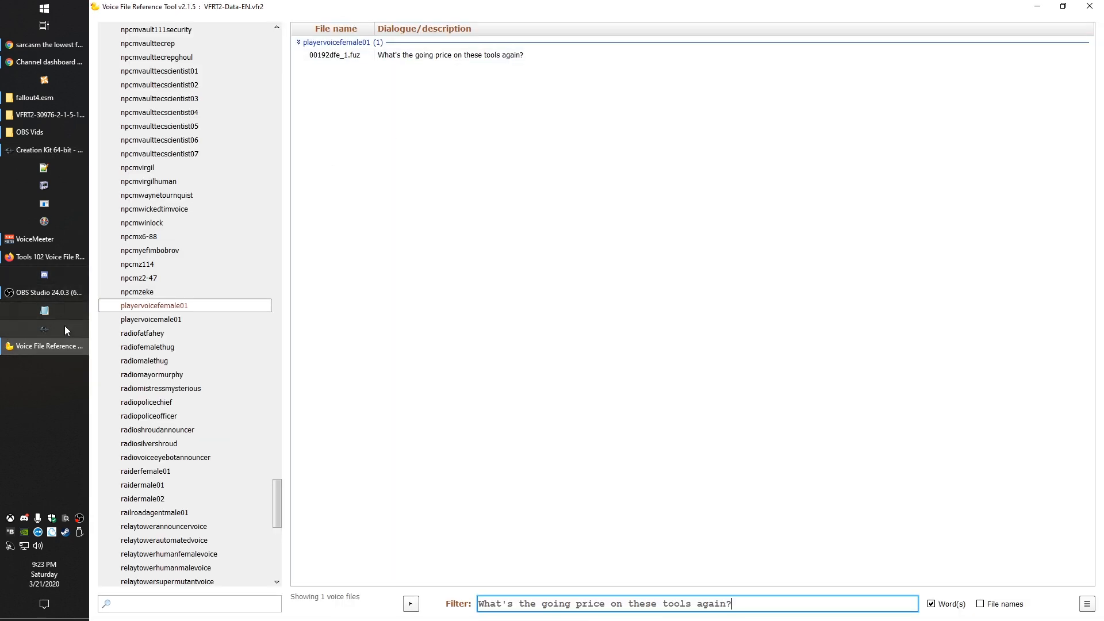
Copy the voice filename 00001EE4_1 from the "Sarcastic" response in Creation Kit and return to Voice File Reference Tool
{"action": "left_click", "coordinate": [56, 154]}
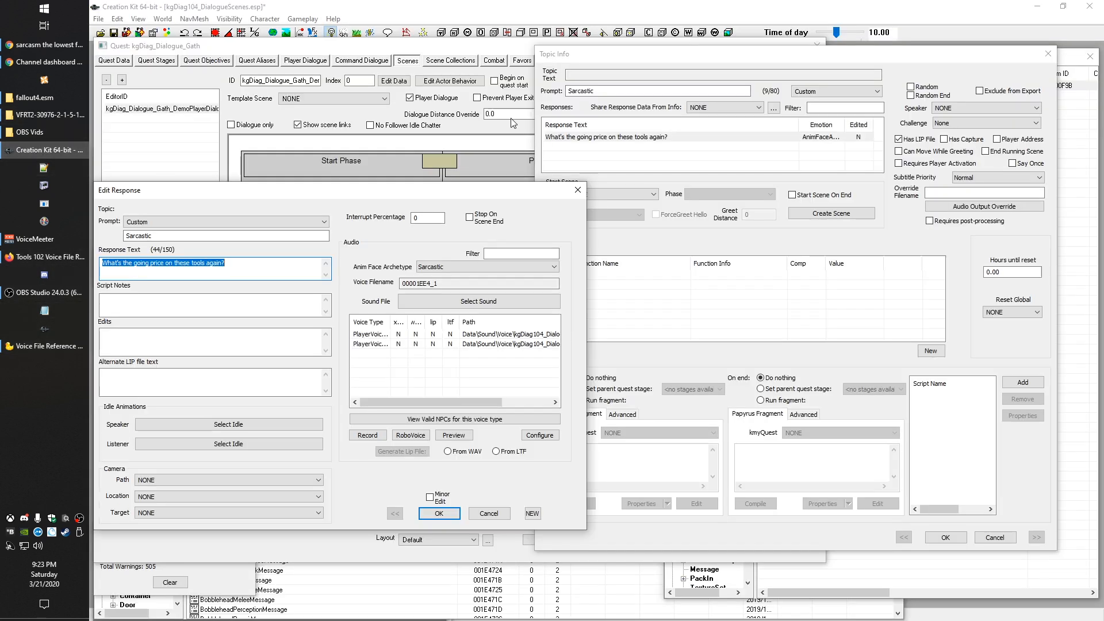
{"action": "double_click", "coordinate": [426, 281]}
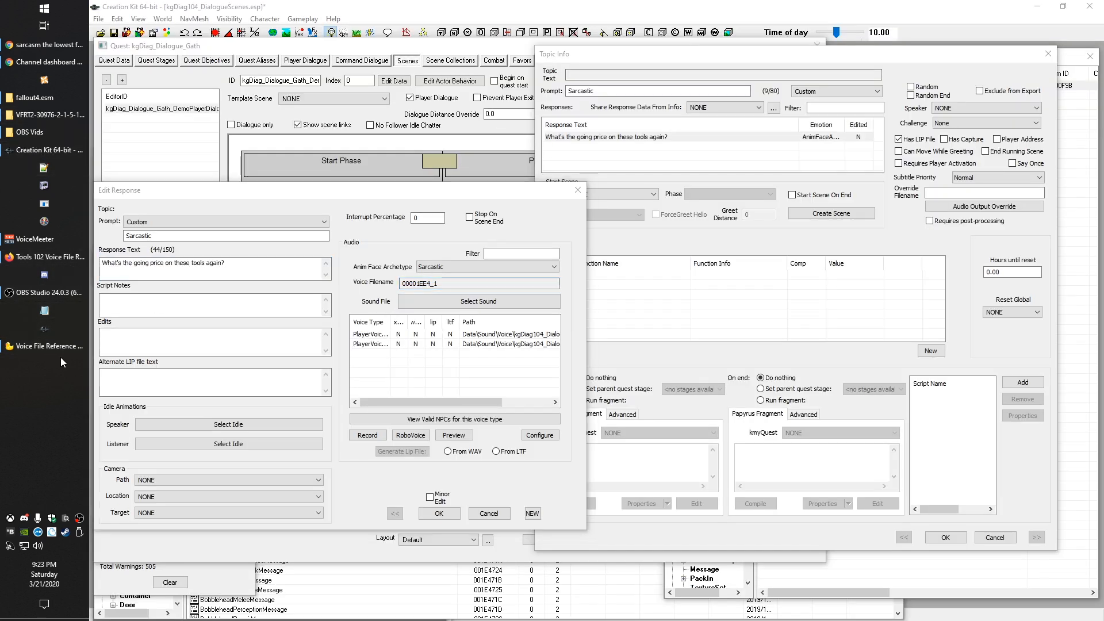
{"action": "left_click", "coordinate": [54, 347]}
Extract the playervoicefemale01 file 00192dfe_1.fuz as PCM Wave audio, renamed to 00001EE4_1
{"action": "right_click", "coordinate": [456, 58]}
{"action": "left_click", "coordinate": [479, 63]}
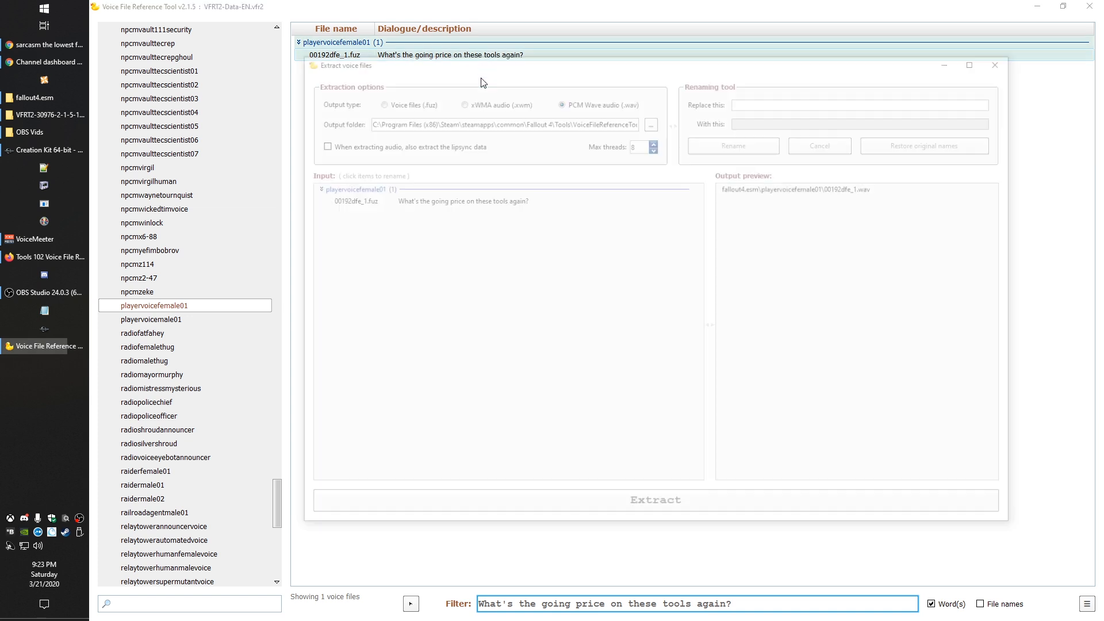
{"action": "left_click", "coordinate": [475, 197]}
{"action": "left_click", "coordinate": [741, 145]}
{"action": "left_click", "coordinate": [643, 507]}
{"action": "left_click", "coordinate": [1006, 59]}
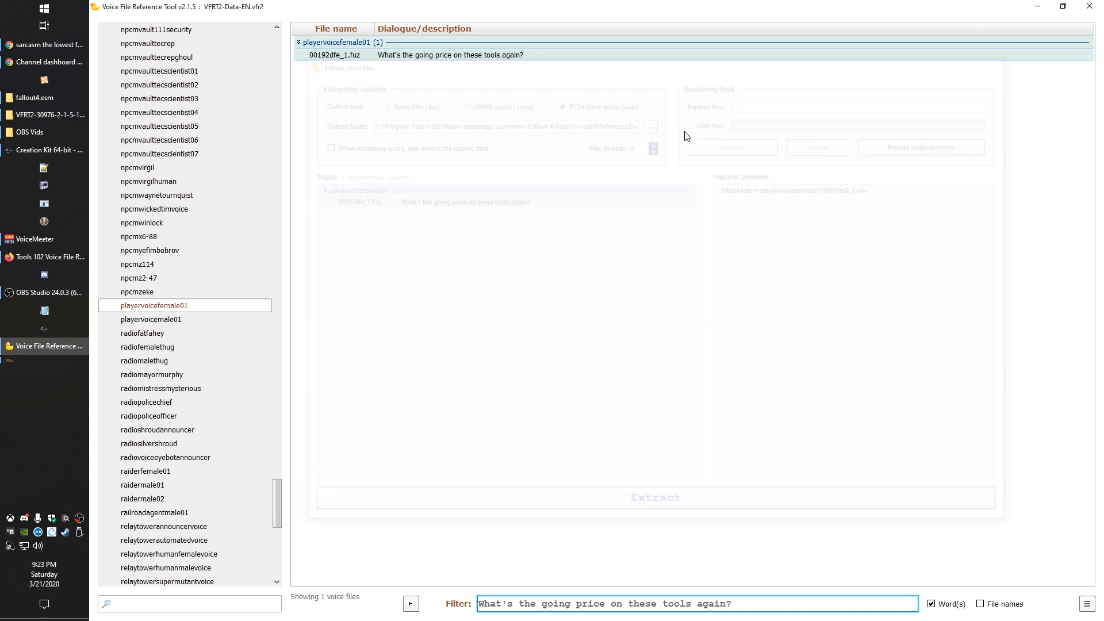
Switch to the playervoicemale01 files and extract 00192dfe_1.fuz as PCM Wave audio, renamed to 00001EE4_1
{"action": "left_click", "coordinate": [196, 319]}
{"action": "right_click", "coordinate": [433, 60]}
{"action": "left_click", "coordinate": [455, 66]}
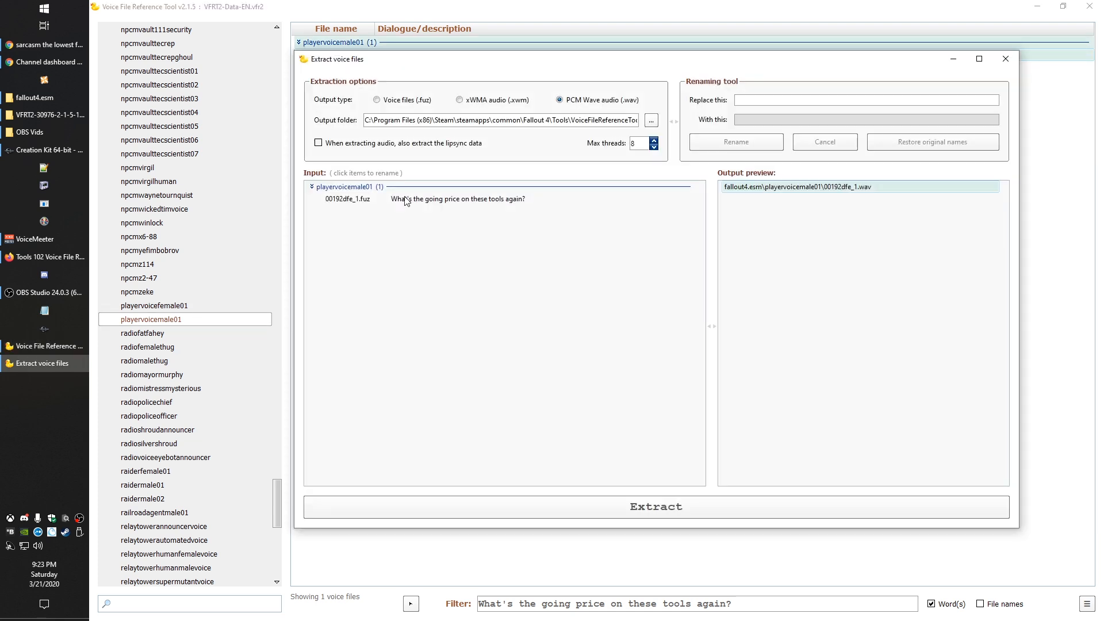
{"action": "left_click", "coordinate": [430, 200]}
{"action": "type", "text": "00001ee4_1"}
{"action": "left_click", "coordinate": [736, 141]}
{"action": "left_click", "coordinate": [599, 509]}
{"action": "left_click", "coordinate": [1006, 58]}
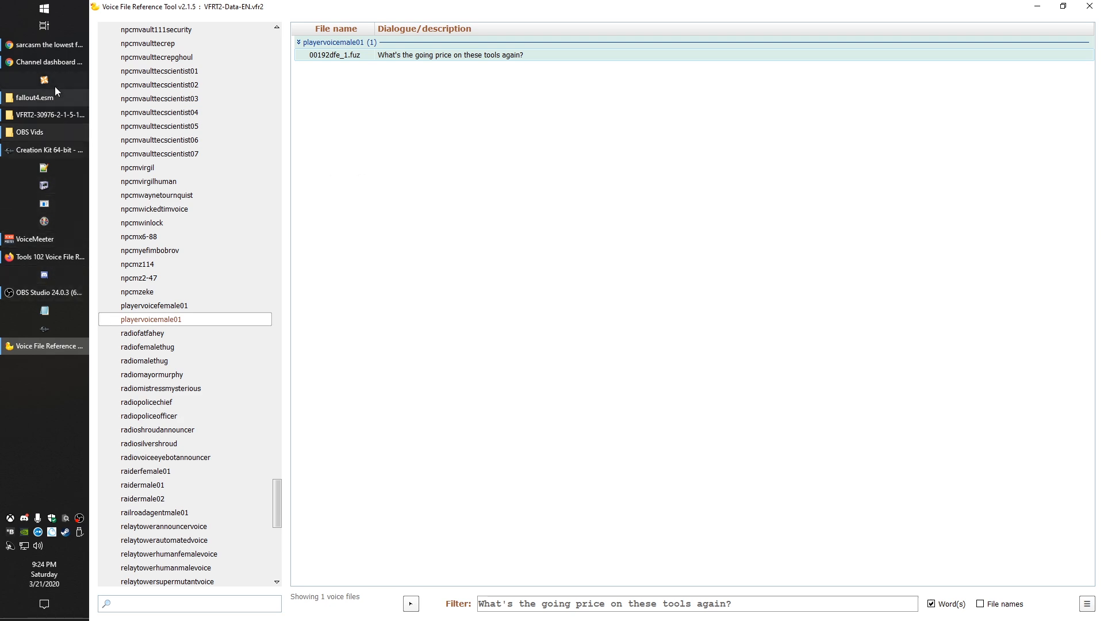
Return to Creation Kit and close the "Sarcastic" response and its topic info without saving changes
{"action": "left_click", "coordinate": [55, 151]}
{"action": "left_click", "coordinate": [495, 515]}
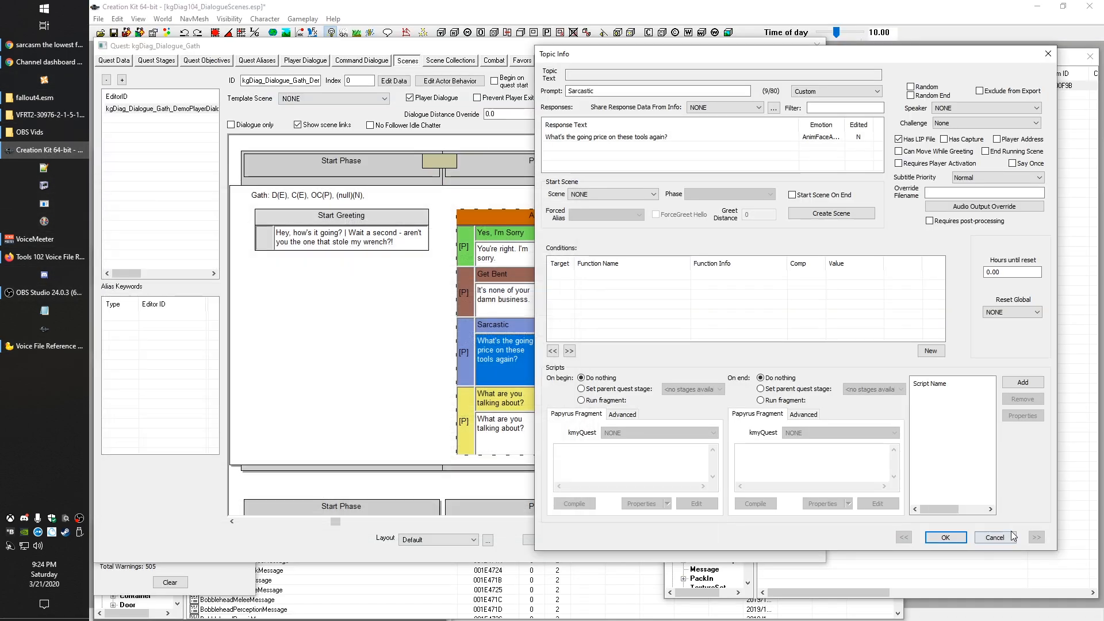
{"action": "left_click", "coordinate": [995, 537]}
Open the "What are you talking about?" player response and copy its response text
{"action": "left_click", "coordinate": [514, 424]}
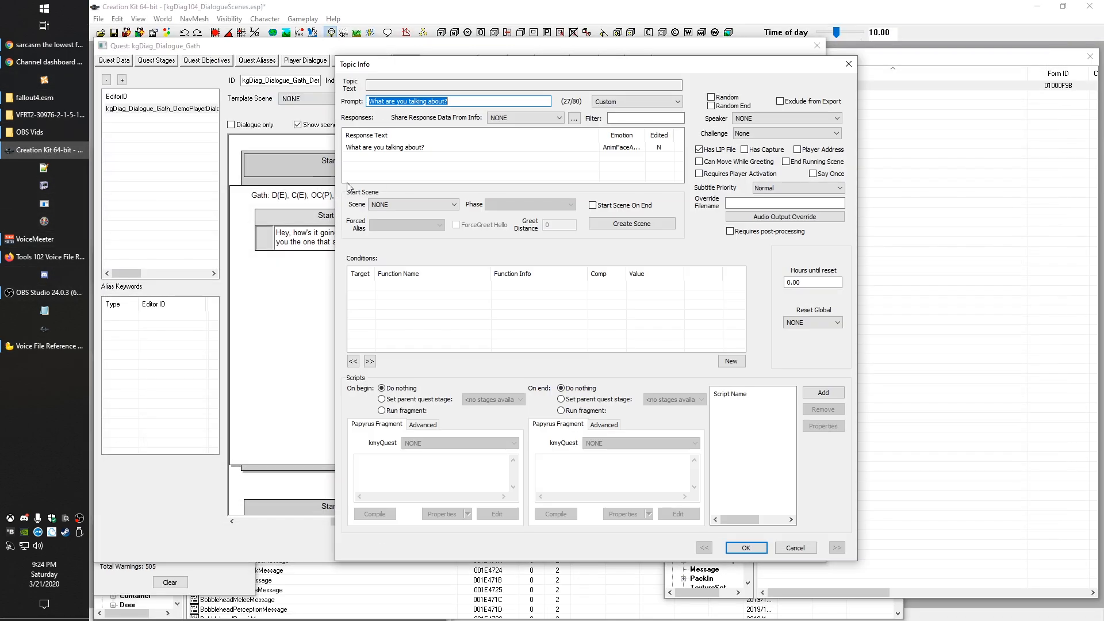
{"action": "double_click", "coordinate": [368, 147]}
{"action": "double_click", "coordinate": [438, 283]}
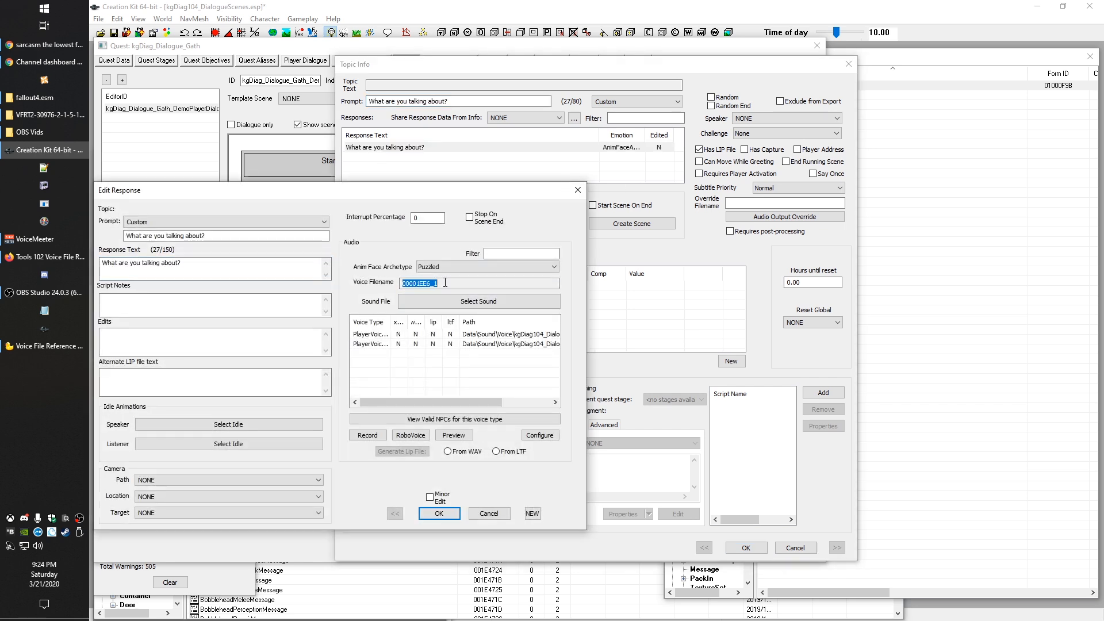
{"action": "left_click_drag", "start_coordinate": [184, 263], "coordinate": [101, 263]}
{"action": "key", "text": "ctrl+c"}
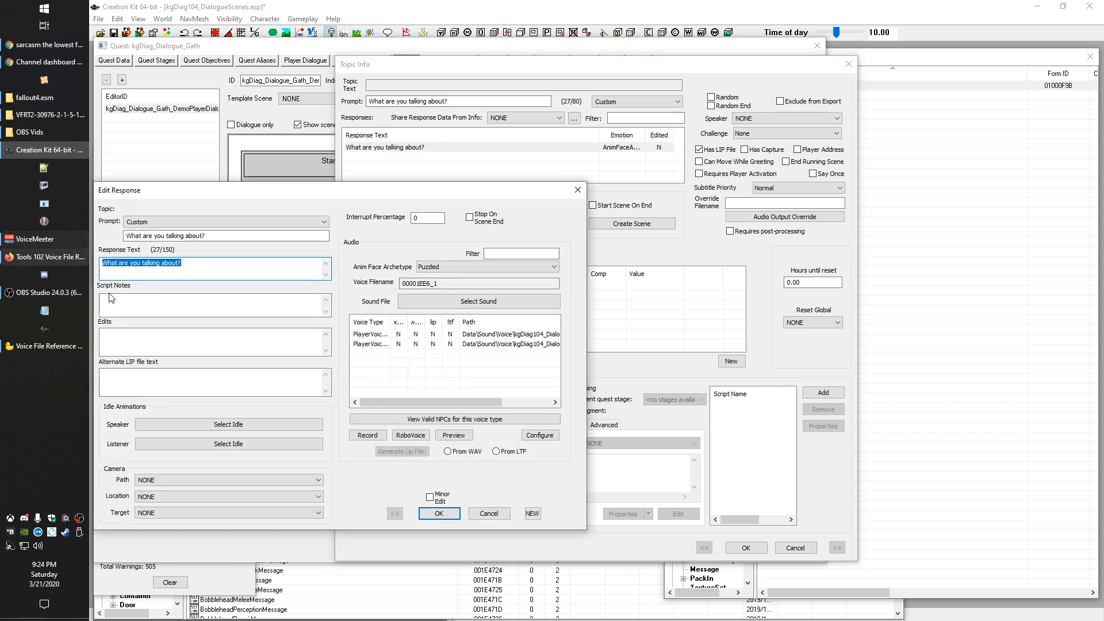
In Voice File Reference Tool, filter the voice files by "What are you talking about?" and list the playervoicefemale01 files
{"action": "left_click", "coordinate": [37, 345]}
{"action": "left_click", "coordinate": [737, 601]}
{"action": "key", "text": "ctrl+a"}
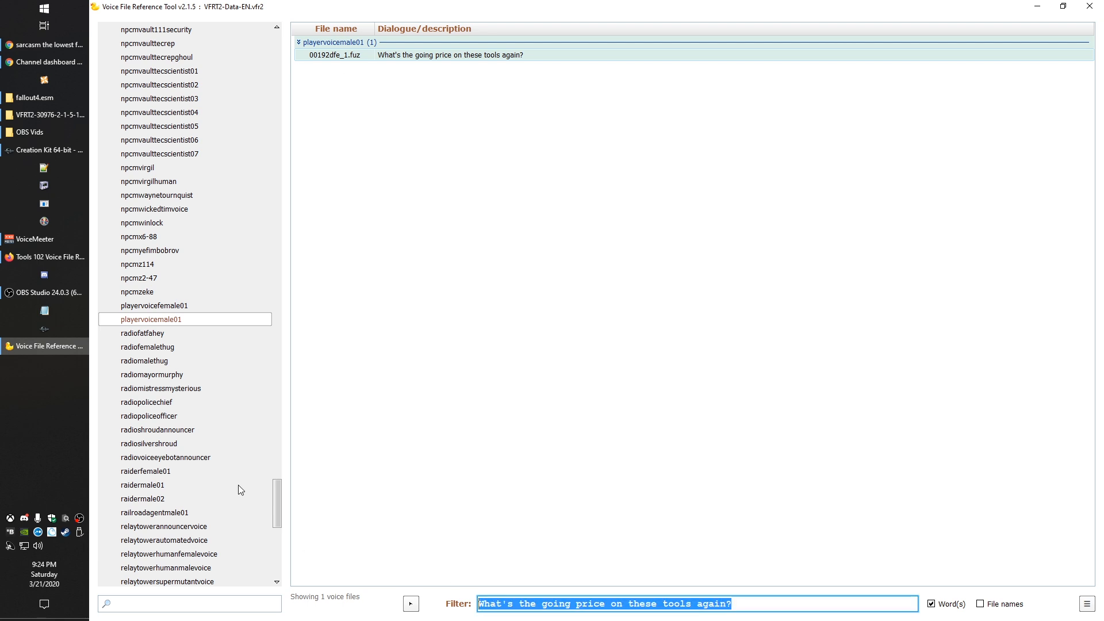
{"action": "key", "text": "ctrl+v"}
{"action": "left_click", "coordinate": [171, 310]}
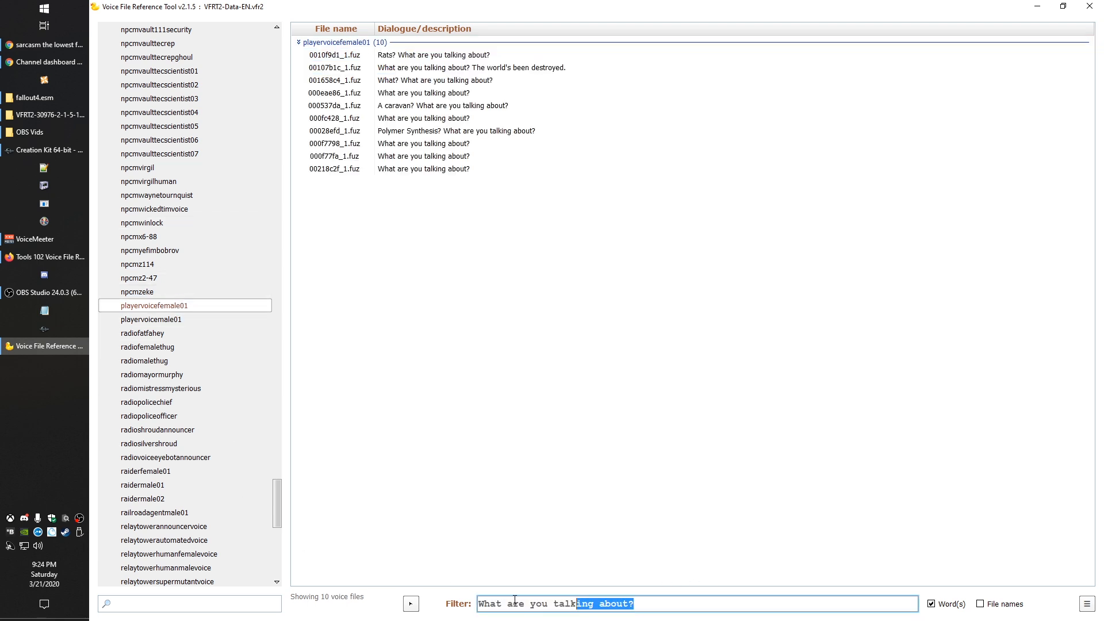
Copy the voice filename 00001EE6_1 from the "What are you talking about?" response in Creation Kit and return to Voice File Reference Tool
{"action": "left_click", "coordinate": [46, 150]}
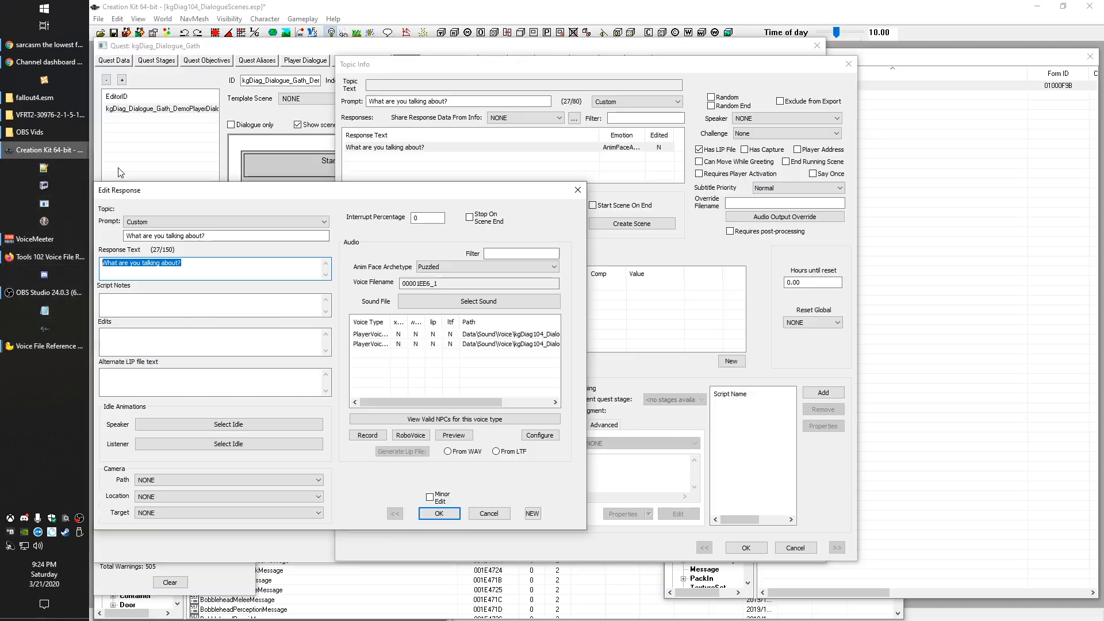
{"action": "double_click", "coordinate": [464, 282]}
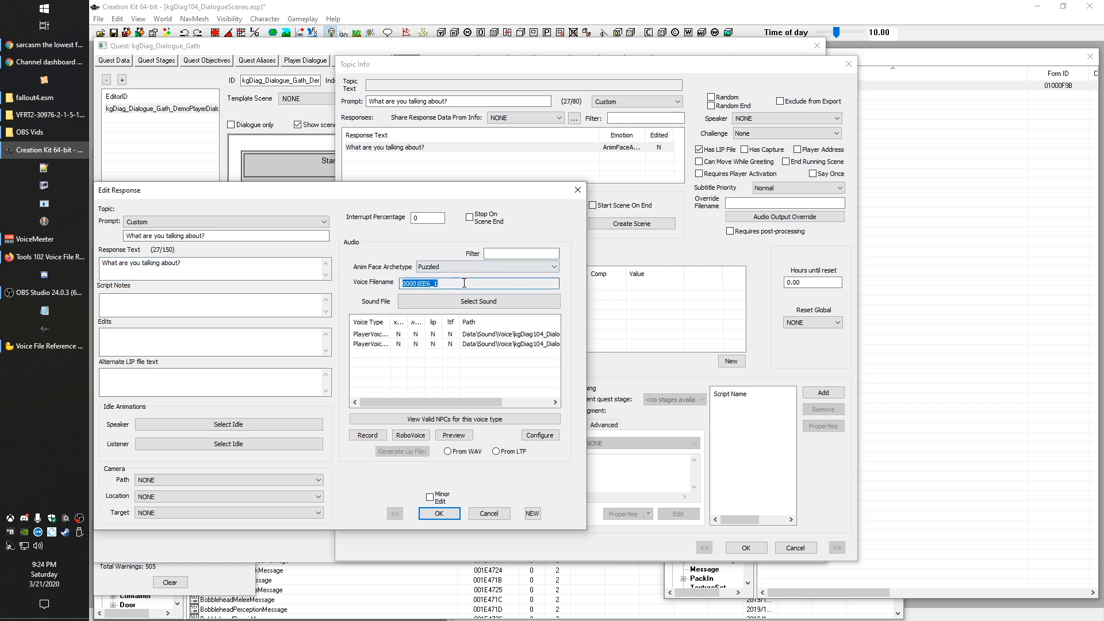
{"action": "left_click", "coordinate": [46, 346]}
Extract the playervoicefemale01 file 000f7798_1.fuz as a WAV renamed to 00001EE6_1
{"action": "left_click", "coordinate": [421, 158]}
{"action": "left_click", "coordinate": [428, 147]}
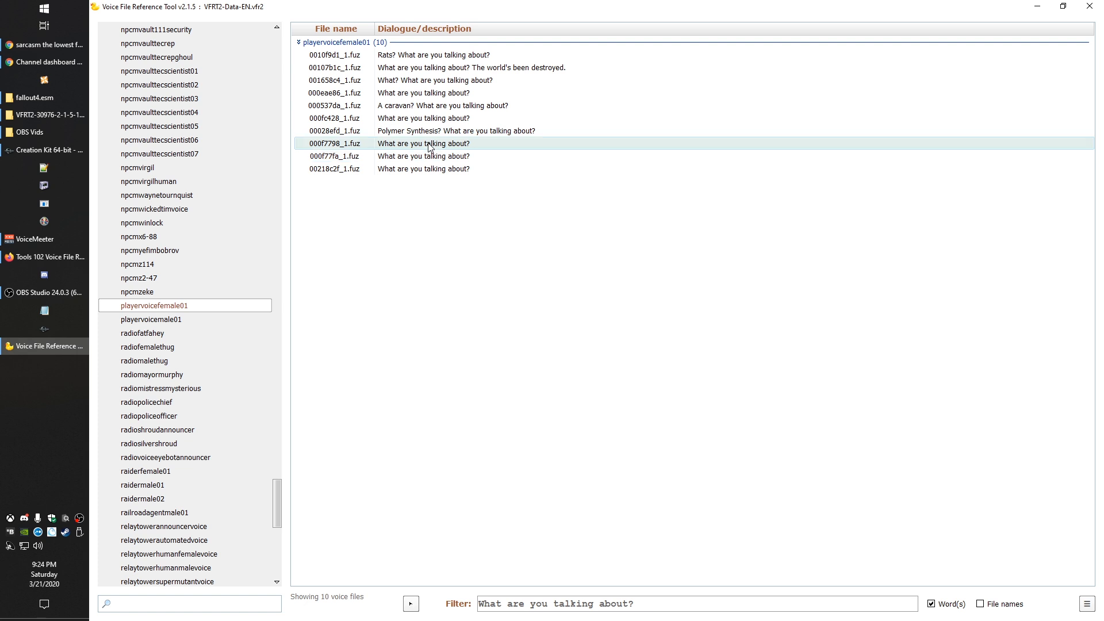
{"action": "right_click", "coordinate": [428, 146]}
{"action": "left_click", "coordinate": [457, 150]}
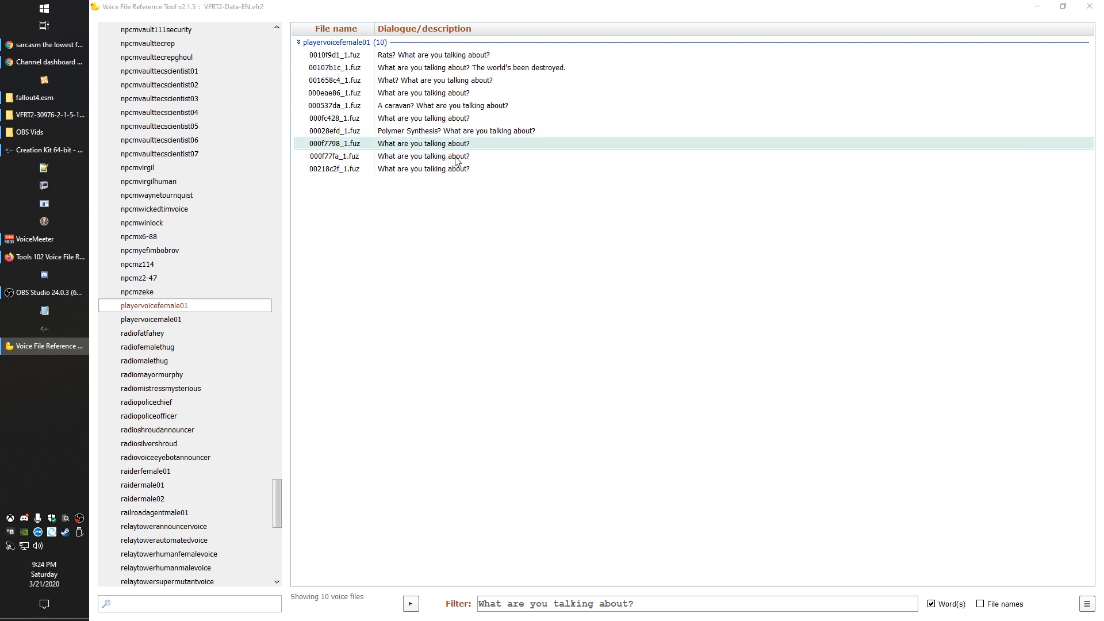
{"action": "type", "text": "00001ee6_1"}
{"action": "left_click", "coordinate": [767, 145]}
{"action": "left_click", "coordinate": [683, 501]}
{"action": "left_click", "coordinate": [1006, 58]}
Switch to the playervoicemale01 files and extract 000f7798_1.fuz as a WAV renamed to 00001EE6_1
{"action": "left_click", "coordinate": [152, 319]}
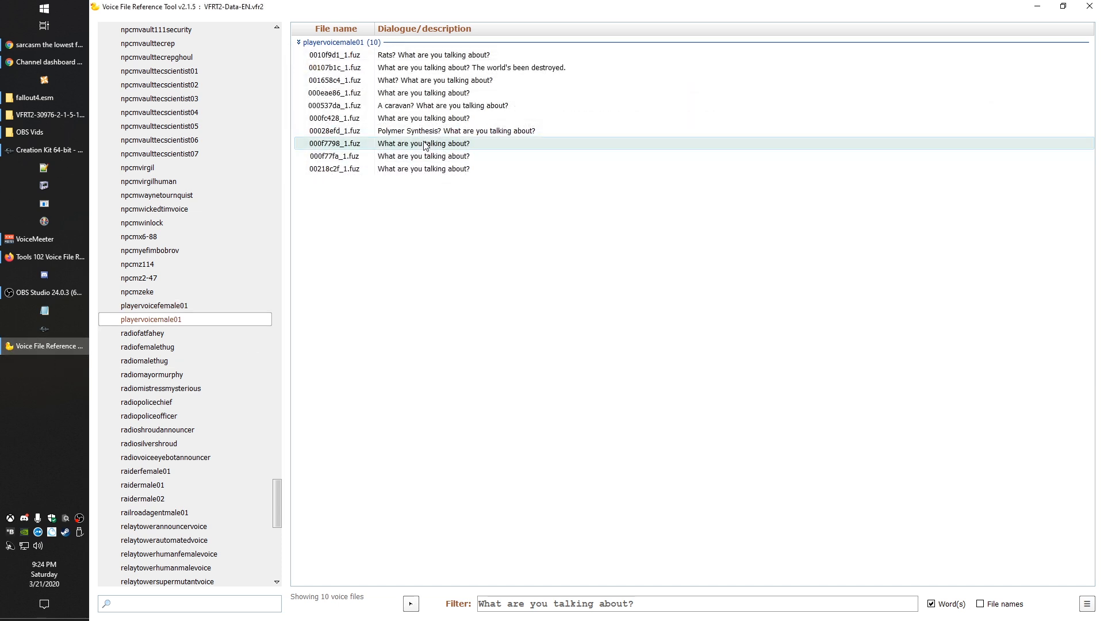
{"action": "double_click", "coordinate": [425, 145]}
{"action": "left_click", "coordinate": [465, 199]}
{"action": "left_click", "coordinate": [719, 145]}
{"action": "left_click", "coordinate": [710, 509]}
{"action": "left_click", "coordinate": [1005, 58]}
Check the extracted WAV files in the playervoicefemale01 and playervoicemale01 subfolders of the fallout4.esm folder in File Explorer
{"action": "left_click", "coordinate": [50, 346]}
{"action": "left_click", "coordinate": [35, 97]}
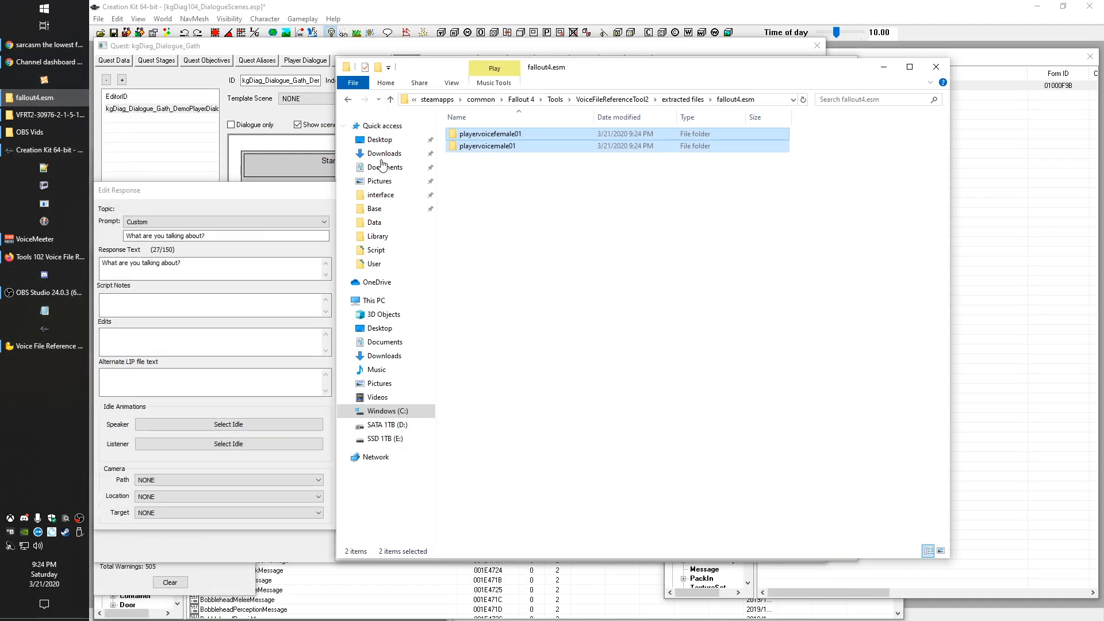
{"action": "double_click", "coordinate": [489, 134]}
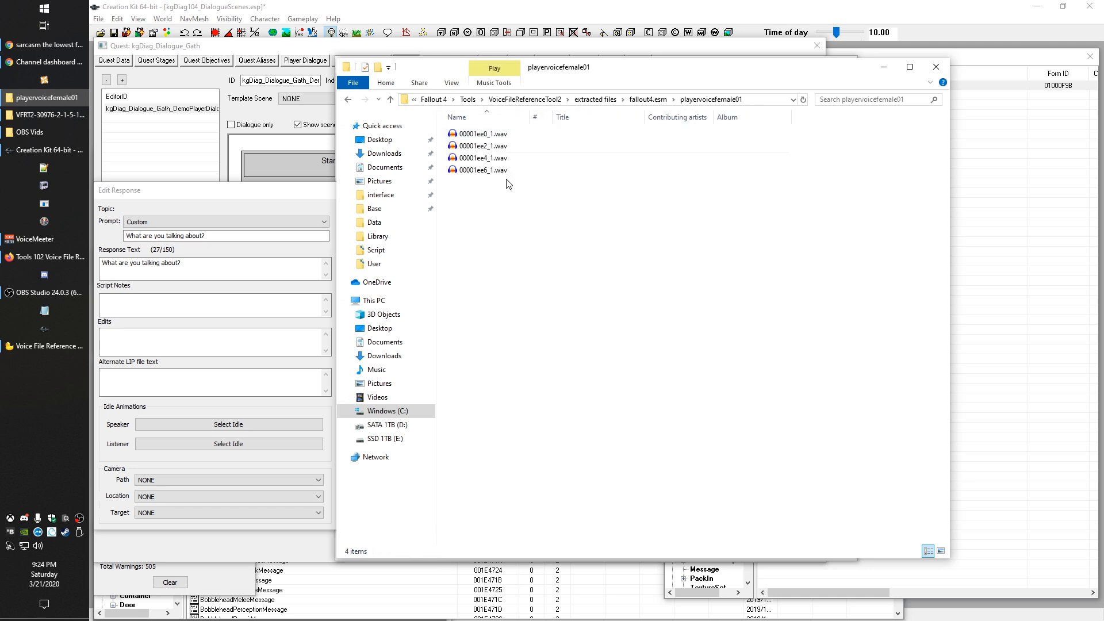
{"action": "key", "text": "BackSpace"}
{"action": "double_click", "coordinate": [469, 146]}
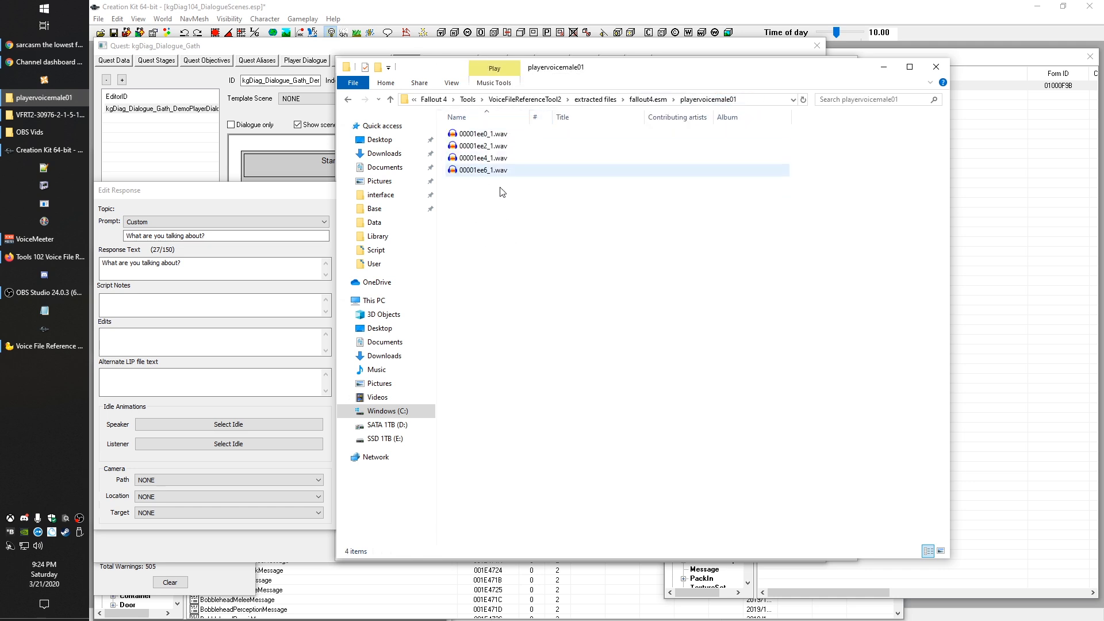
{"action": "left_click", "coordinate": [648, 100]}
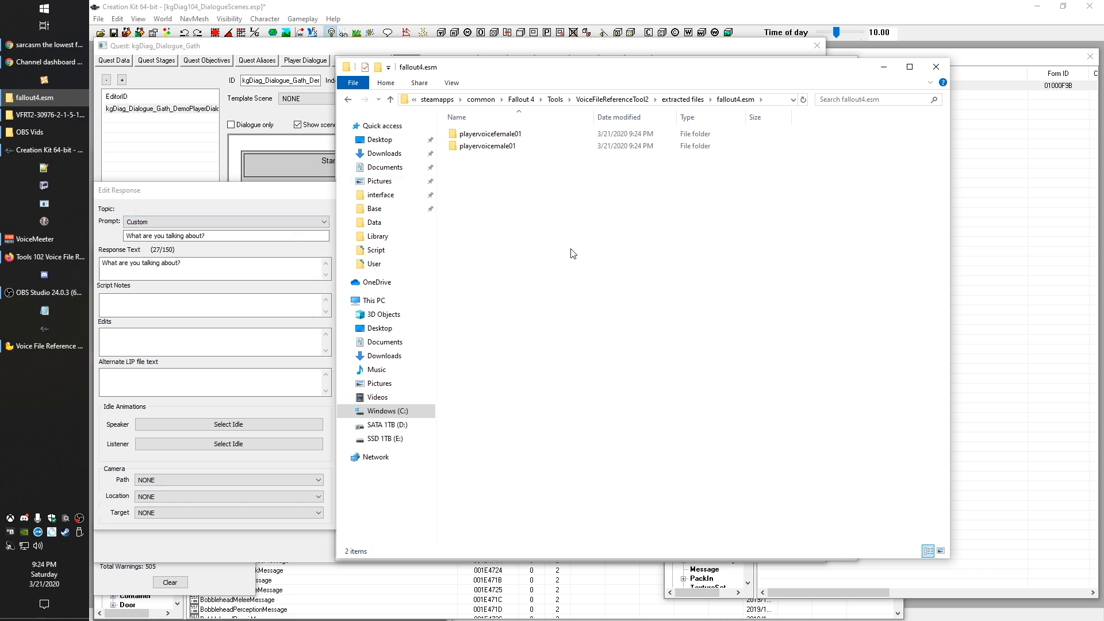
{"action": "double_click", "coordinate": [492, 148]}
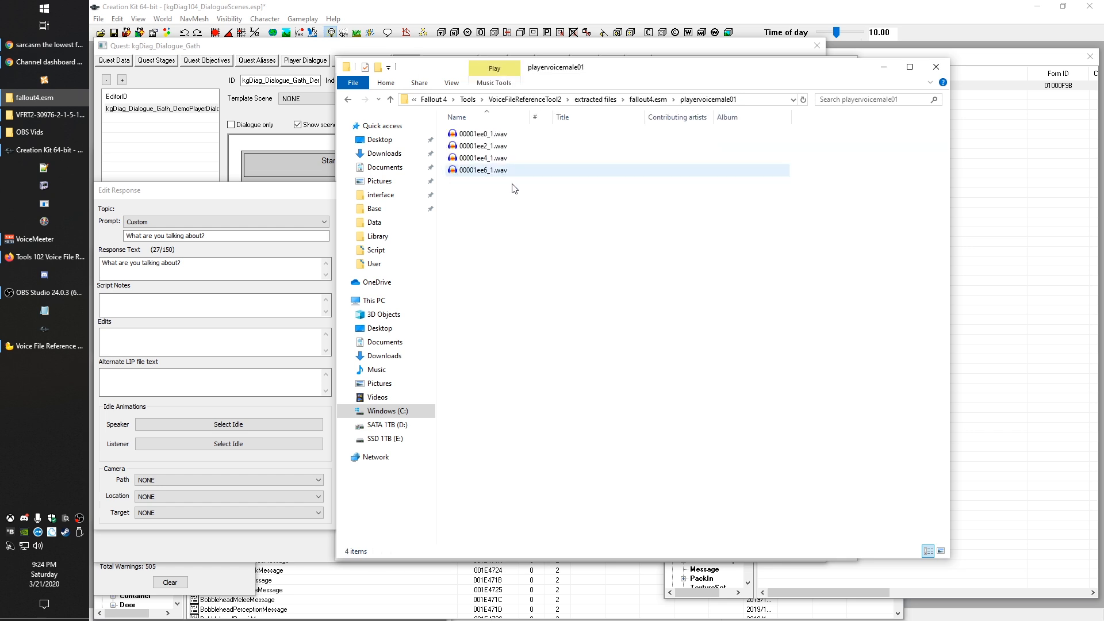
{"action": "left_click", "coordinate": [351, 101]}
In Creation Kit, review the "What are you talking about?" response's voice filename, then accept the response and its topic info
{"action": "left_click", "coordinate": [227, 193]}
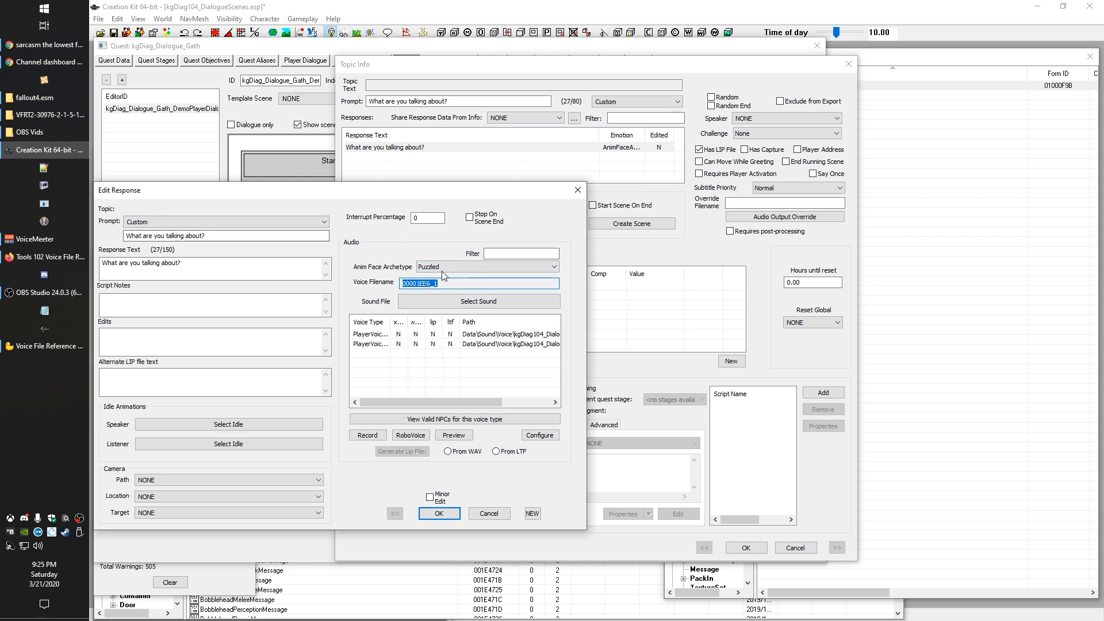
{"action": "left_click_drag", "start_coordinate": [446, 195], "coordinate": [631, 106]}
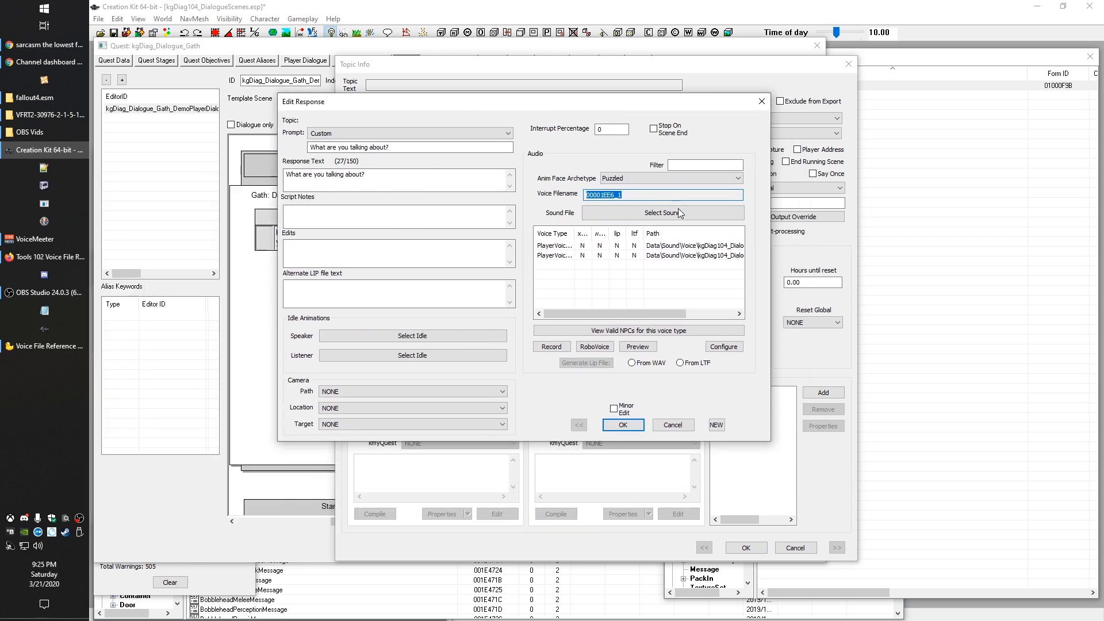
{"action": "left_click", "coordinate": [614, 426]}
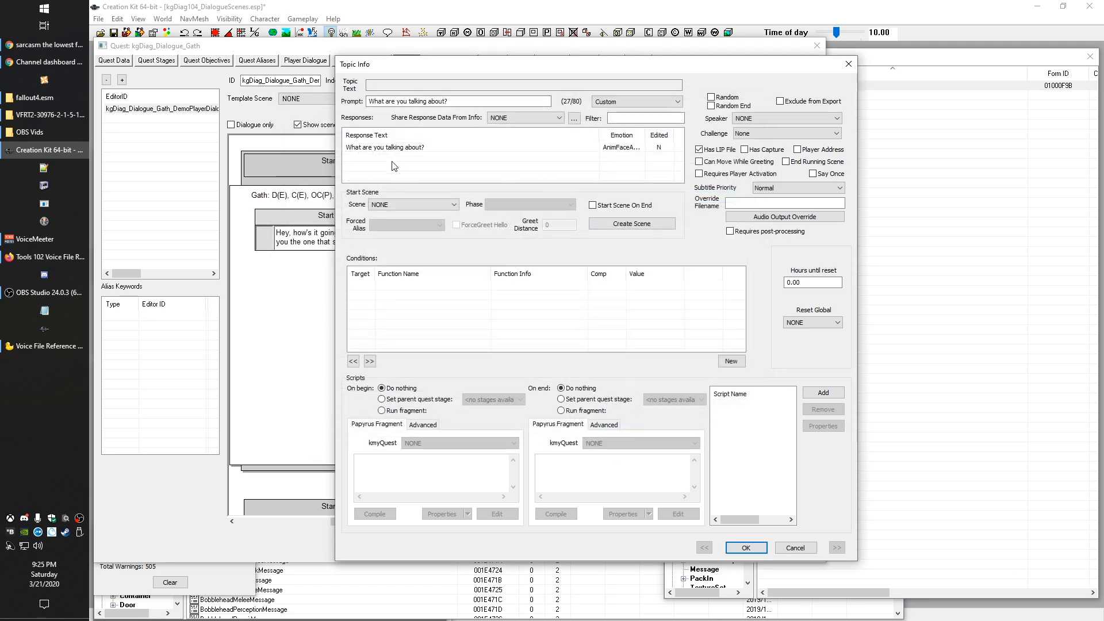
{"action": "double_click", "coordinate": [385, 147]}
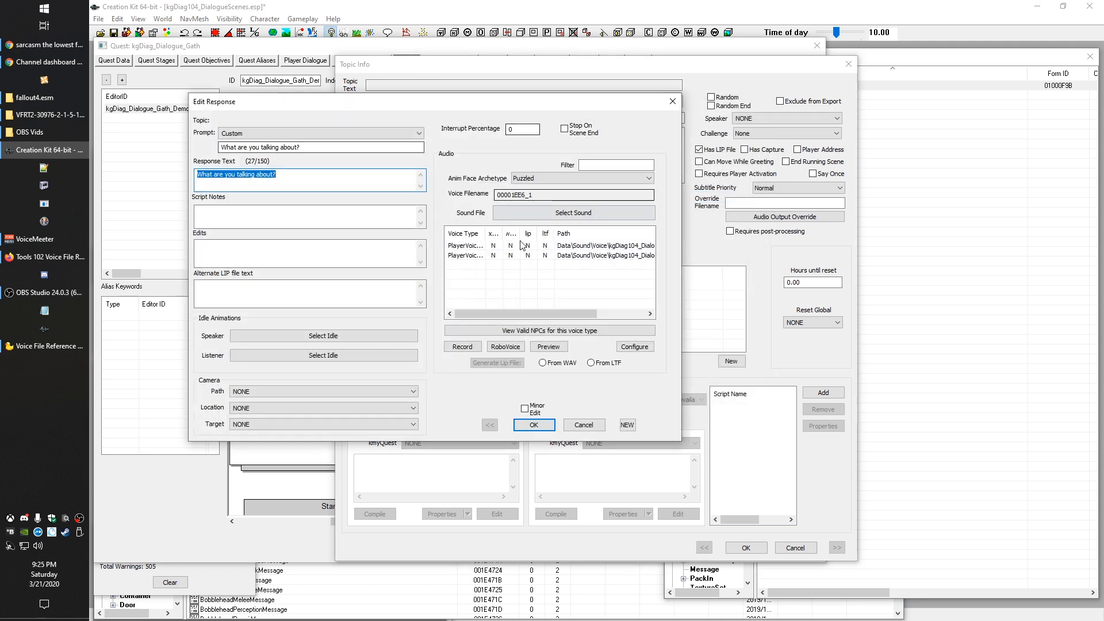
{"action": "double_click", "coordinate": [515, 195]}
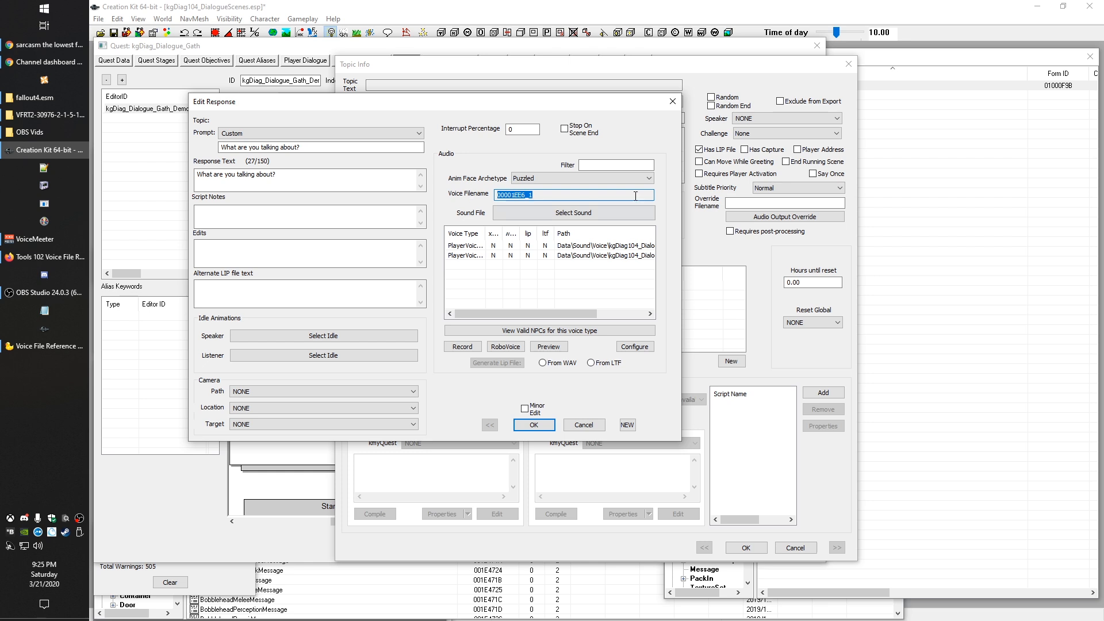
{"action": "left_click", "coordinate": [535, 425]}
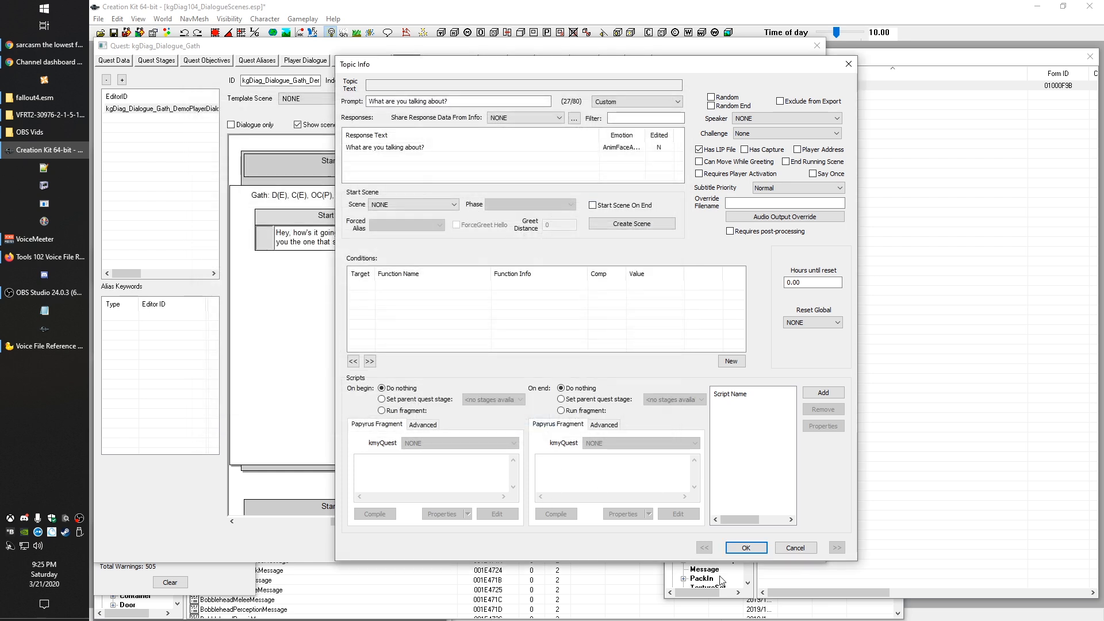
{"action": "left_click", "coordinate": [745, 549]}
{"action": "middle_click_drag", "start_coordinate": [366, 382], "coordinate": [636, 389]}
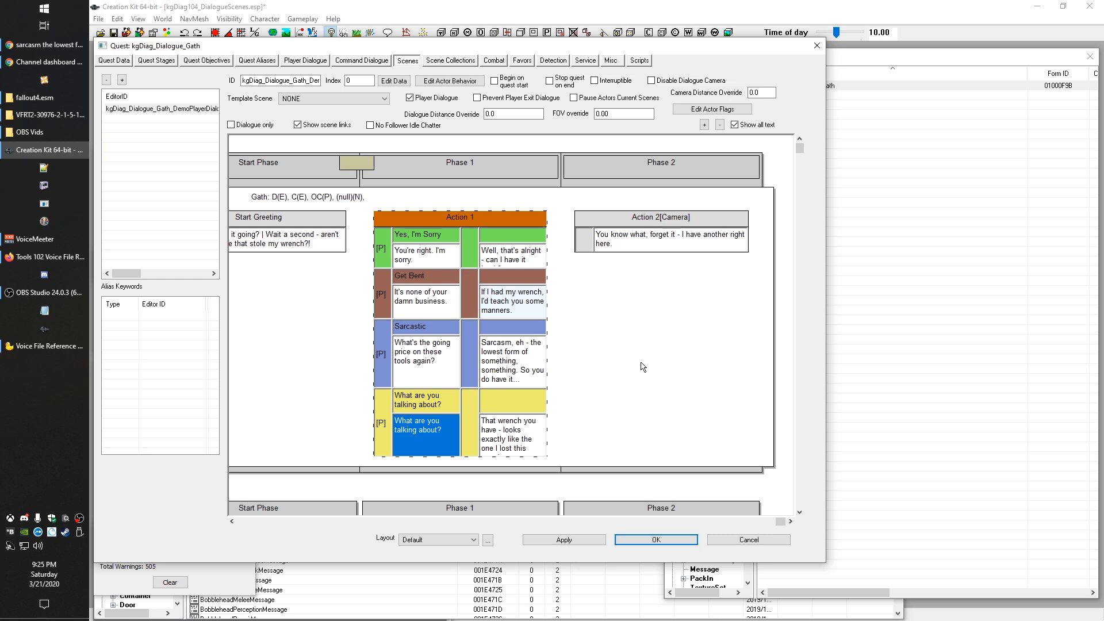
{"action": "middle_click_drag", "start_coordinate": [649, 347], "coordinate": [506, 226]}
{"action": "middle_click_drag", "start_coordinate": [765, 348], "coordinate": [696, 358]}
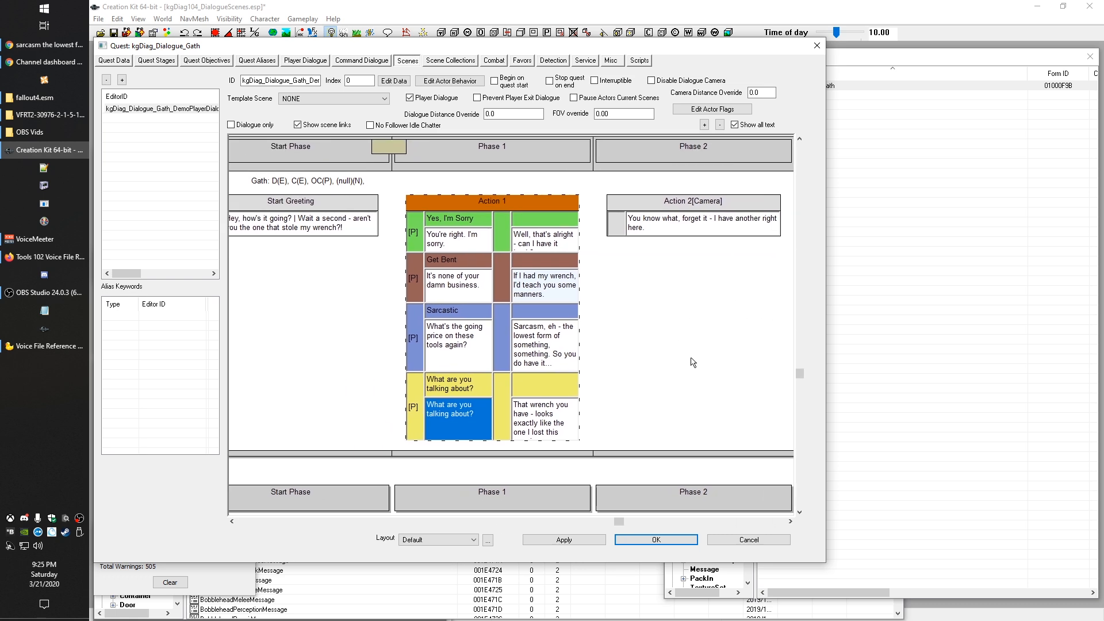
Accept the quest window and place the extracted fallout4.esm folder window beside the kgDiag104_DialogueScenes.esp voice folder window in File Explorer
{"action": "left_click", "coordinate": [656, 539]}
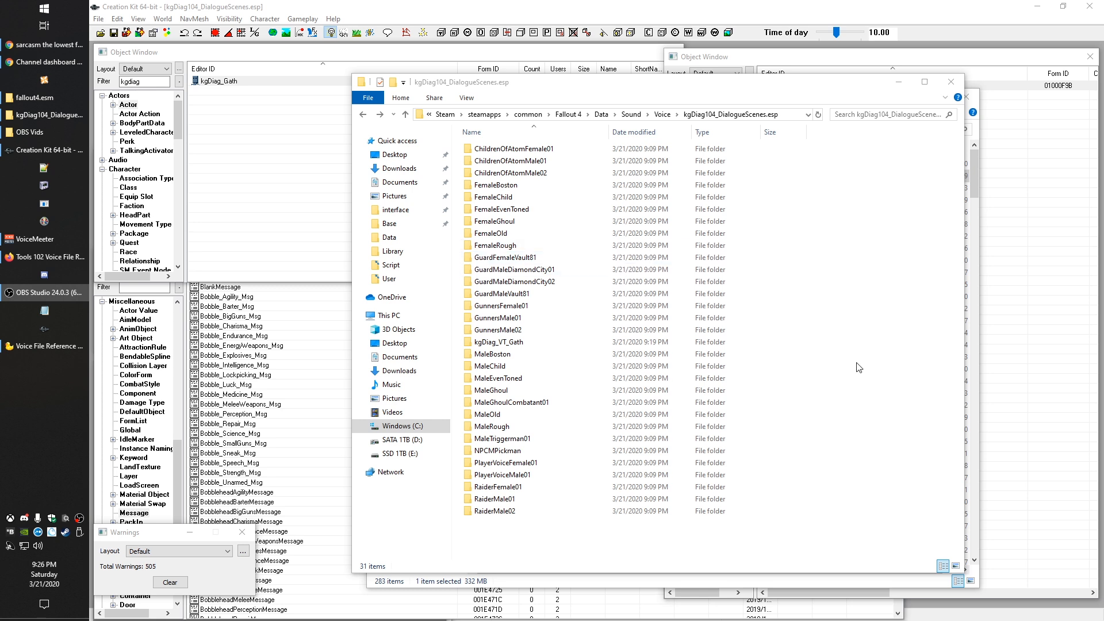
{"action": "left_click", "coordinate": [40, 97]}
{"action": "left_click_drag", "start_coordinate": [748, 257], "coordinate": [368, 82]}
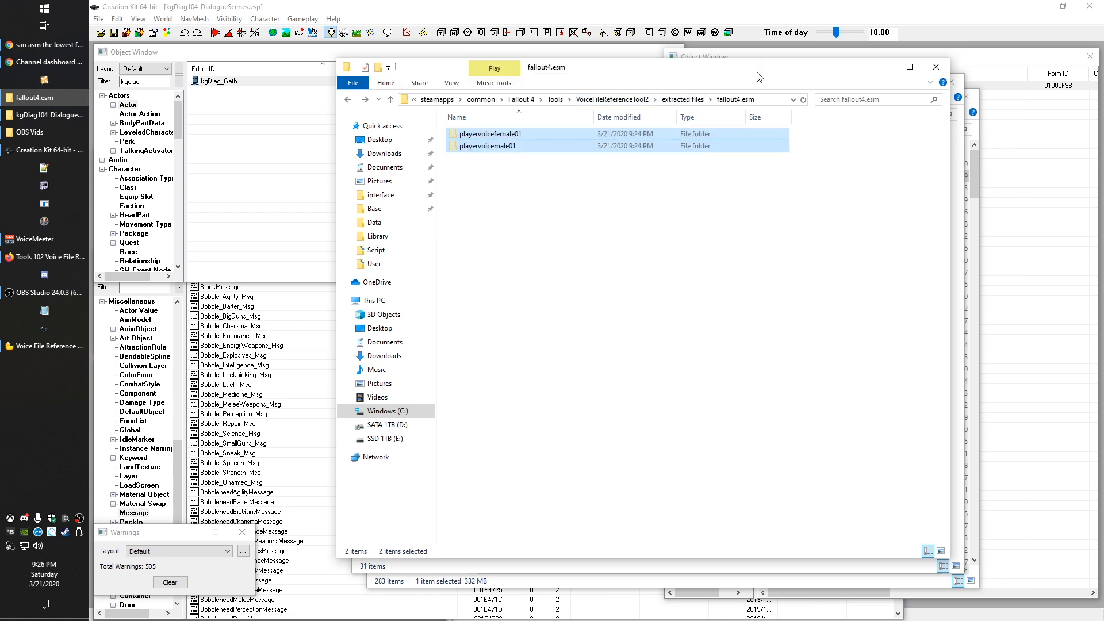
{"action": "left_click_drag", "start_coordinate": [759, 77], "coordinate": [521, 67]}
{"action": "left_click", "coordinate": [776, 85]}
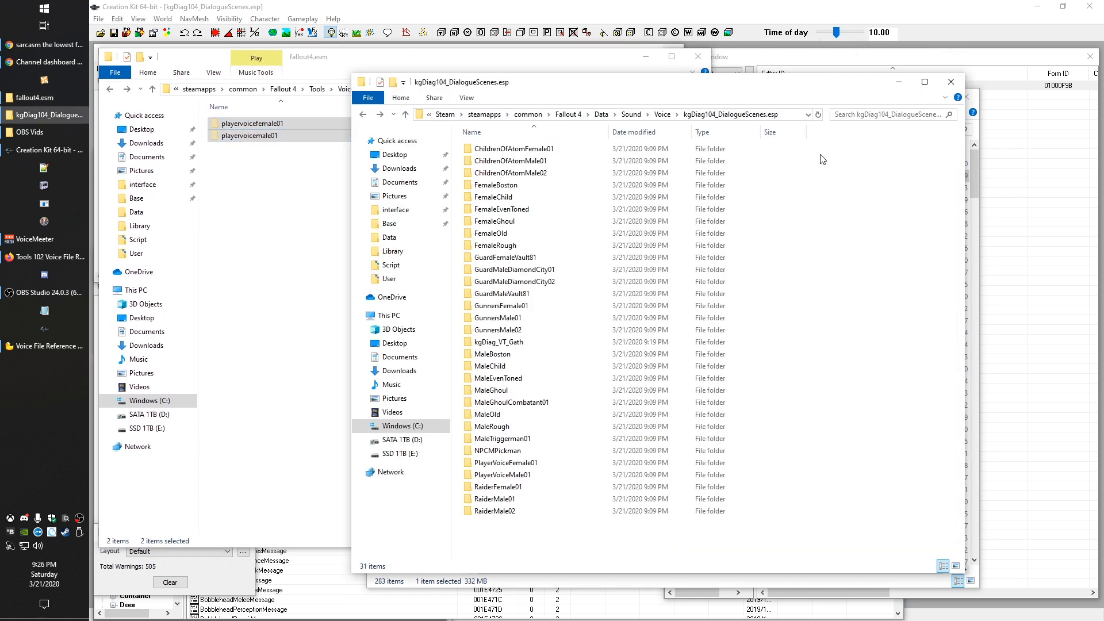
{"action": "left_click", "coordinate": [291, 243]}
{"action": "left_click", "coordinate": [895, 274]}
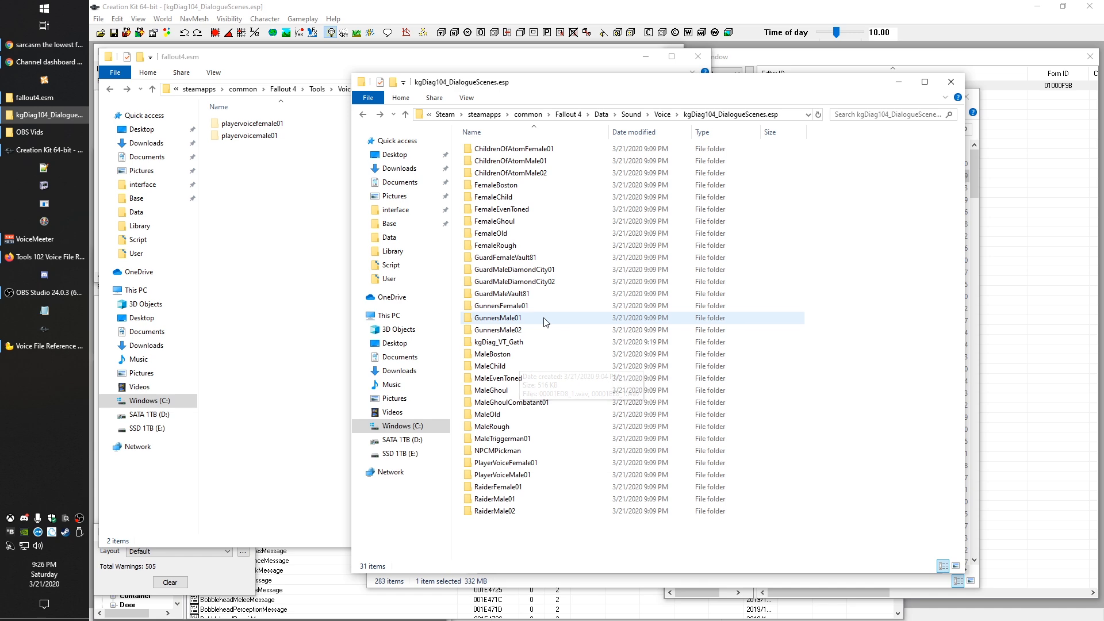
In Creation Kit, inspect the topic info of Action 2's camera line in the kgDiag_Dialogue_Gath scene, then cancel out of the quest
{"action": "left_click", "coordinate": [630, 25]}
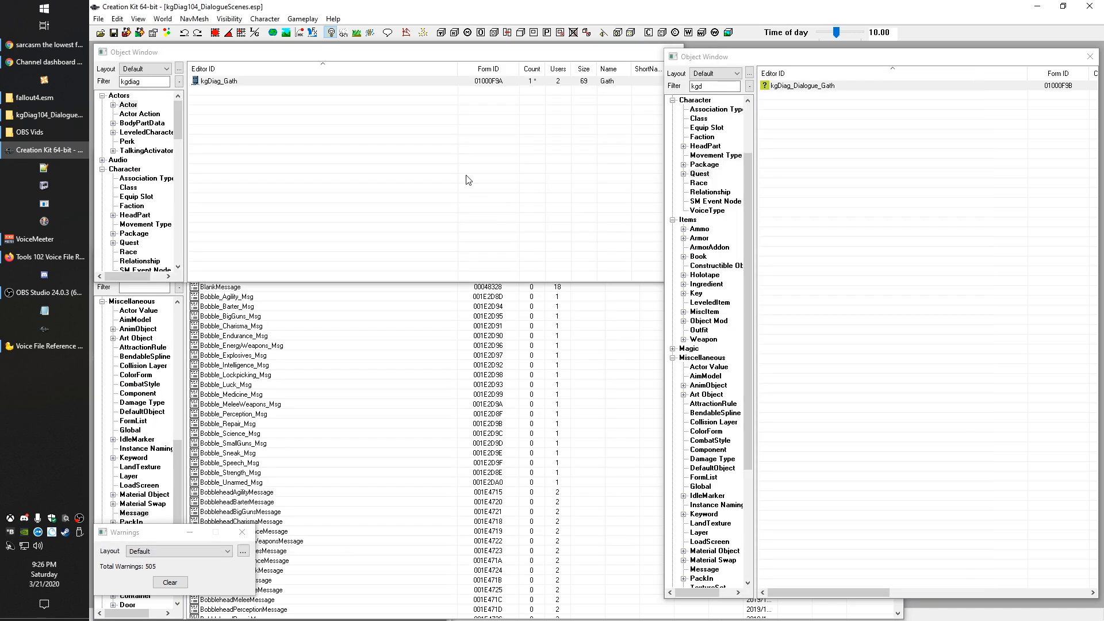
{"action": "double_click", "coordinate": [811, 85]}
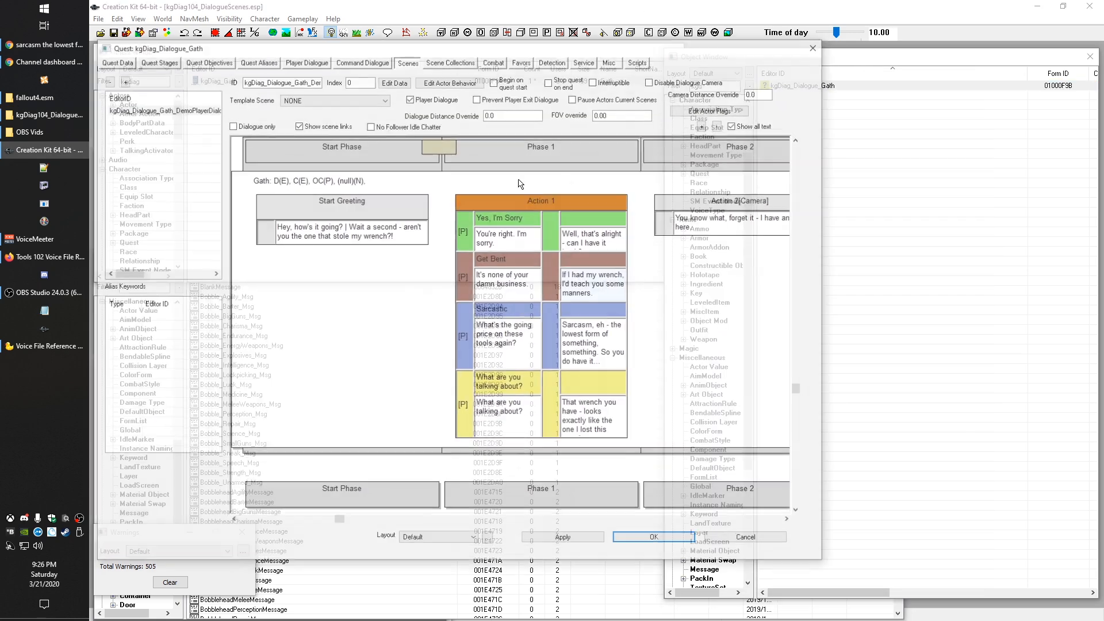
{"action": "double_click", "coordinate": [723, 222]}
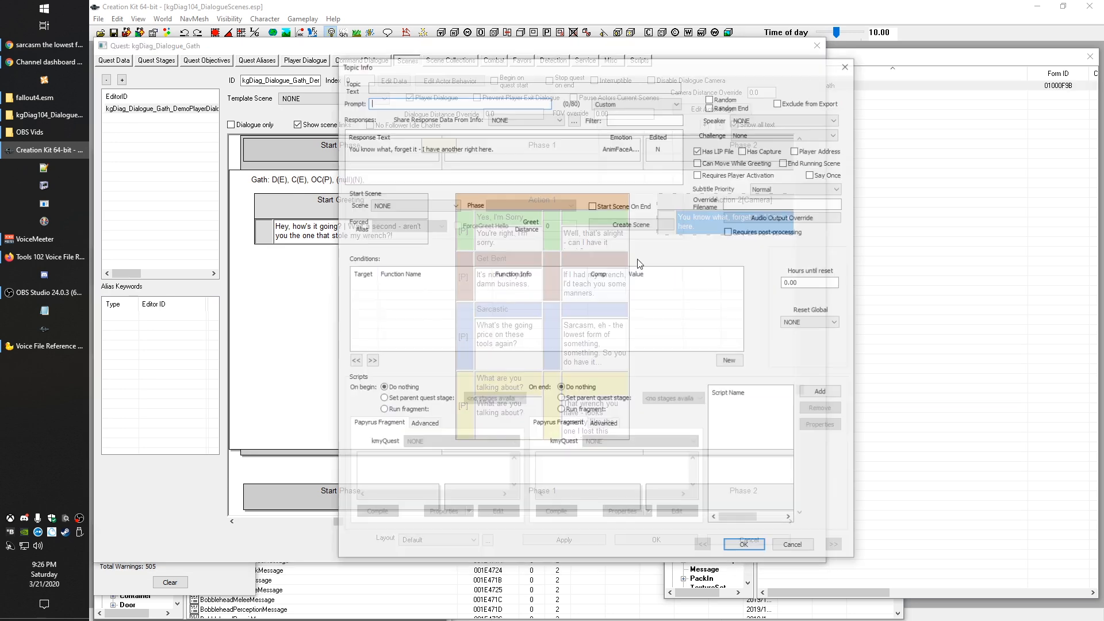
{"action": "double_click", "coordinate": [418, 157]}
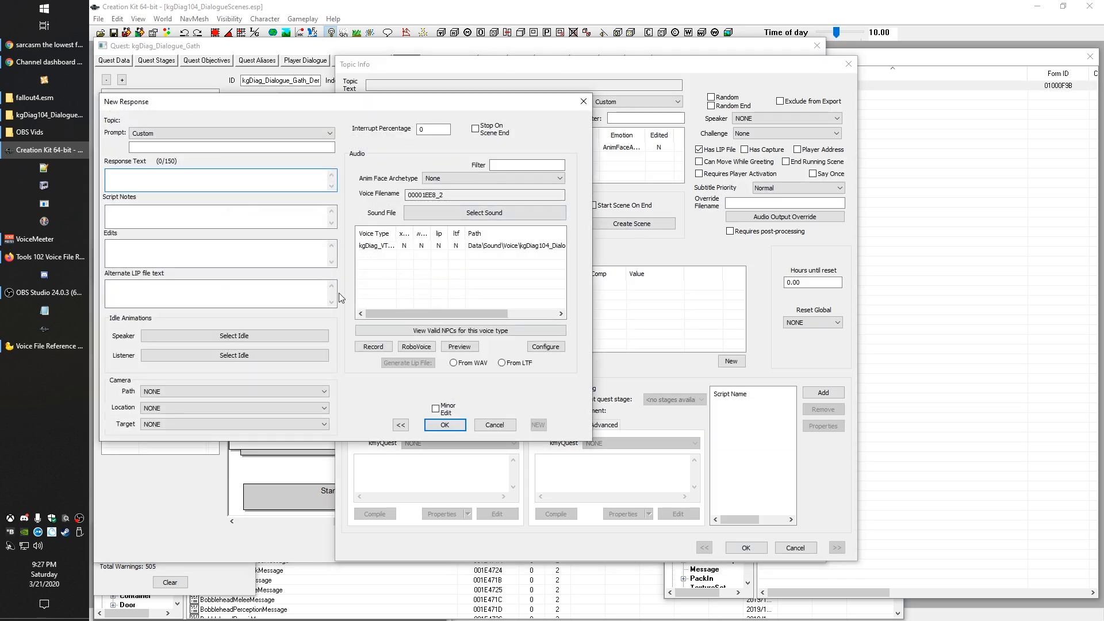
{"action": "left_click", "coordinate": [495, 424]}
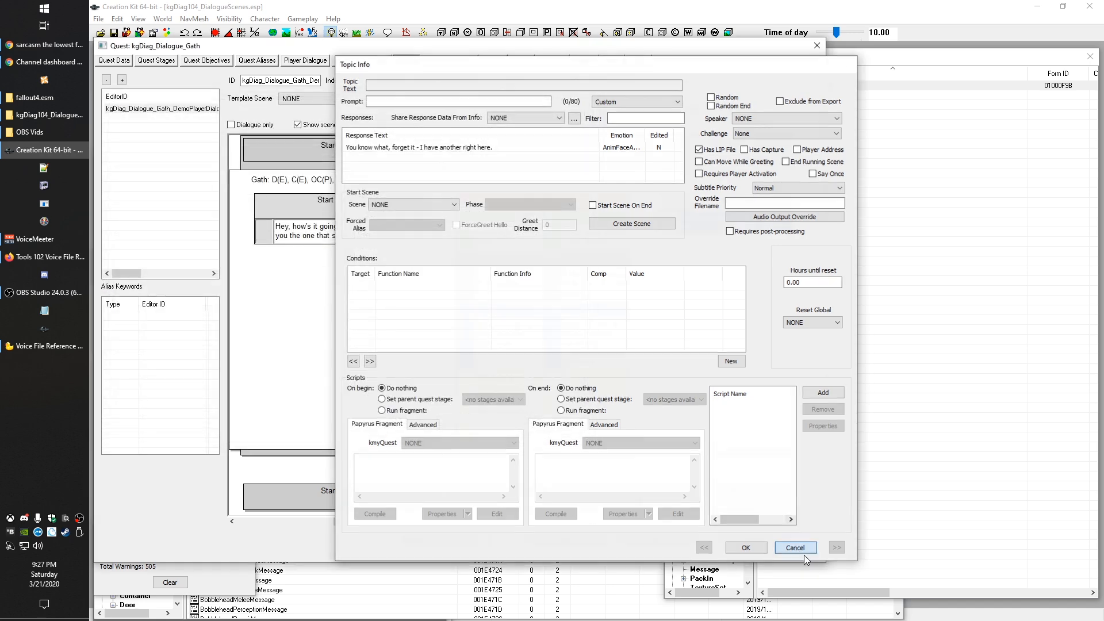
{"action": "left_click", "coordinate": [796, 547]}
{"action": "left_click", "coordinate": [764, 543]}
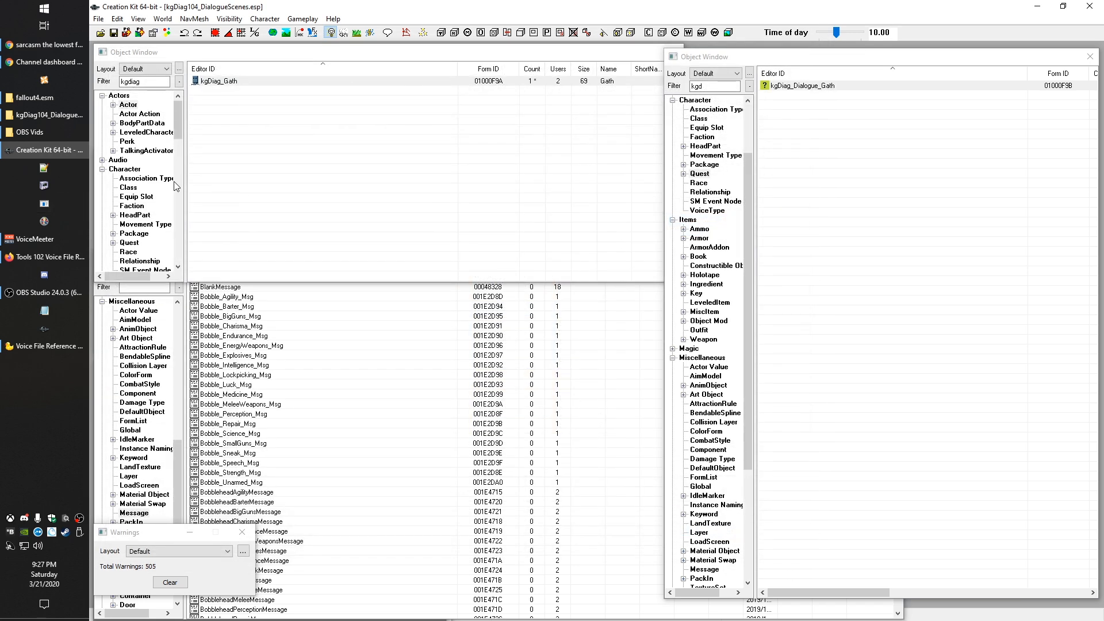
In File Explorer, check the WAV files inside the ChildrenOfAtomMale01 voice folder, then return to the kgDiag104_DialogueScenes.esp folder
{"action": "left_click", "coordinate": [53, 116]}
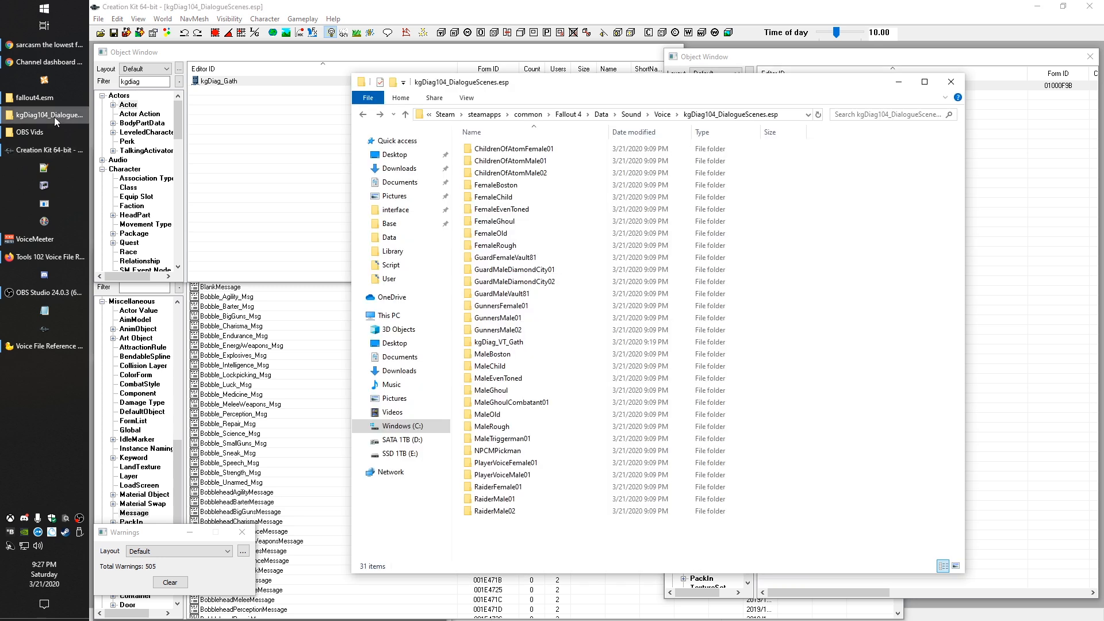
{"action": "double_click", "coordinate": [562, 161]}
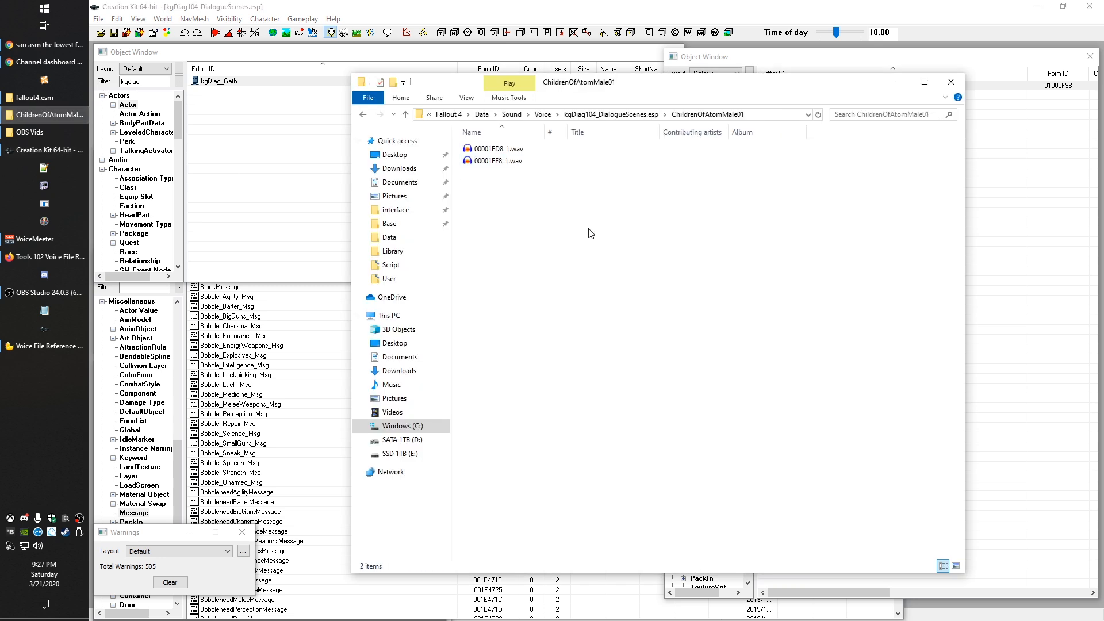
{"action": "left_click", "coordinate": [363, 114]}
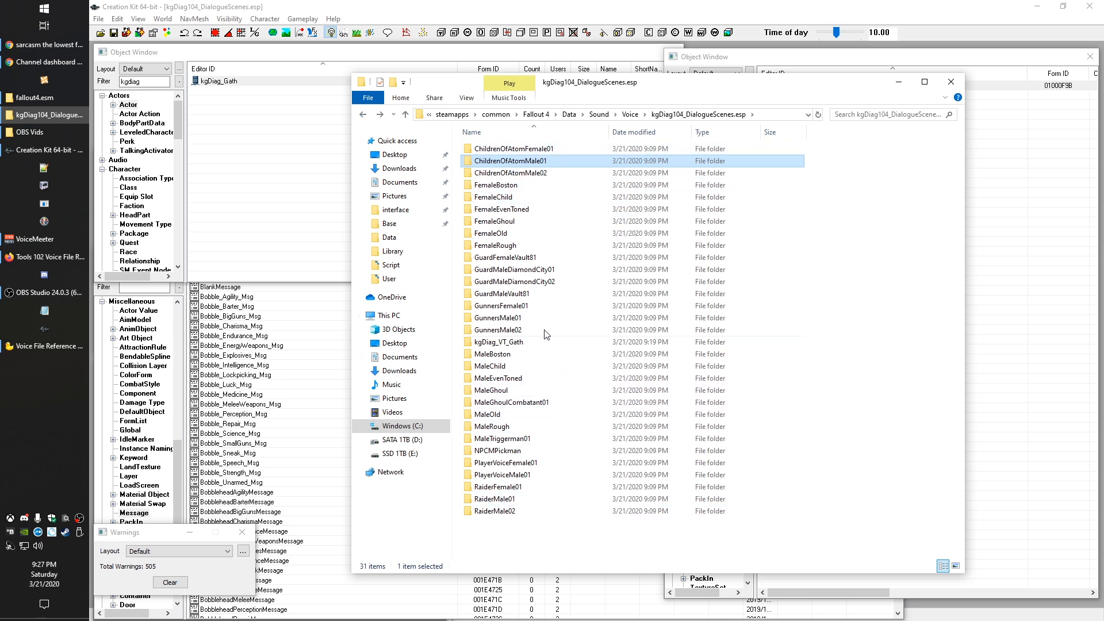
Delete every voice type folder in kgDiag104_DialogueScenes.esp except kgDiag_VT_Gath
{"action": "left_click", "coordinate": [500, 330]}
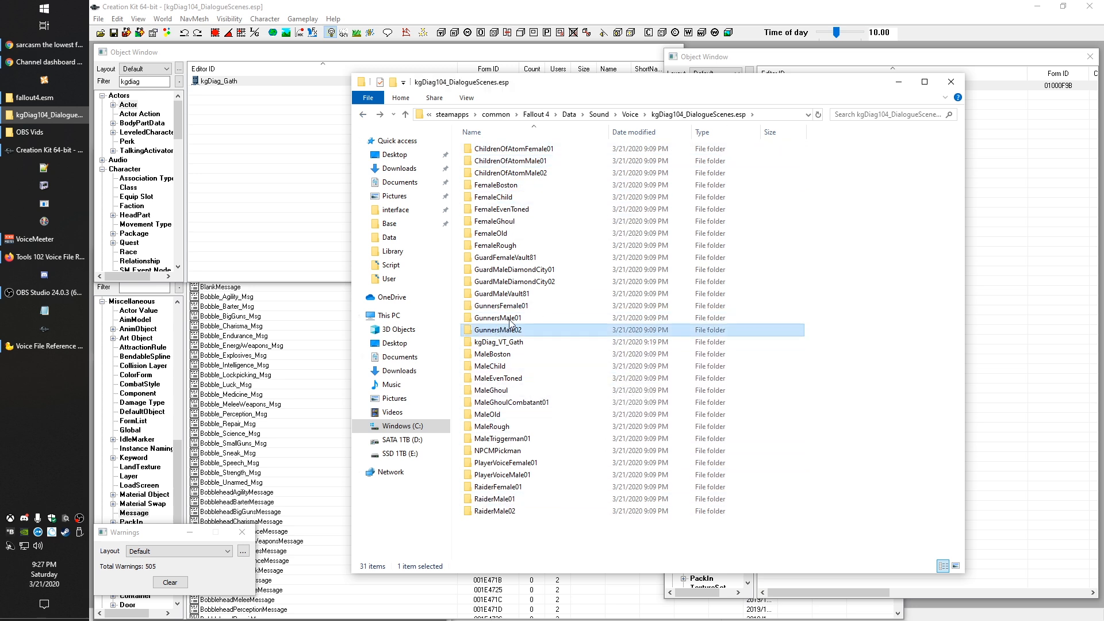
{"action": "left_click", "coordinate": [504, 148], "text": "shift"}
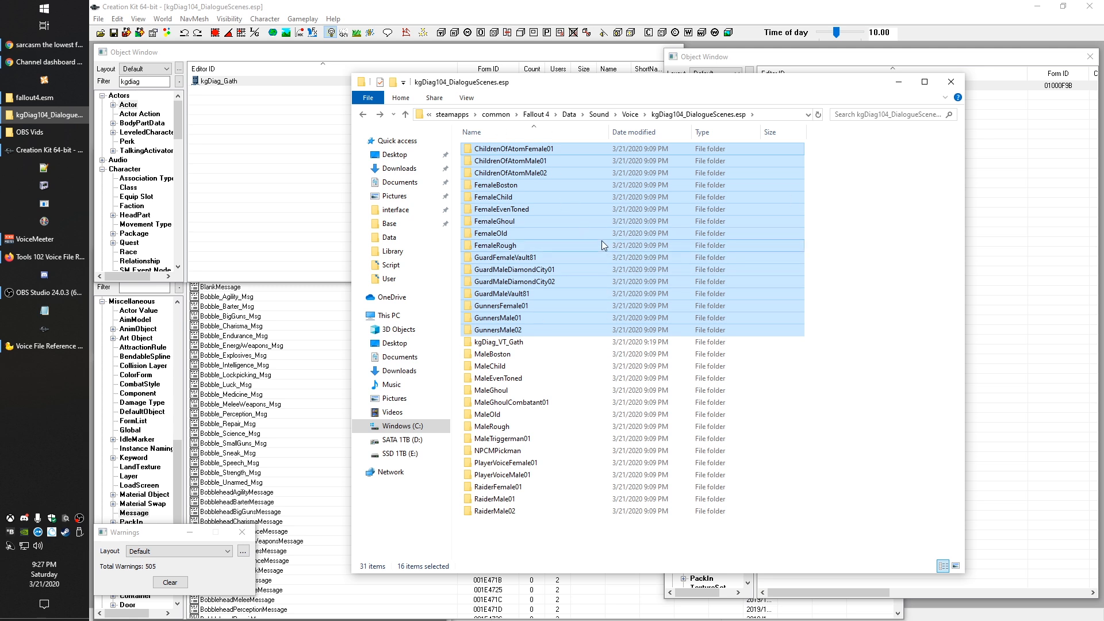
{"action": "key", "text": "Delete"}
{"action": "left_click_drag", "start_coordinate": [615, 403], "coordinate": [454, 164]}
{"action": "key", "text": "Delete"}
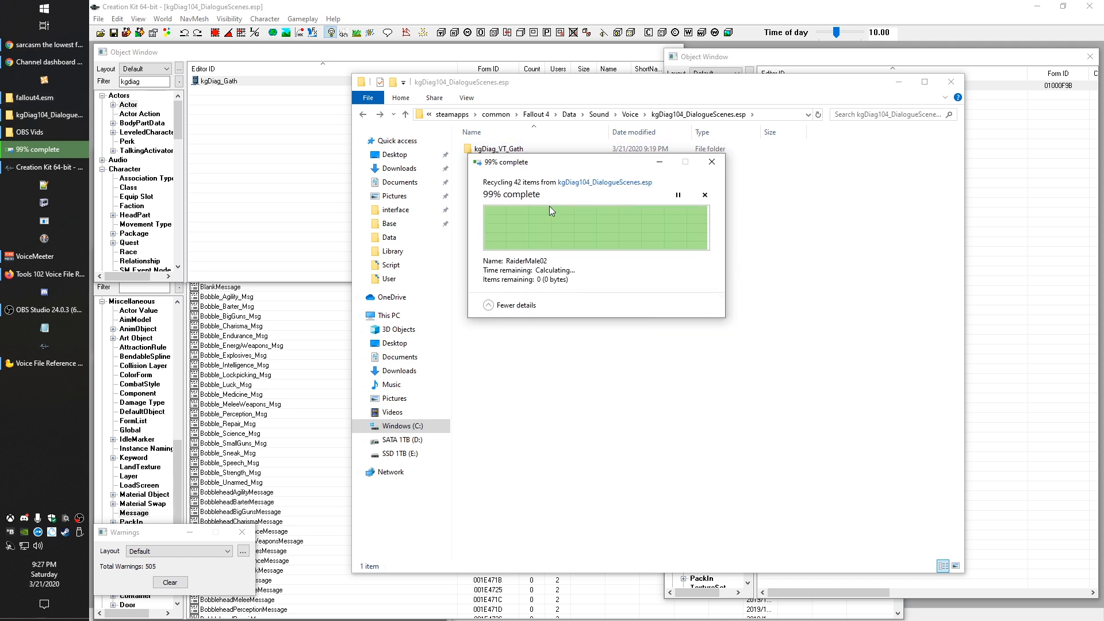
Move the playervoicefemale01 and playervoicemale01 folders from the extracted fallout4.esm folder into the kgDiag104_DialogueScenes.esp voice folder
{"action": "left_click", "coordinate": [27, 98]}
{"action": "key", "text": "ctrl+a"}
{"action": "left_click", "coordinate": [880, 371]}
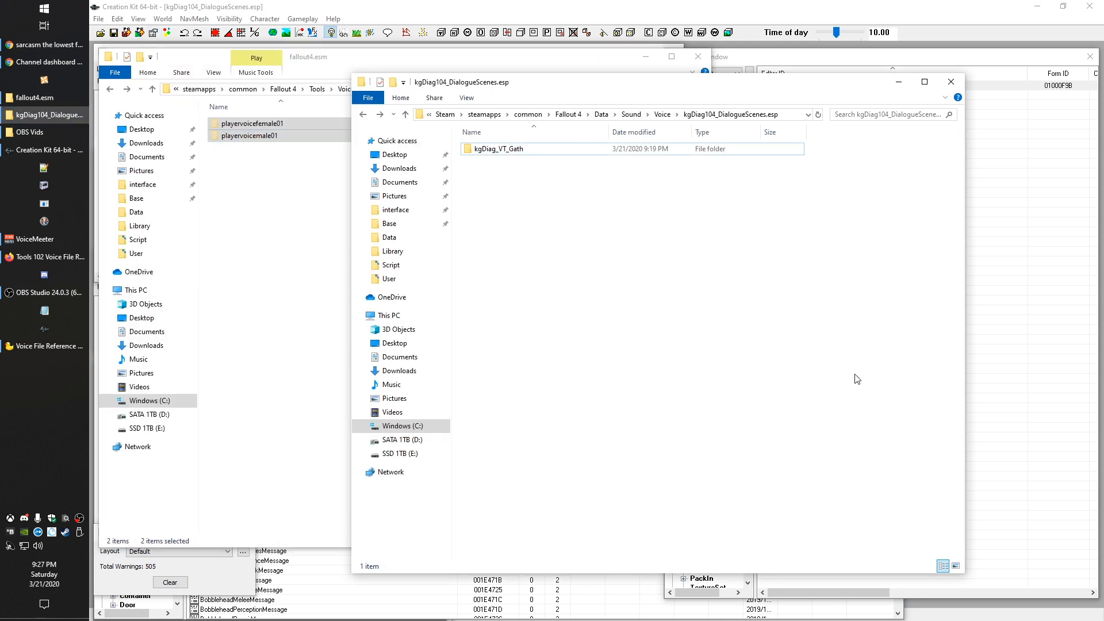
{"action": "key", "text": "ctrl+v"}
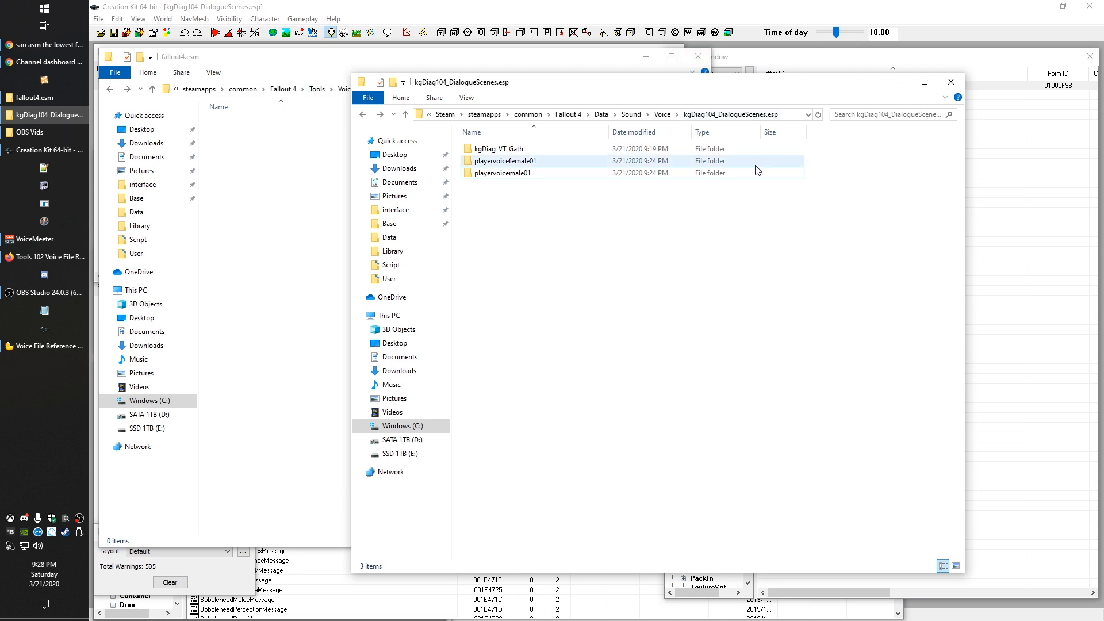
{"action": "left_click_drag", "start_coordinate": [559, 285], "coordinate": [609, 325]}
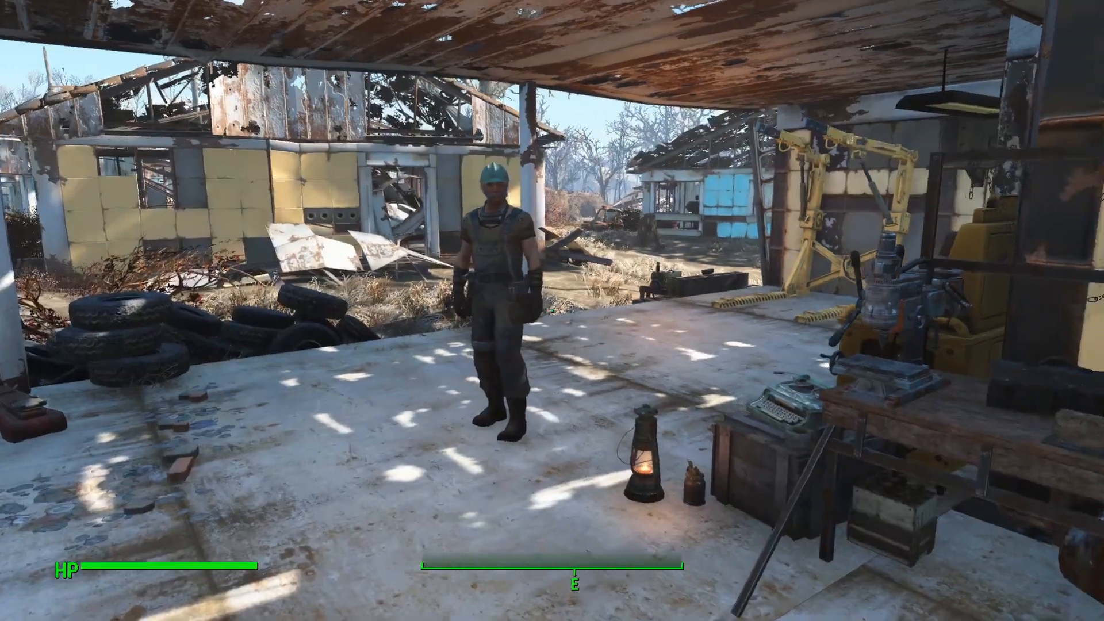
In Fallout 4, talk to Gath repeatedly and pick player responses, including Sarcastic, to test the voiced dialogue scene
{"action": "key", "text": "w"}
{"action": "key", "text": "e"}
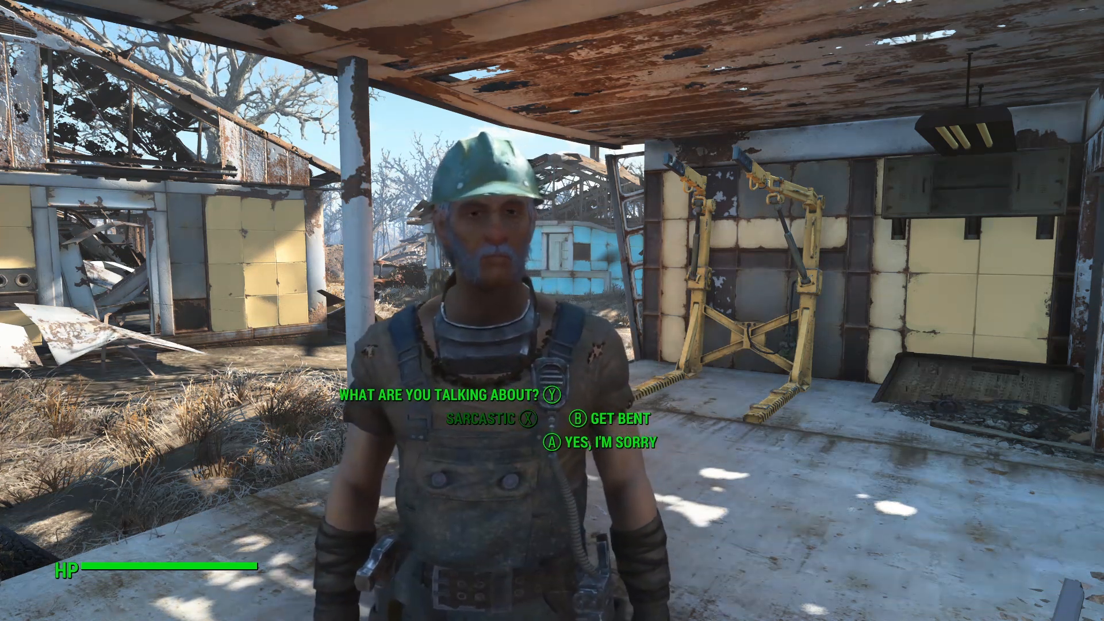
{"action": "key", "text": "x"}
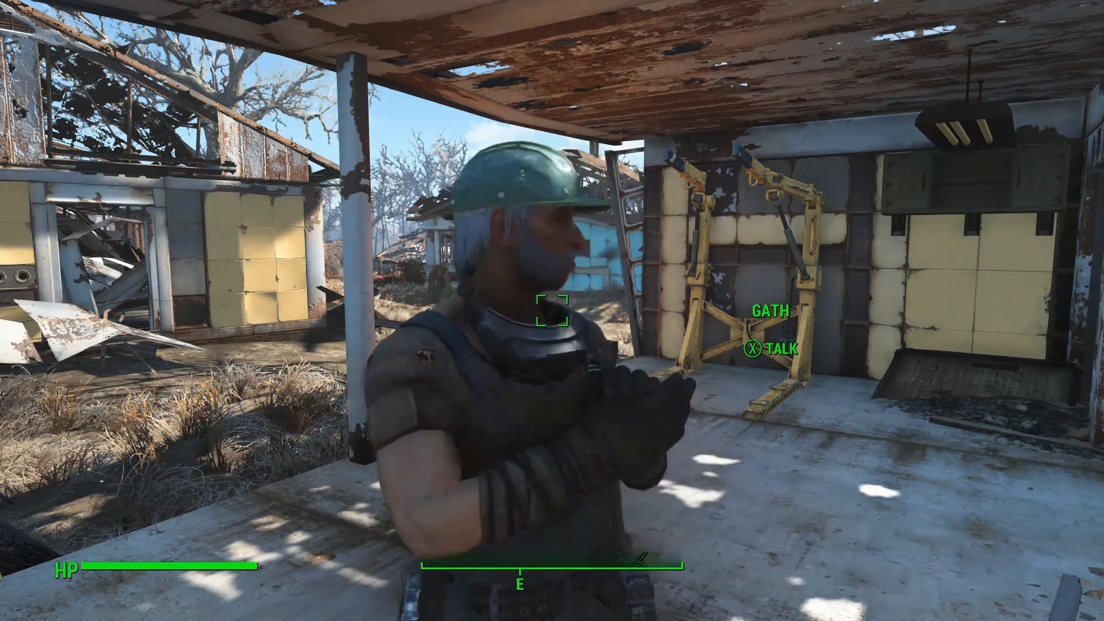
{"action": "key", "text": "e"}
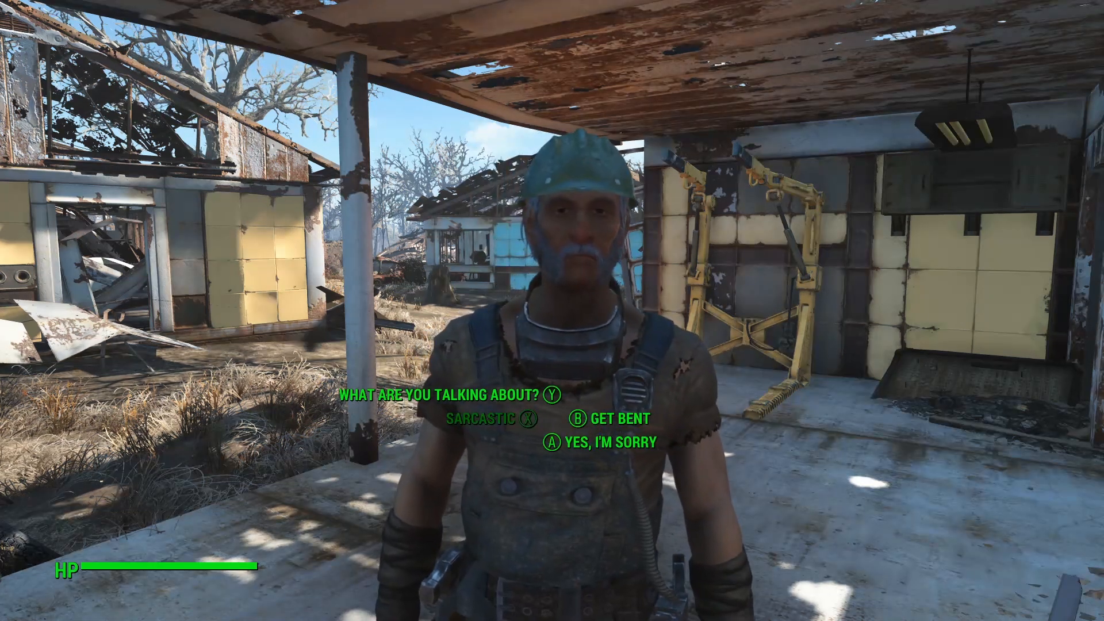
{"action": "key", "text": "Up"}
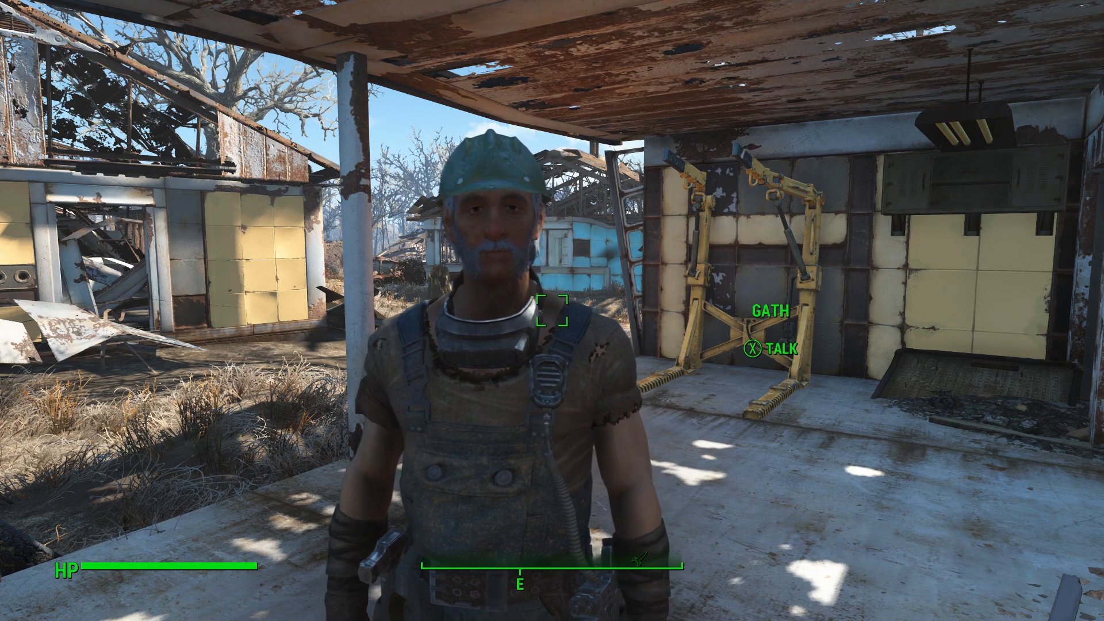
{"action": "key", "text": "e"}
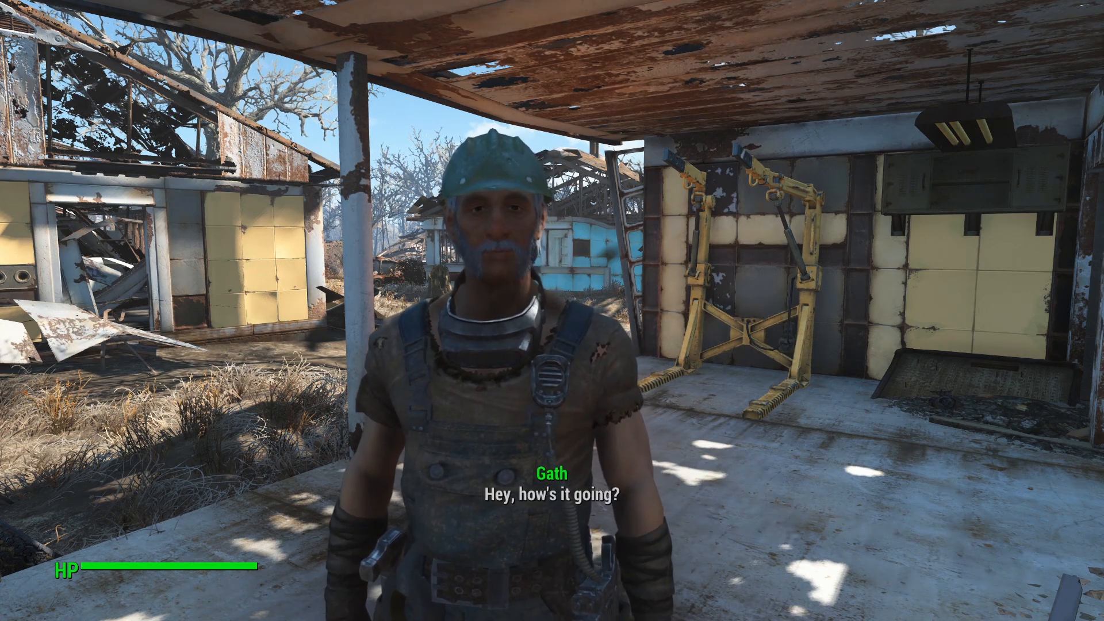